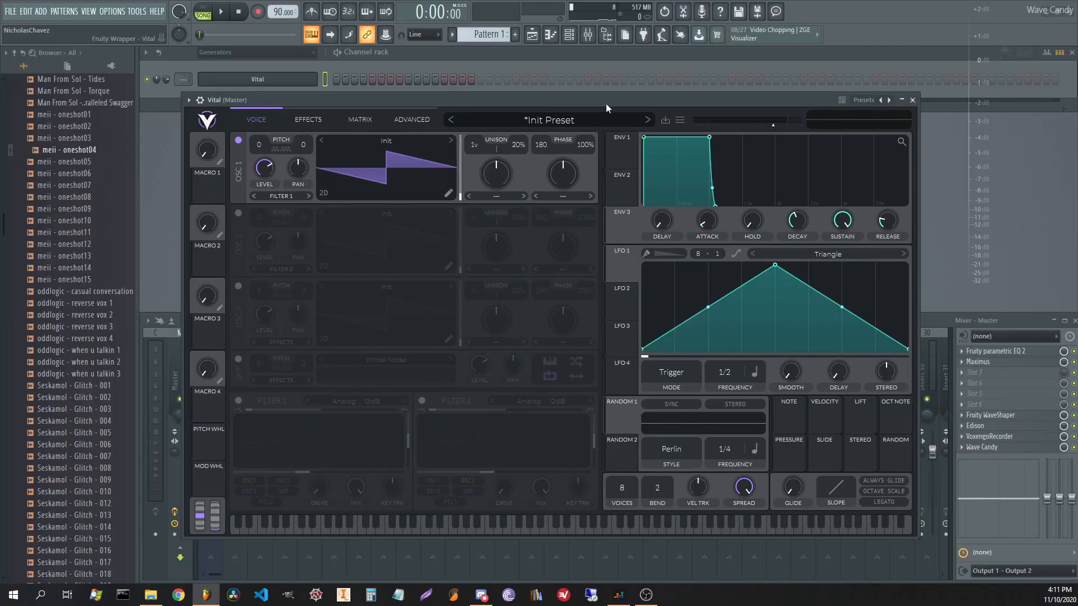
drag(606, 100, 604, 77)
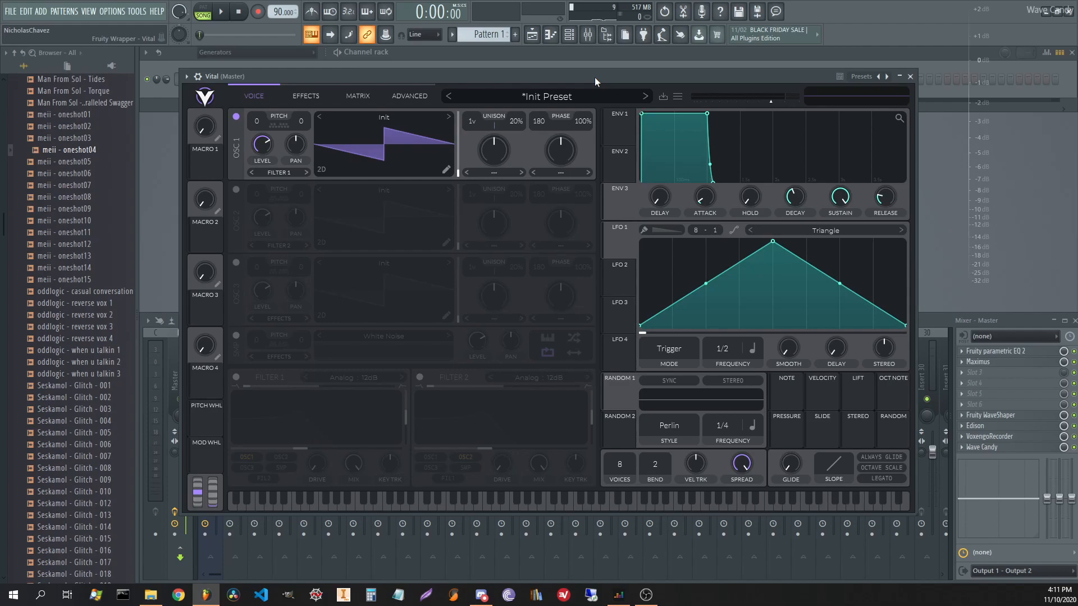
mouse_move(595, 76)
mouse_down()
mouse_move(608, 71)
mouse_move(585, 70)
mouse_move(593, 78)
mouse_up()
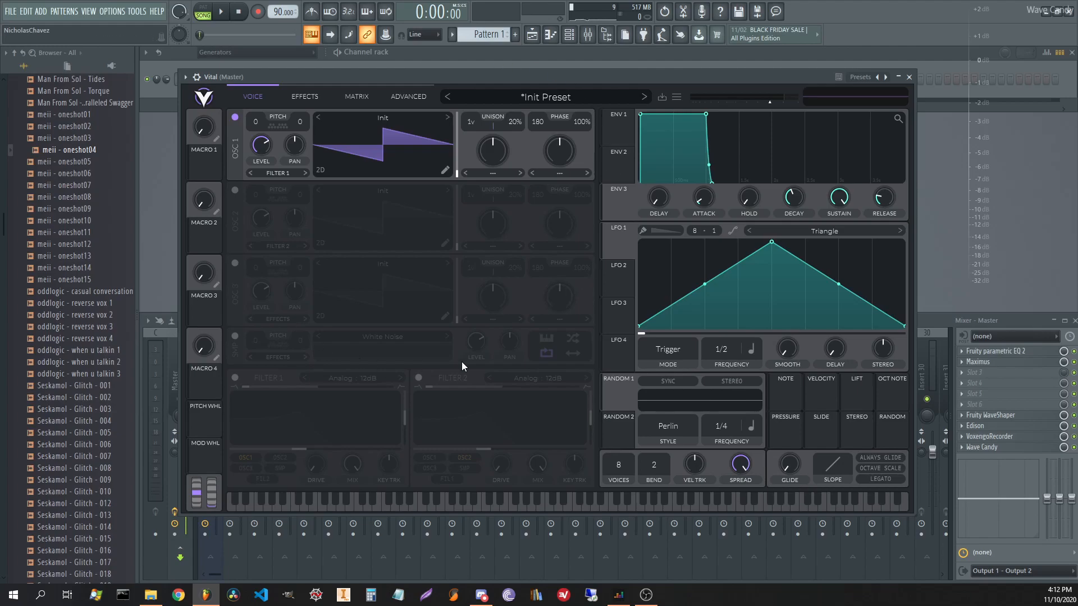
drag(525, 77, 533, 108)
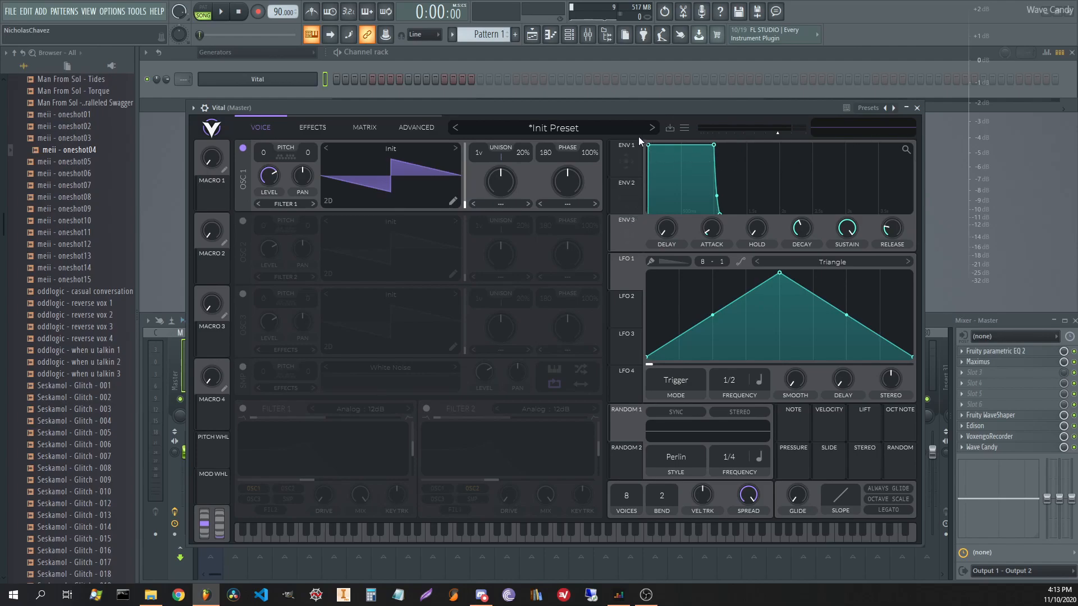
- Assign envelope 3 to oscillator 1's wavetable position and spectral morph, and remove both modulation assignments
drag(631, 233, 467, 180)
drag(617, 235, 500, 184)
right_click(621, 213)
click(628, 219)
right_click(629, 210)
click(643, 218)
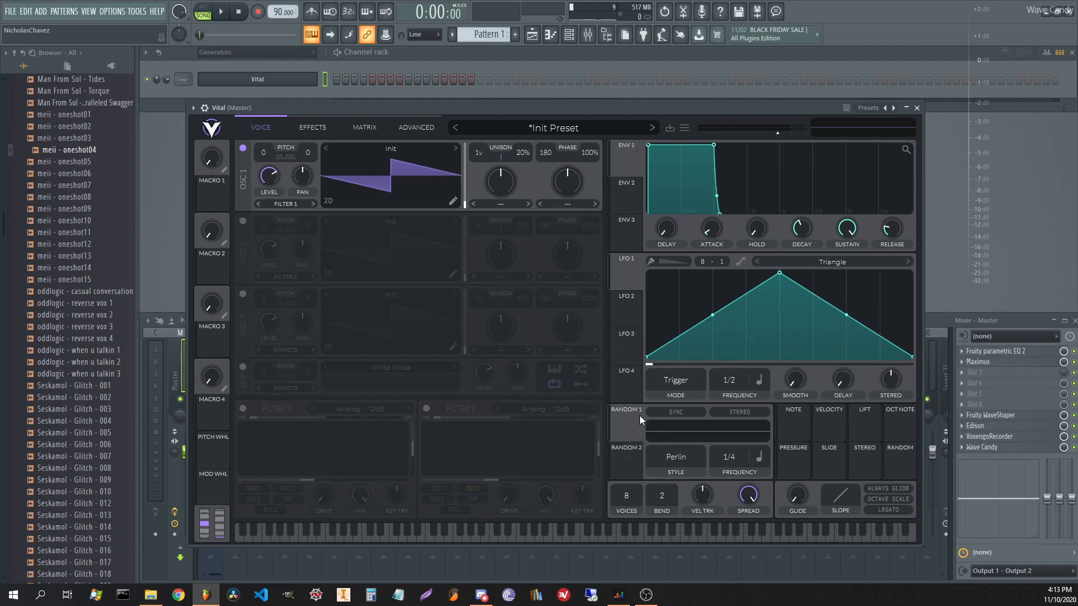
- Look through the style options and the frequency sync options of Random 1 without changing them
click(683, 462)
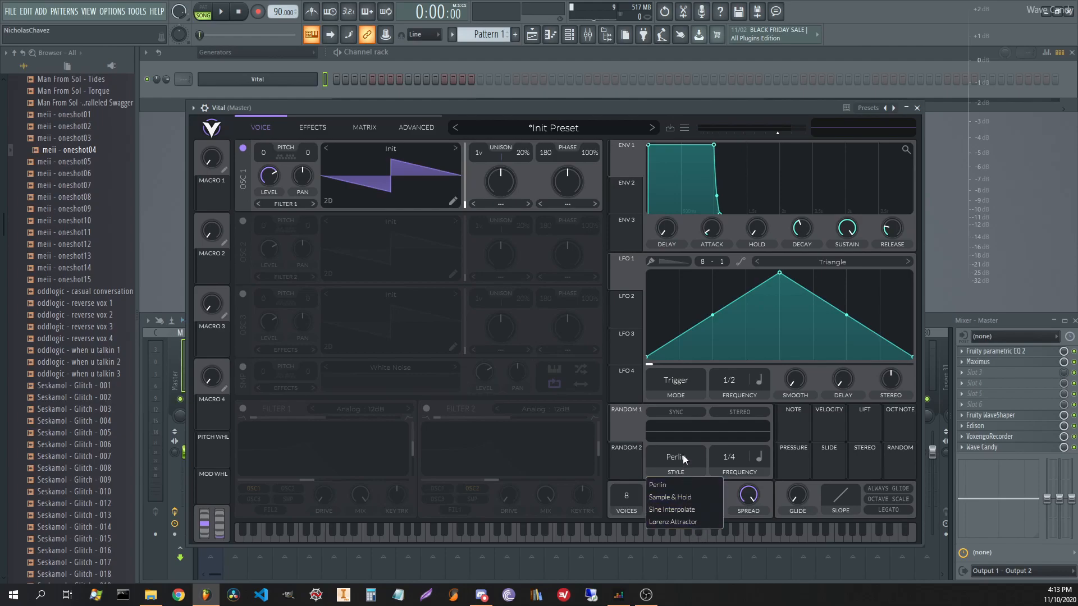
click(759, 457)
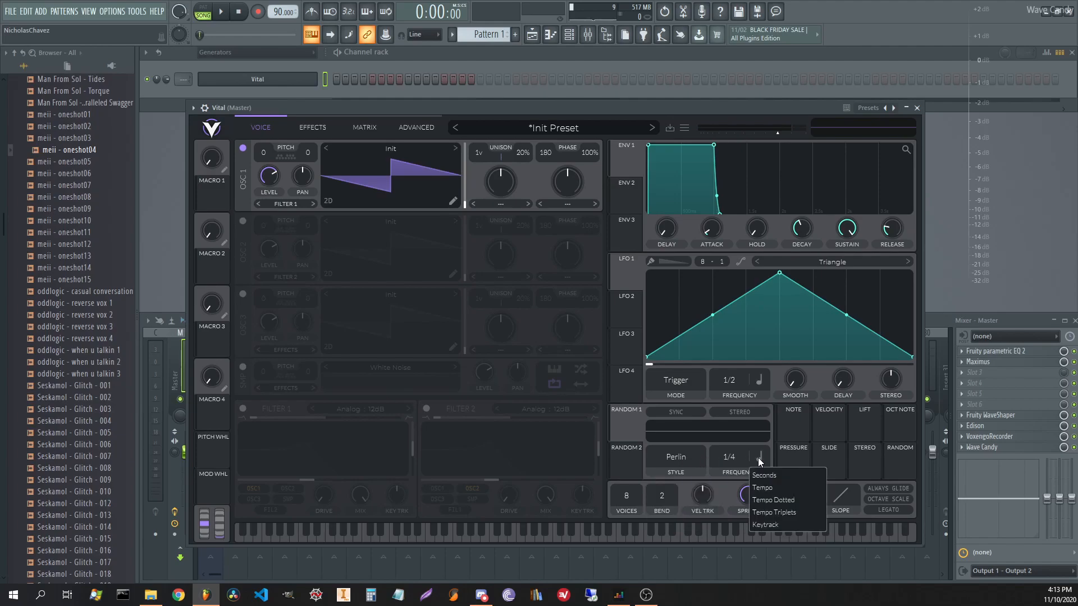
click(707, 456)
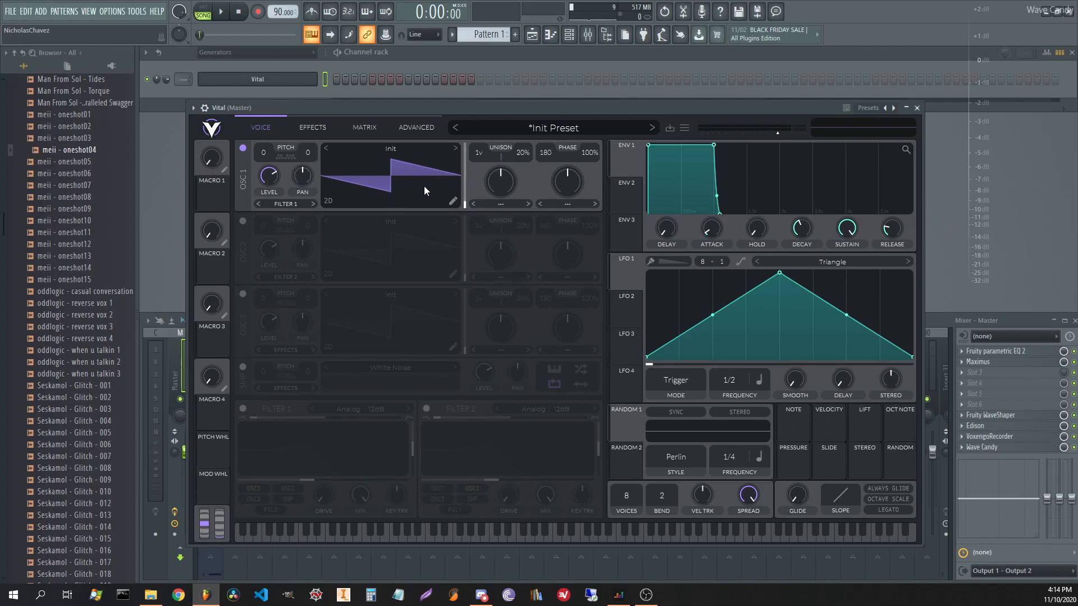
- View oscillator 1's waveform in the wavetable editor and return to the synth's voice page
click(452, 200)
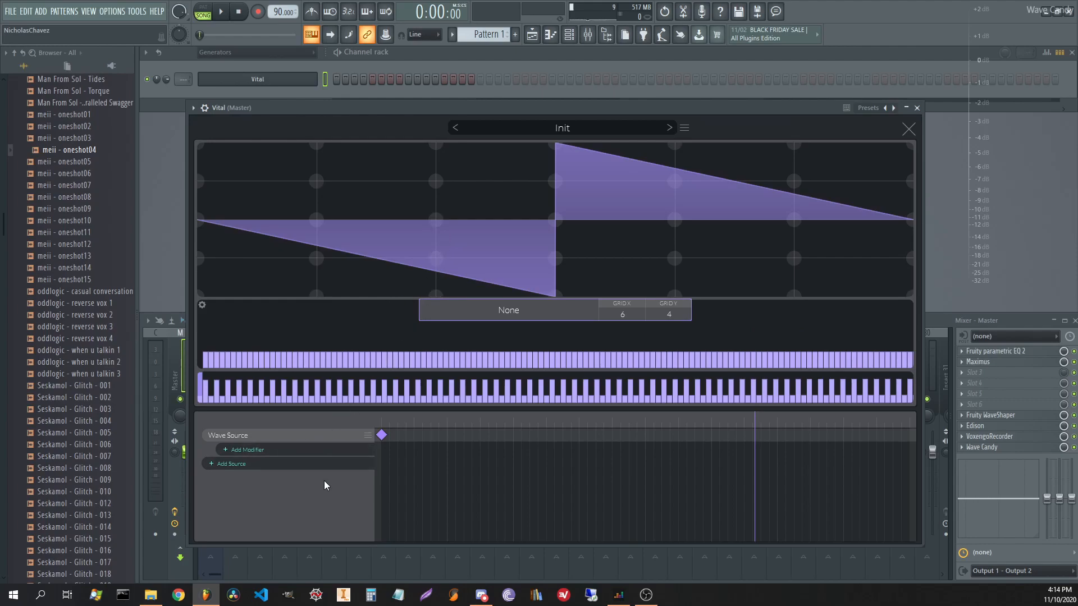
click(906, 128)
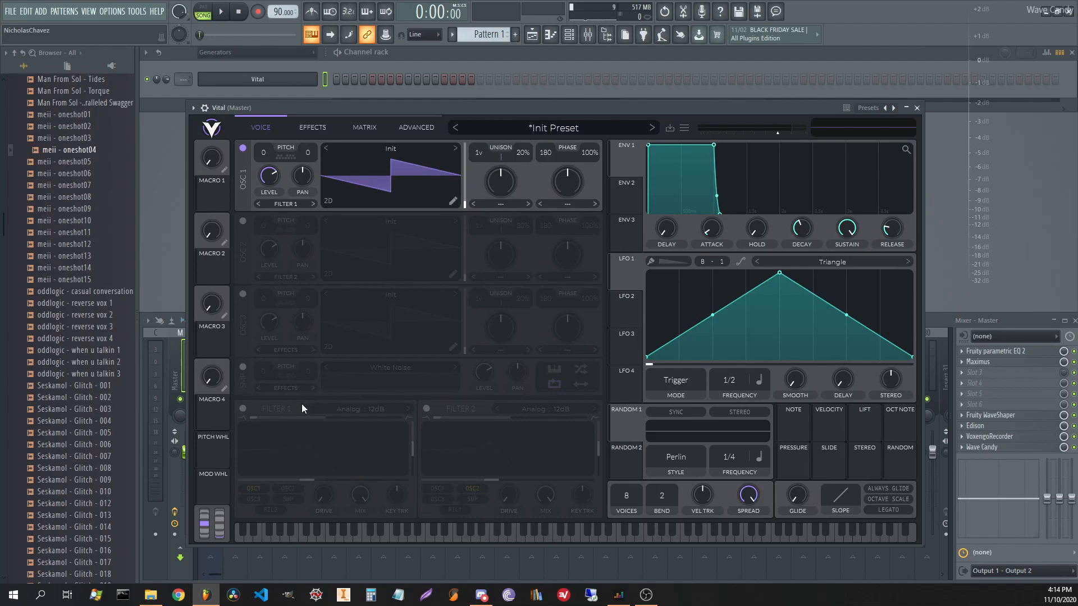
- Examine the distortion and spectral morph types available for oscillator 1, with the sampler only temporarily enabled
click(242, 368)
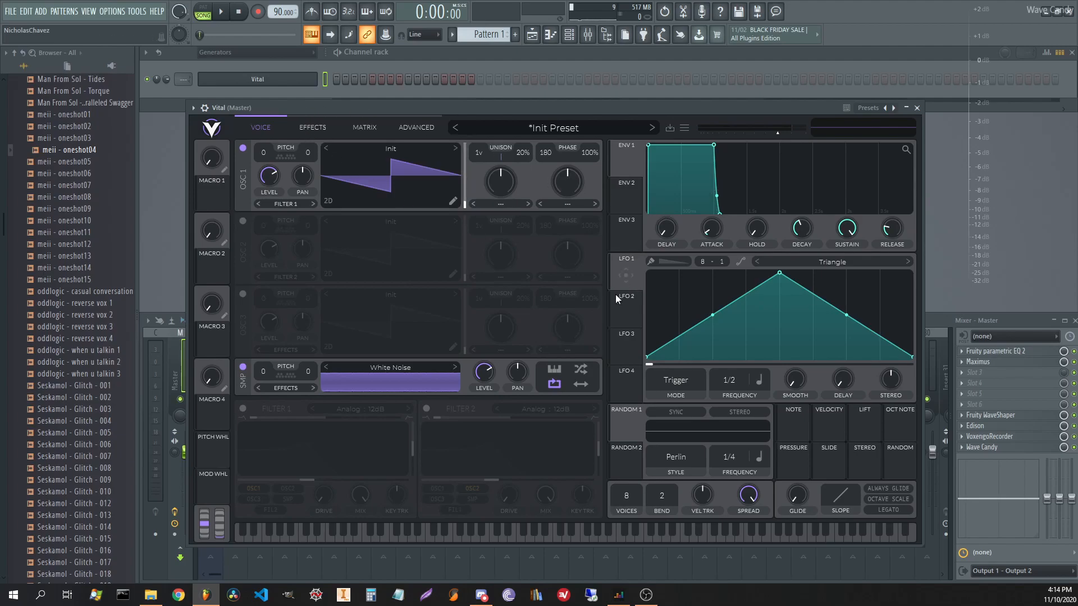
click(577, 202)
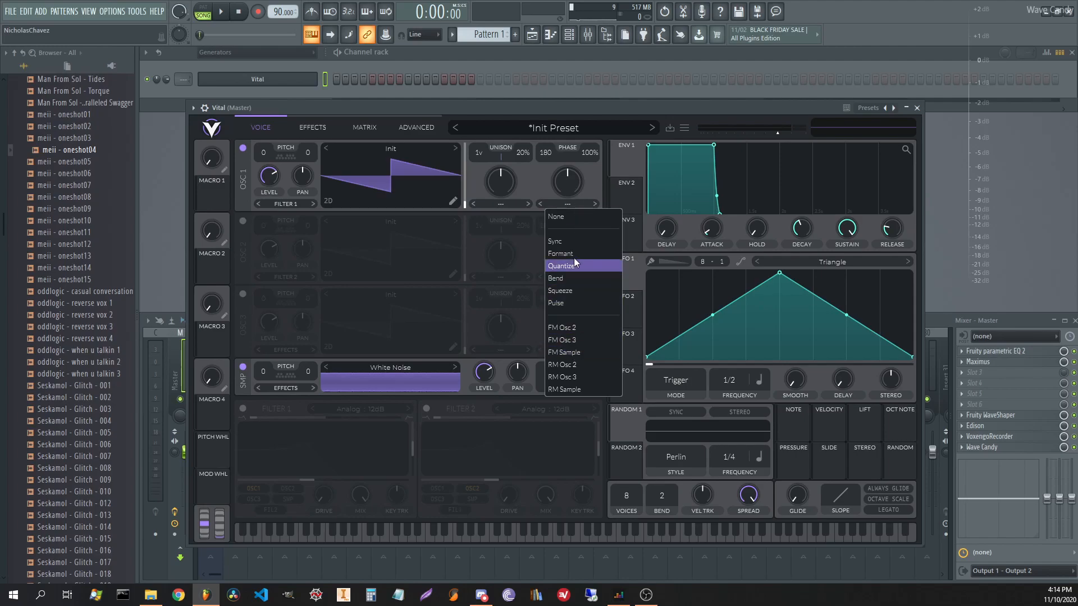
click(243, 367)
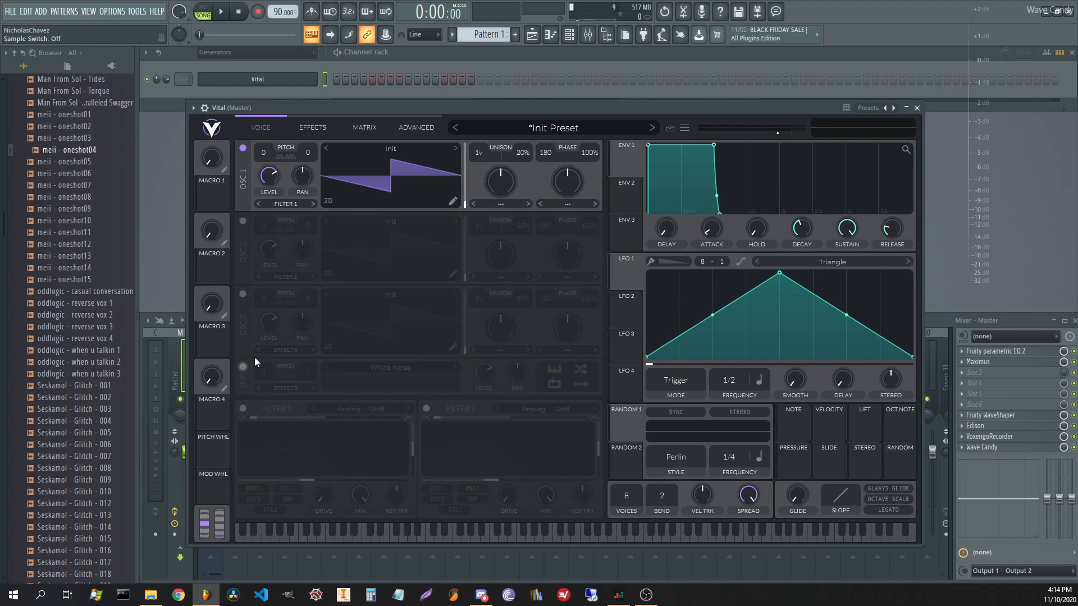
click(505, 204)
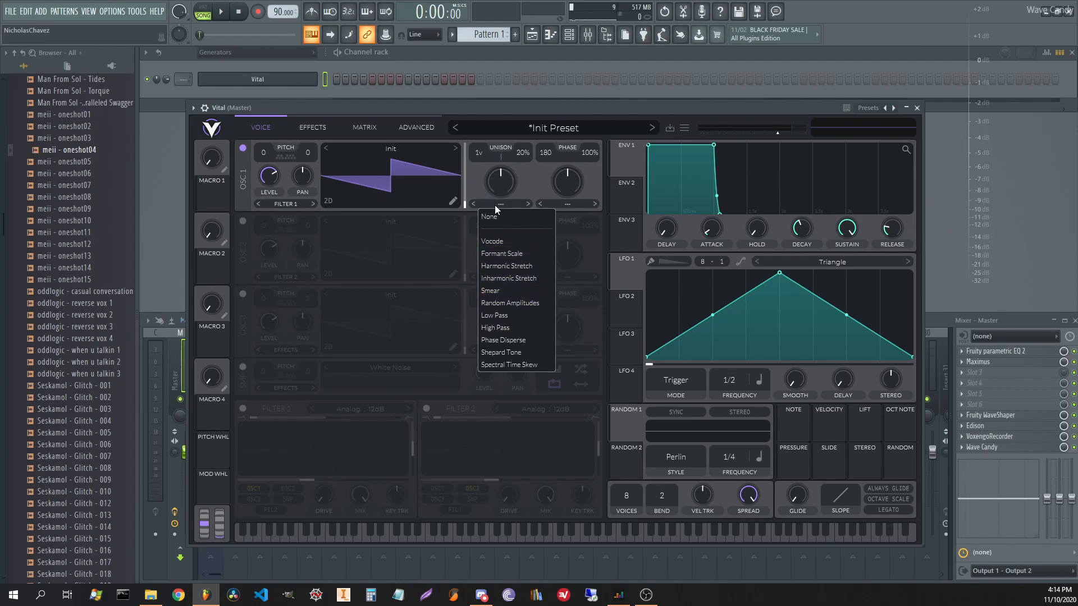
click(516, 199)
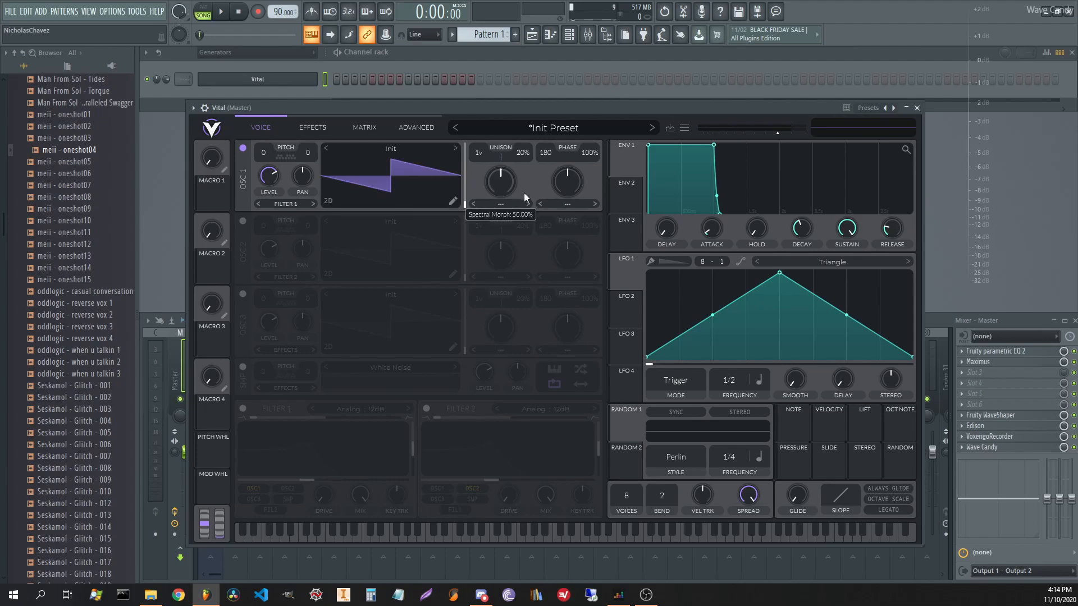
- Enable Filter 1 and set its model to Analog 24dB
click(243, 409)
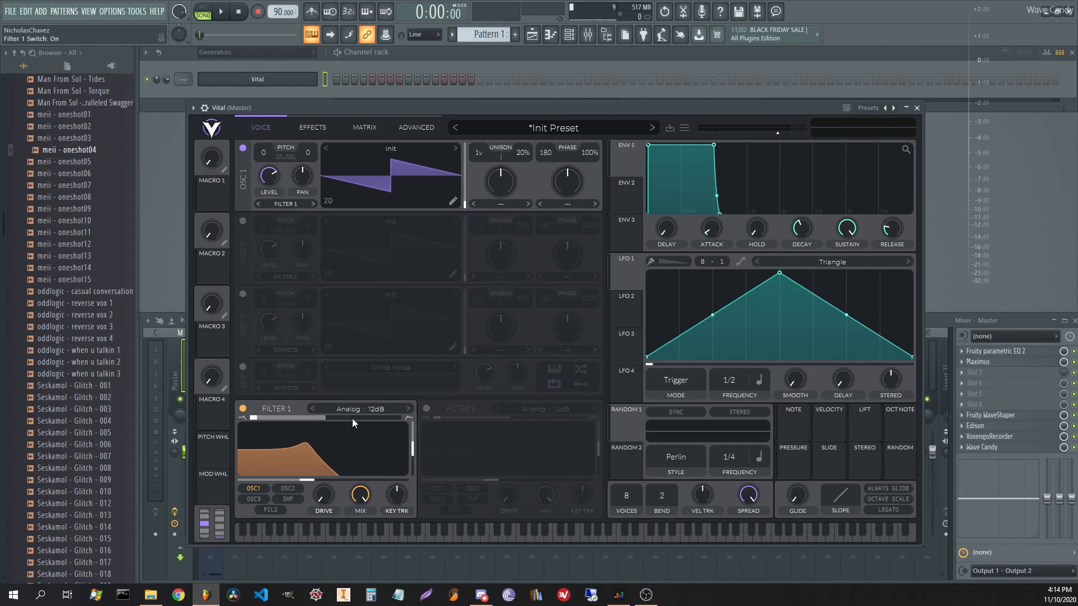
click(387, 409)
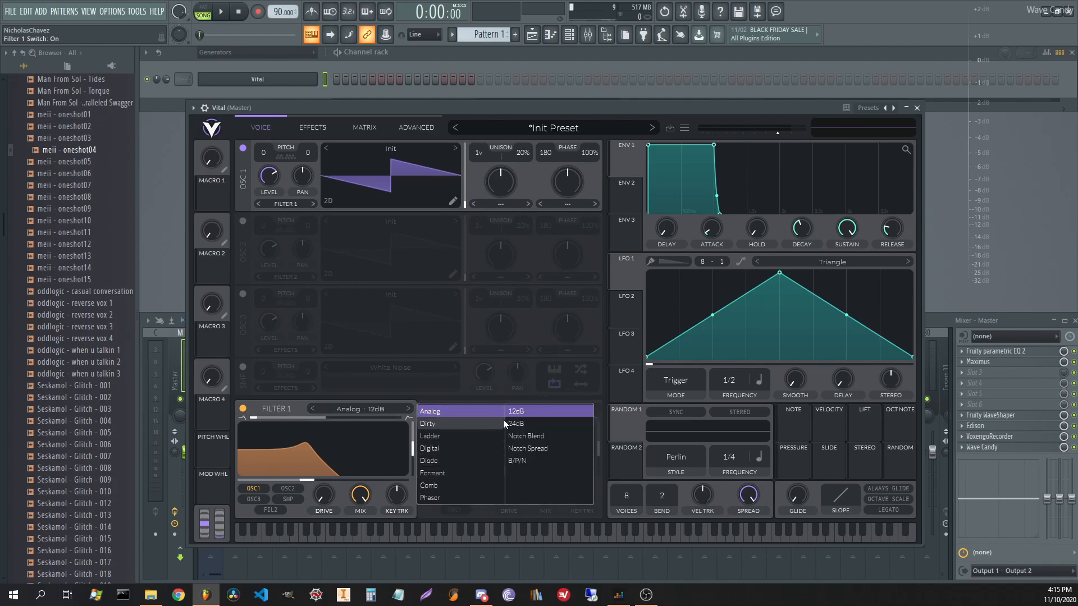
click(523, 422)
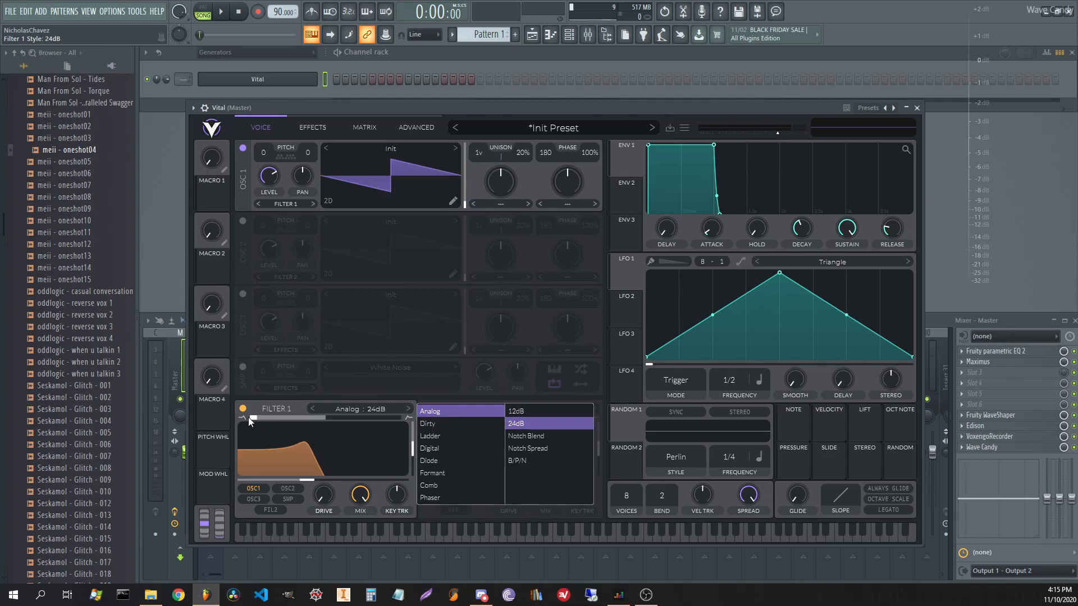
- Lower Filter 1's resonance and cutoff, with its blend at 0 and its mix at 100%
drag(252, 422, 265, 423)
drag(302, 419, 218, 414)
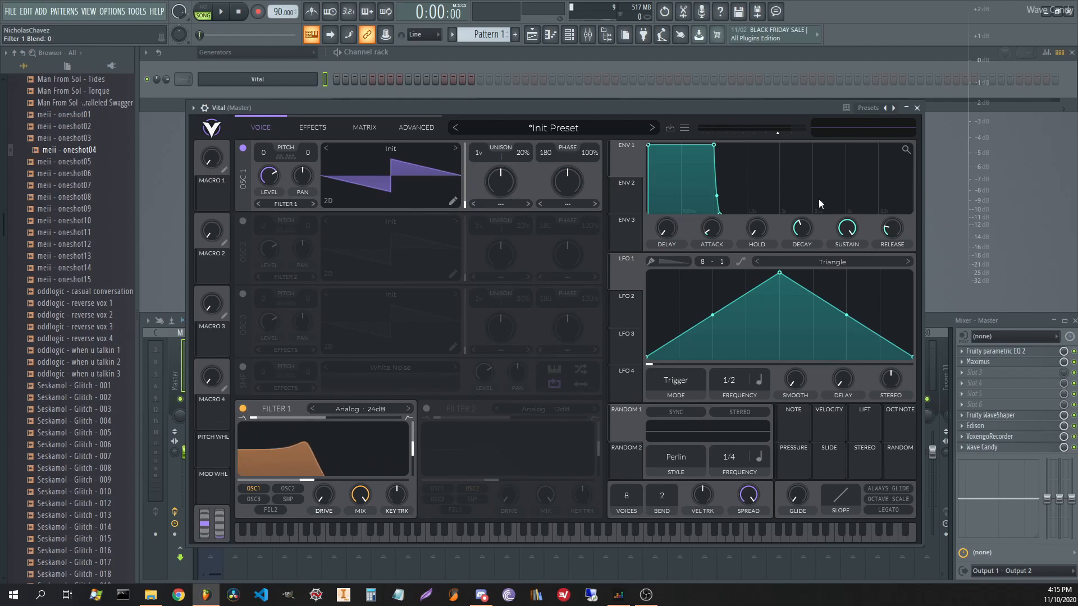
mouse_move(413, 449)
mouse_down()
mouse_move(412, 414)
mouse_move(412, 463)
mouse_up()
drag(311, 478, 289, 479)
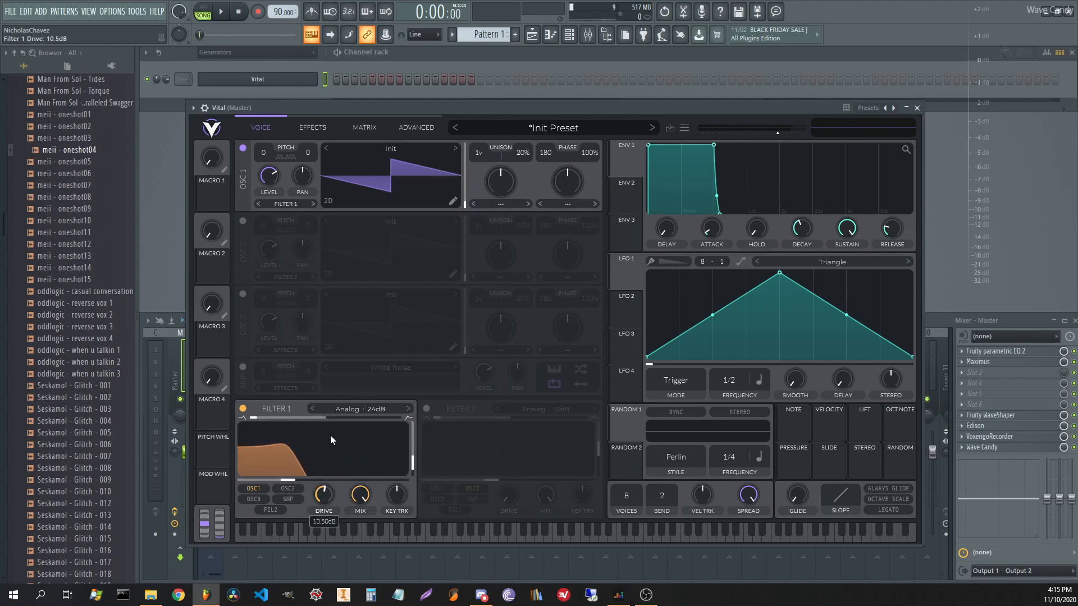
mouse_move(374, 494)
mouse_down()
mouse_move(364, 535)
mouse_move(365, 486)
mouse_up()
- Try the Comb, Phaser and Formant models on Filter 1 and settle on Diode Low Shelf
click(399, 408)
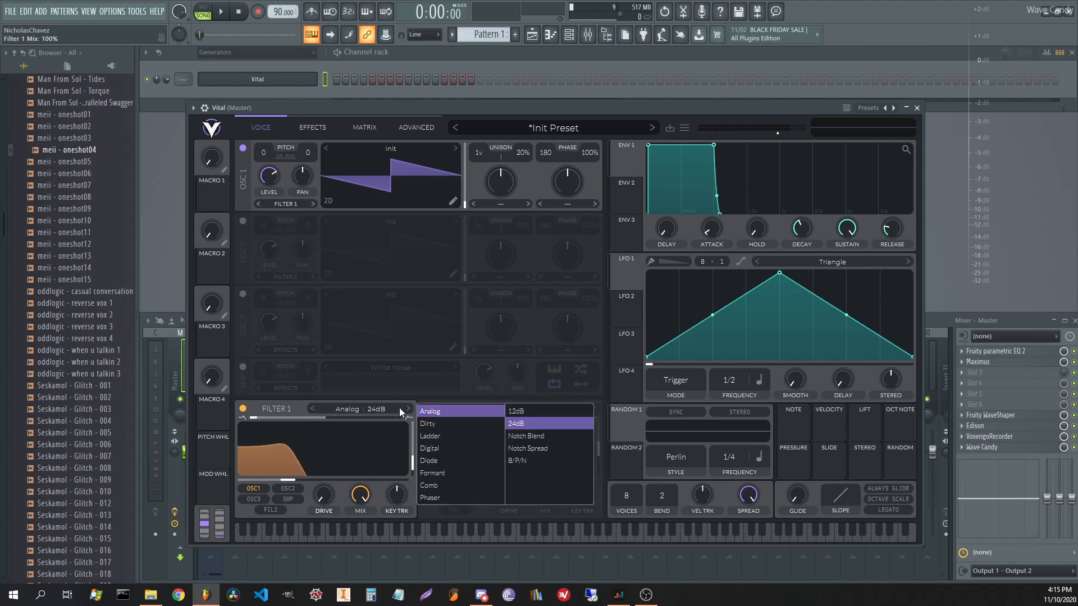
click(439, 486)
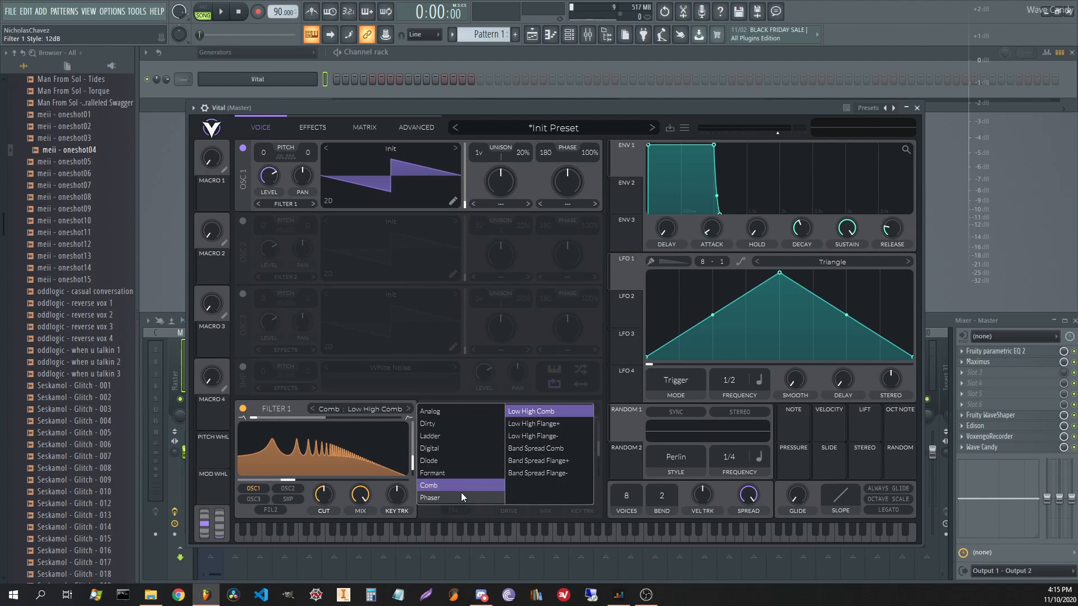
click(456, 496)
click(483, 469)
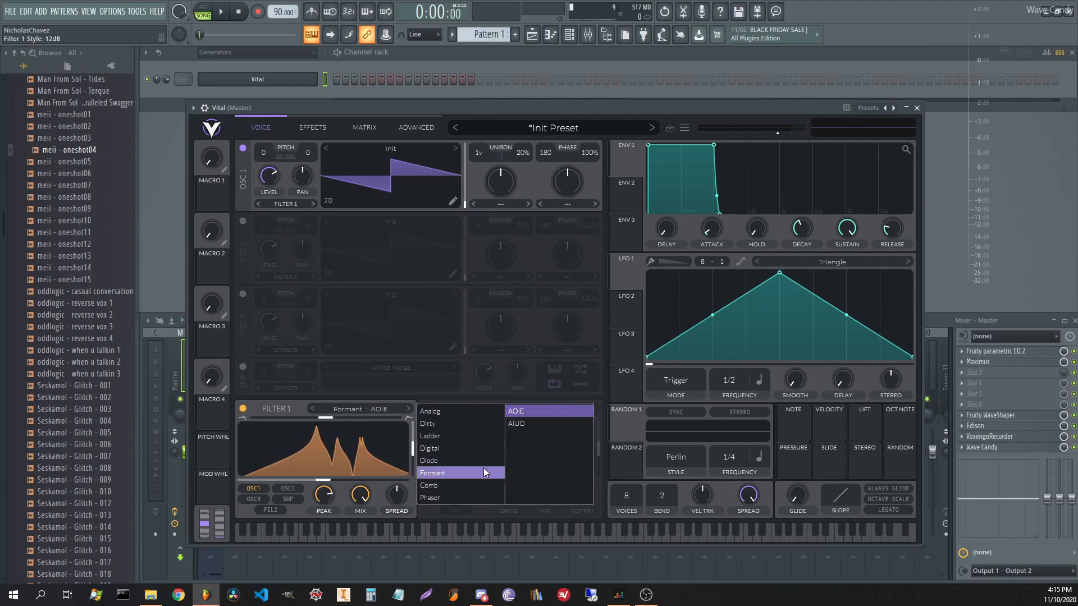
click(473, 456)
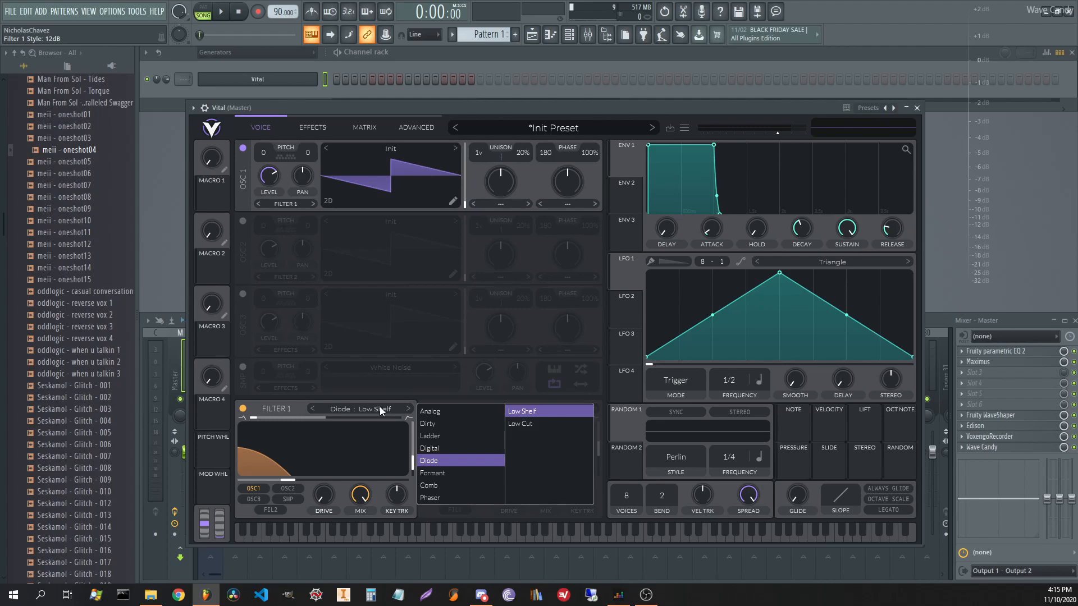
click(300, 406)
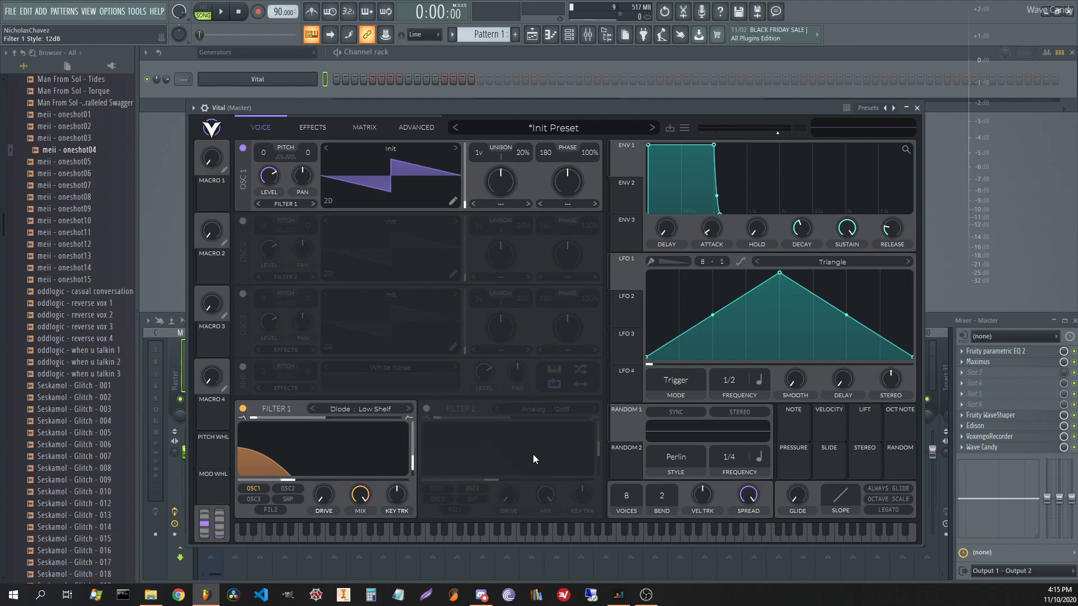
- Enable the Chorus and Compressor effects and adjust the middle band of the multiband compressor
click(302, 129)
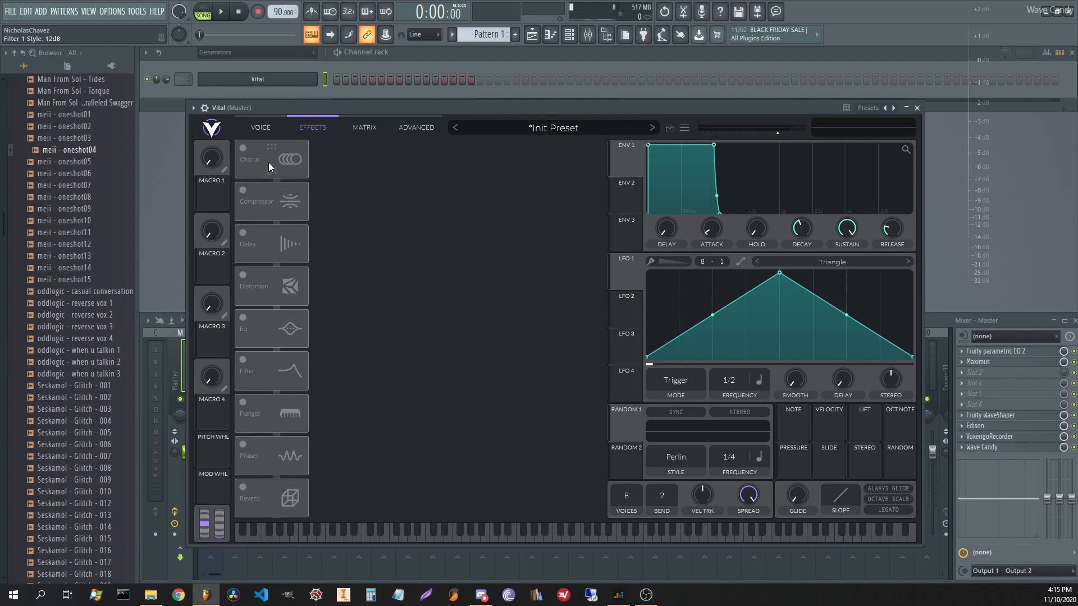
click(244, 148)
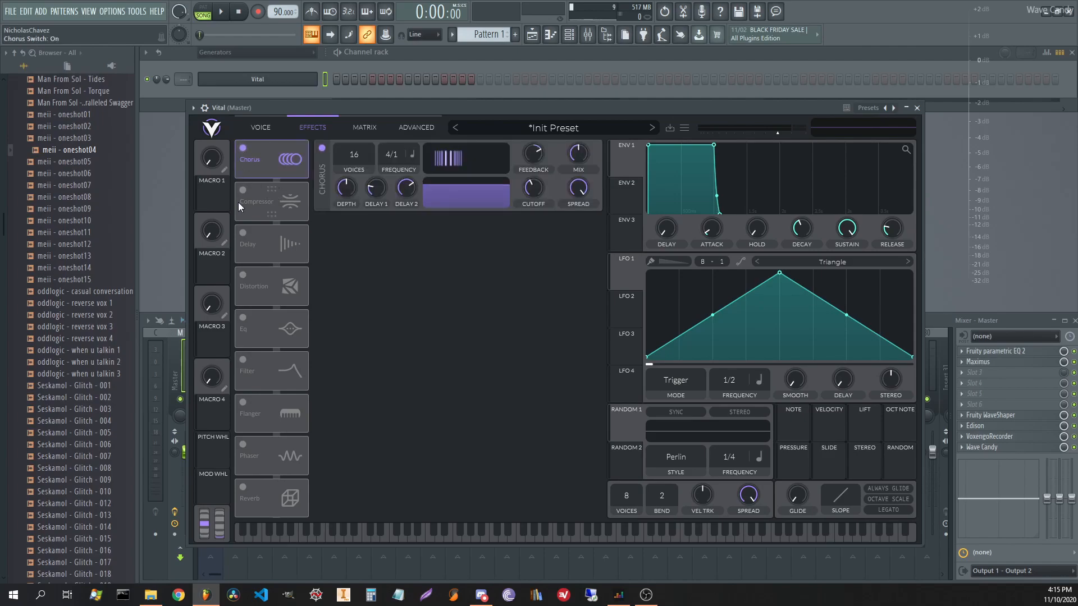
click(243, 190)
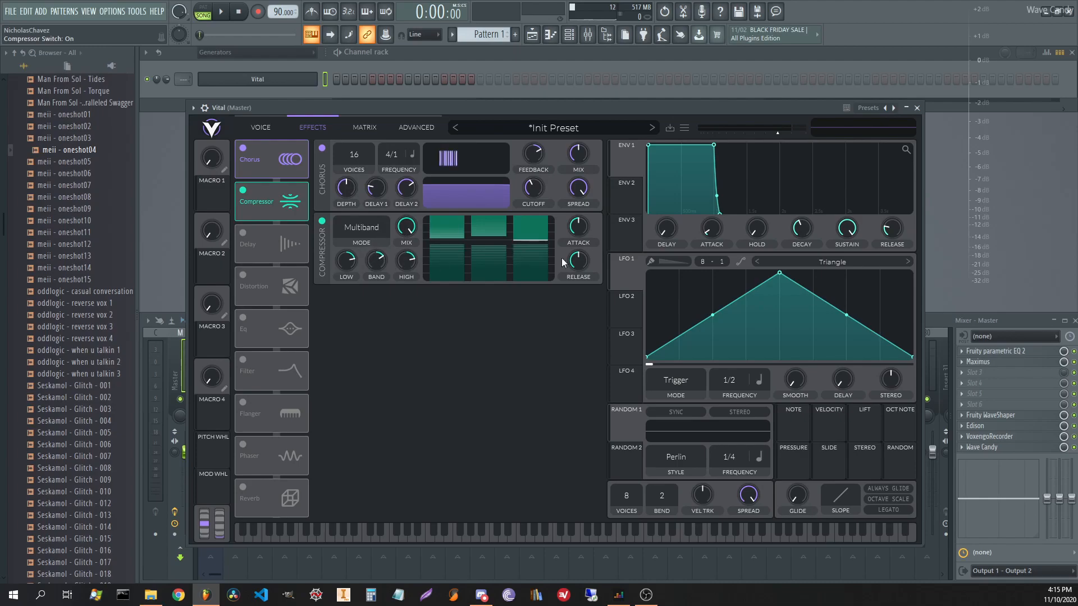
drag(493, 255, 477, 236)
- Enable the Delay, Distortion, EQ, Filter, Flanger, Phaser and Reverb effects and view their controls
click(243, 232)
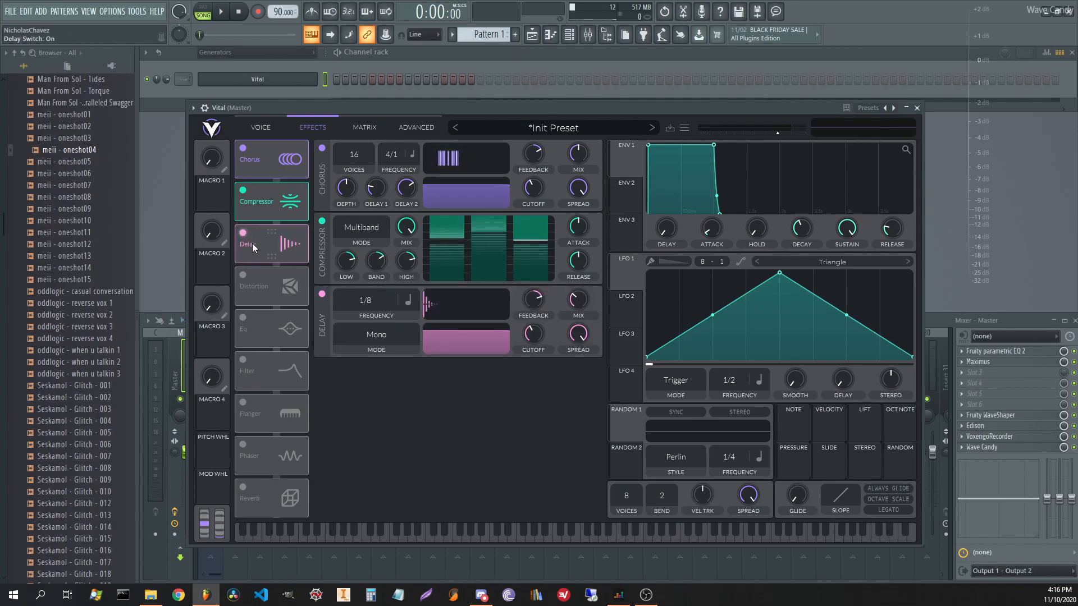
click(243, 275)
click(243, 319)
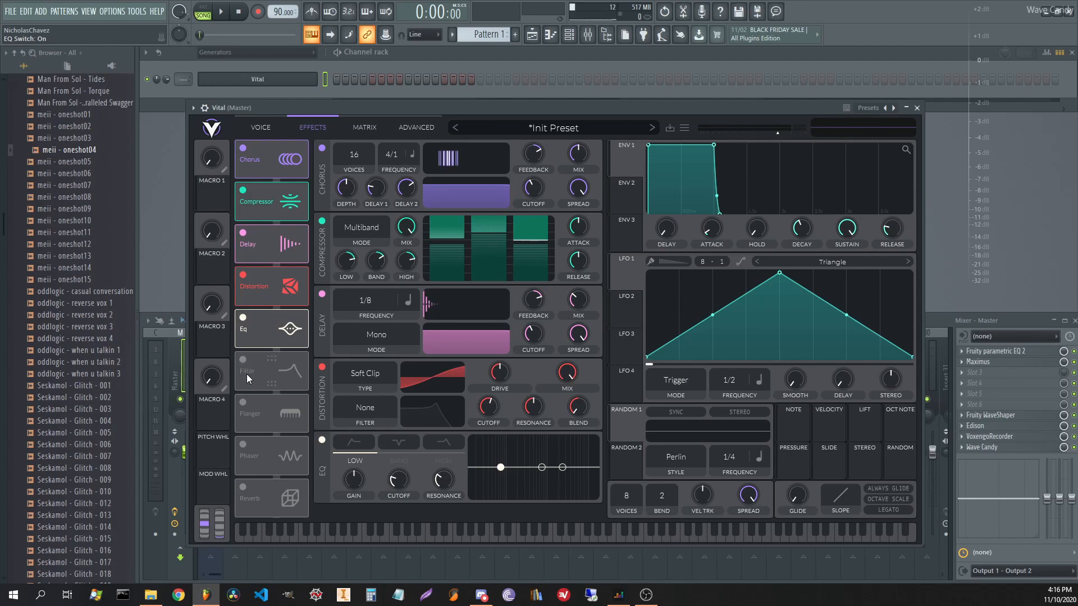
click(244, 359)
click(243, 402)
click(242, 446)
click(242, 488)
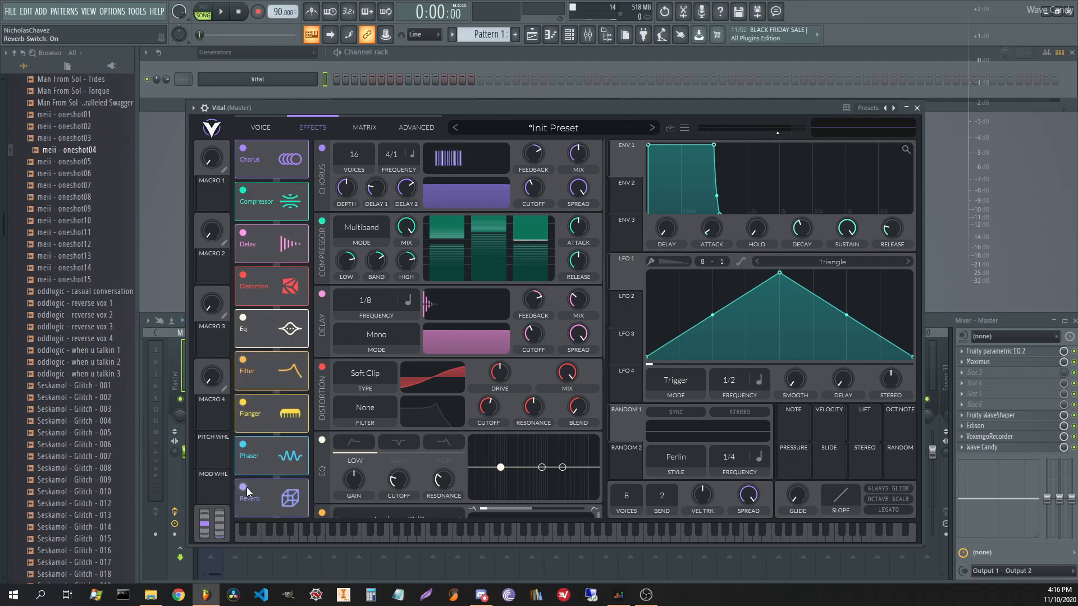
scroll(510, 392, down, 3)
scroll(511, 392, down, 5)
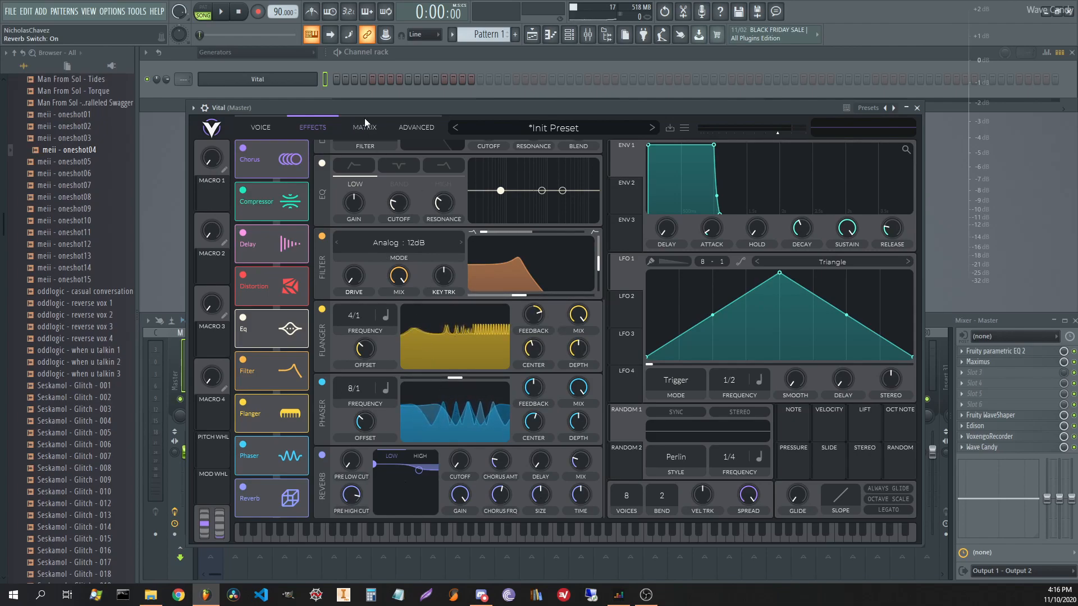
- Examine the modulation matrix and the advanced oscillator, voice and oversampling settings, checking back on the voice page
click(375, 128)
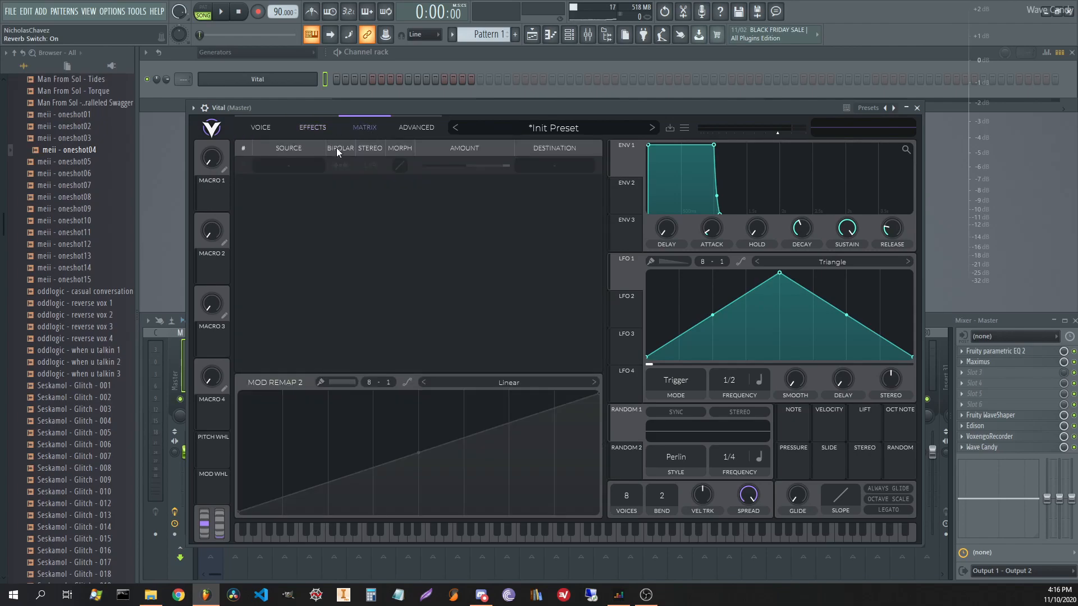
click(416, 127)
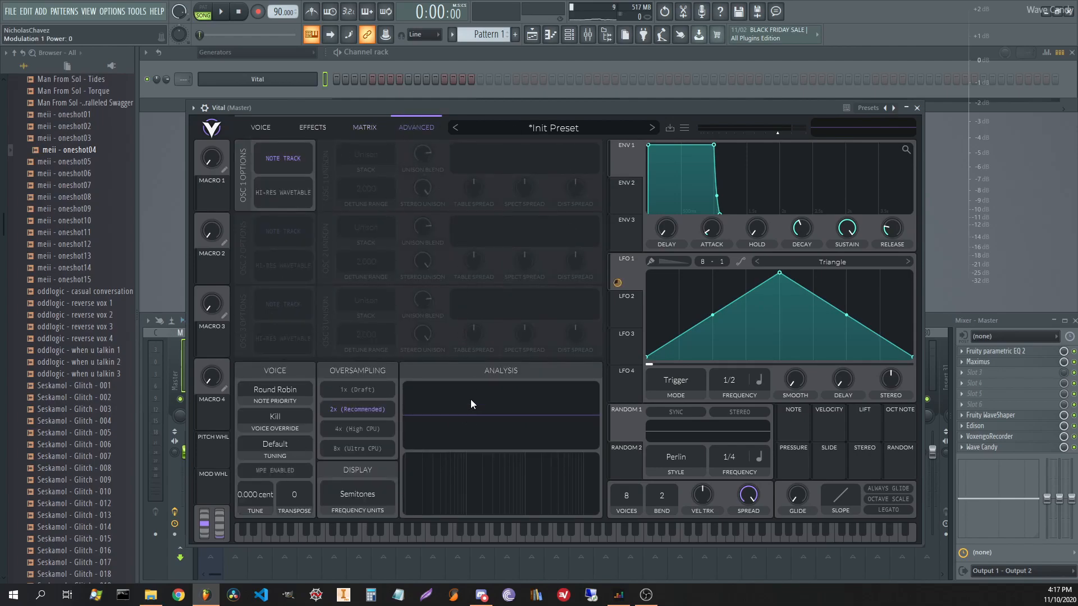
click(259, 129)
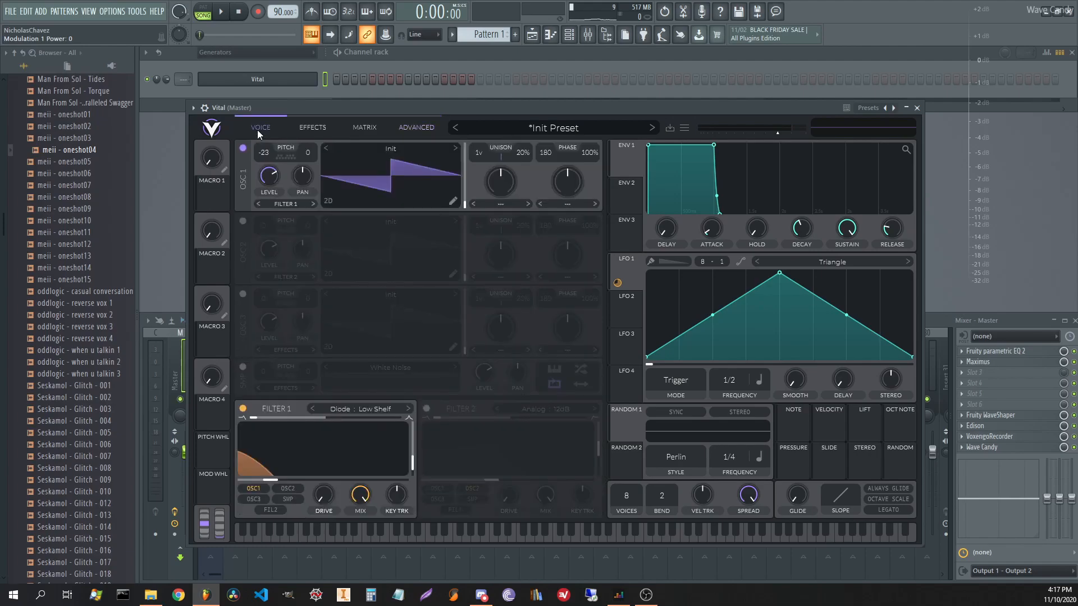
click(416, 128)
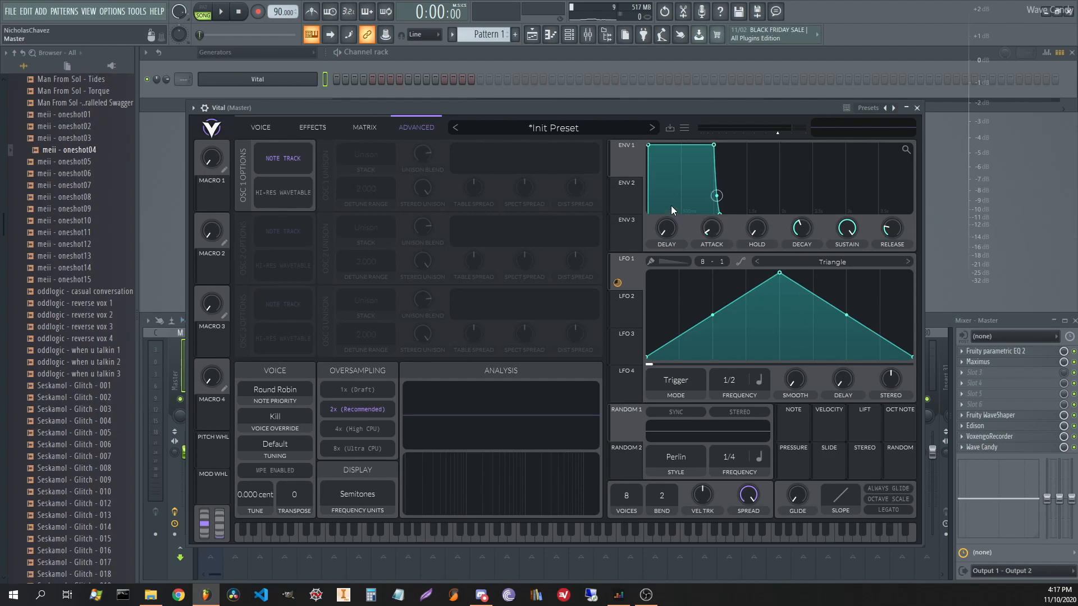
- Return to the voice page and view the wavetable options available for Oscillator 1, including Text to Wavetable
click(261, 127)
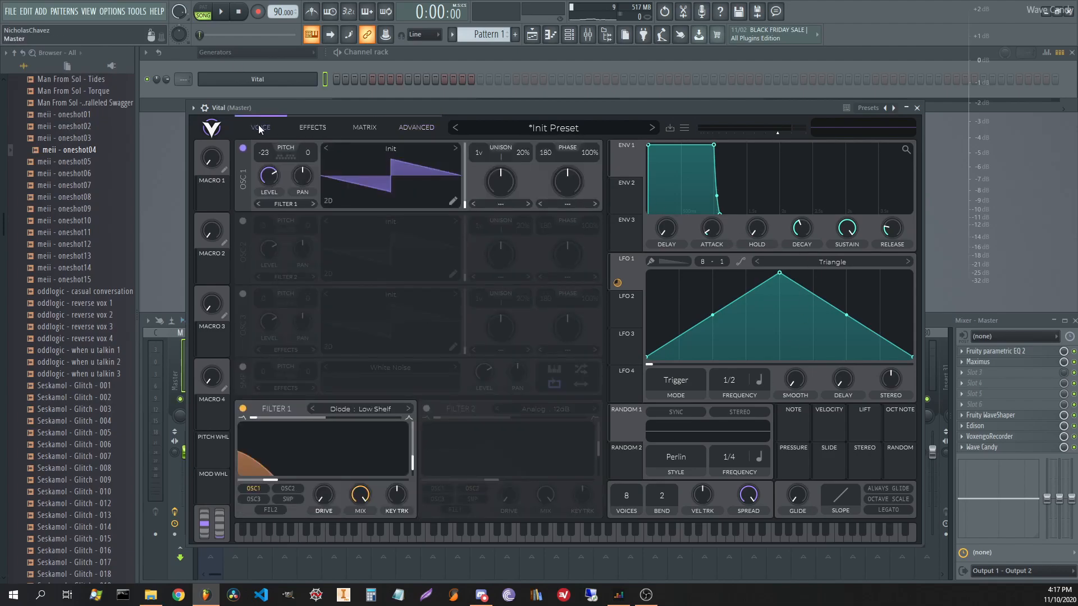
right_click(419, 166)
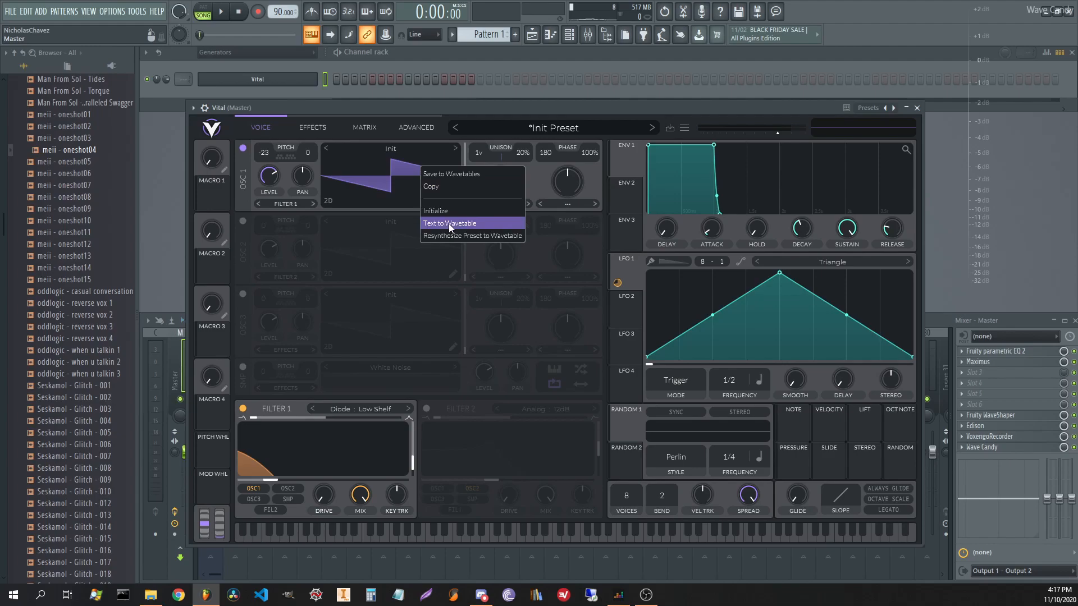
click(392, 167)
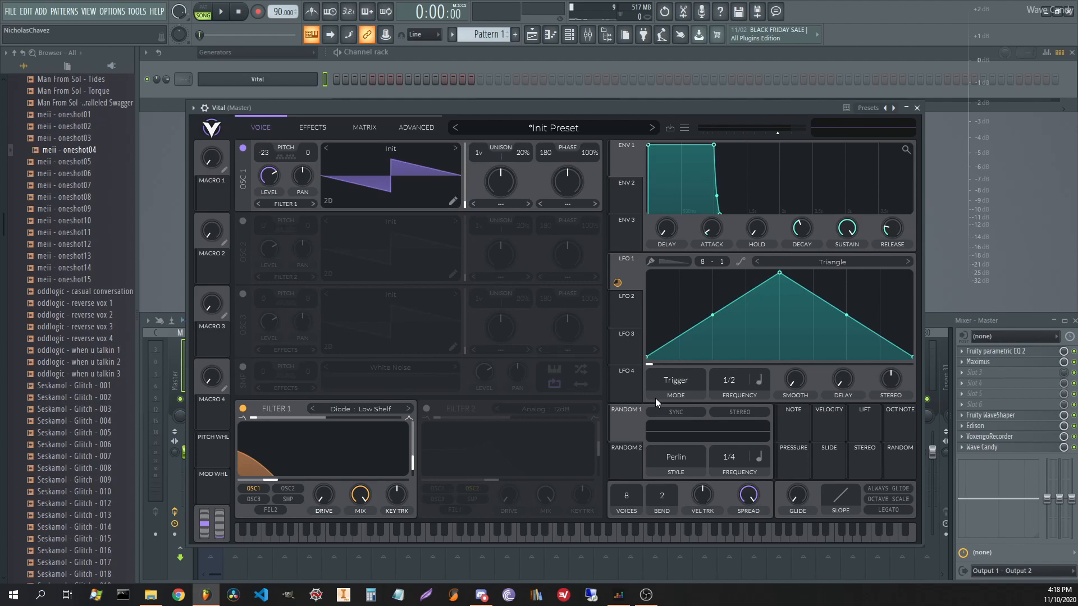
mouse_move(546, 105)
mouse_down()
mouse_move(561, 99)
mouse_move(554, 88)
mouse_move(544, 100)
mouse_up()
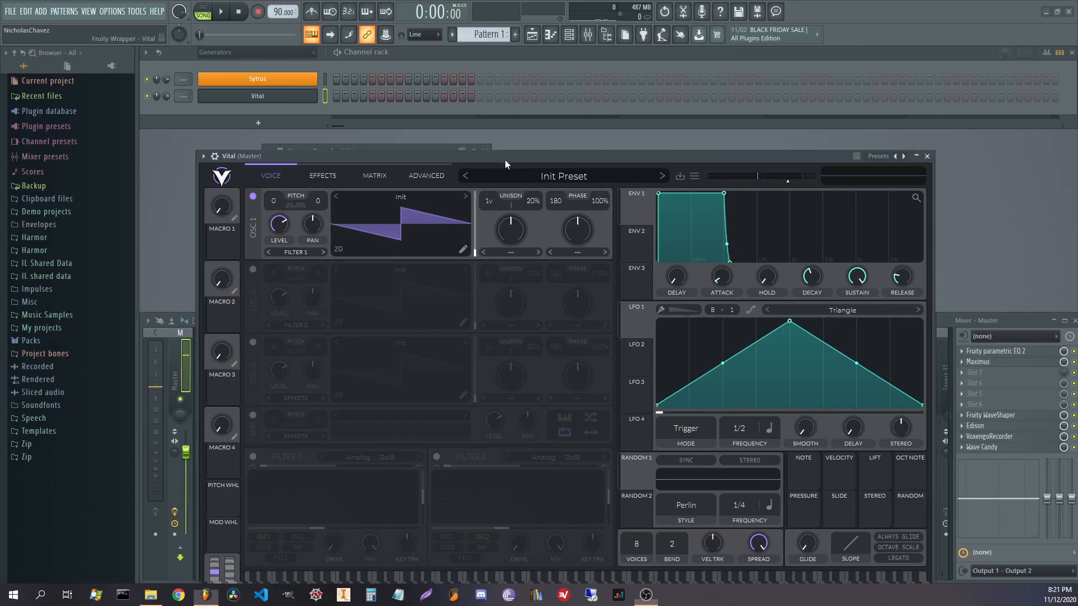
drag(505, 160, 463, 99)
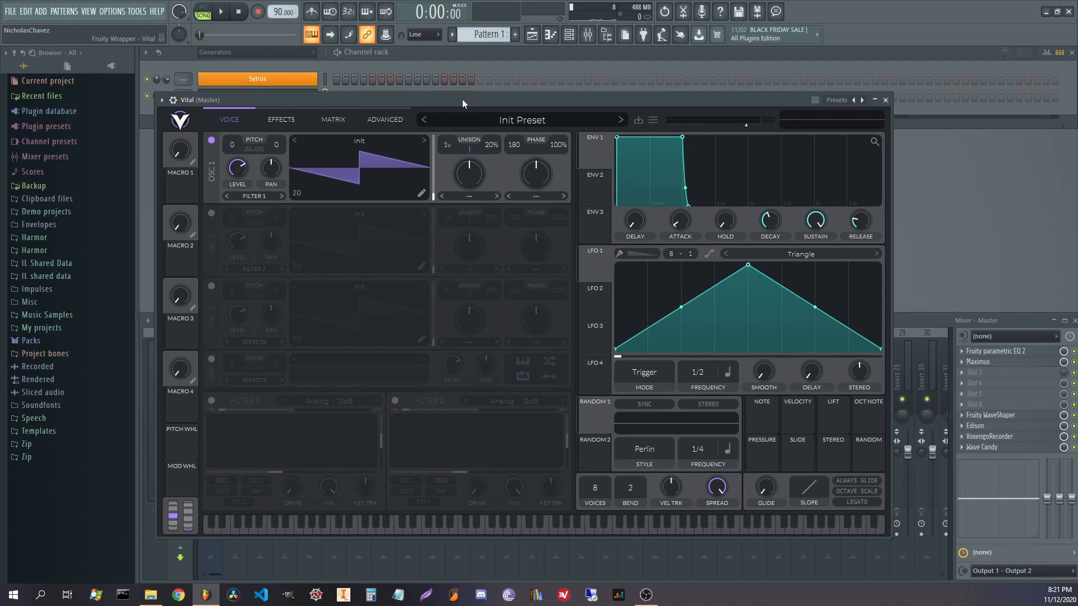
drag(460, 99, 503, 133)
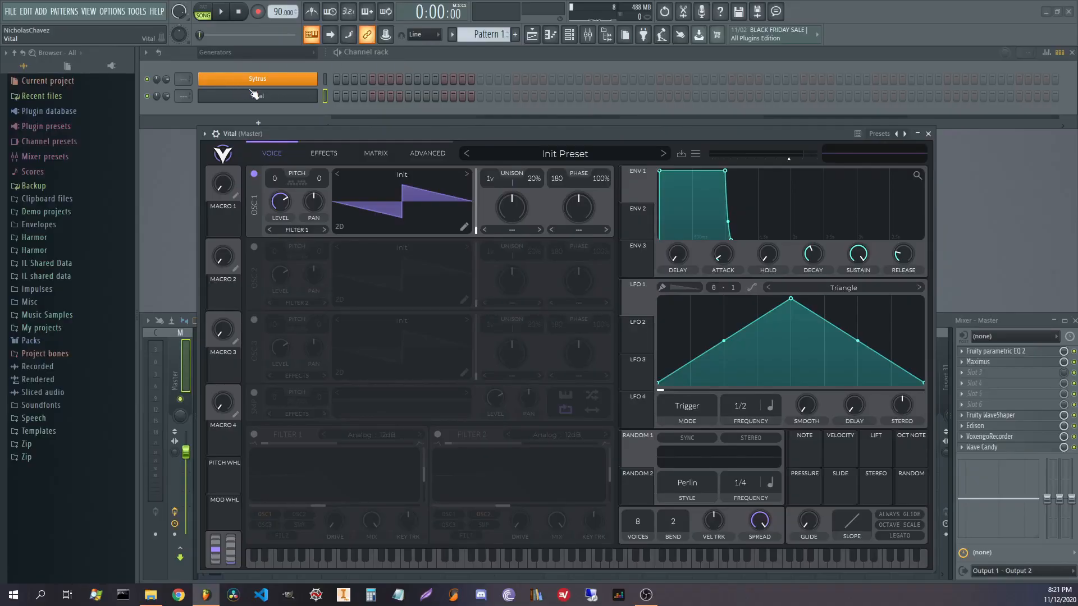
- Draw a scattered melody of short and longer notes across the Vital channel's piano roll and play it
right_click(314, 96)
click(337, 96)
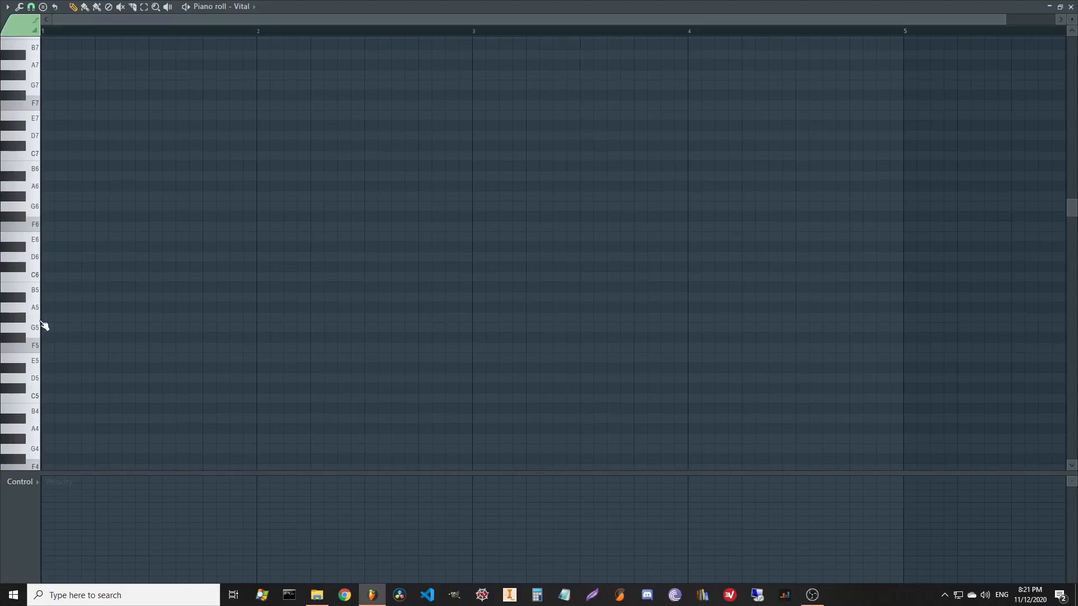
click(46, 378)
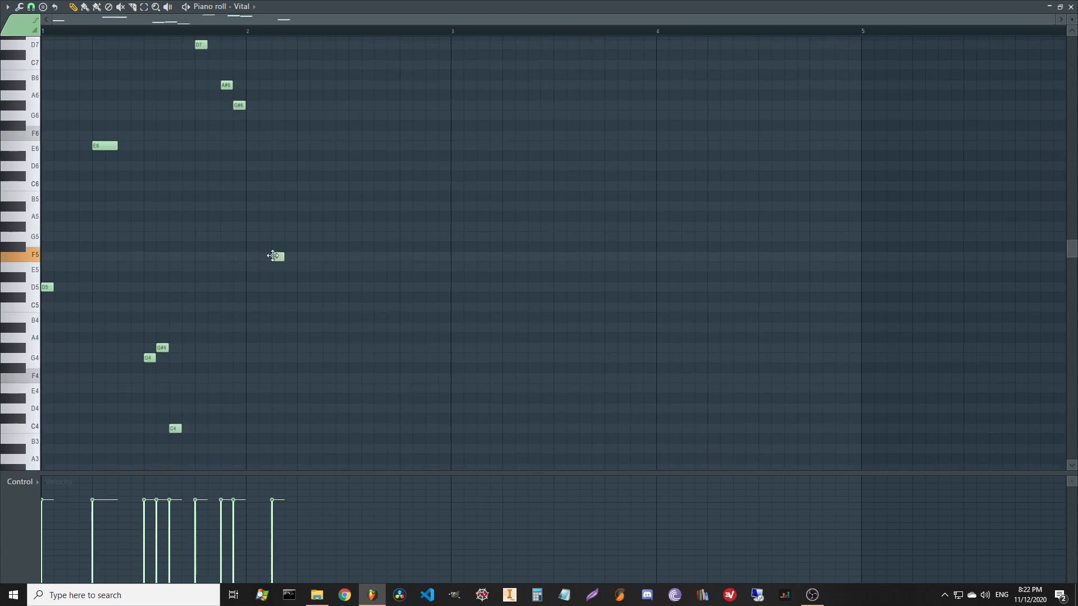
click(276, 258)
drag(283, 257, 347, 257)
click(378, 327)
drag(448, 327, 384, 327)
click(417, 307)
click(482, 186)
click(507, 186)
click(533, 327)
key(space)
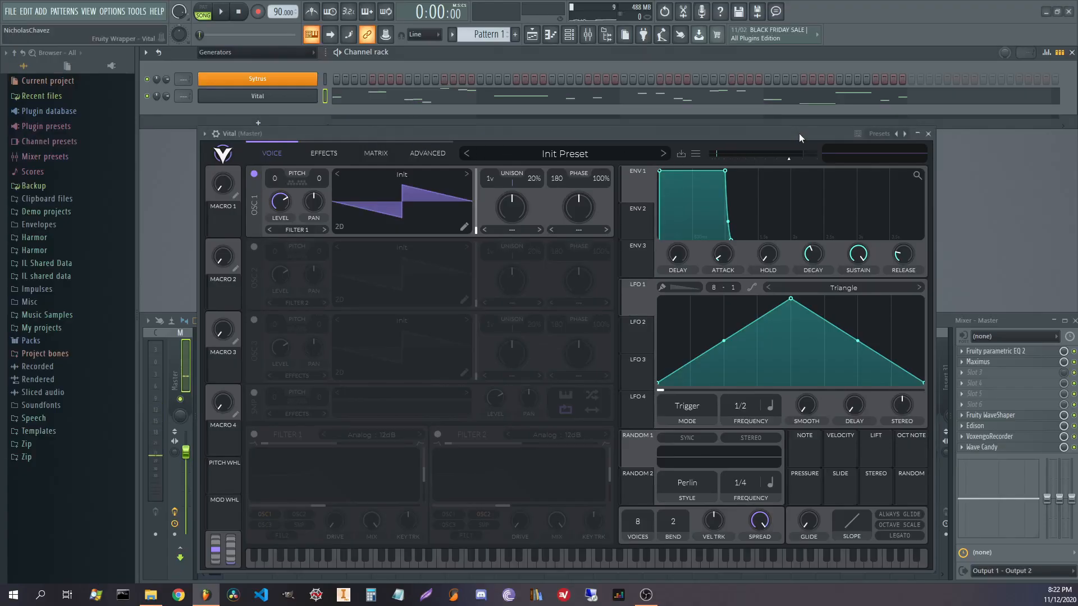
- Reposition the Vital window and browse the wavetable presets available for Oscillator 1 without loading one
drag(732, 135, 701, 96)
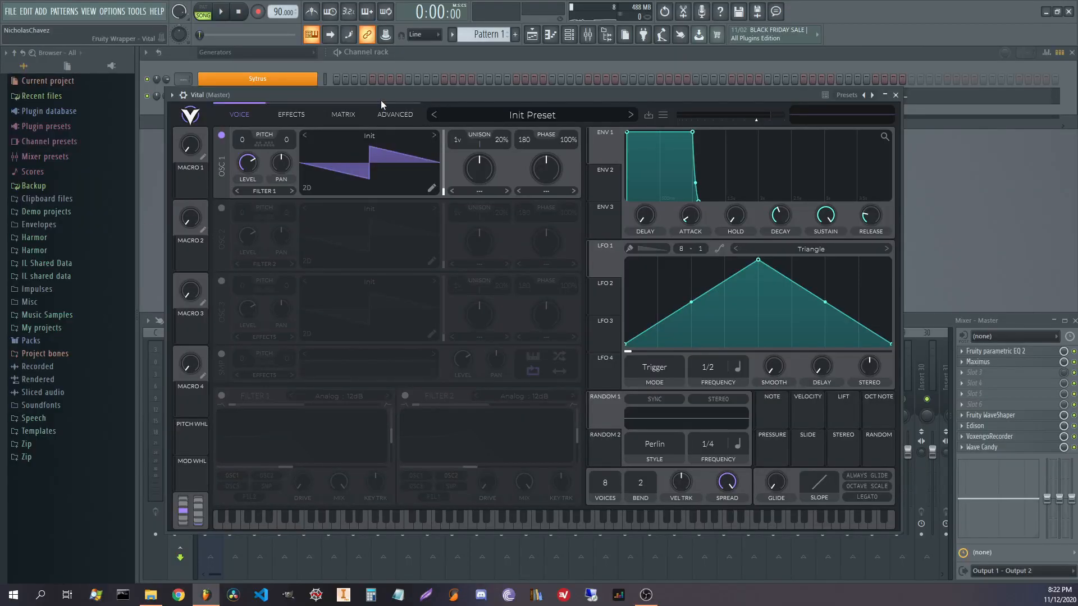
drag(381, 100, 353, 100)
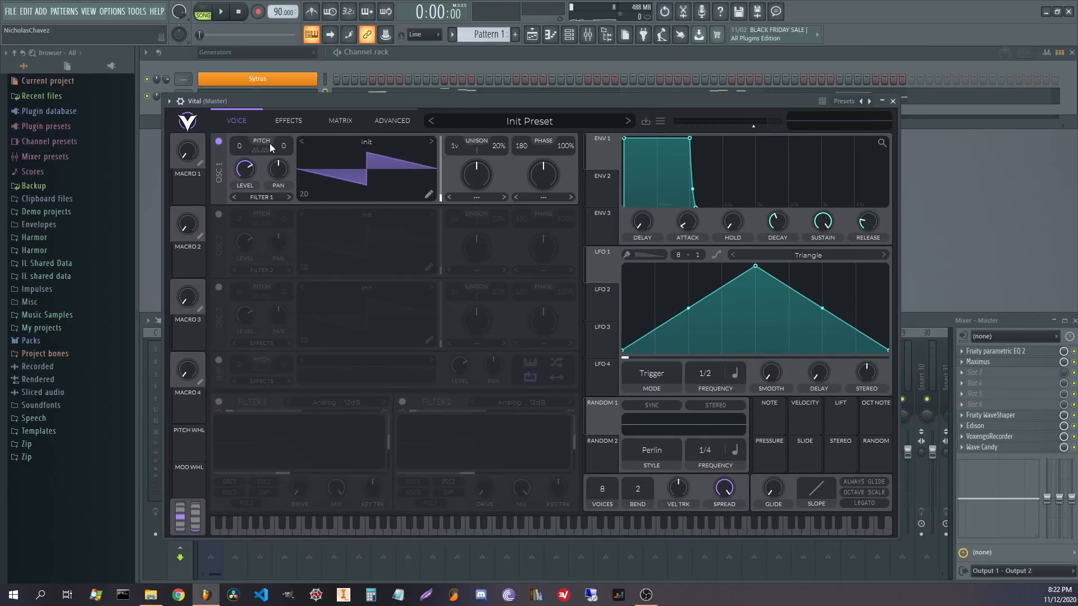
click(398, 143)
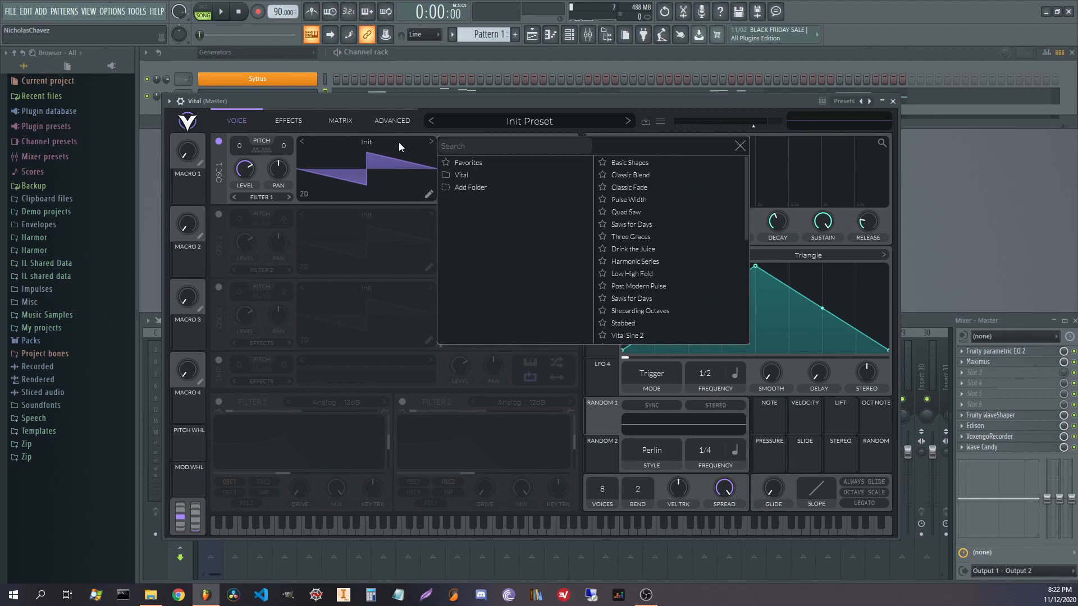
click(395, 142)
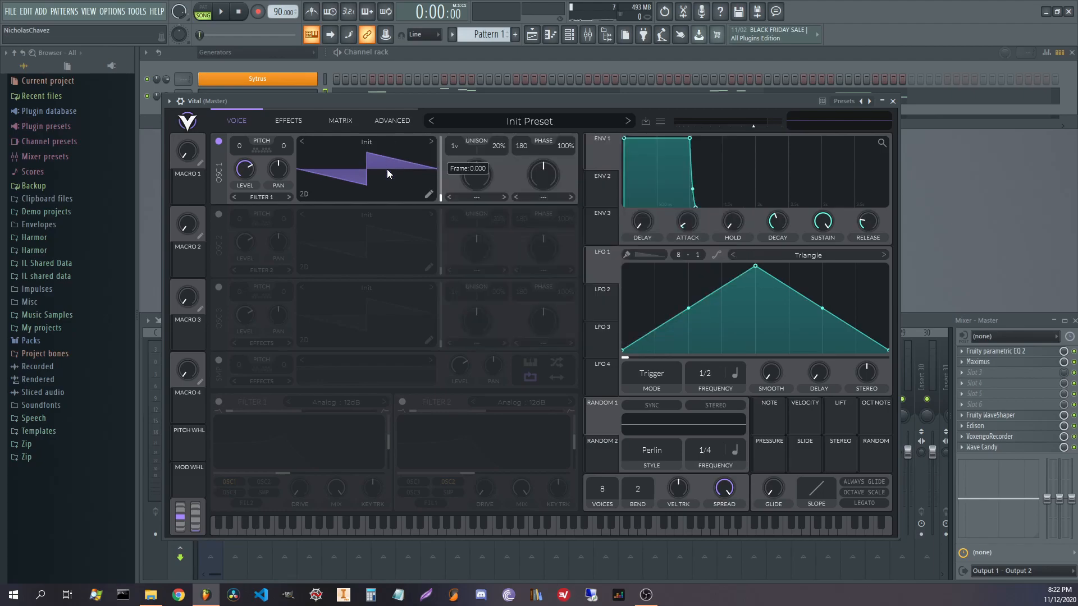
- Replace the default source group in Oscillator 1's wavetable editor with a new Wave Source and try out its first harmonic bar
click(430, 194)
click(343, 429)
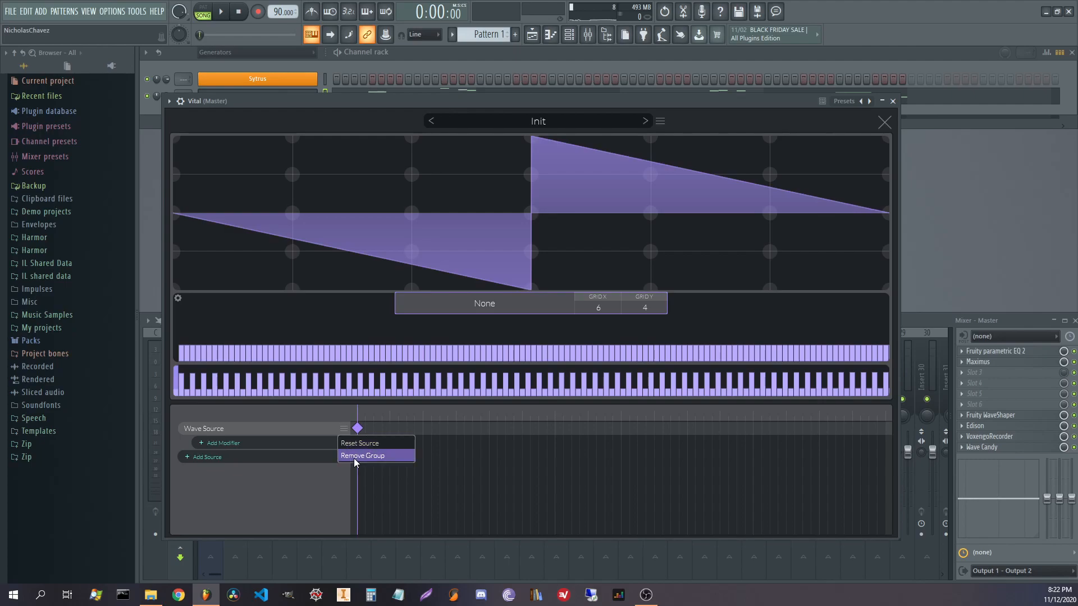
click(354, 458)
click(212, 431)
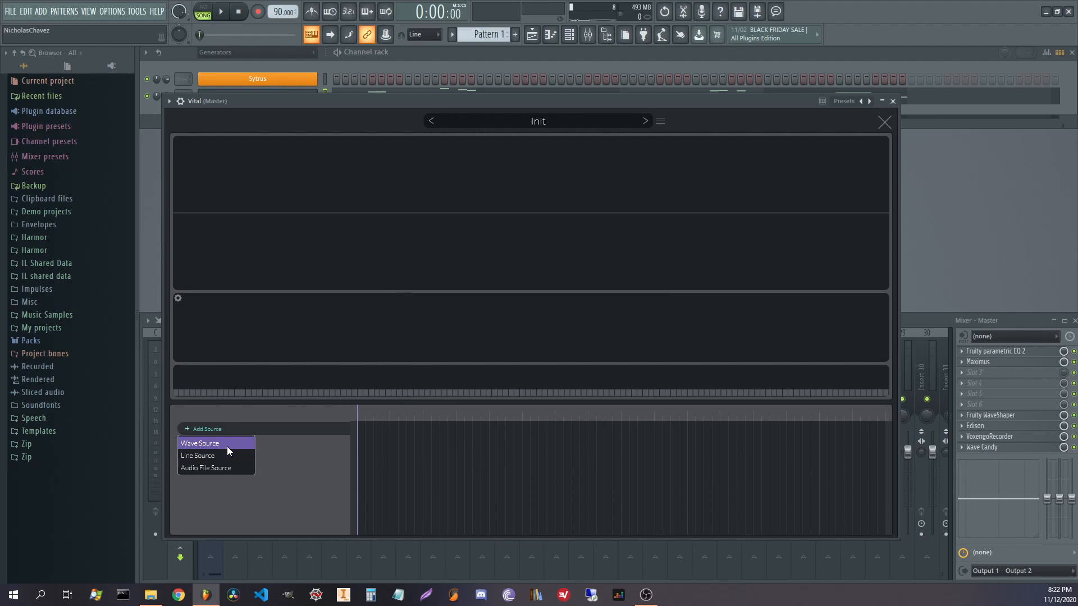
click(227, 446)
drag(183, 321, 185, 276)
drag(186, 323, 186, 364)
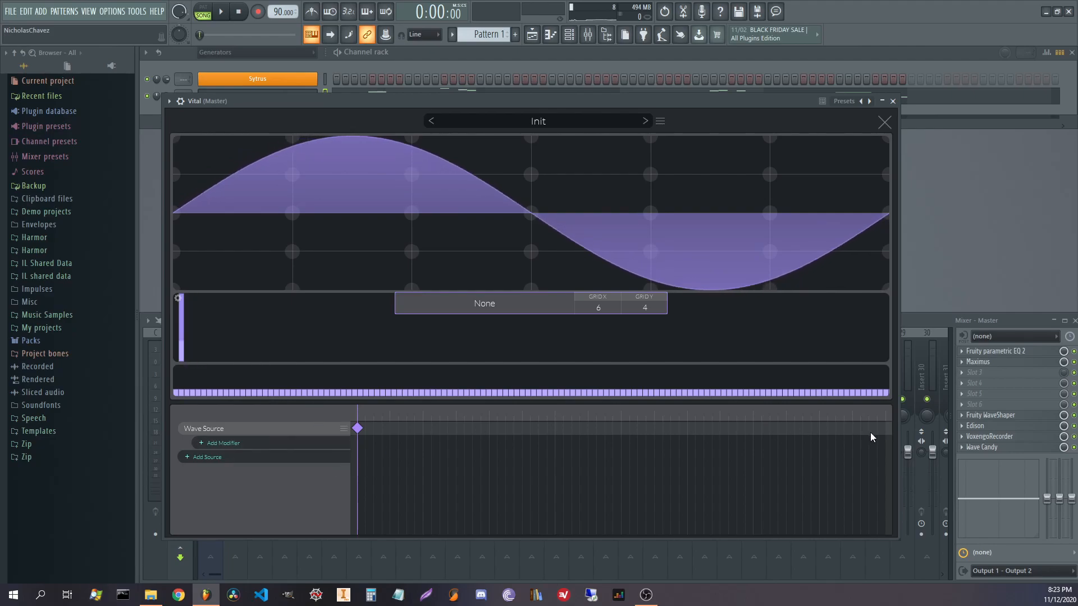
- Create a Wave Source keyframe at the end of the timeline, frame 256, and raise several scattered harmonics in it
click(886, 428)
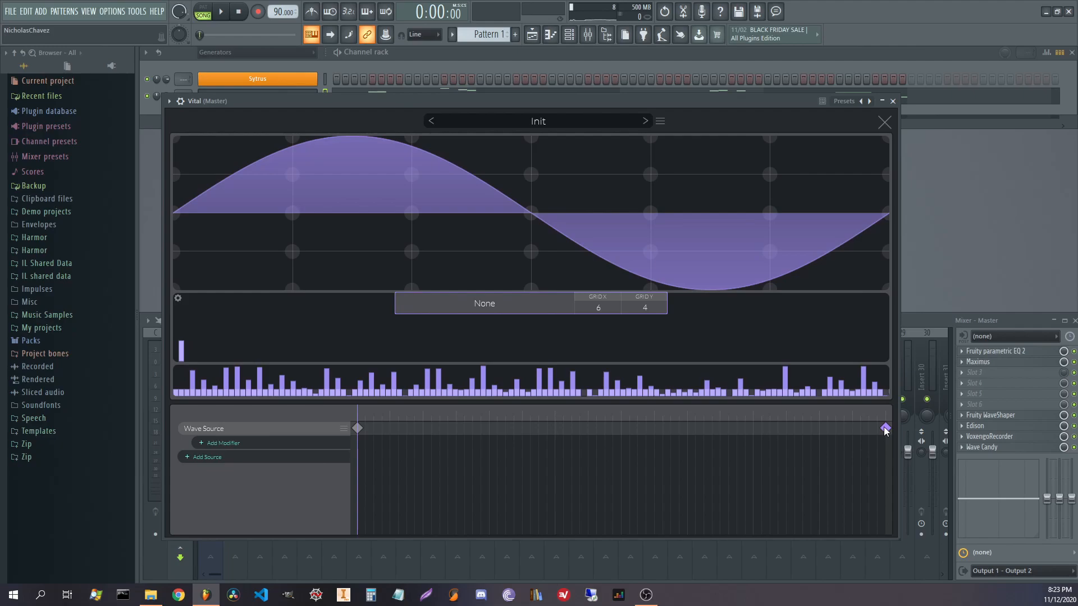
drag(359, 413, 897, 421)
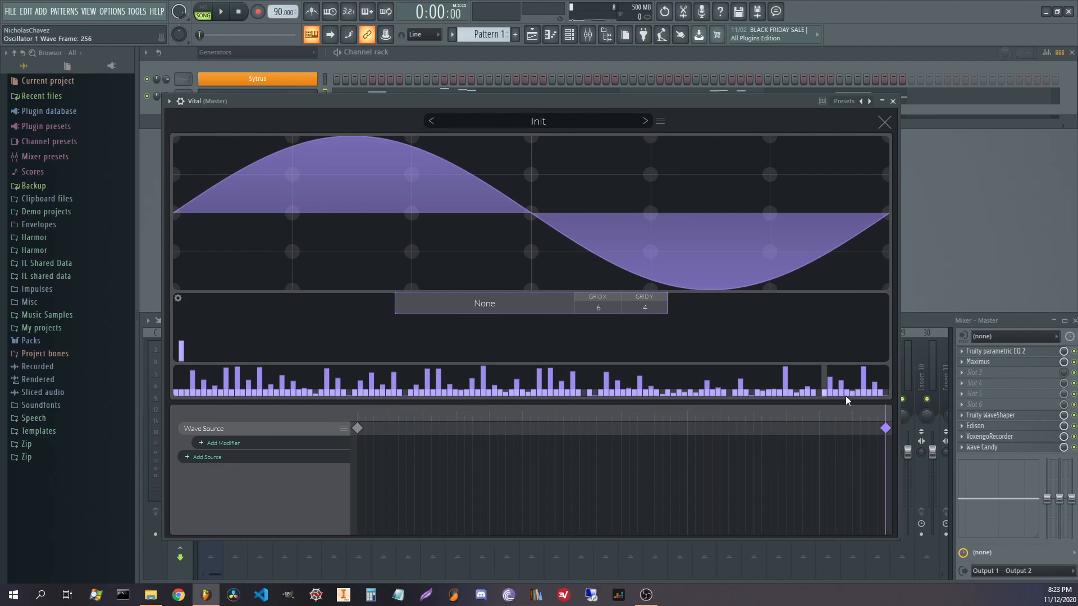
click(187, 348)
click(204, 351)
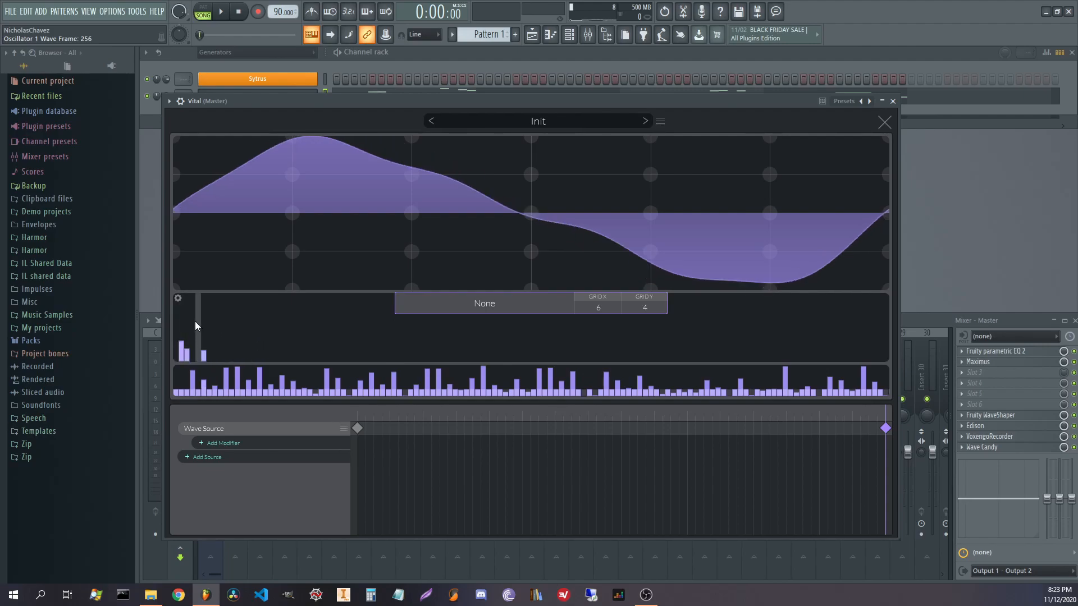
click(287, 356)
click(338, 339)
click(365, 350)
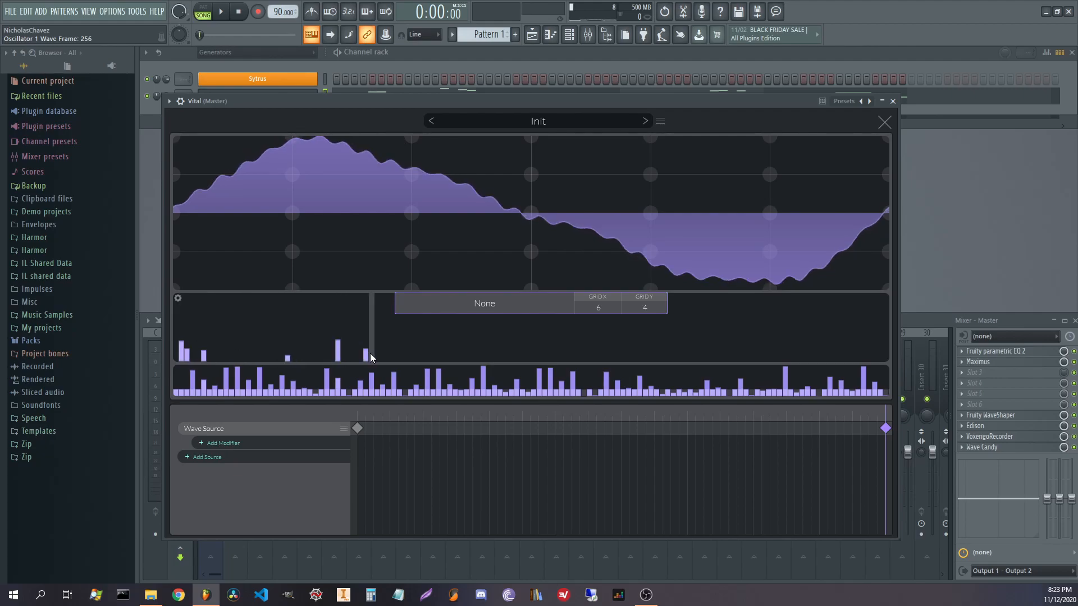
click(237, 349)
click(265, 340)
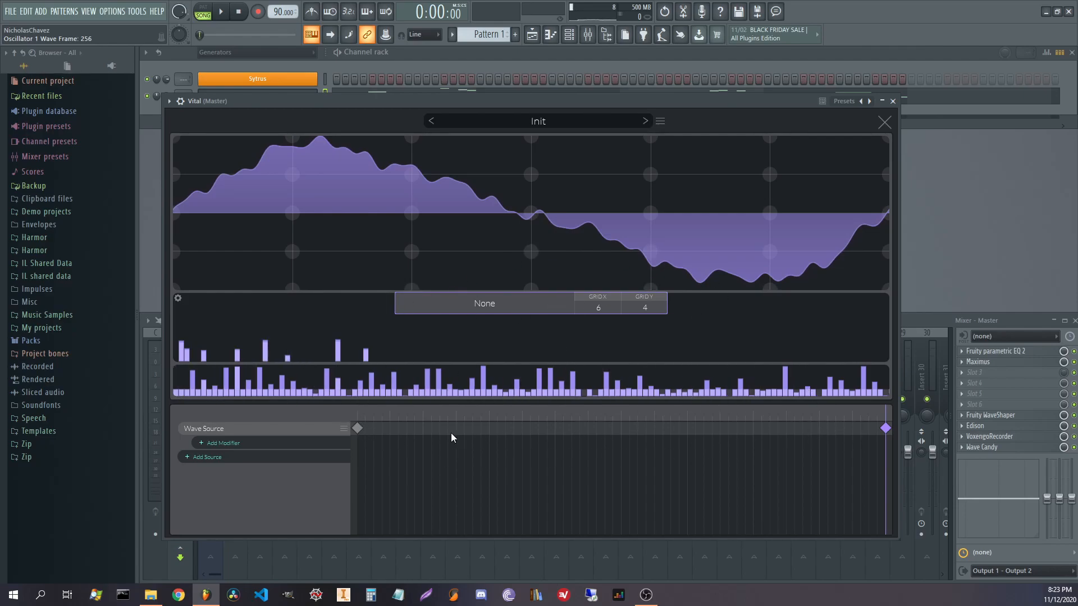
- Review the first keyframe and the list of available modifiers, and scrub the wavetable from its first to its last frame
click(356, 425)
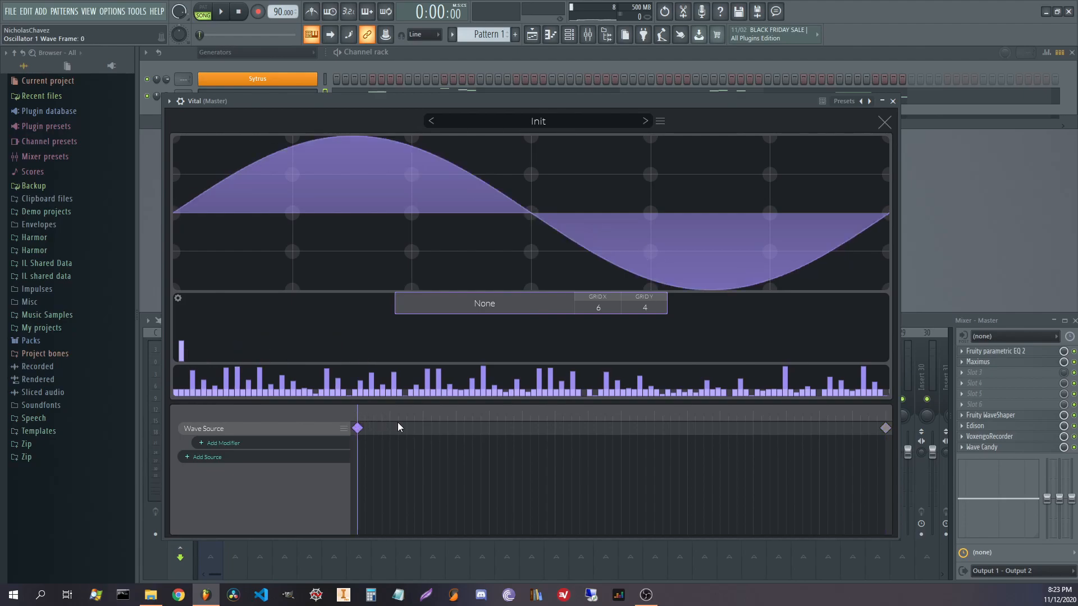
click(208, 442)
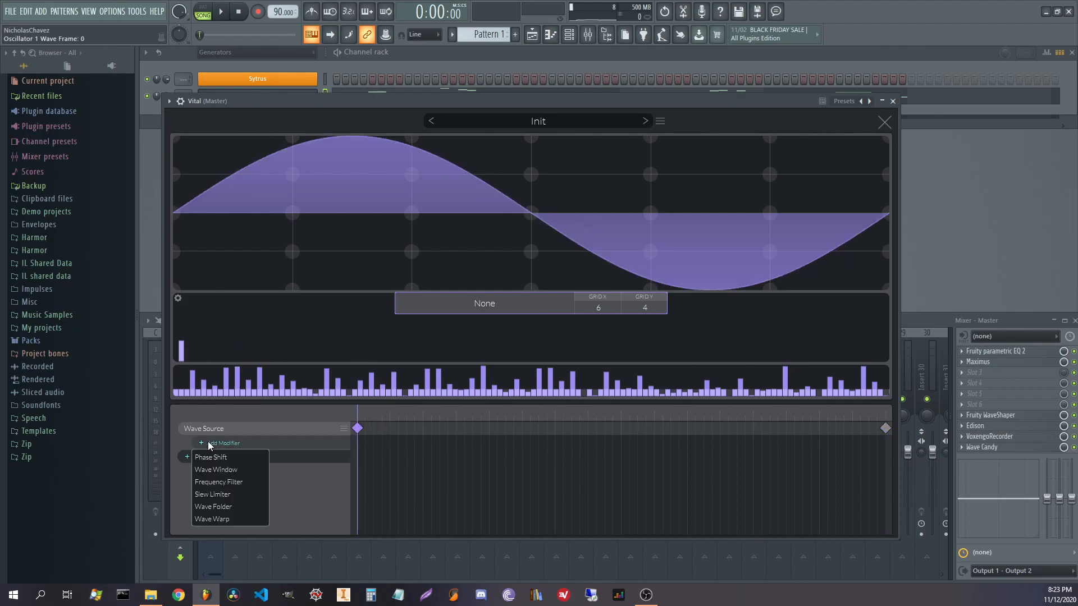
click(350, 417)
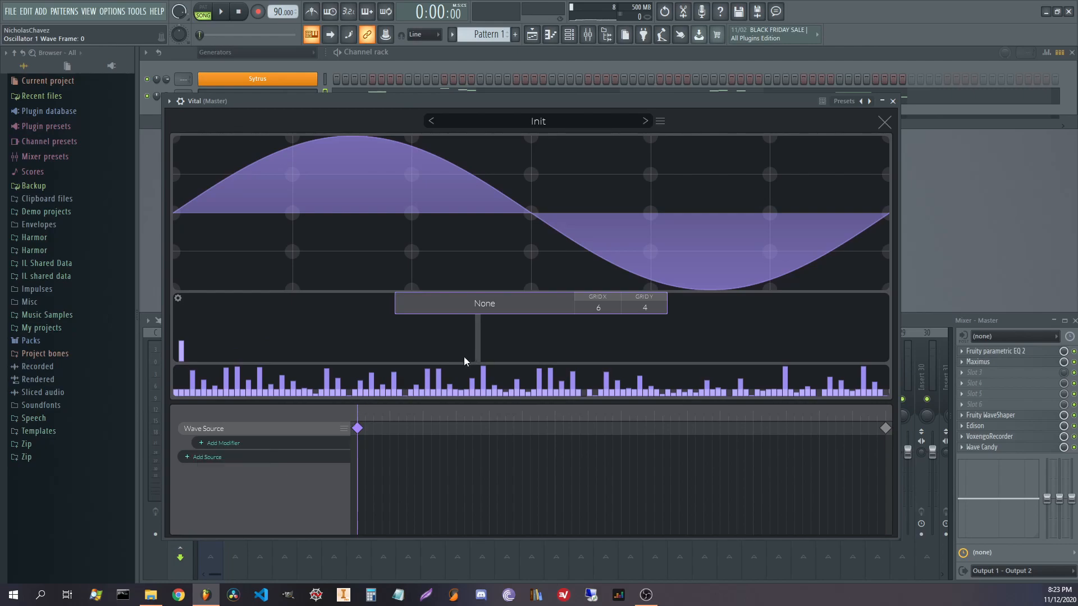
drag(361, 413, 885, 429)
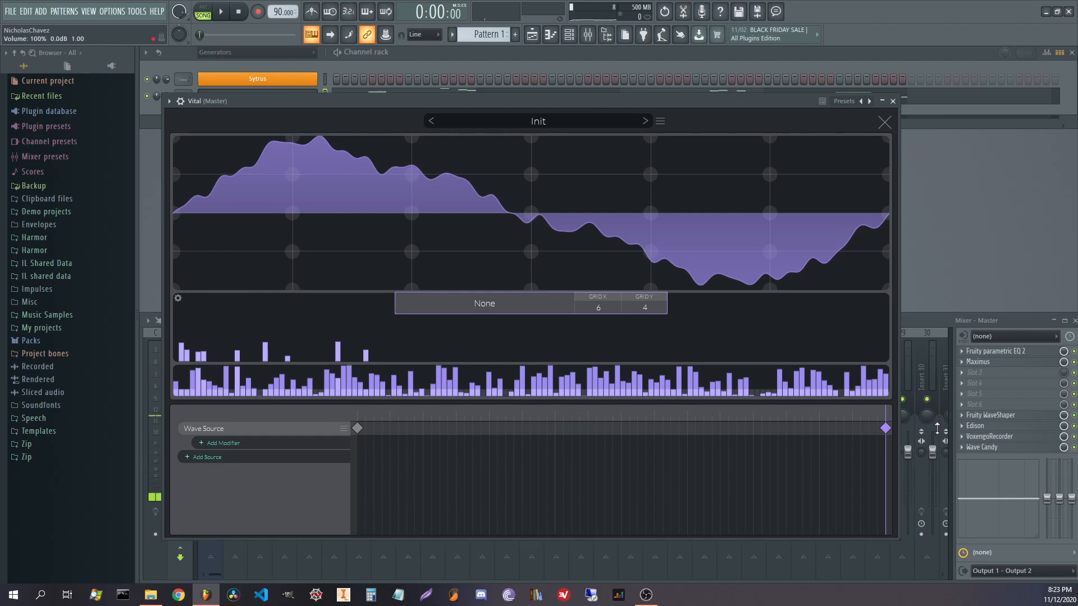
- Add a Wave Folder modifier to the Wave Source and check the waveforms at the first and last source keyframes
click(216, 443)
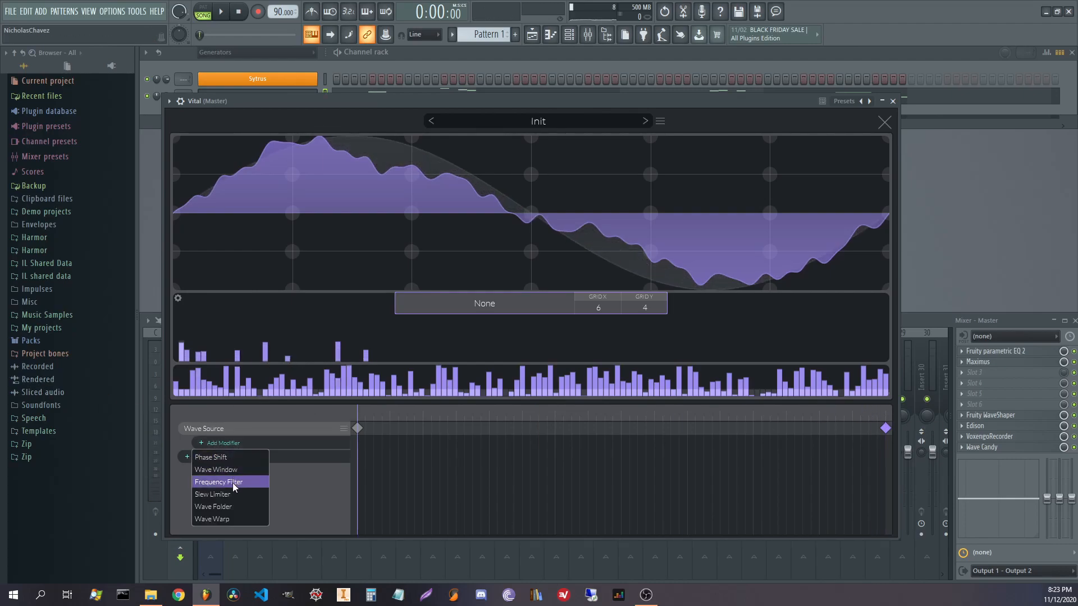
click(234, 507)
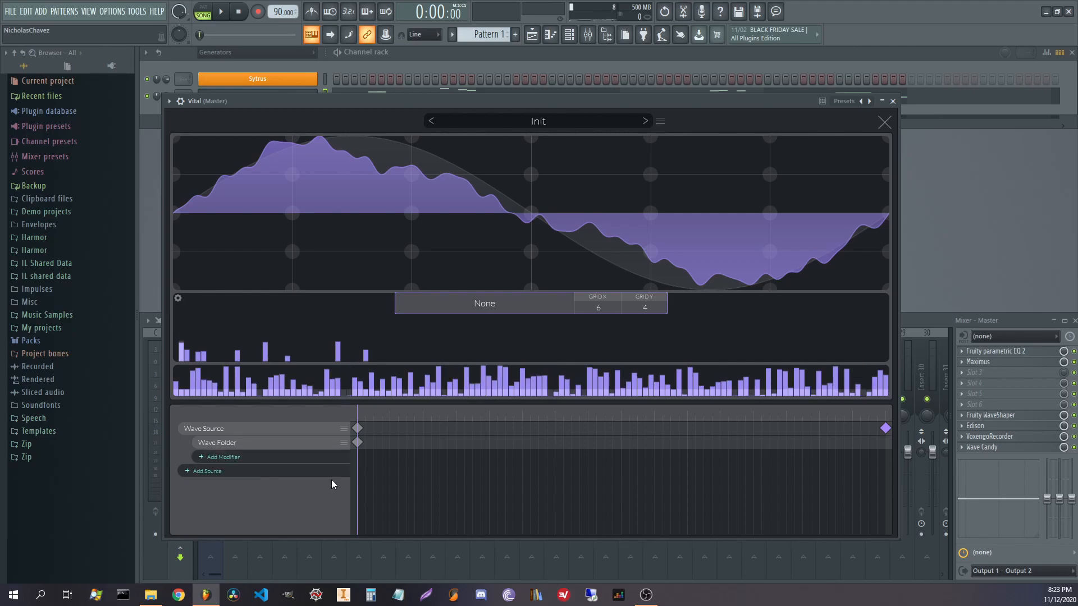
click(358, 442)
click(358, 429)
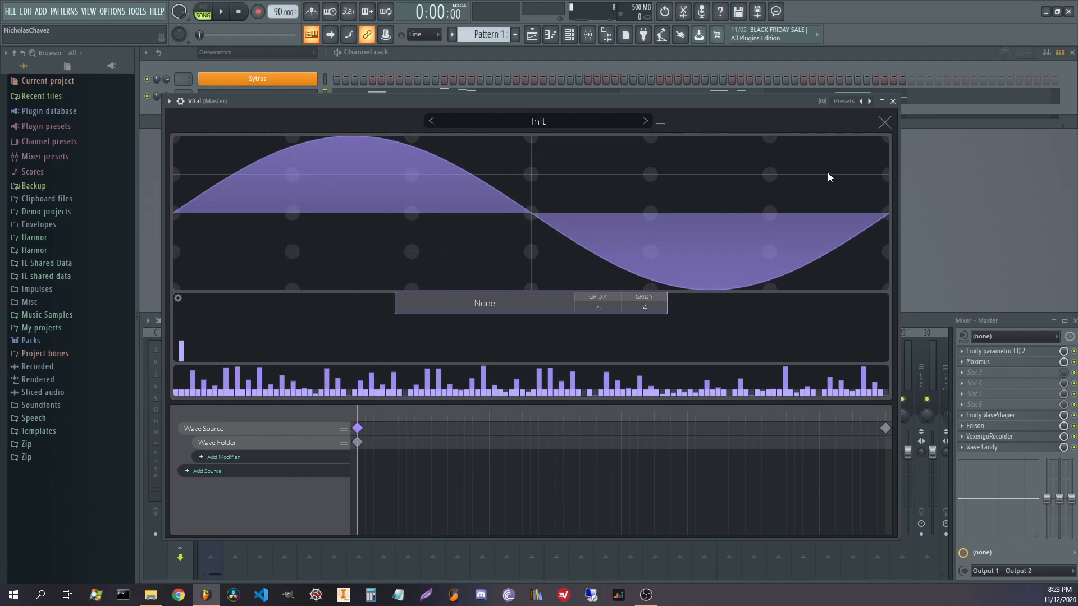
click(883, 428)
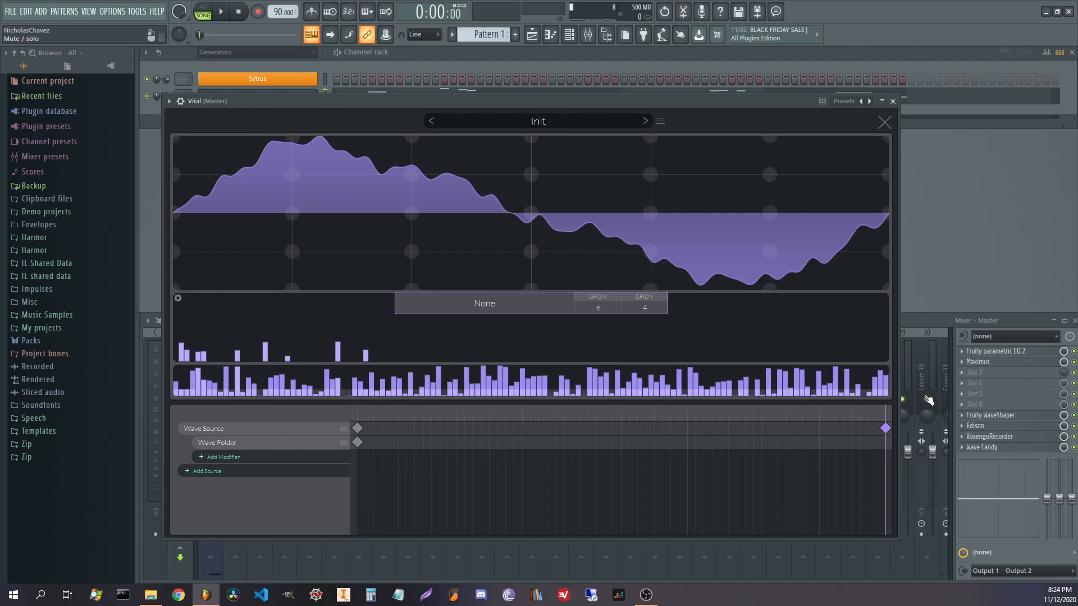
- Set the Wave Folder's Multiply to 1.155 at its first keyframe and play a note to audition it
click(357, 427)
click(357, 443)
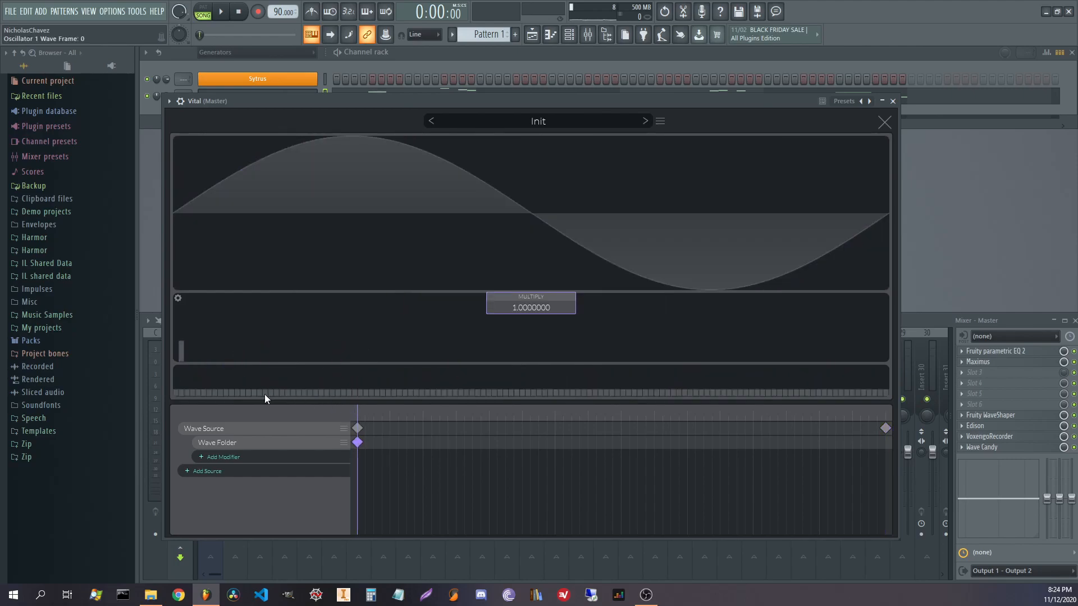
drag(510, 311, 513, 311)
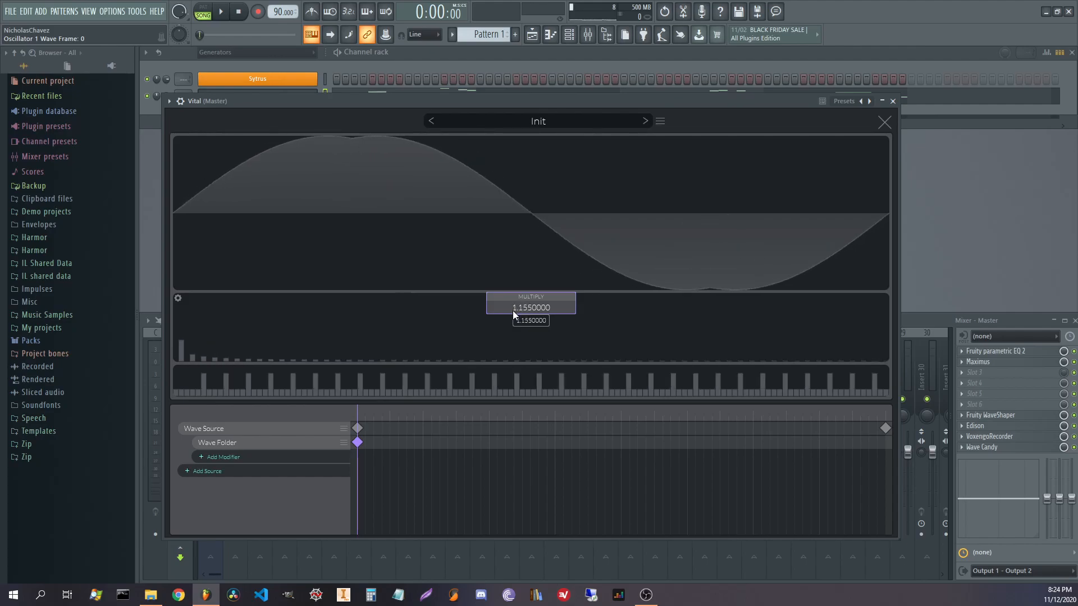
key(q)
- Create a second Wave Folder keyframe at the end of the timeline, set its Multiply to 6.735 and audition the sound
right_click(888, 441)
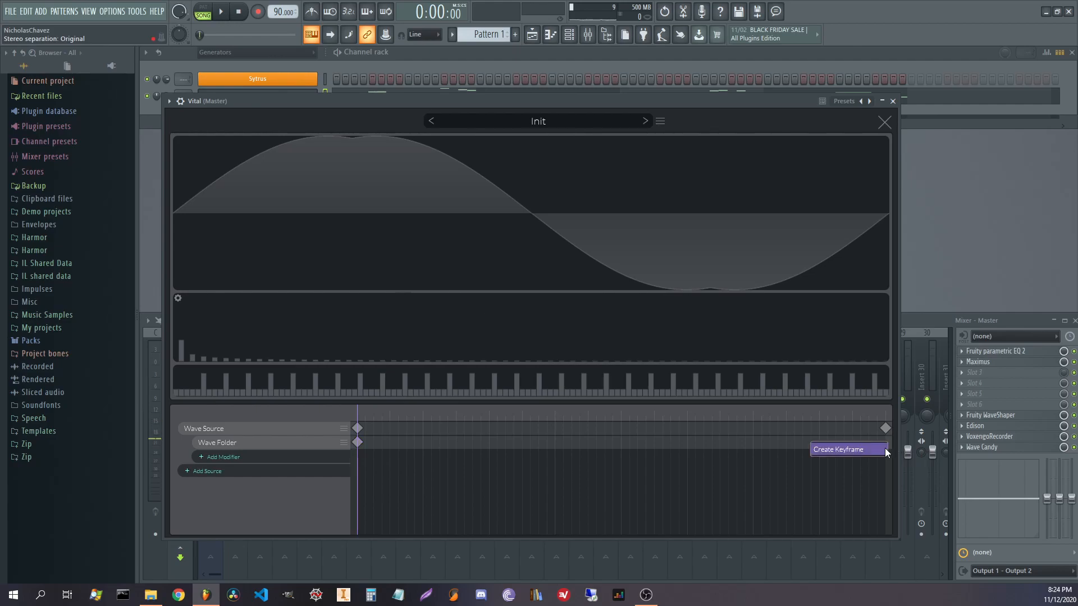
click(885, 448)
key(q)
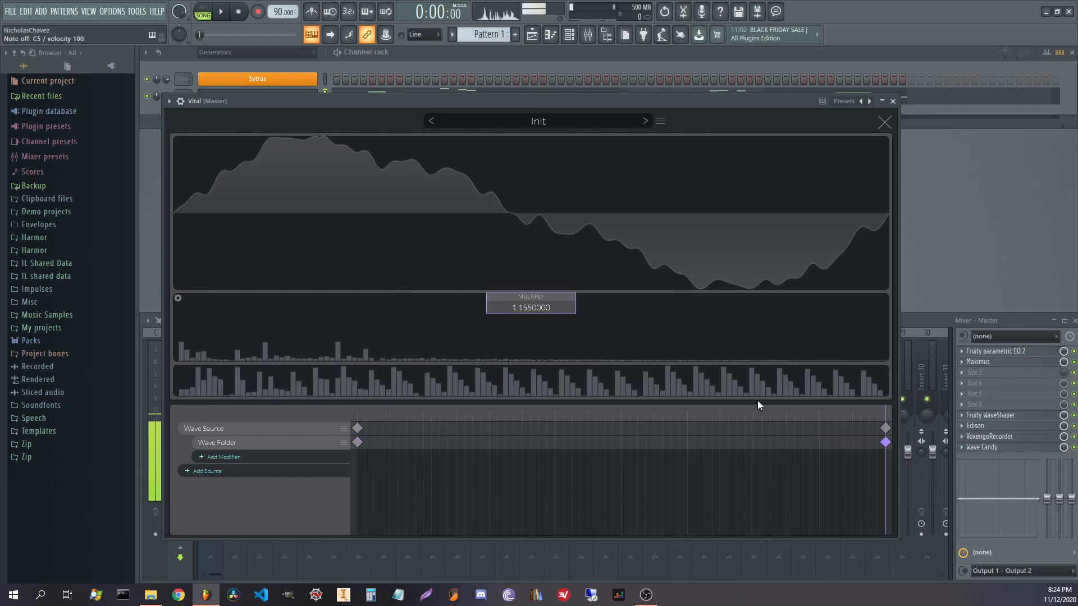
mouse_move(518, 305)
mouse_down()
mouse_move(522, 289)
mouse_move(512, 311)
mouse_up()
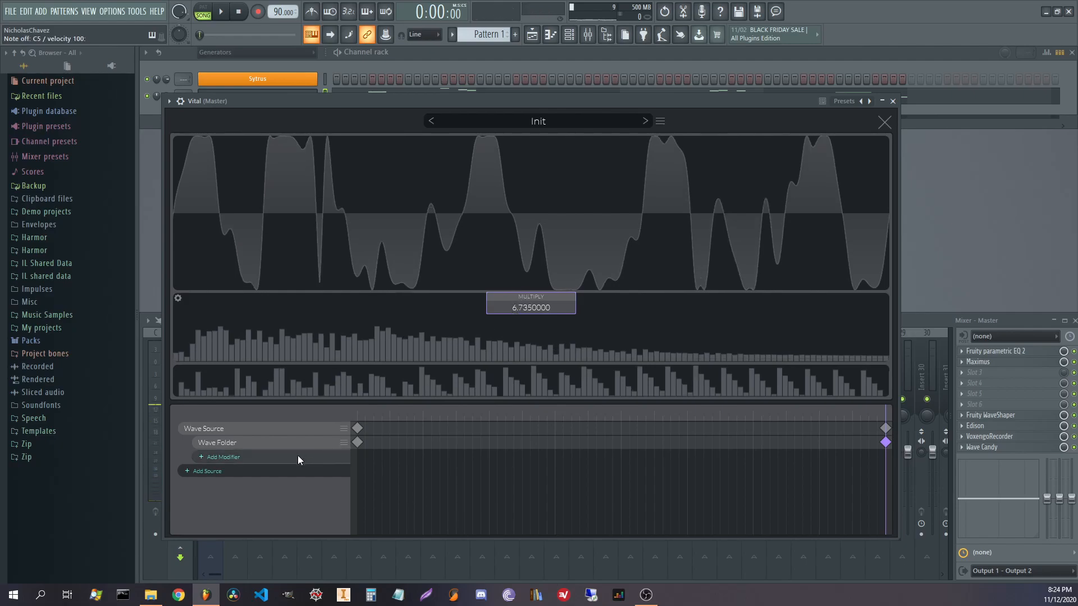
- Return to the first wavetable frame and add a Wave Warp modifier to the Wave Source
click(356, 427)
click(247, 457)
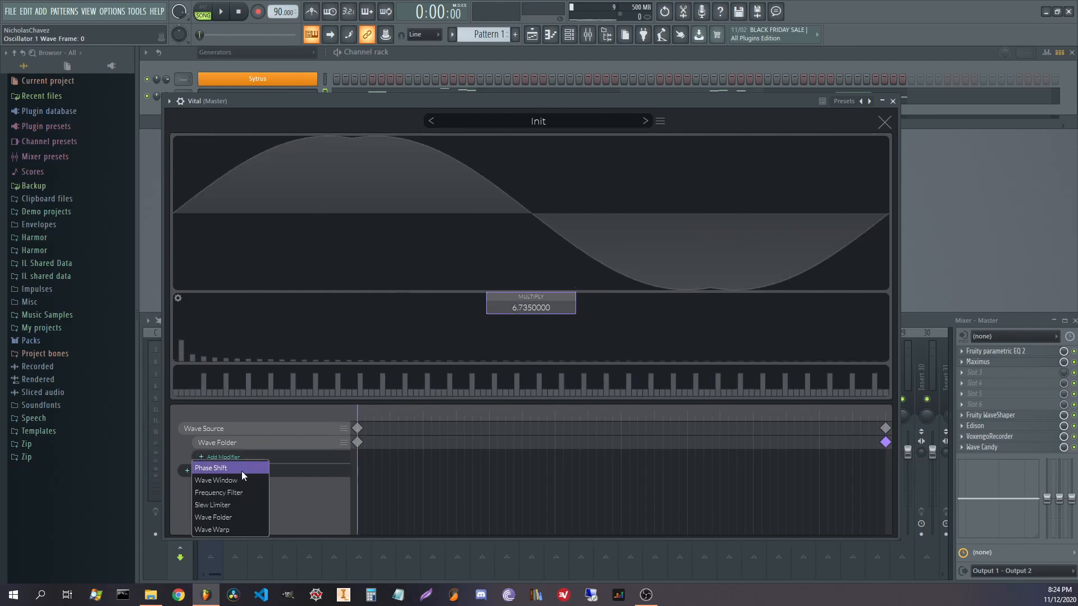
click(243, 530)
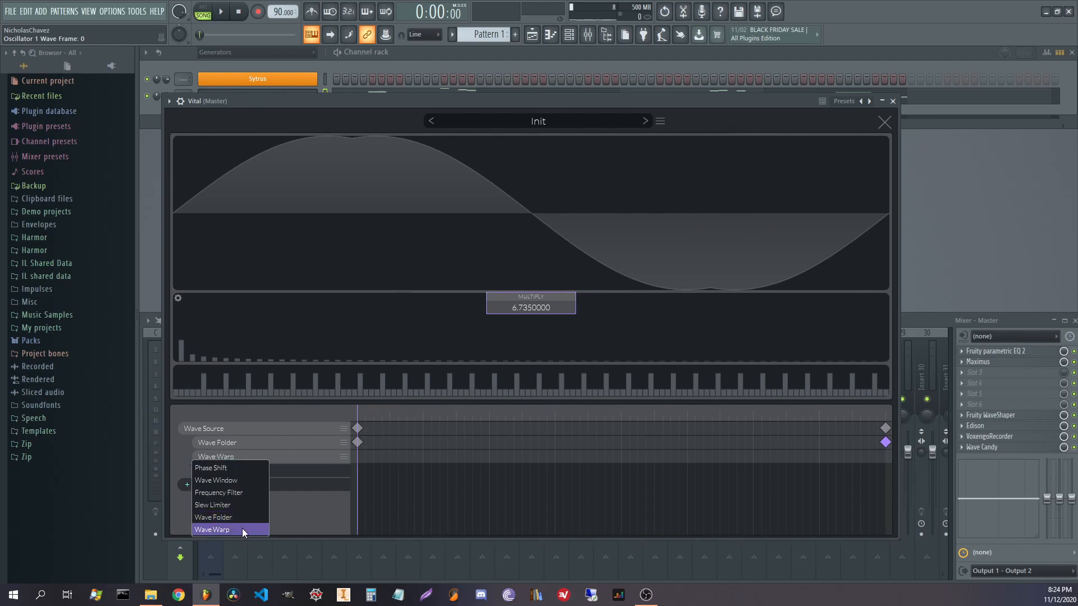
- Set the first Wave Warp keyframe's X Warp to 0.6 and Y Warp to 0.2 while auditioning the sound
click(356, 457)
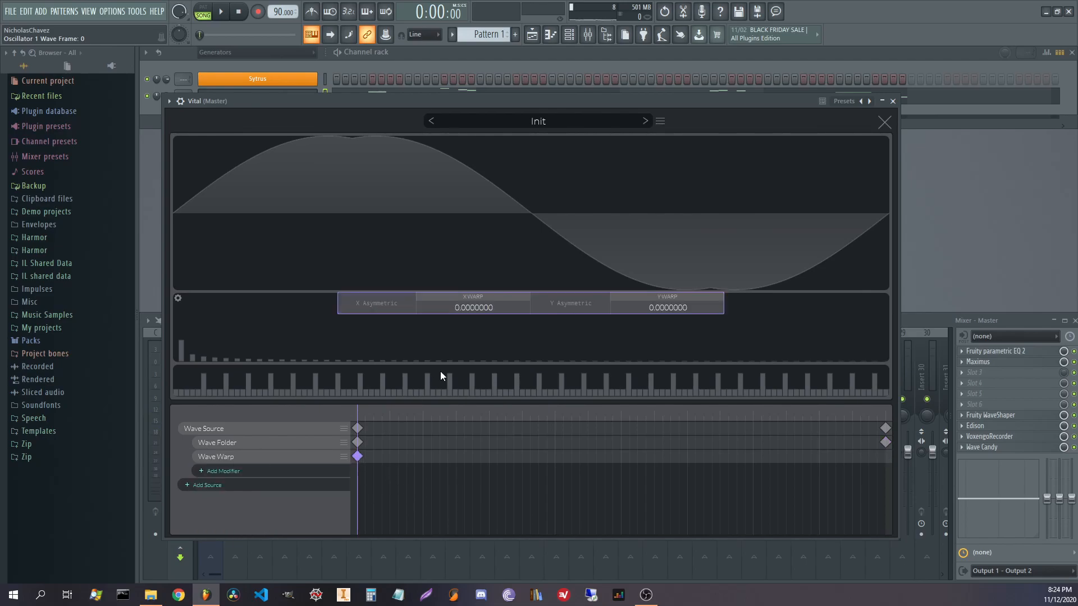
drag(453, 308, 456, 315)
drag(635, 304, 666, 301)
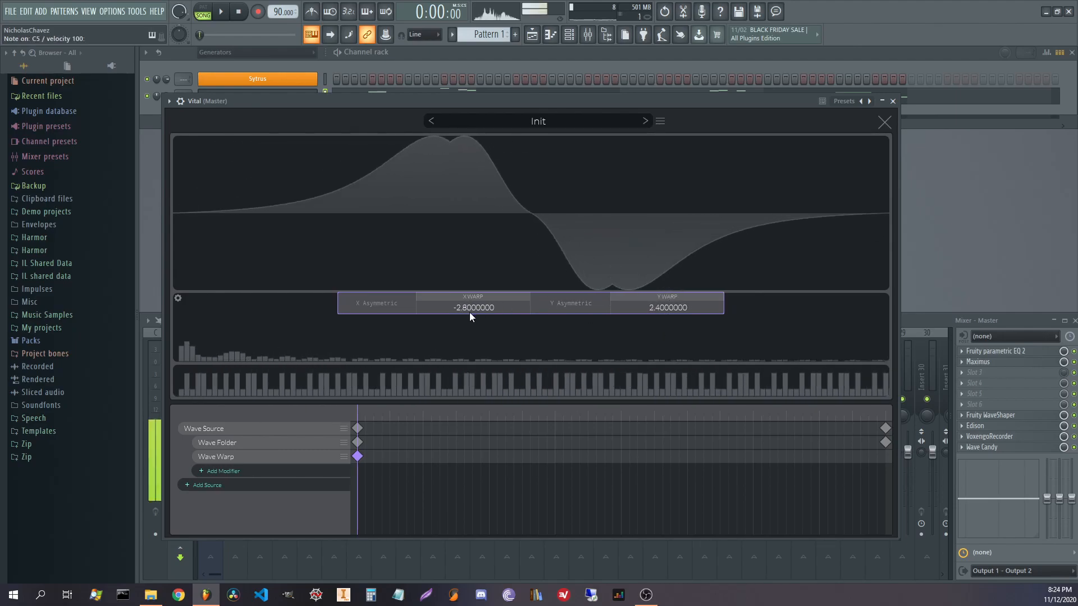
mouse_move(455, 312)
mouse_down()
mouse_move(470, 298)
mouse_move(464, 311)
mouse_up()
mouse_move(643, 306)
mouse_down()
mouse_move(646, 318)
mouse_move(650, 304)
mouse_up()
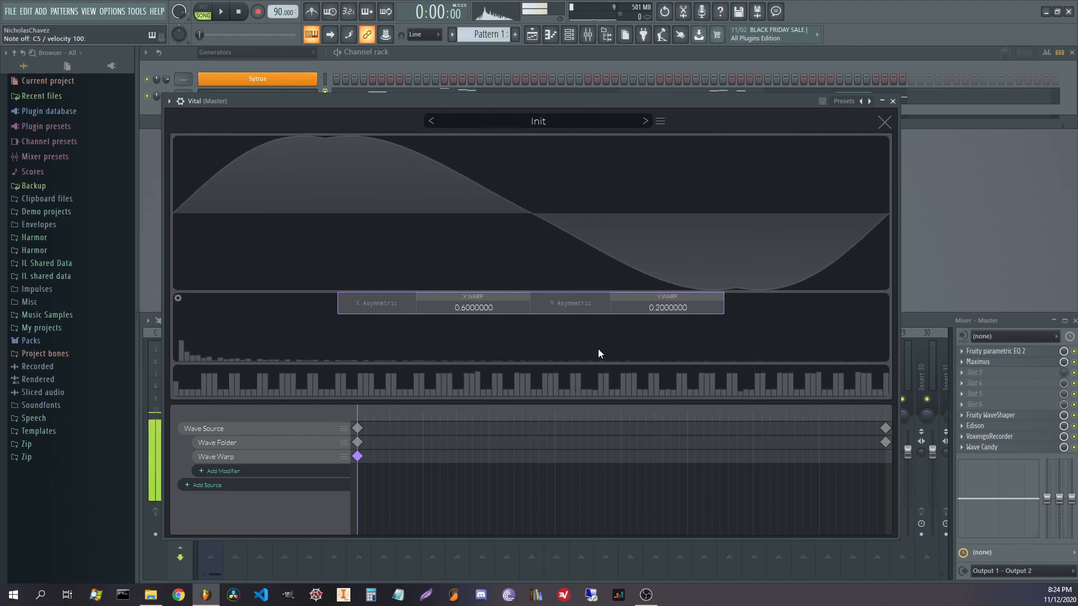
- Create a Wave Warp keyframe at frame 256 with X Warp -6.8 and Y Warp 11.2
click(885, 415)
right_click(887, 454)
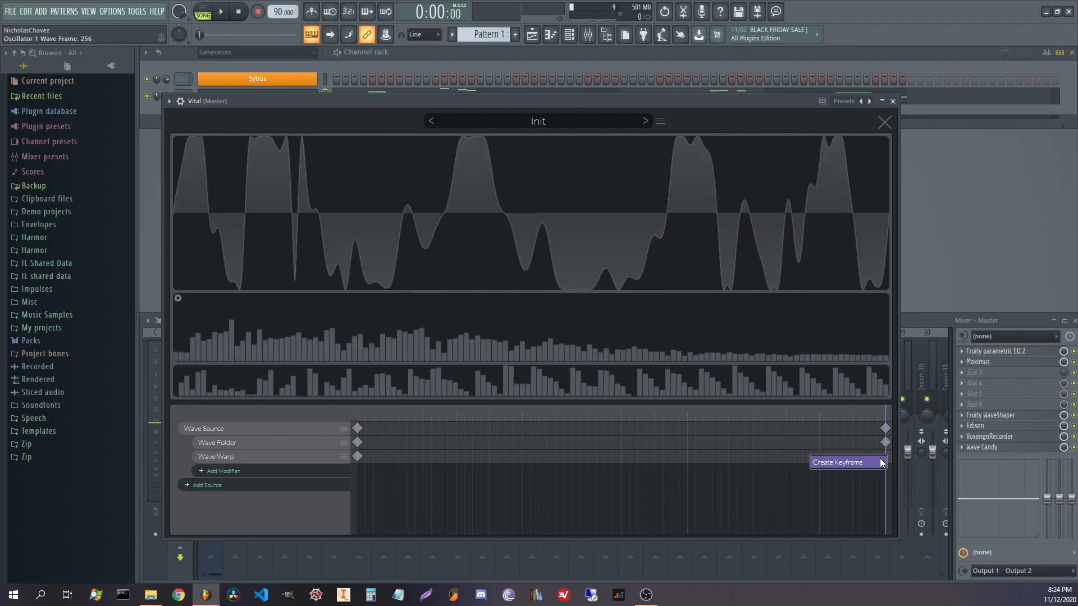
click(880, 461)
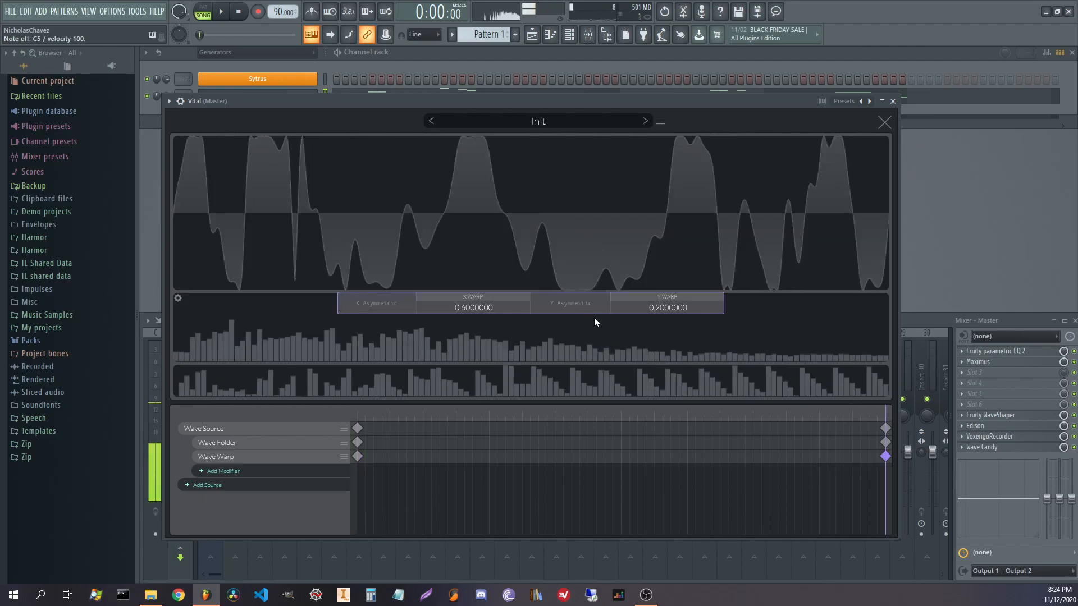
drag(647, 312, 655, 284)
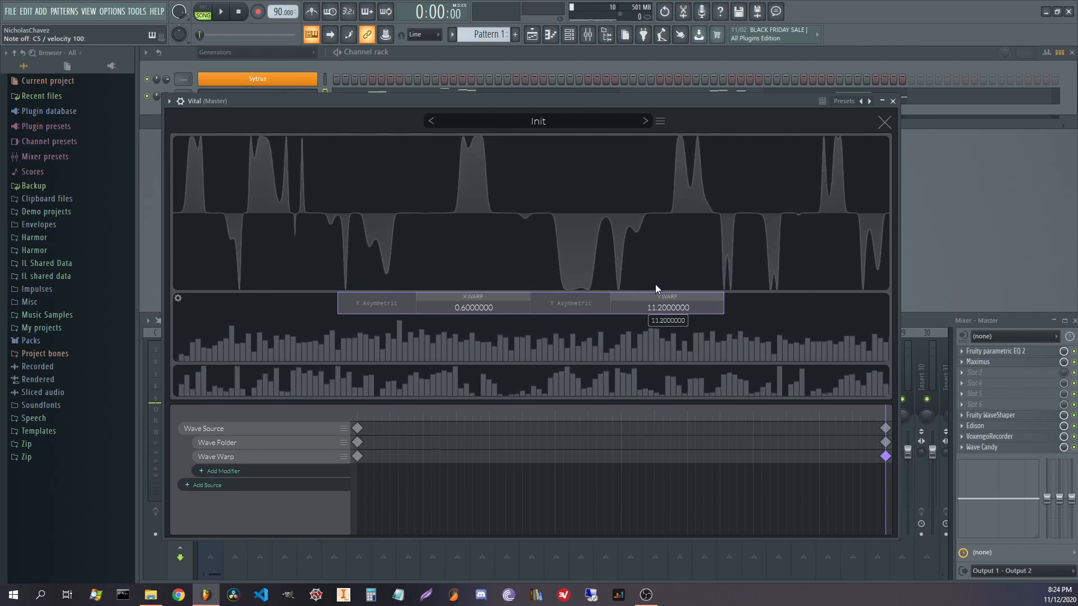
mouse_move(486, 309)
mouse_down()
mouse_move(482, 335)
mouse_move(477, 306)
mouse_up()
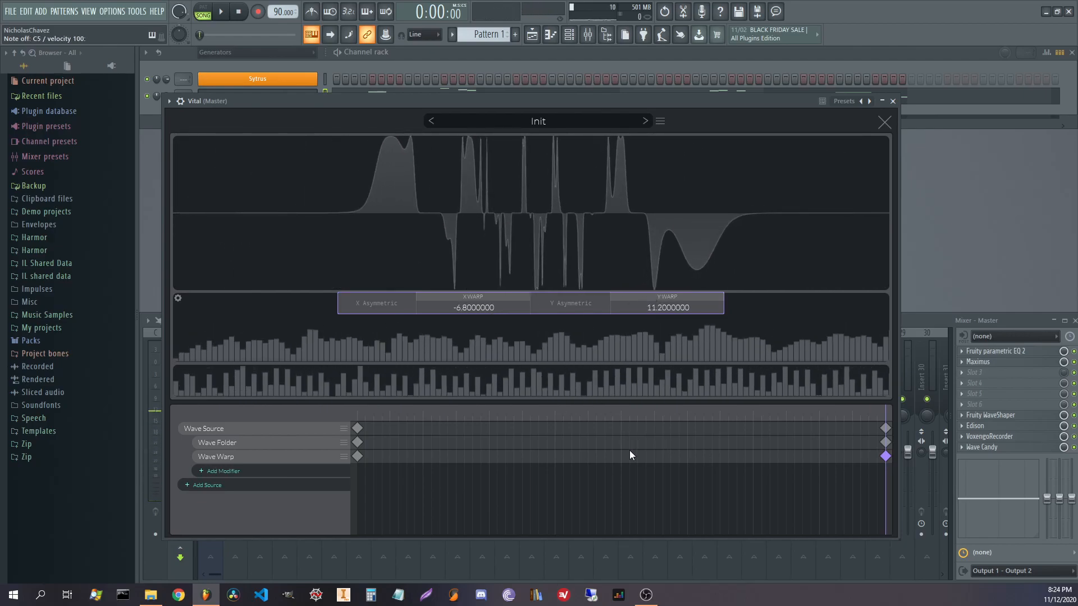
- Create a Wave Warp keyframe near the middle of the timeline, set its Y Warp to about -7.73 and adjust its X Warp
double_click(601, 456)
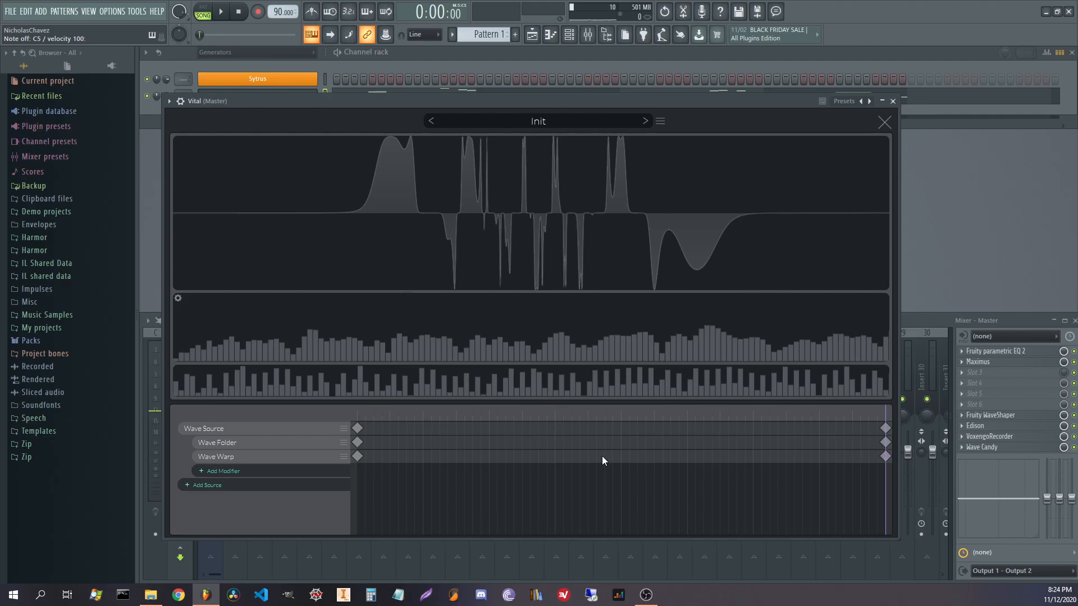
click(598, 414)
drag(654, 310, 659, 348)
drag(454, 311, 473, 341)
- Compare the last and middle Wave Warp keyframes, set the middle one's X Warp to about 5.789 and scrub back to the first frame
click(885, 455)
mouse_move(600, 414)
mouse_down()
mouse_move(842, 413)
mouse_move(599, 410)
mouse_up()
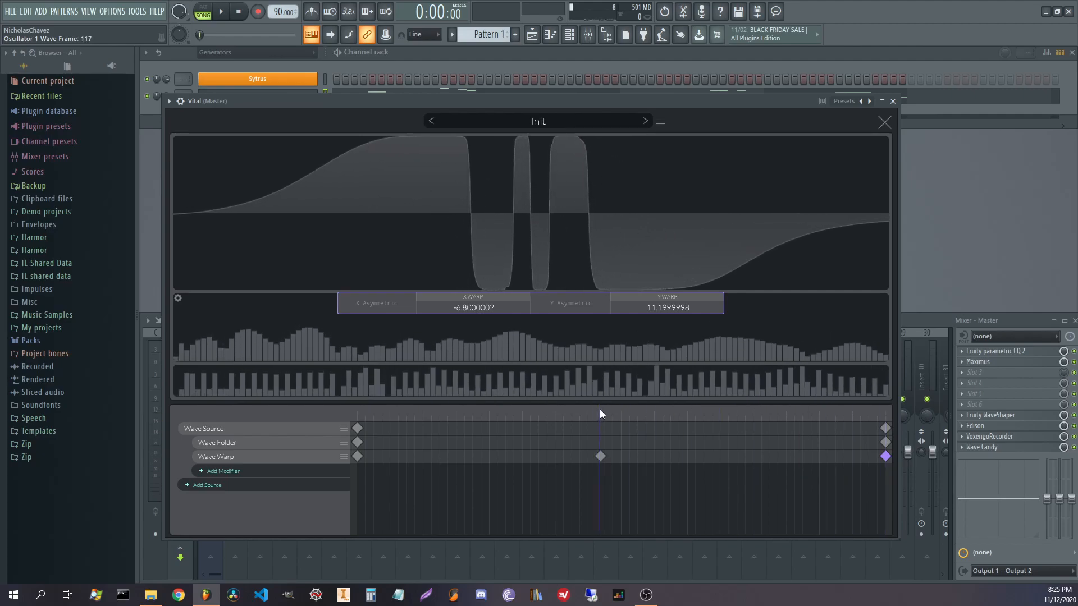
click(600, 457)
mouse_move(471, 308)
mouse_down()
mouse_move(467, 272)
mouse_move(465, 291)
mouse_up()
drag(598, 409, 307, 460)
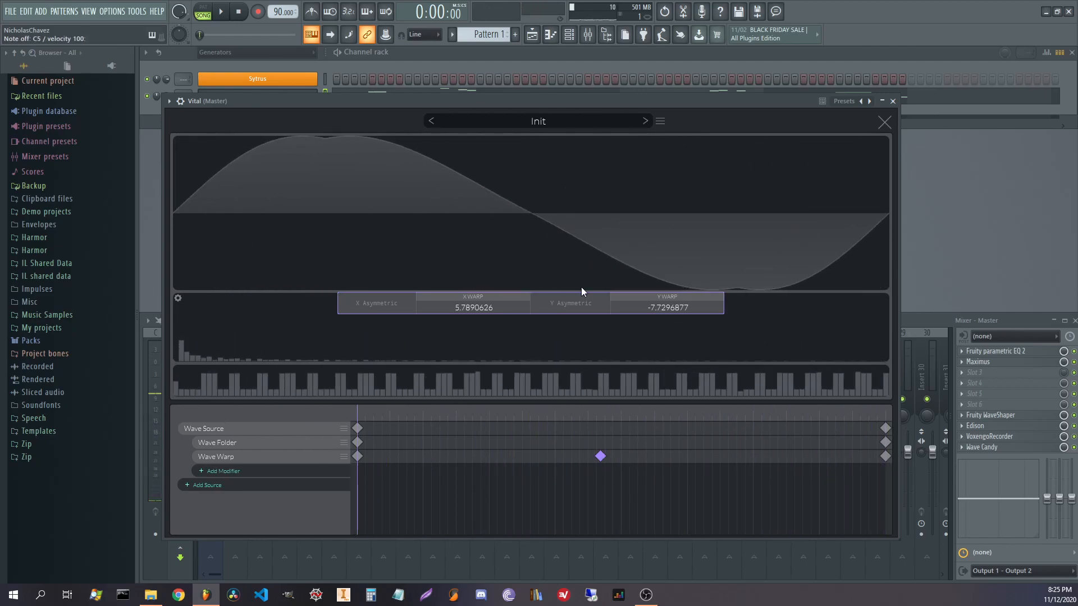
- Close the wavetable editor and modulate Oscillator 1's wave frame with LFO 1 in Sync mode
click(225, 468)
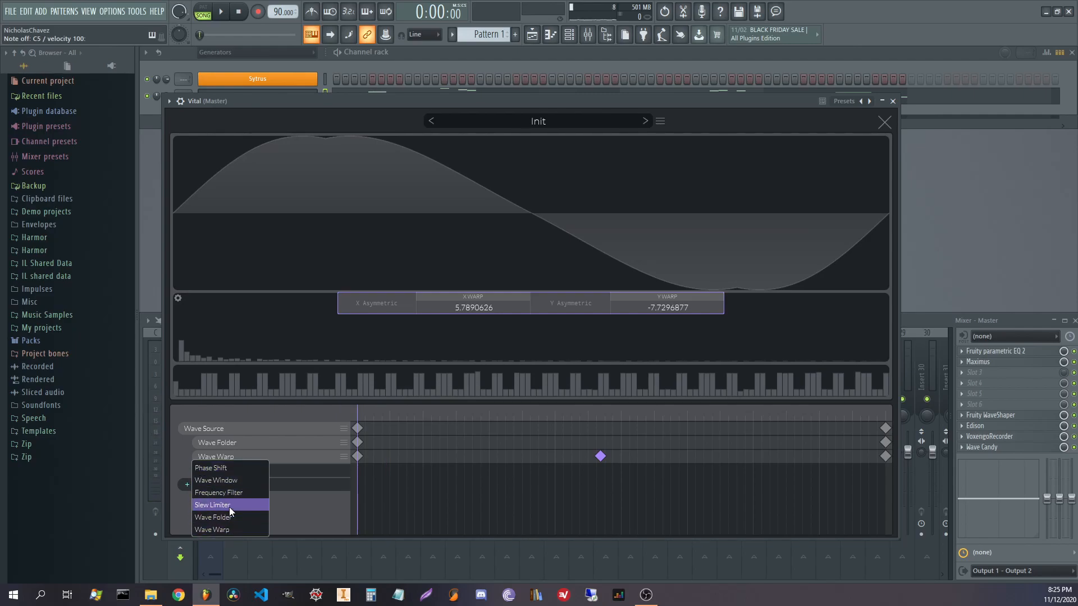
click(419, 457)
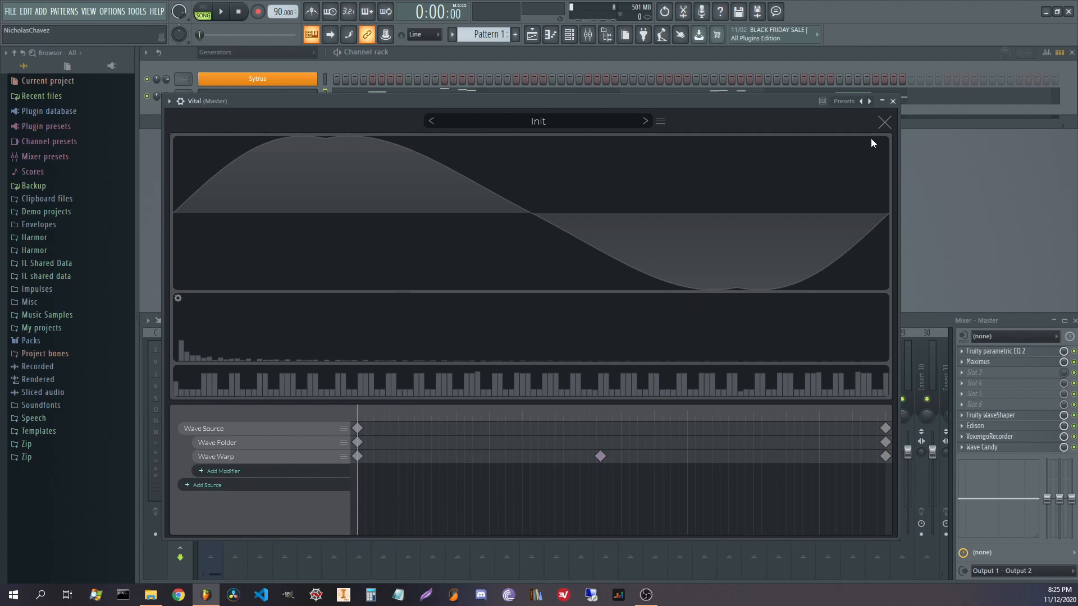
click(885, 122)
drag(602, 265, 439, 197)
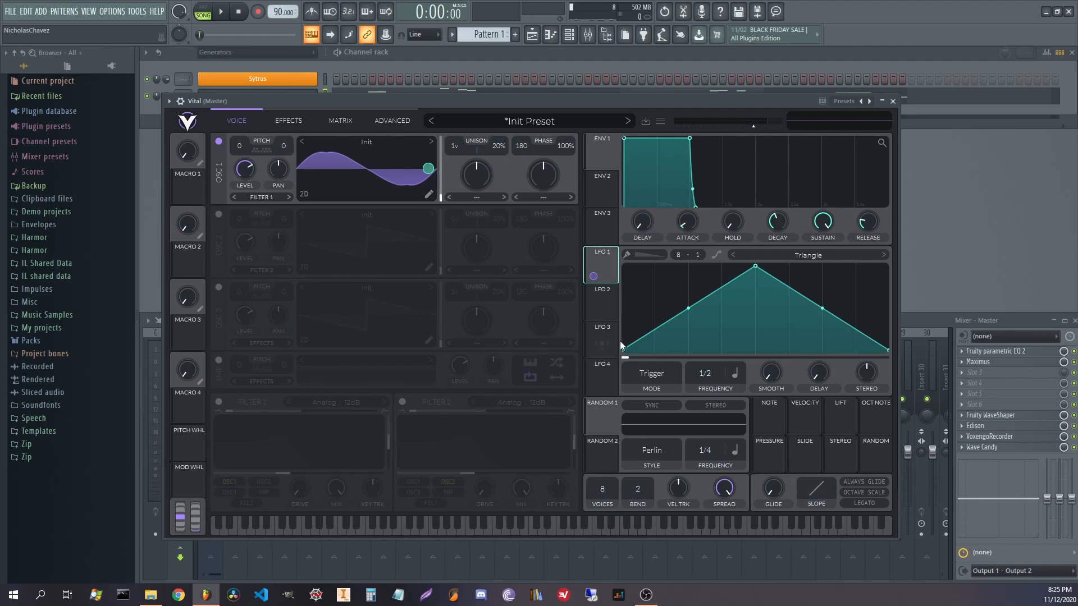
click(658, 388)
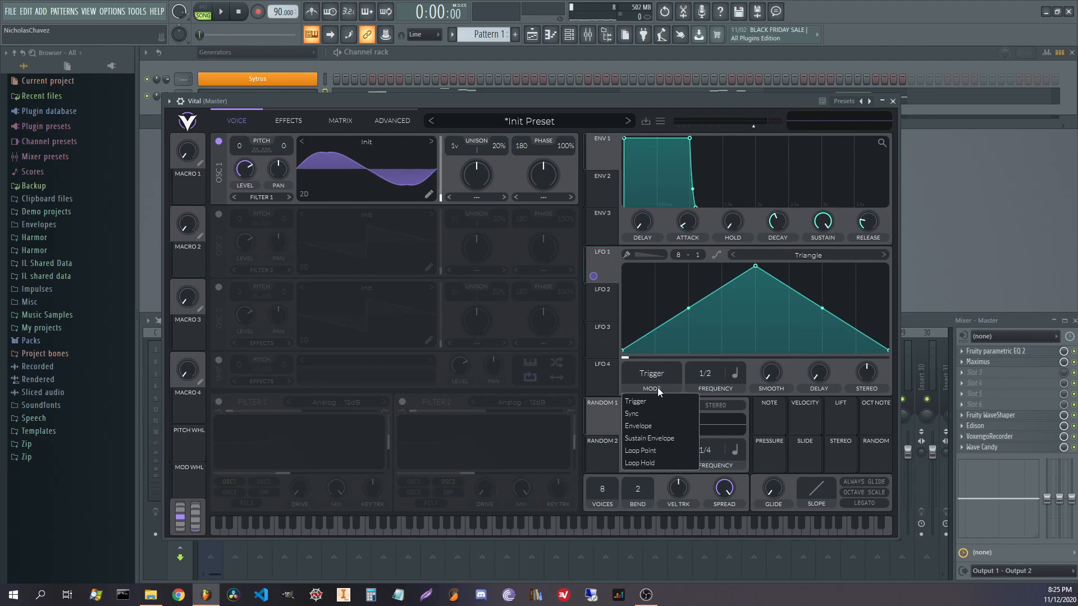
click(655, 418)
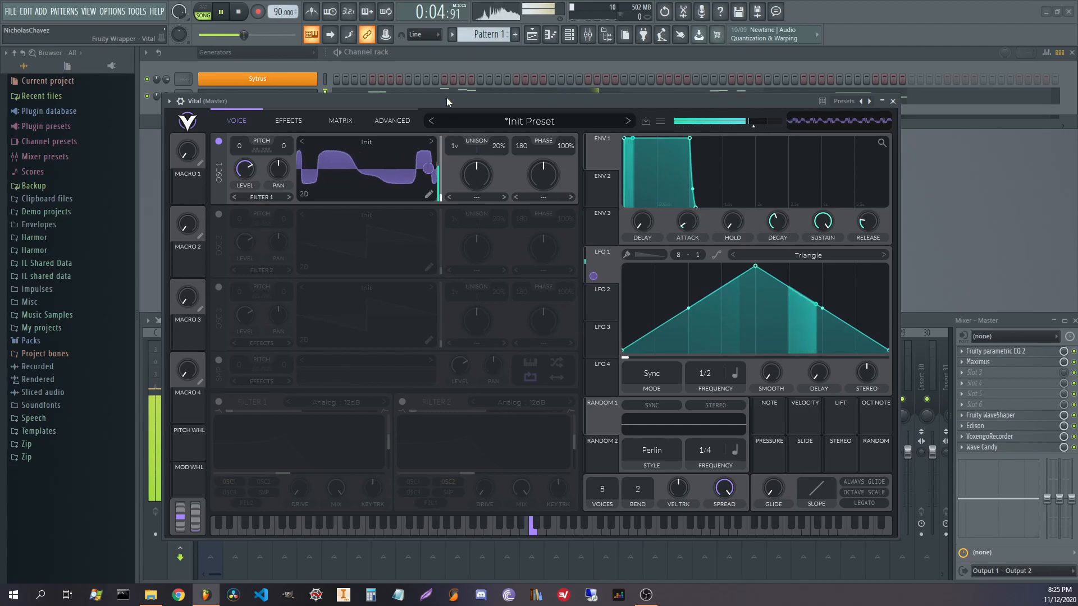
- Transpose Oscillator 1 to -12 semitones during playback, then stop the pattern
drag(447, 98, 453, 98)
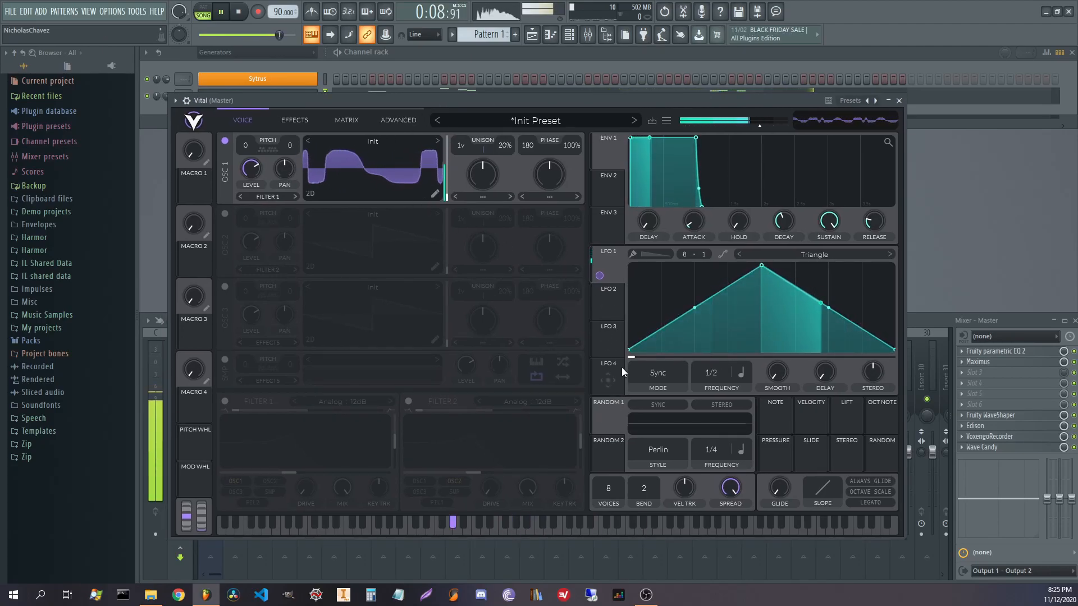
drag(395, 96, 404, 95)
drag(271, 144, 254, 157)
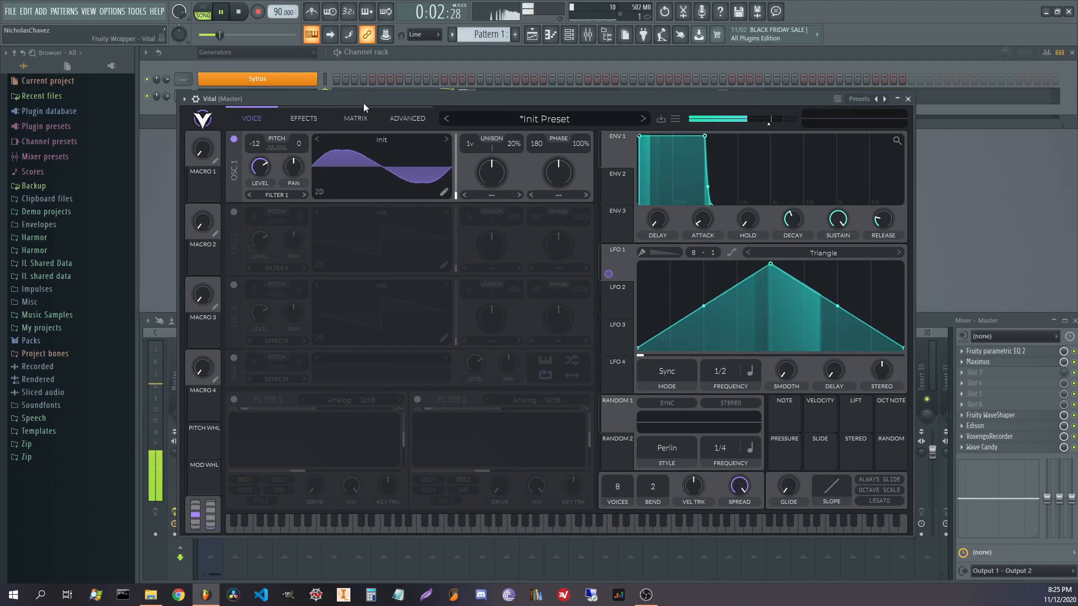
key(space)
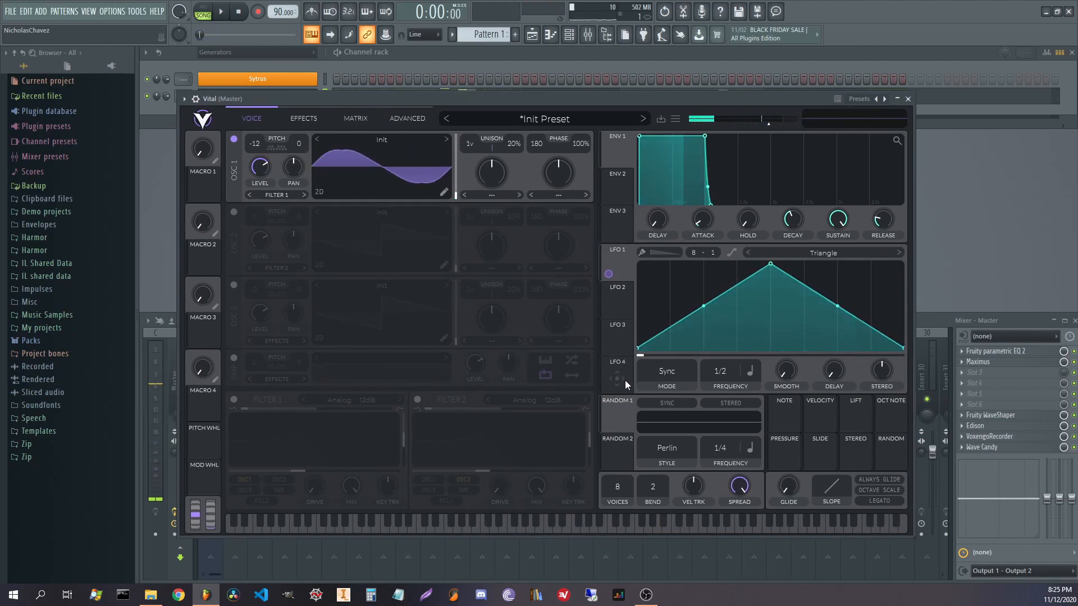
- Try the Random Amplitudes spectral morph on Oscillator 1 with an amount of 12%
click(494, 197)
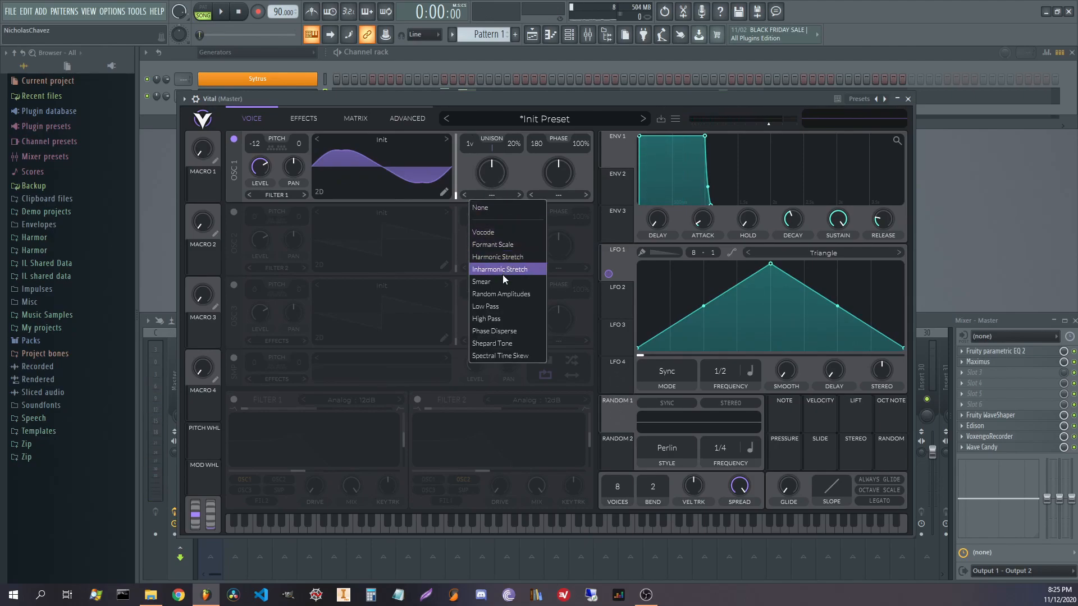
click(519, 294)
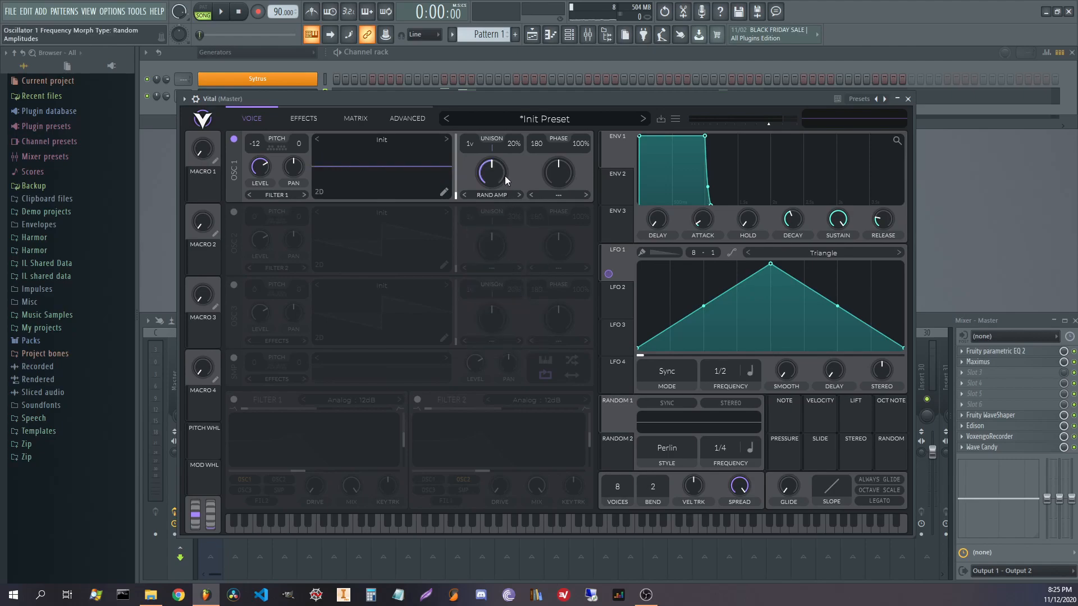
drag(505, 176, 507, 200)
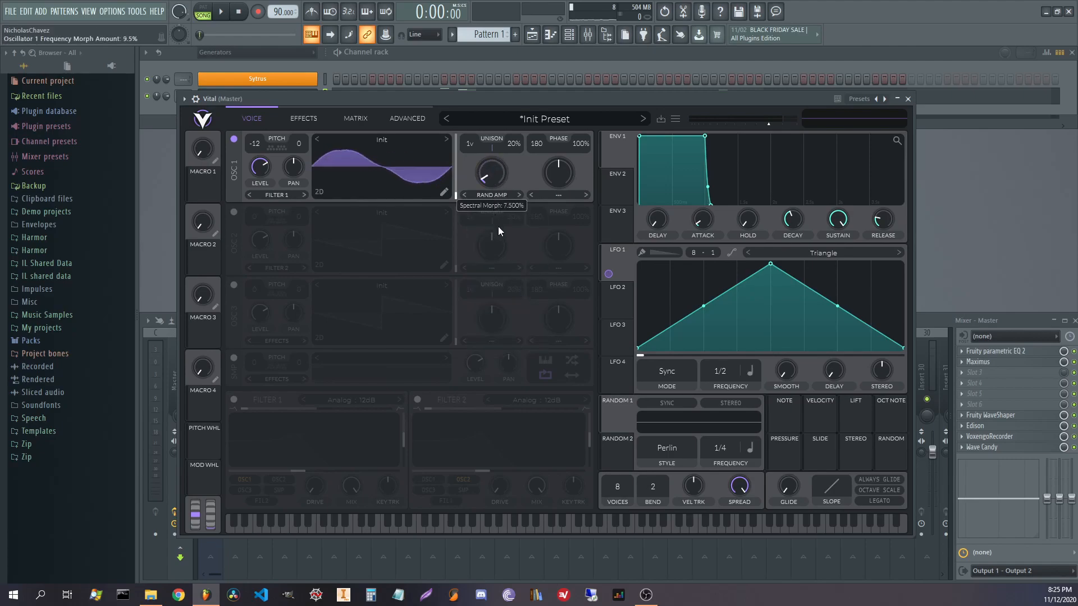
- Change Oscillator 1's spectral morph to Inharmonic Stretch at 0% and modulate its amount with Random 1
click(508, 197)
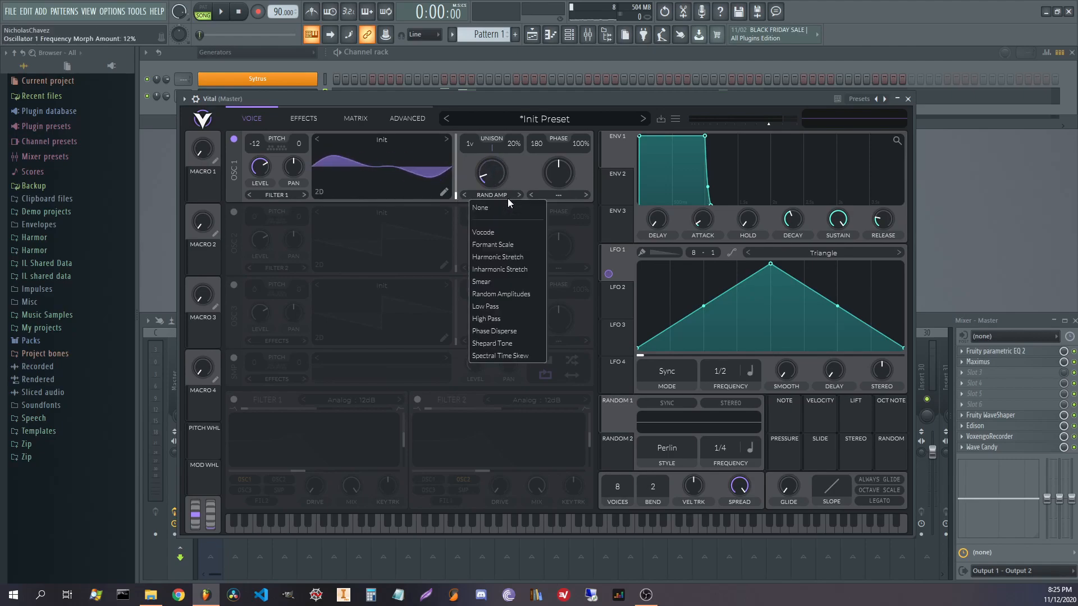
click(512, 271)
drag(494, 179, 511, 139)
drag(616, 417, 484, 180)
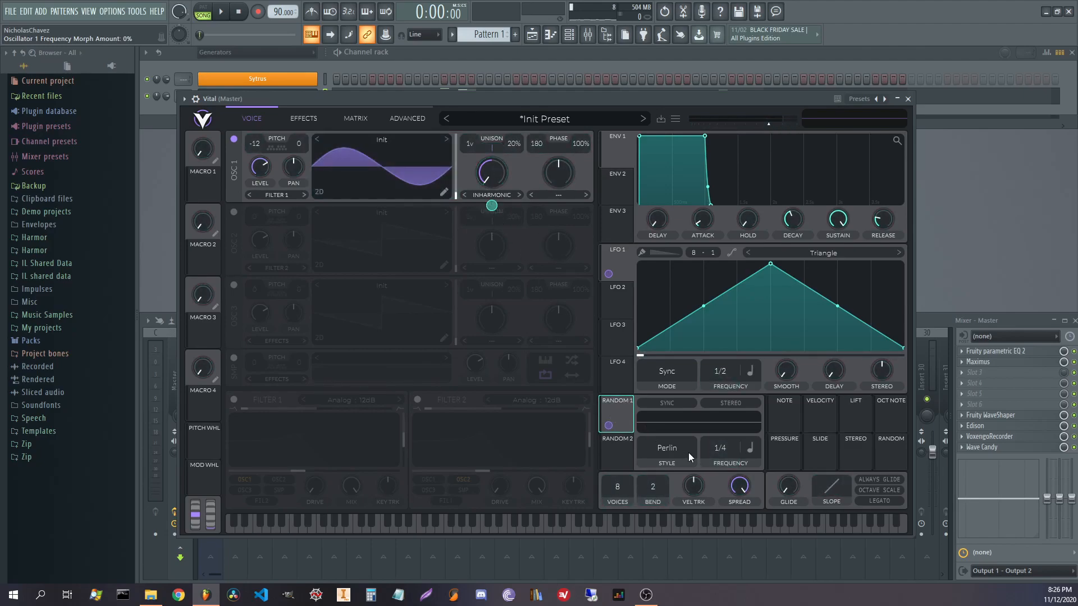
- Set Random 1's style to Sample & Hold and its frequency to 0.089 secs in Seconds mode
click(665, 452)
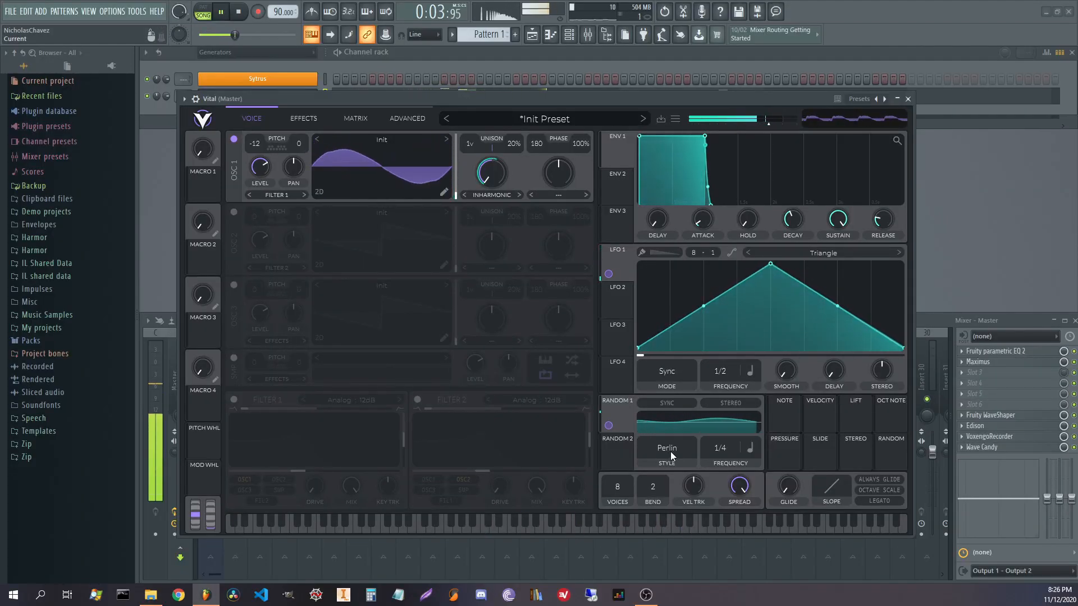
click(669, 451)
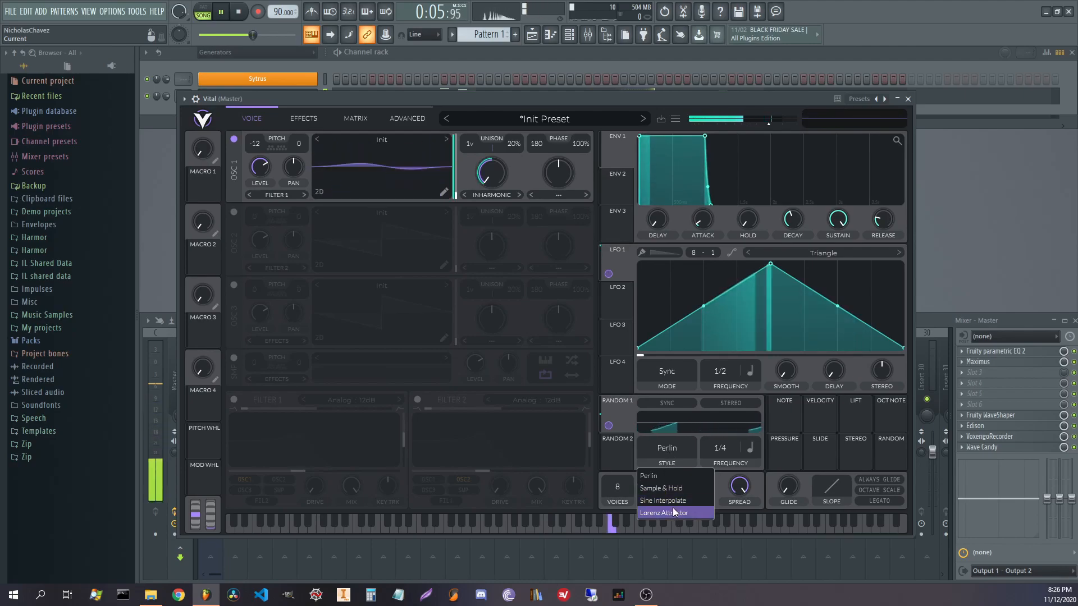
click(672, 492)
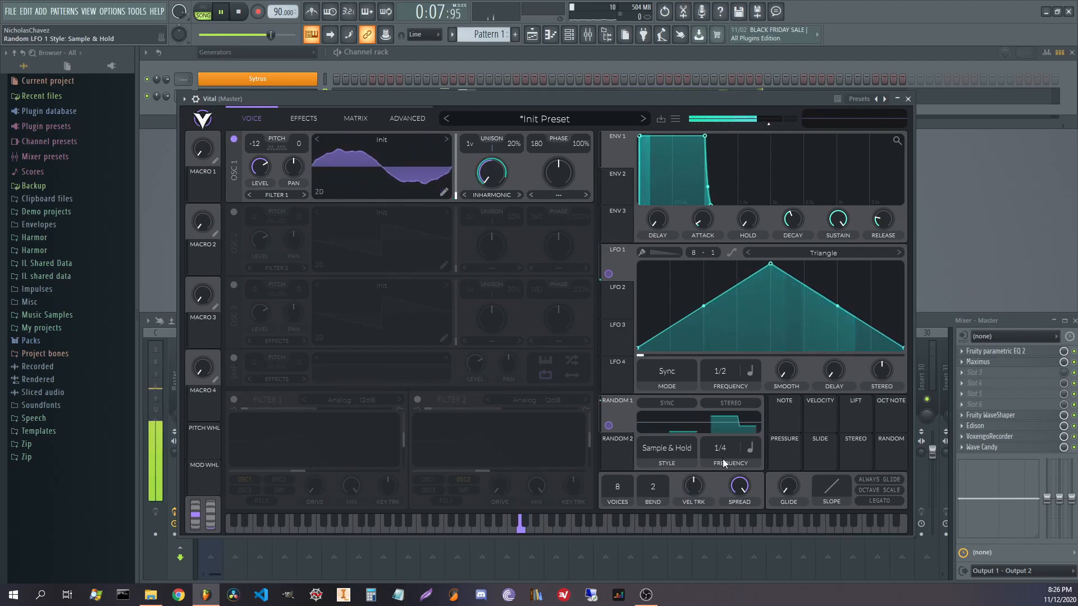
click(750, 447)
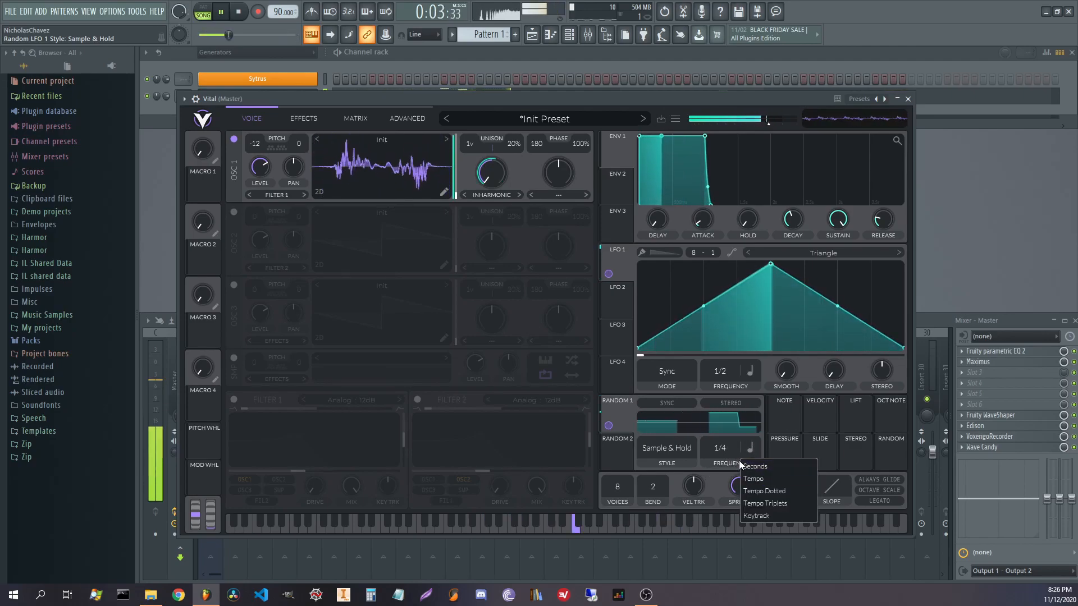
click(776, 467)
mouse_move(723, 454)
mouse_down()
mouse_move(725, 477)
mouse_move(729, 434)
mouse_move(735, 446)
mouse_up()
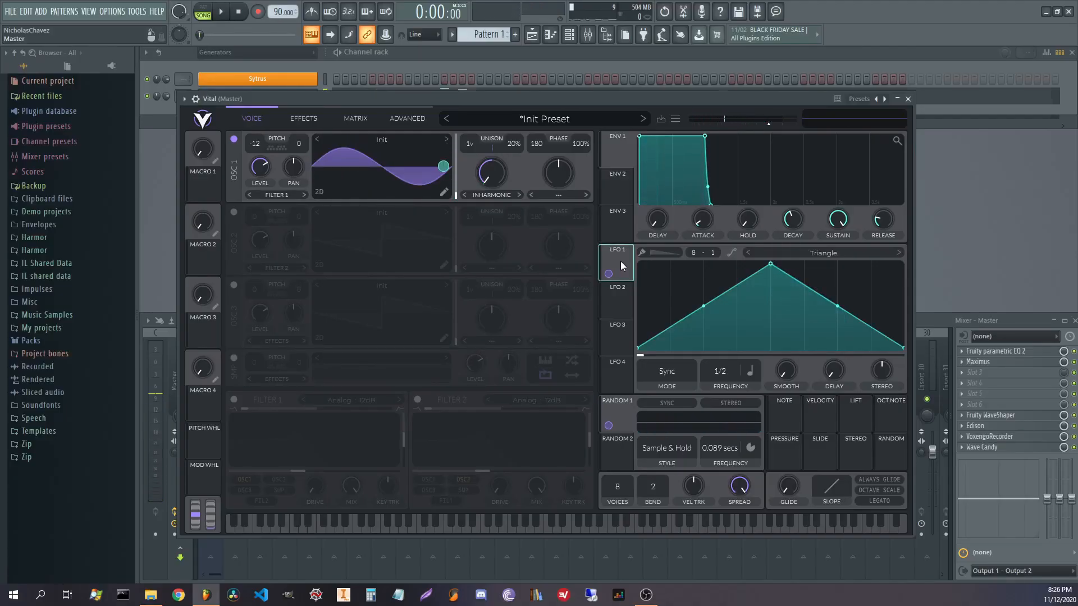
- Modulate Random 1's frequency with LFO 1, using a base of 2.234 secs, and adjust the modulation depth while auditioning
drag(621, 261, 727, 460)
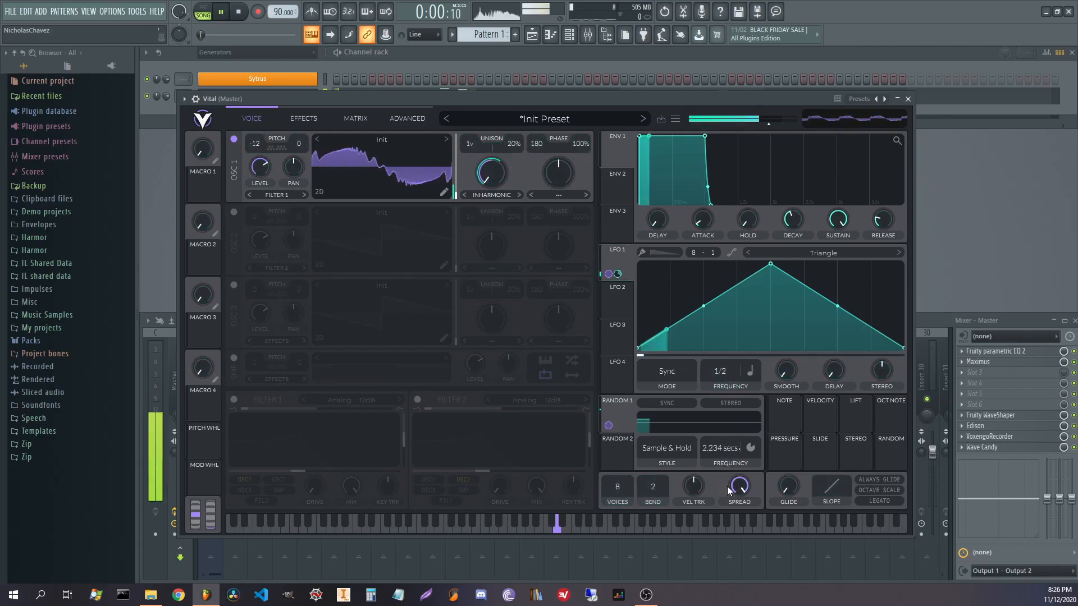
mouse_move(720, 475)
mouse_down()
mouse_move(720, 447)
mouse_move(720, 456)
mouse_up()
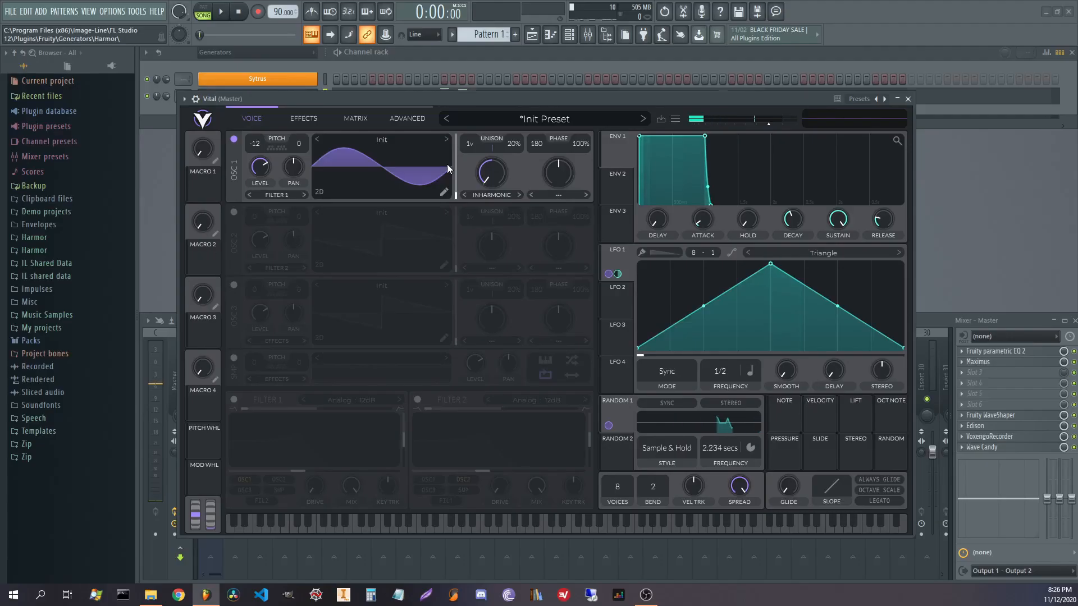
drag(433, 97, 439, 103)
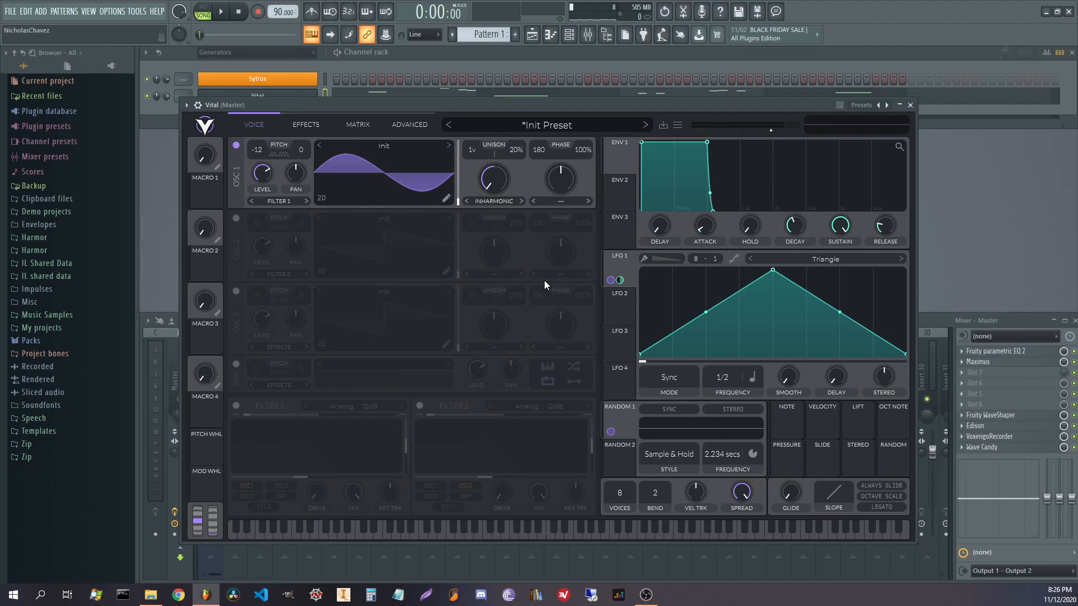
- Enable Oscillator 2 with the Drink the Juice wavetable and set Oscillator 1's distortion type to FM Osc 2
click(236, 219)
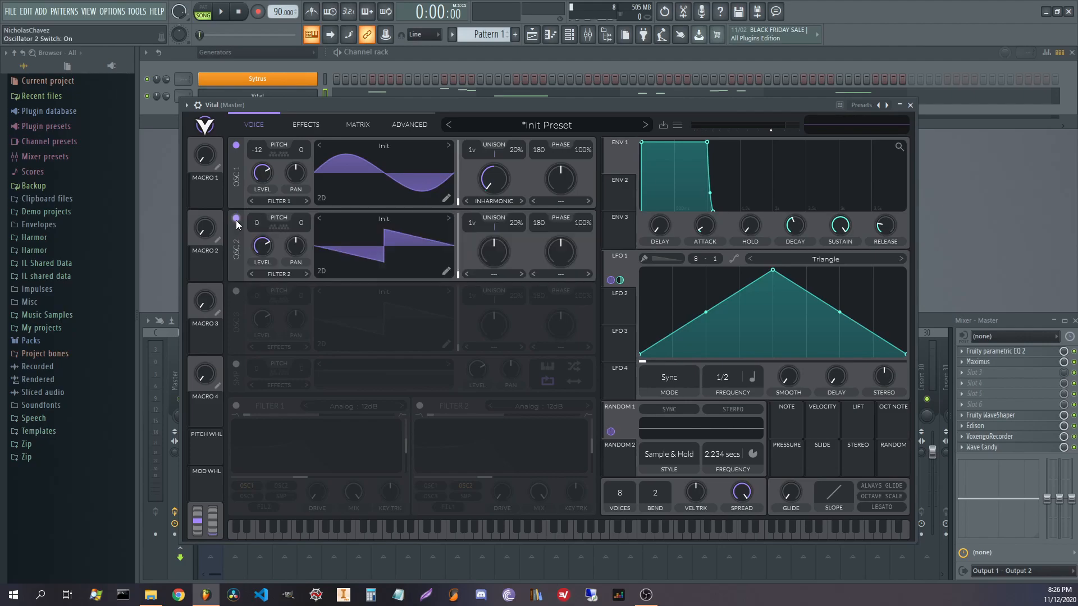
click(383, 219)
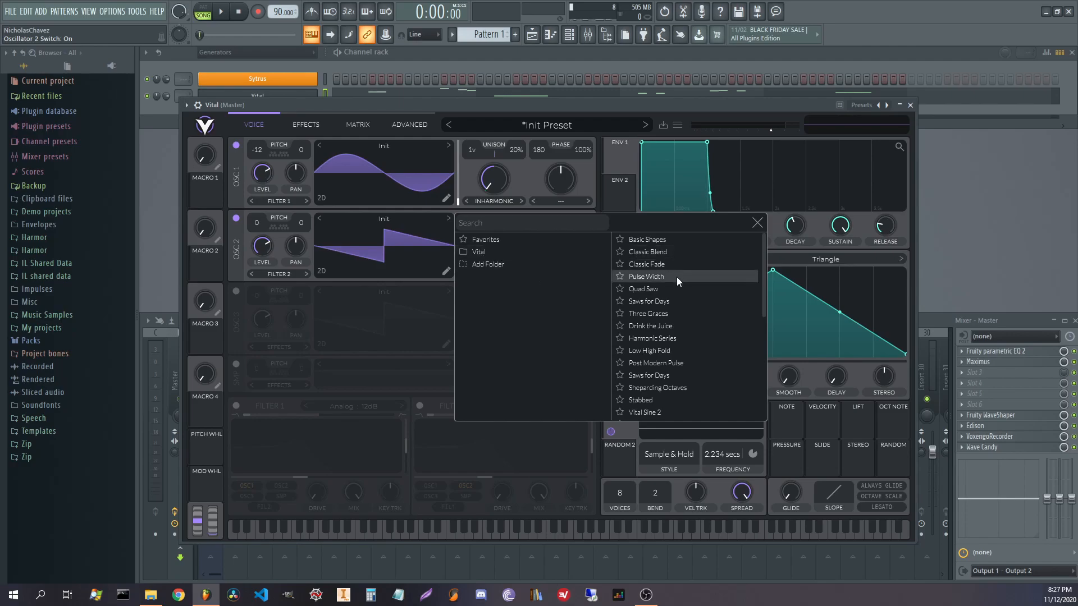
click(689, 325)
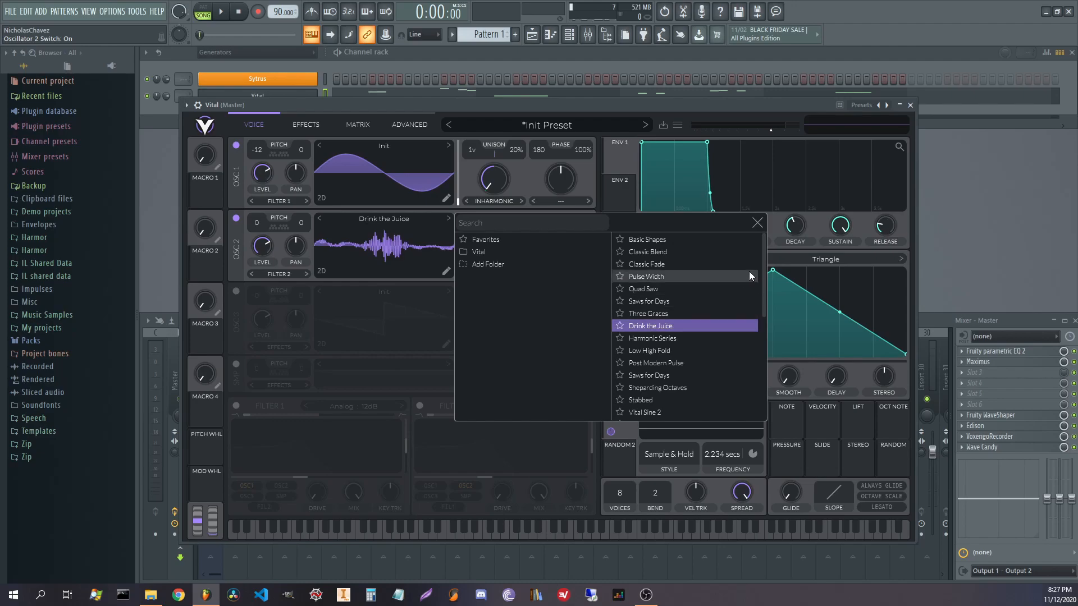
click(758, 224)
drag(424, 109, 434, 107)
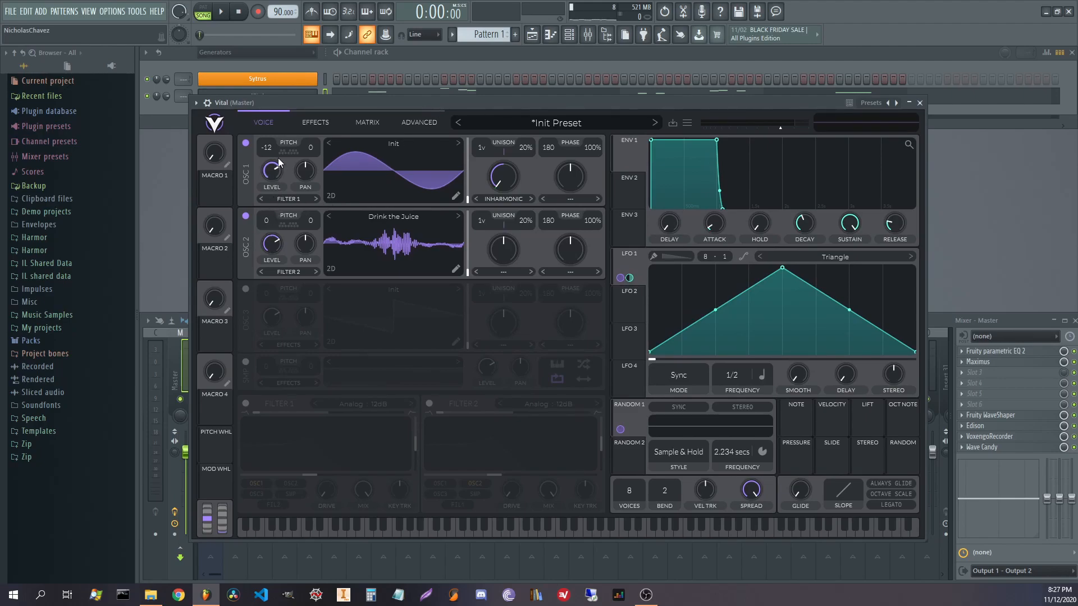
click(566, 200)
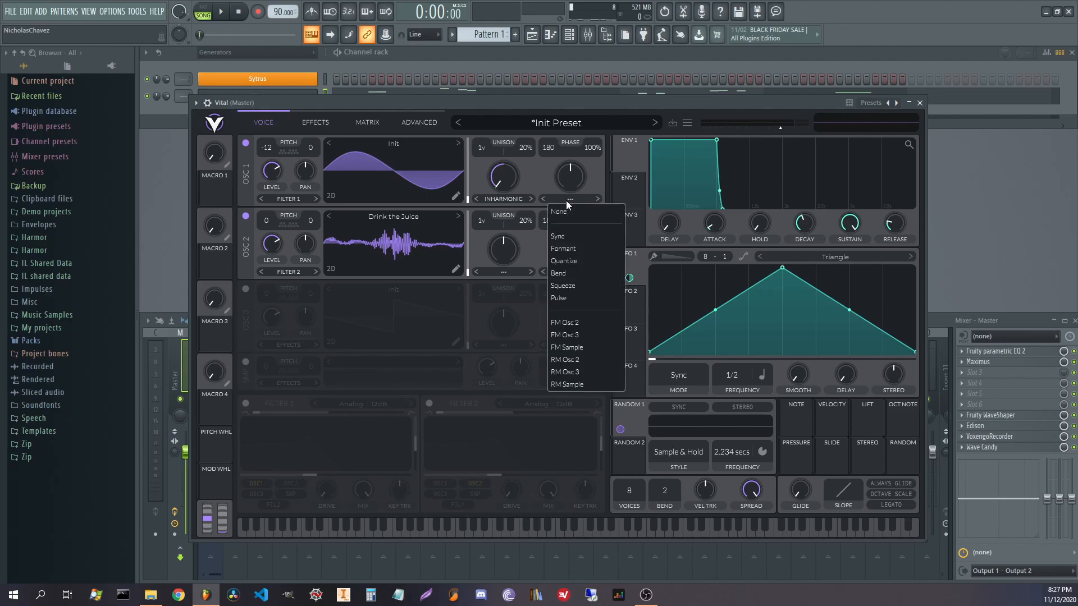
click(590, 323)
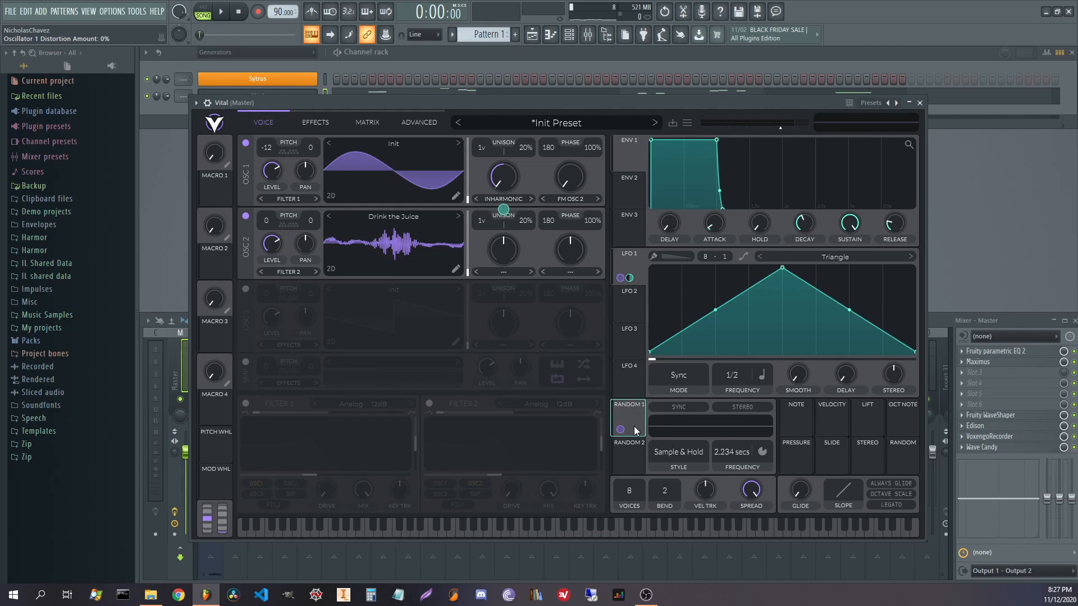
- Modulate Oscillator 2's wavetable position with Random 2, using the Sine Interpolate style and a 1/8 frequency
click(629, 461)
drag(629, 466, 470, 271)
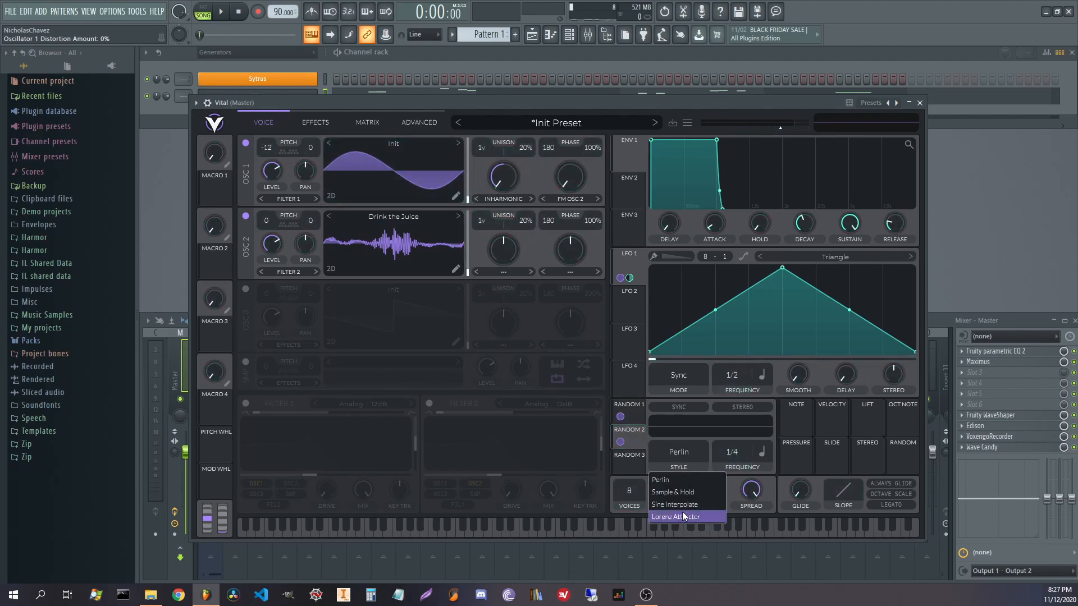
click(682, 504)
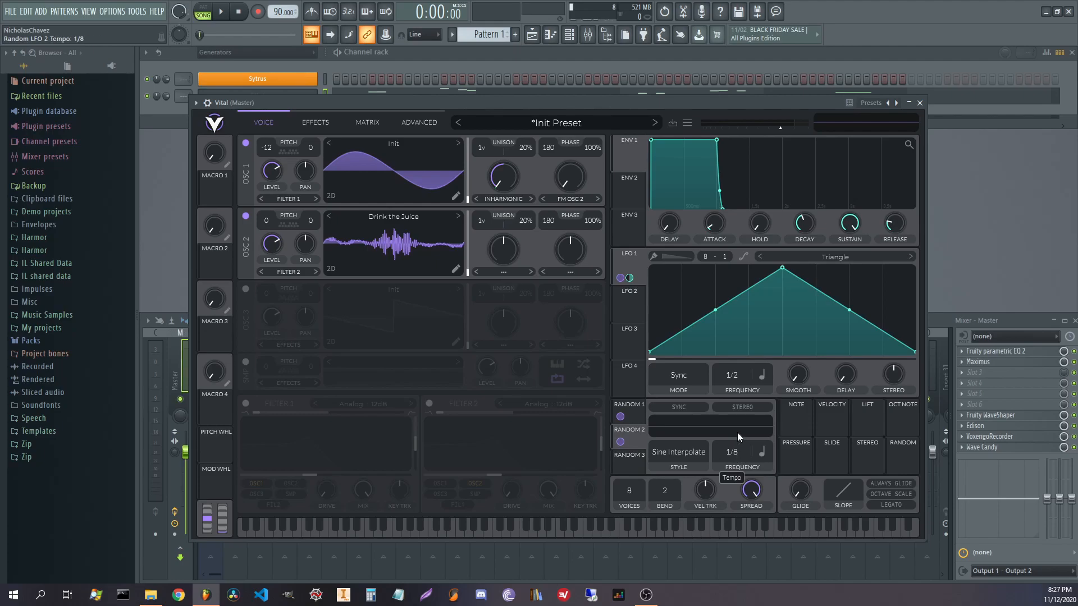
- Set Oscillator 2's level to 0 and Oscillator 1's FM amount to 16.5% while auditioning
key(space)
mouse_move(573, 142)
mouse_down()
mouse_move(576, 123)
mouse_move(574, 146)
mouse_up()
drag(274, 245, 271, 346)
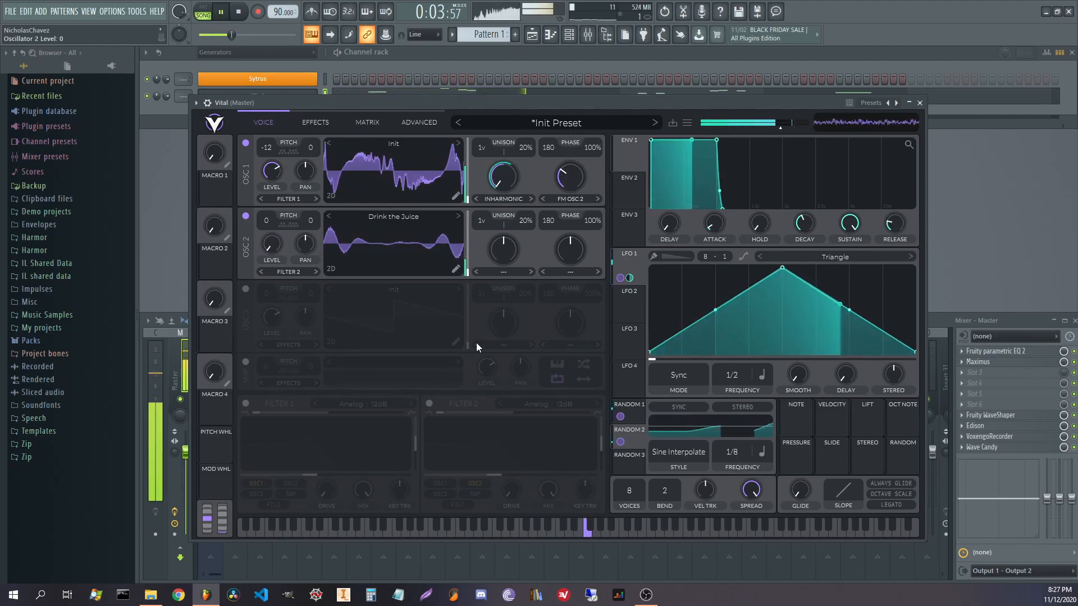
drag(566, 187, 551, 166)
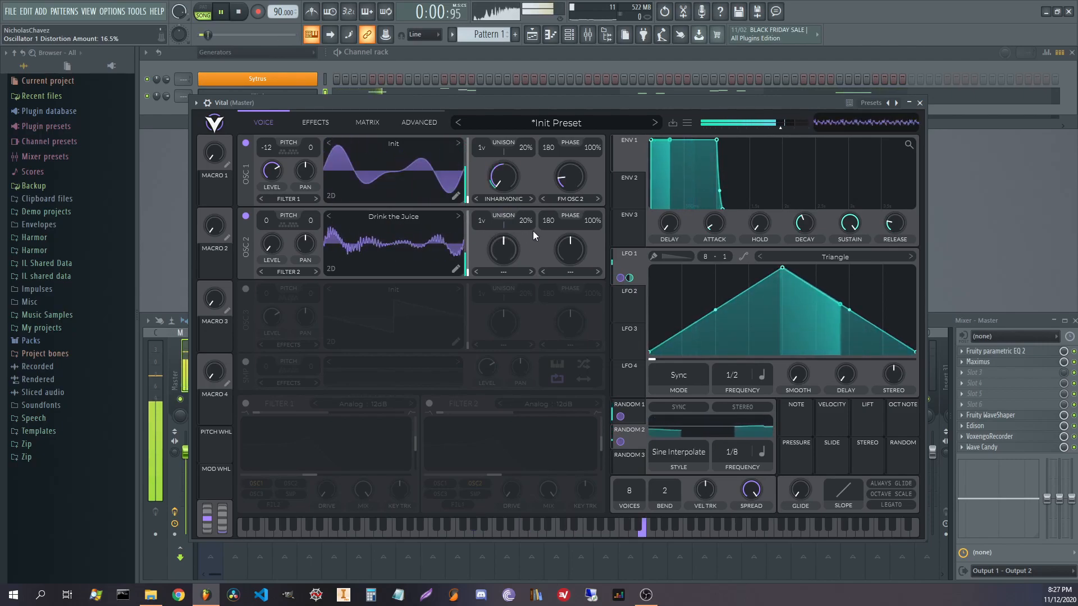
- Set Oscillator 2's unison to 2 voices with 11% detune and reduce Oscillator 1's FM amount to about 4%
click(480, 219)
drag(533, 218, 530, 241)
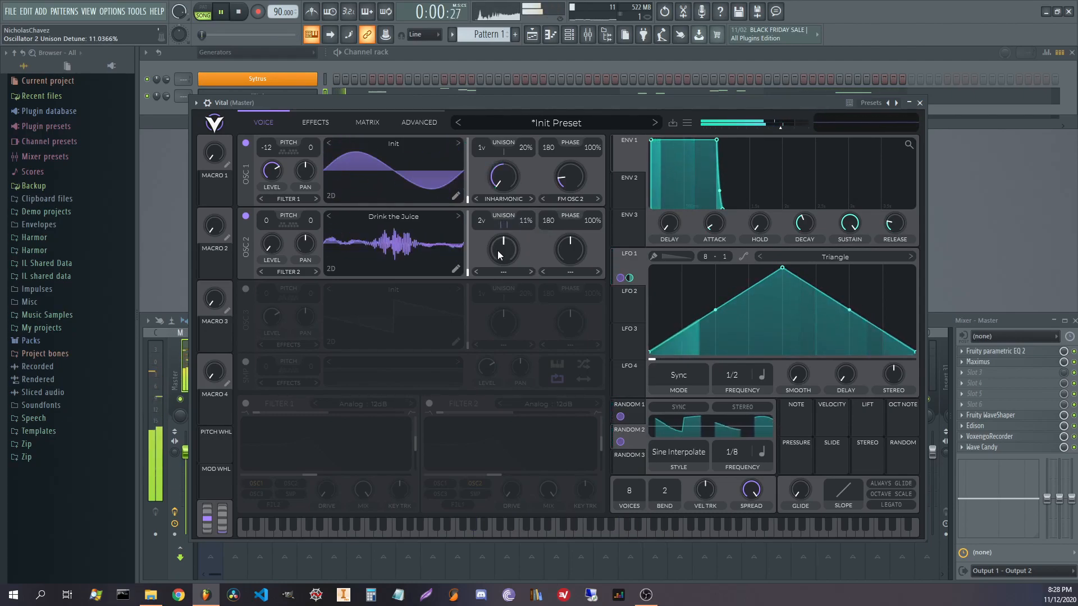
drag(564, 174, 573, 207)
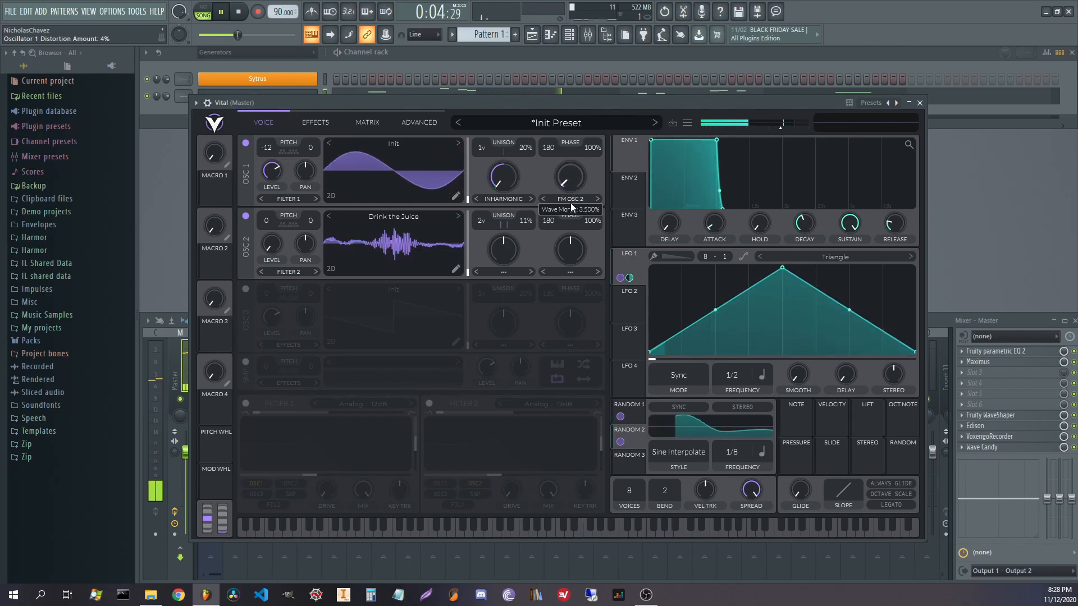
- Load the Post Modern Pulse wavetable in Oscillator 2 and audition it with Oscillator 1's FM amount at 34%
click(391, 217)
click(664, 336)
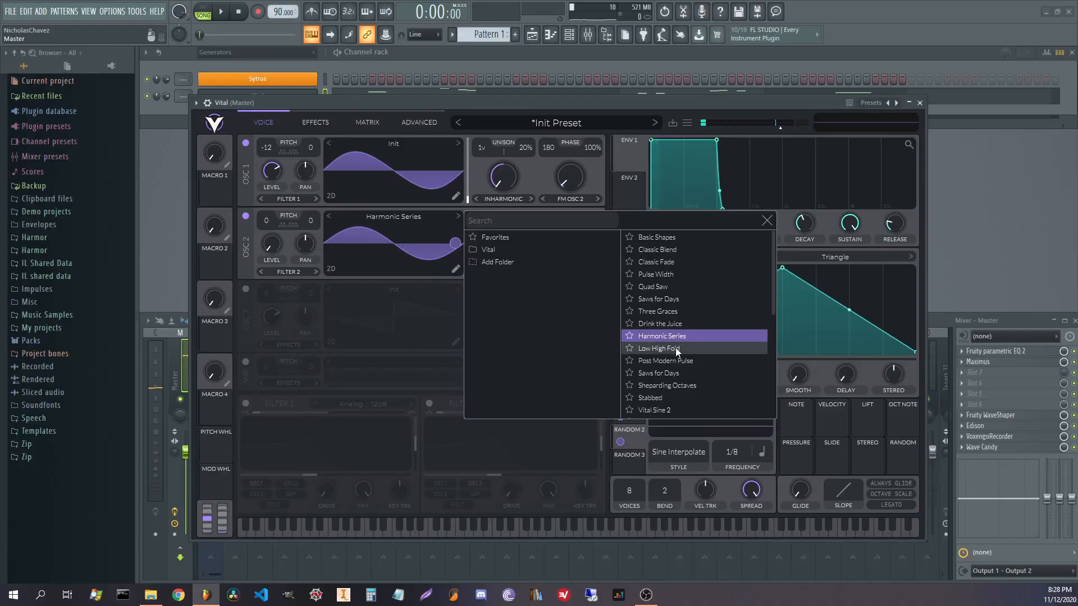
click(675, 347)
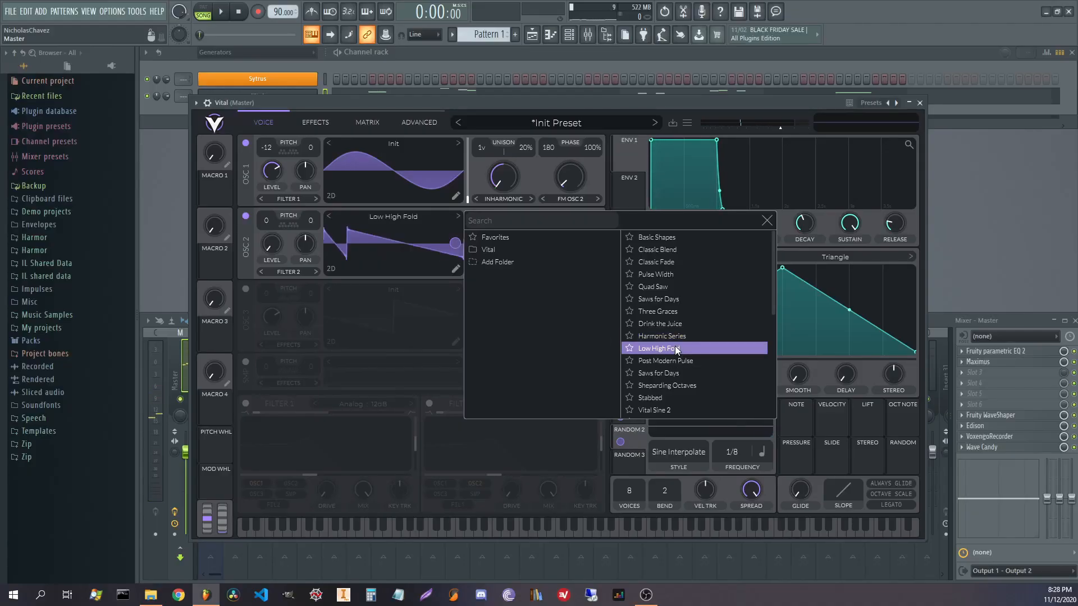
click(677, 361)
key(space)
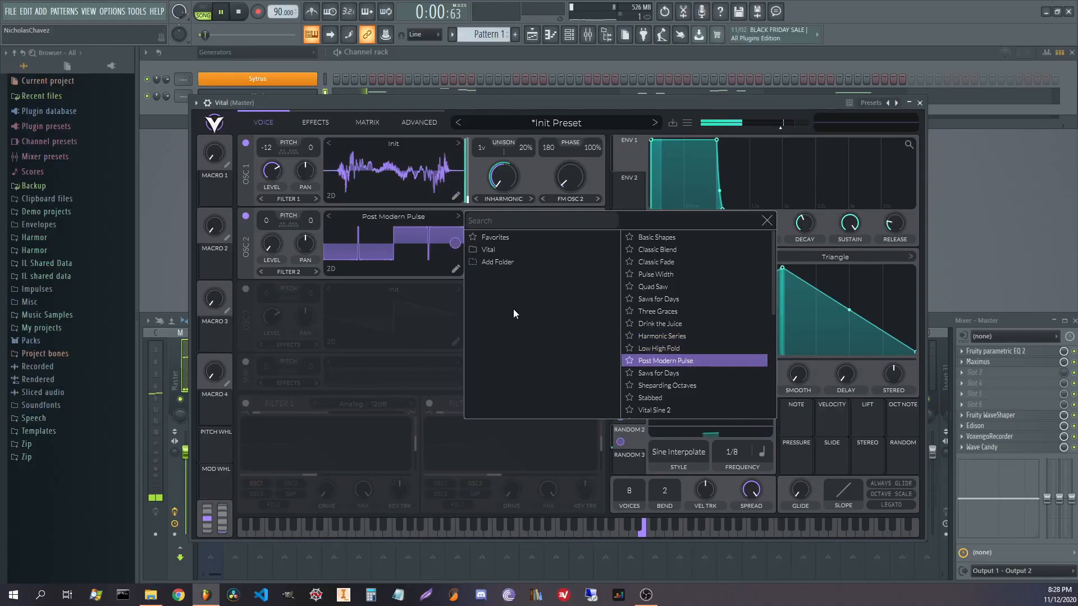
click(573, 157)
mouse_move(565, 172)
mouse_down()
mouse_move(567, 151)
mouse_move(525, 252)
mouse_move(516, 194)
mouse_move(530, 224)
mouse_move(567, 177)
mouse_up()
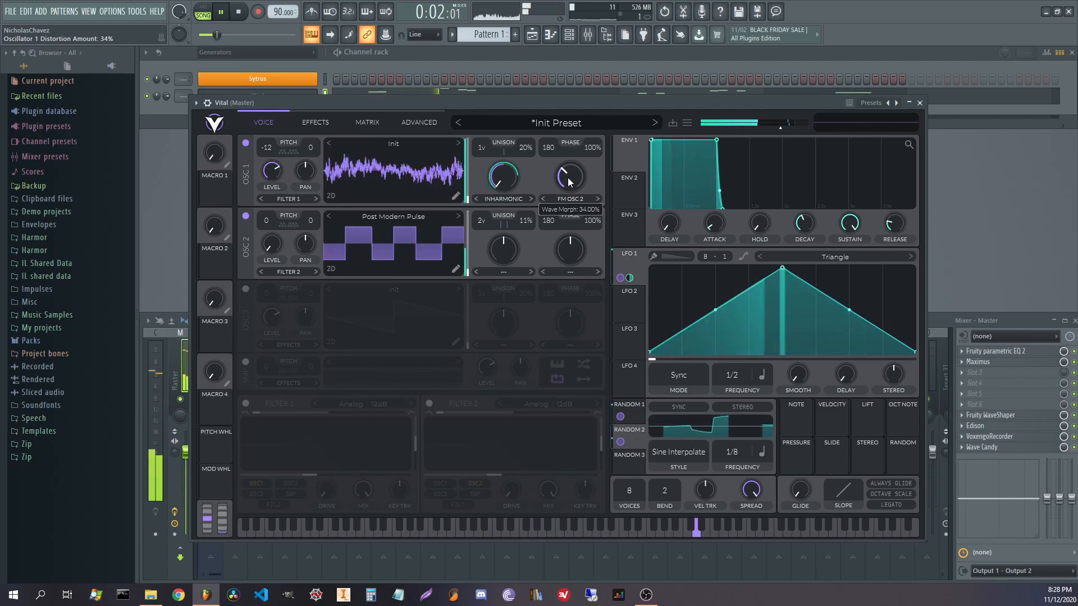
key(space)
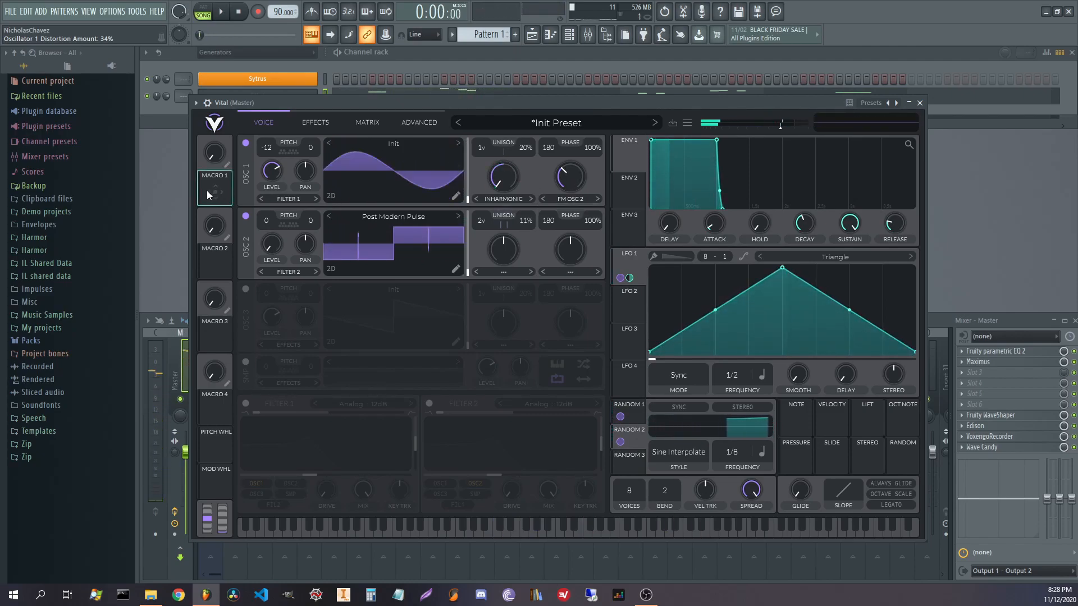
- Modulate Oscillator 1's FM amount with Macro 1 at a depth of 0.43, using a base amount of 0%, and audition it
drag(216, 195, 571, 220)
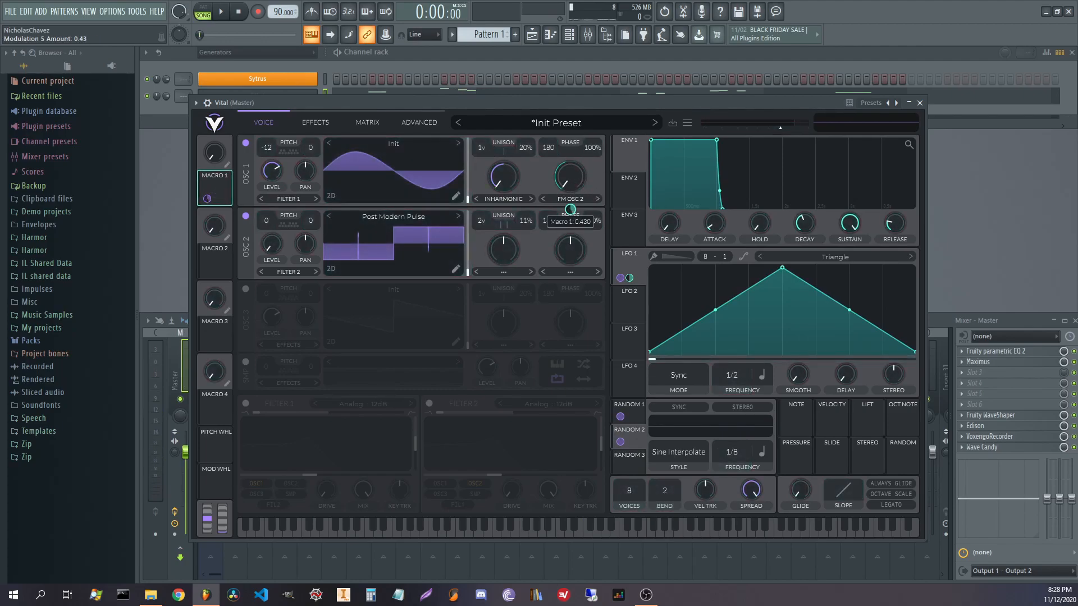
key(space)
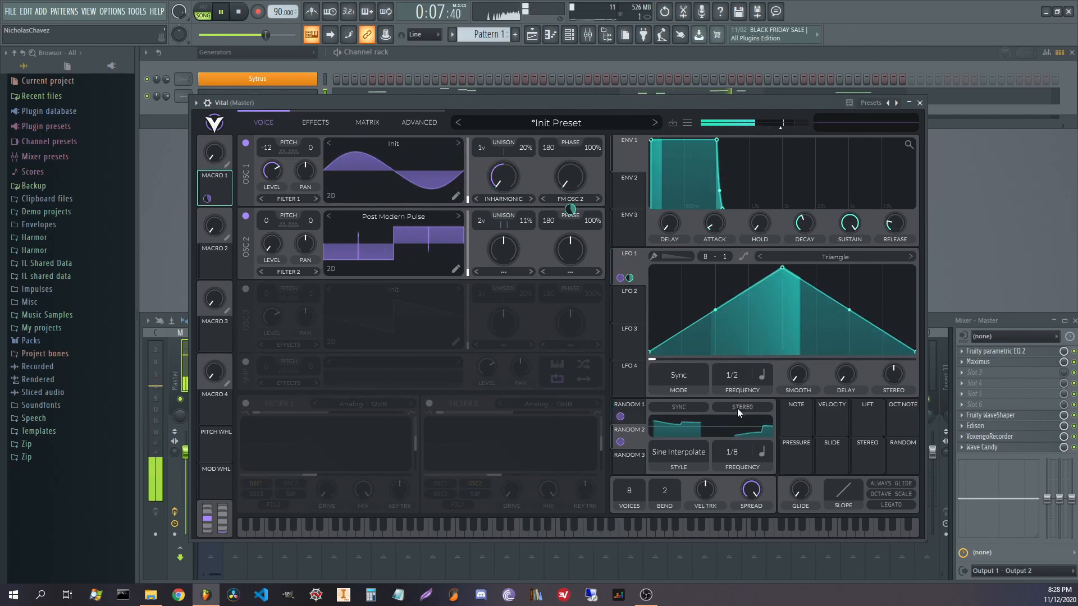
click(637, 418)
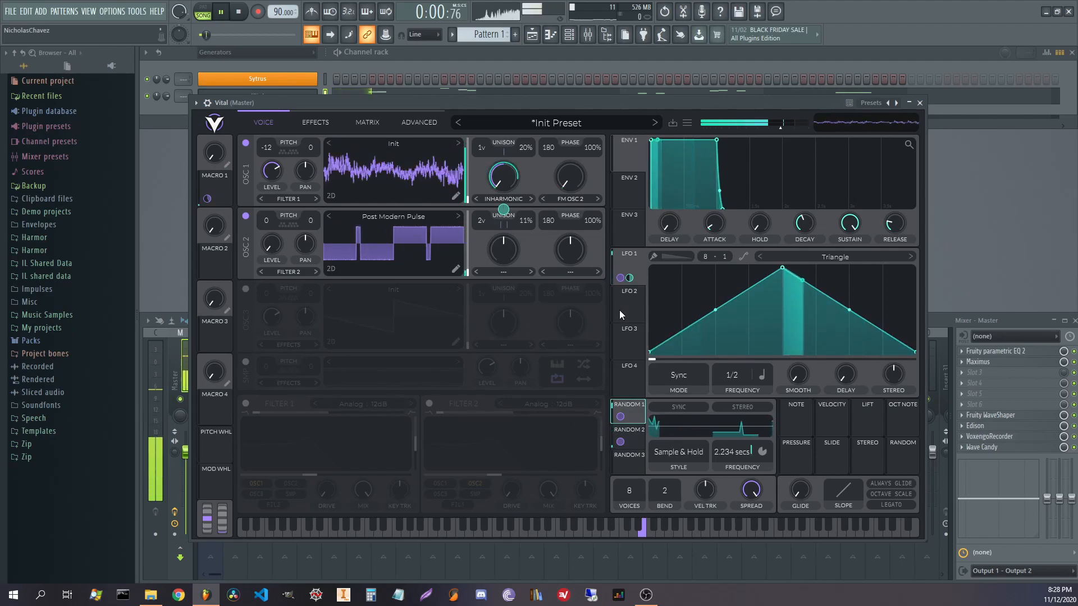
key(space)
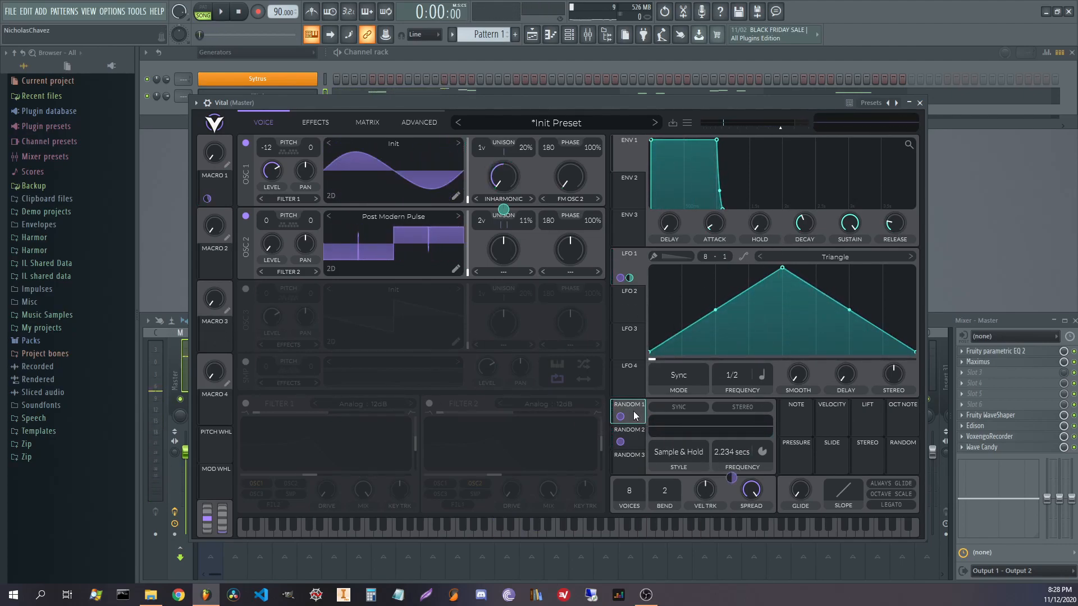
- Switch LFO 1's frequency to Seconds mode and set it to 1.356 secs while auditioning
click(761, 376)
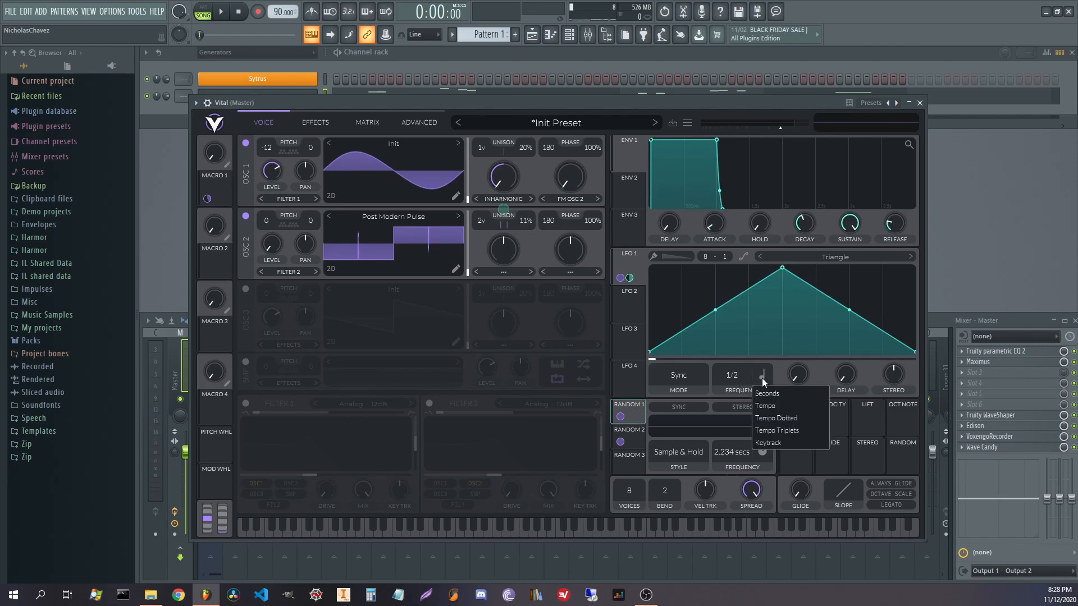
click(779, 394)
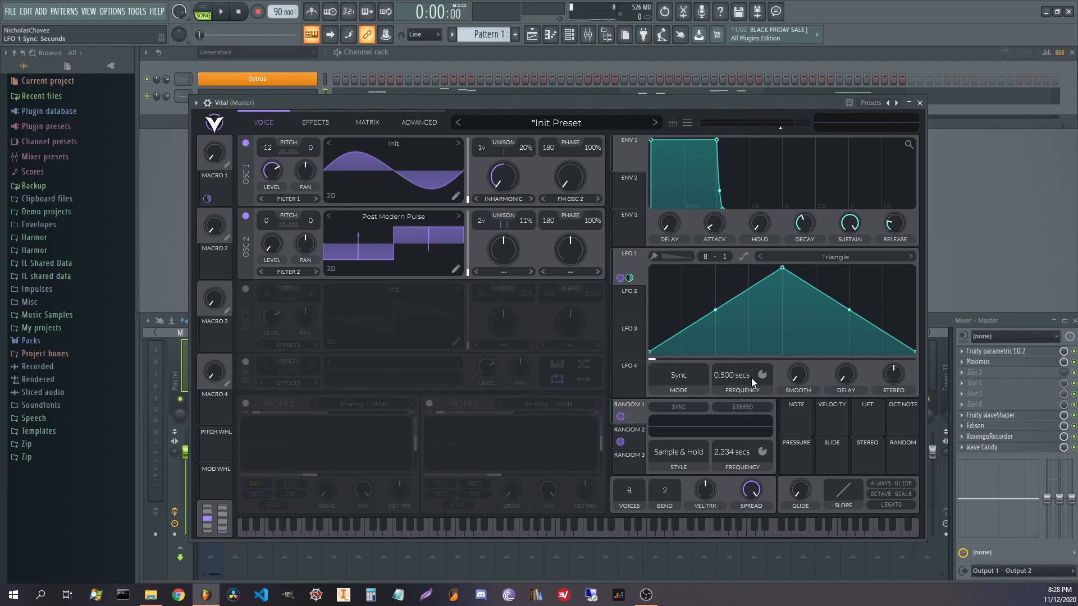
key(space)
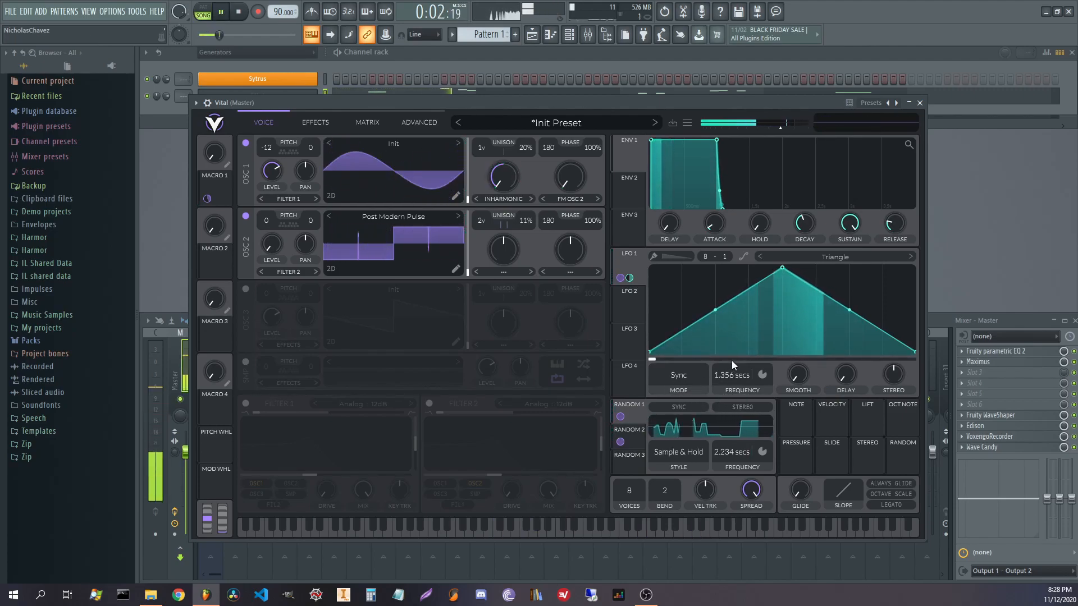
key(space)
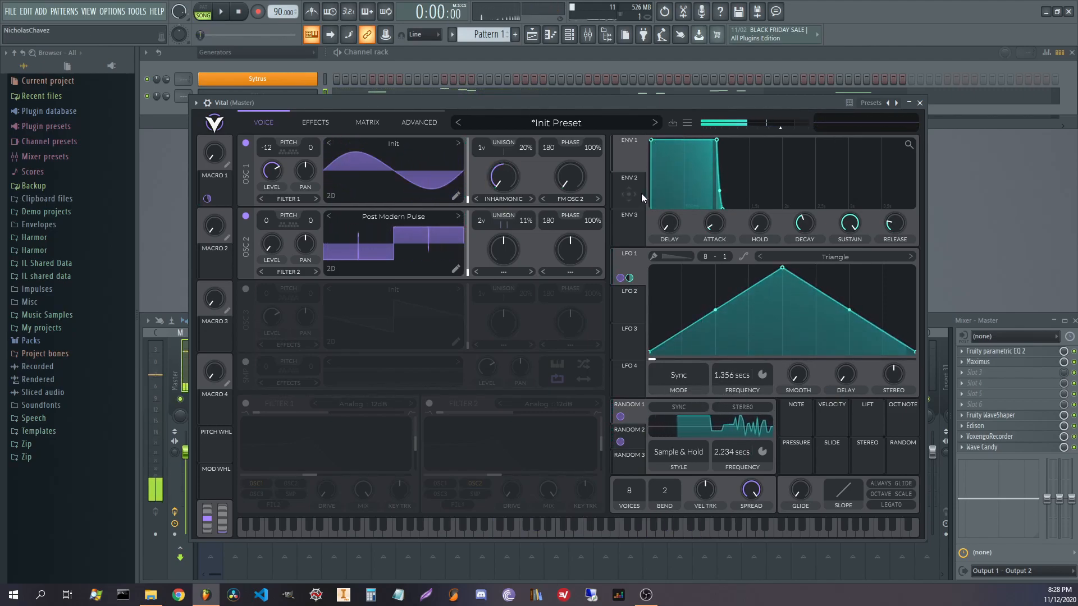
- Try modulating LFO 1's frequency with Random 1 at depths of 0.59 and 0.48, and remove that modulation
click(633, 441)
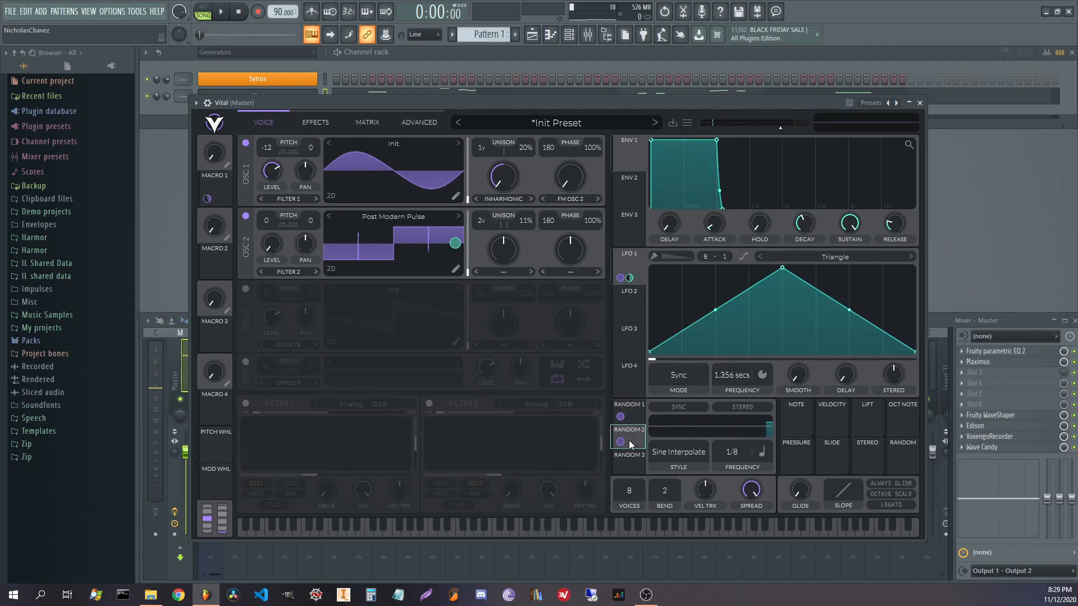
click(627, 420)
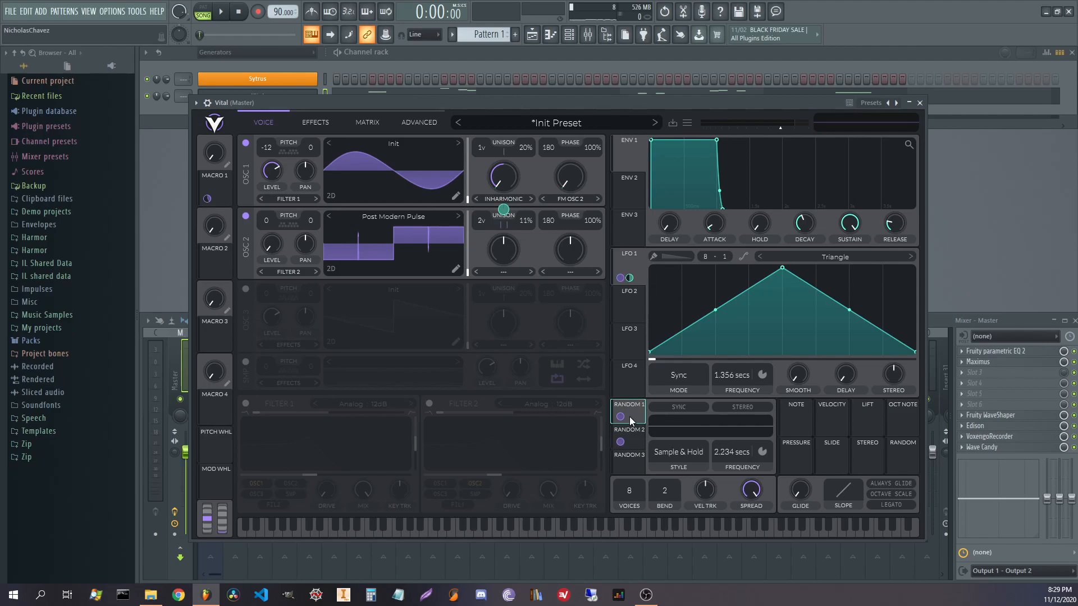
drag(632, 418, 735, 375)
key(space)
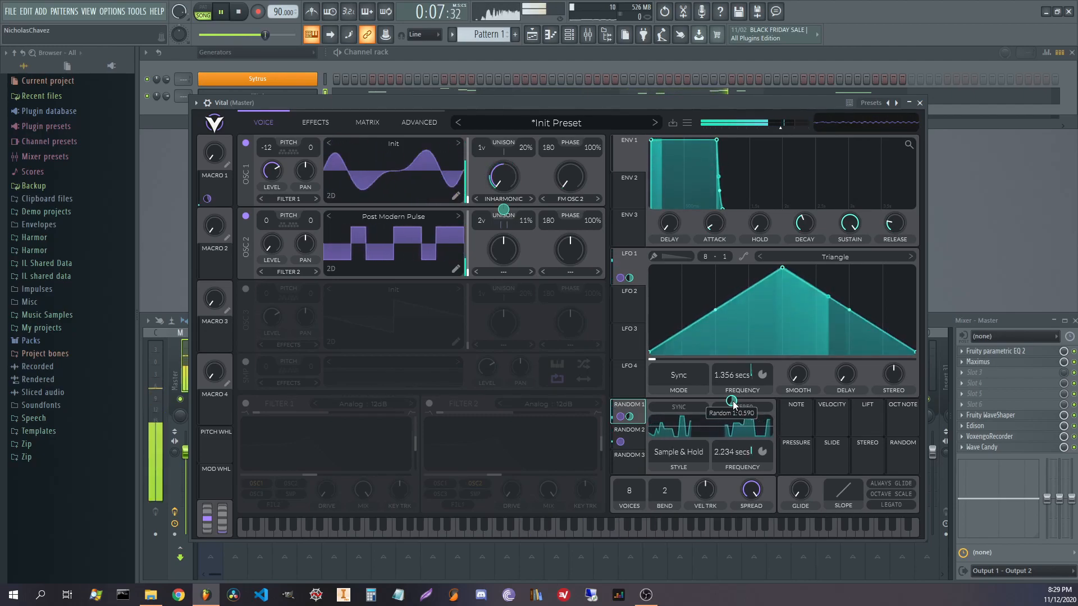
mouse_move(733, 405)
mouse_down()
mouse_move(733, 420)
mouse_move(733, 388)
mouse_move(732, 414)
mouse_up()
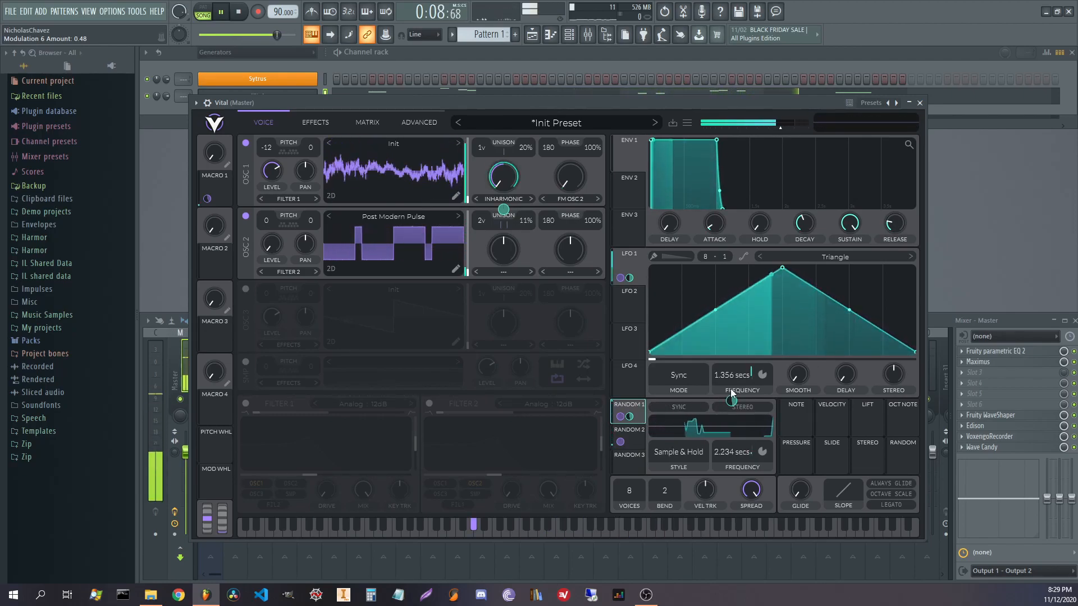
right_click(731, 397)
click(759, 436)
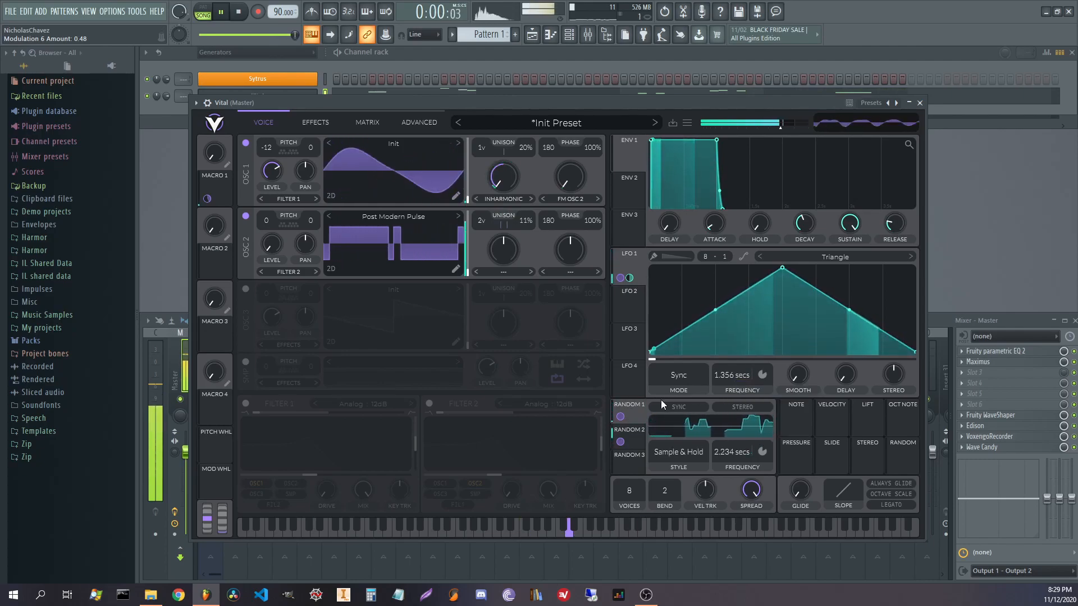
key(space)
- Modulate LFO 1's frequency with Random 2 at a depth of 0.81, using a base of 5.133 secs, and audition it
click(635, 433)
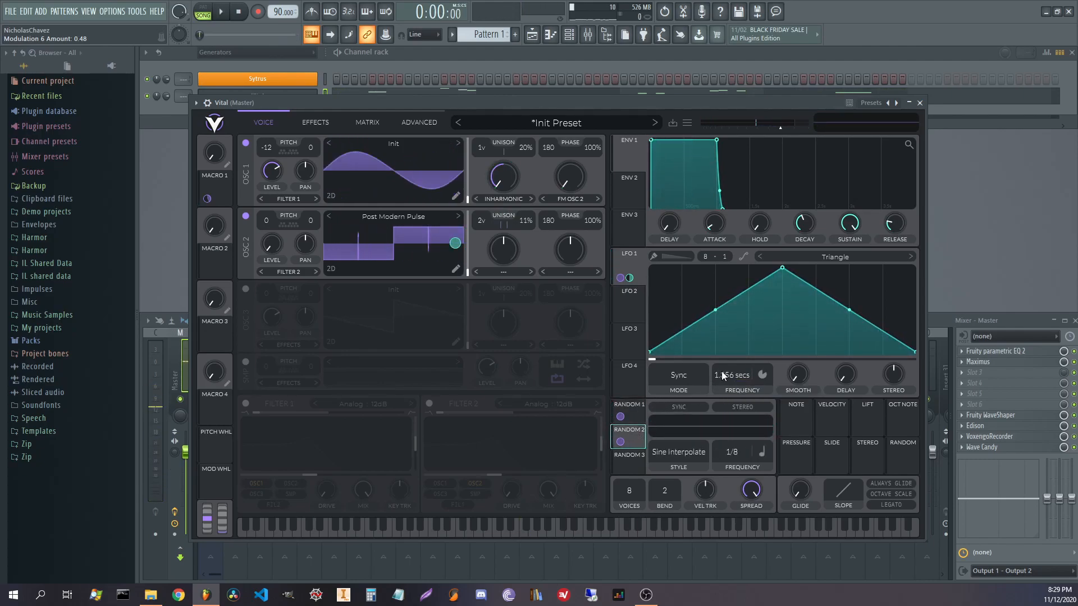
scroll(728, 371, down, 2)
drag(629, 440, 733, 393)
key(space)
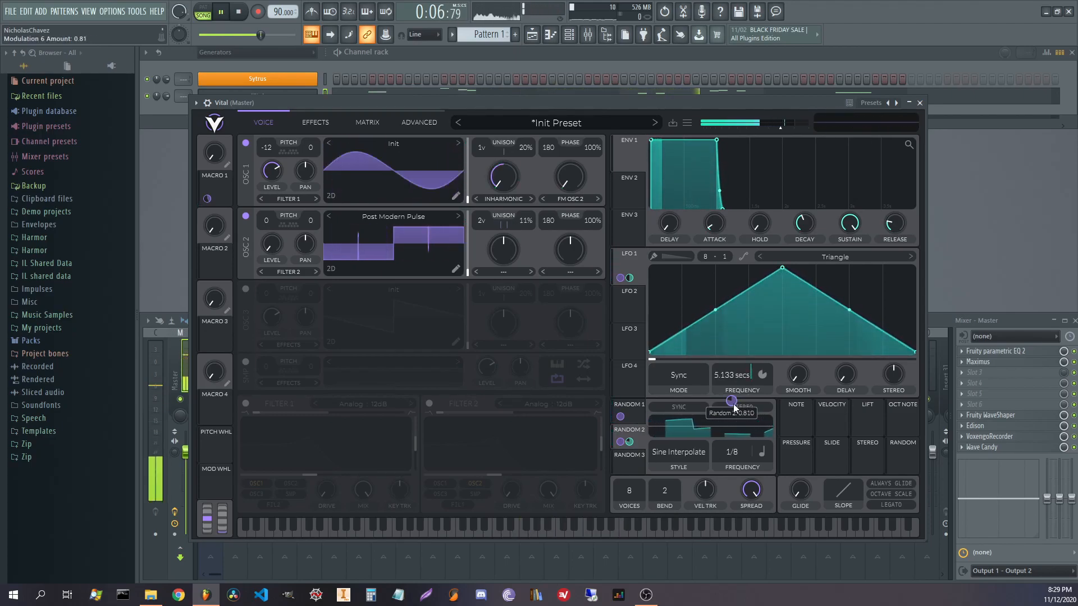
- Try a stereo offset of 0.055 on LFO 1 and return it to 0
mouse_move(893, 375)
mouse_down()
mouse_move(897, 344)
mouse_move(888, 367)
mouse_up()
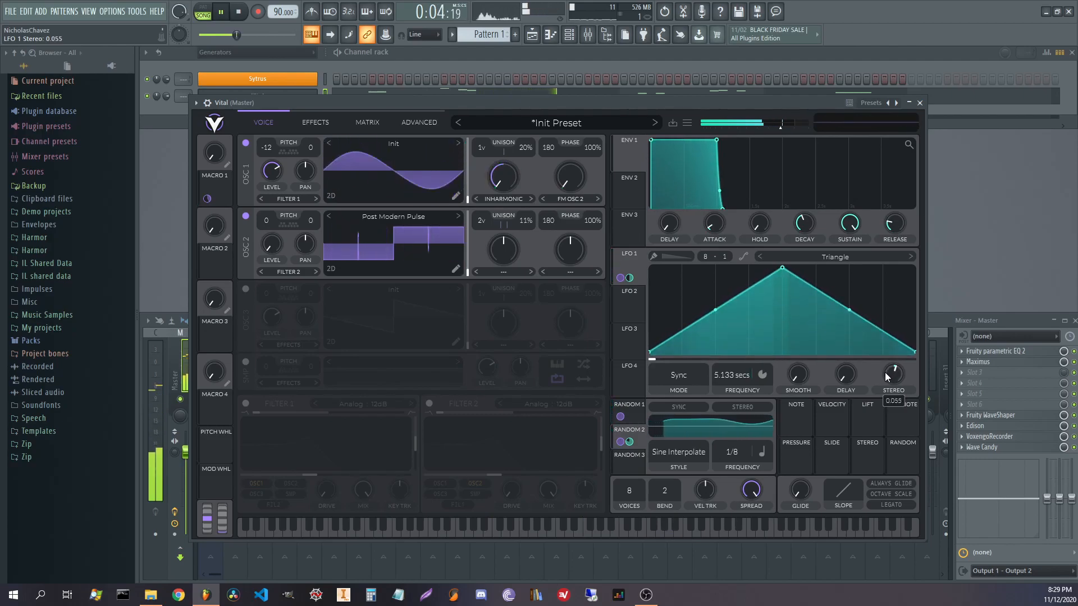
key(space)
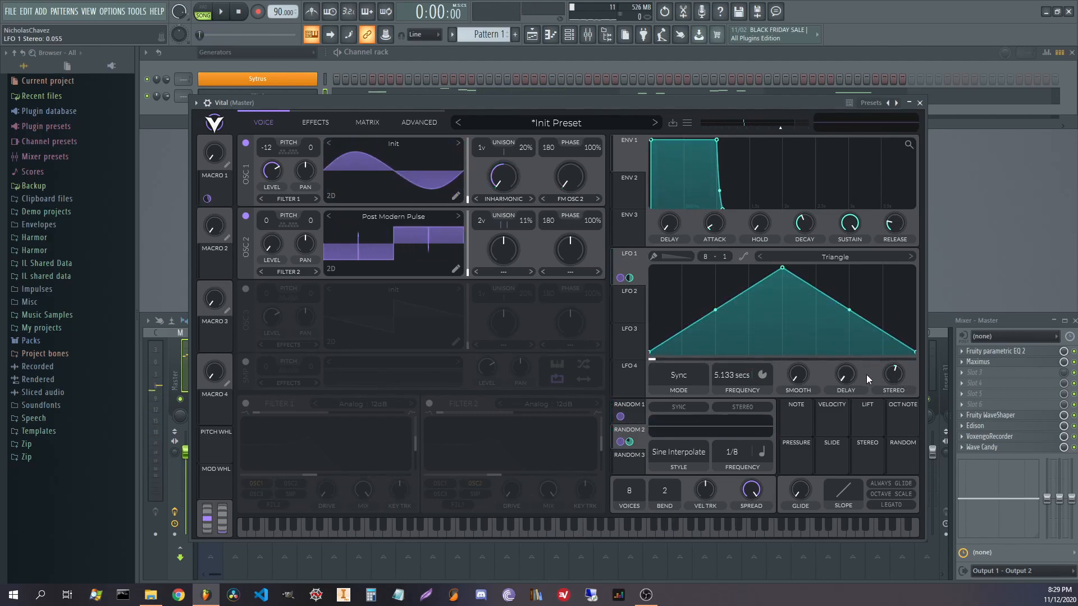
drag(898, 375, 904, 368)
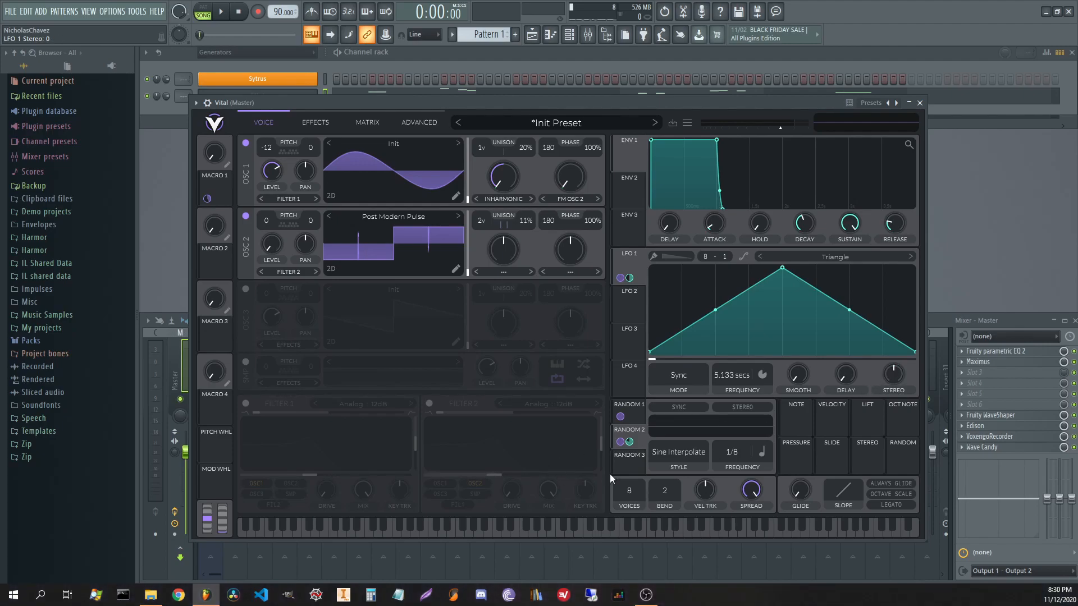
- Set Macro 1 to 0.09 while auditioning the pattern
key(space)
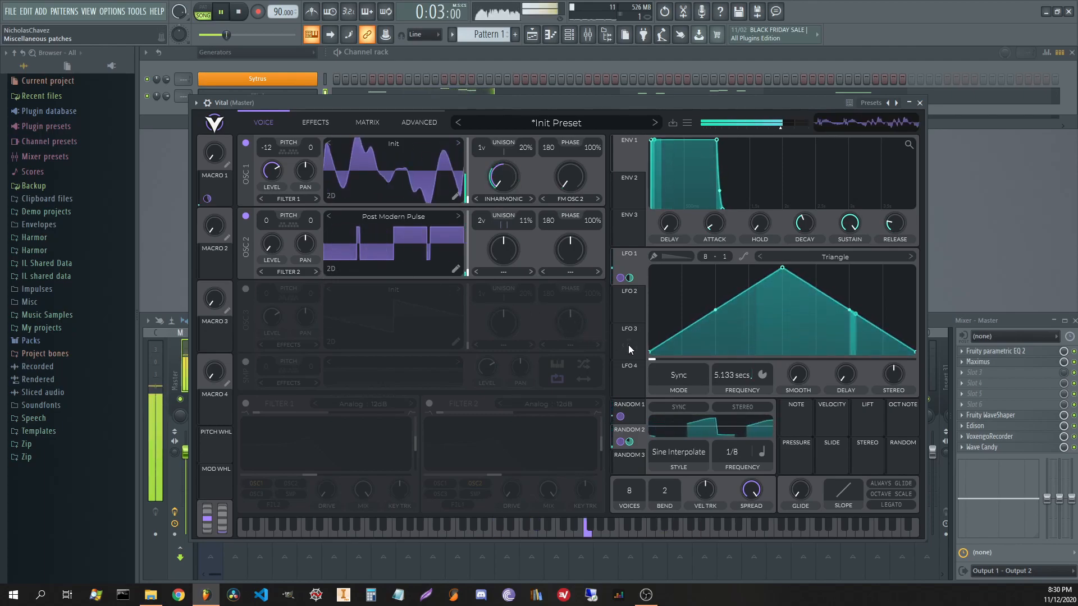
click(639, 462)
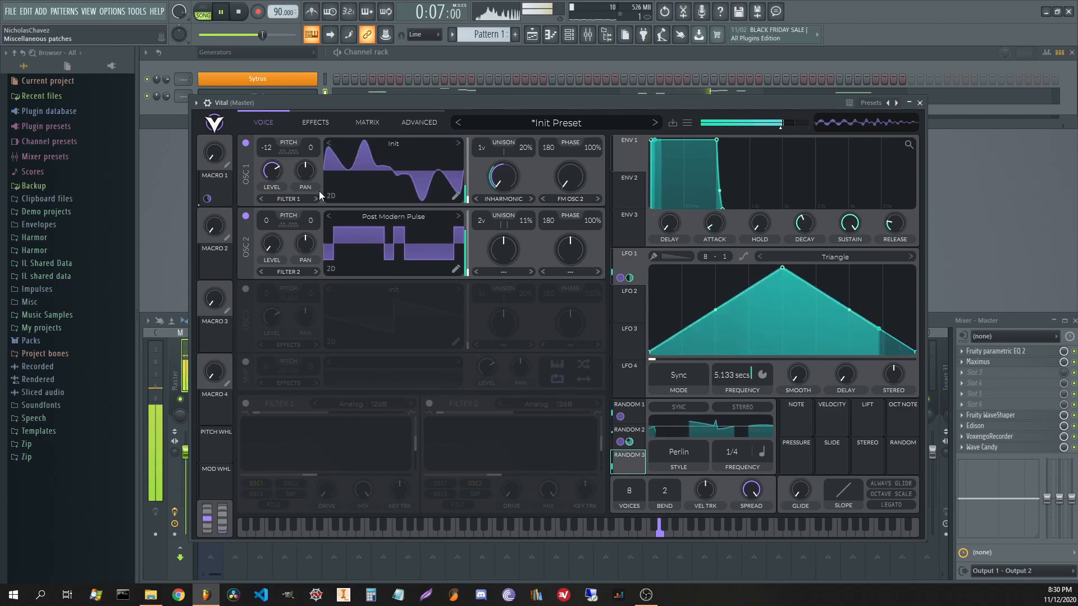
drag(223, 126, 212, 141)
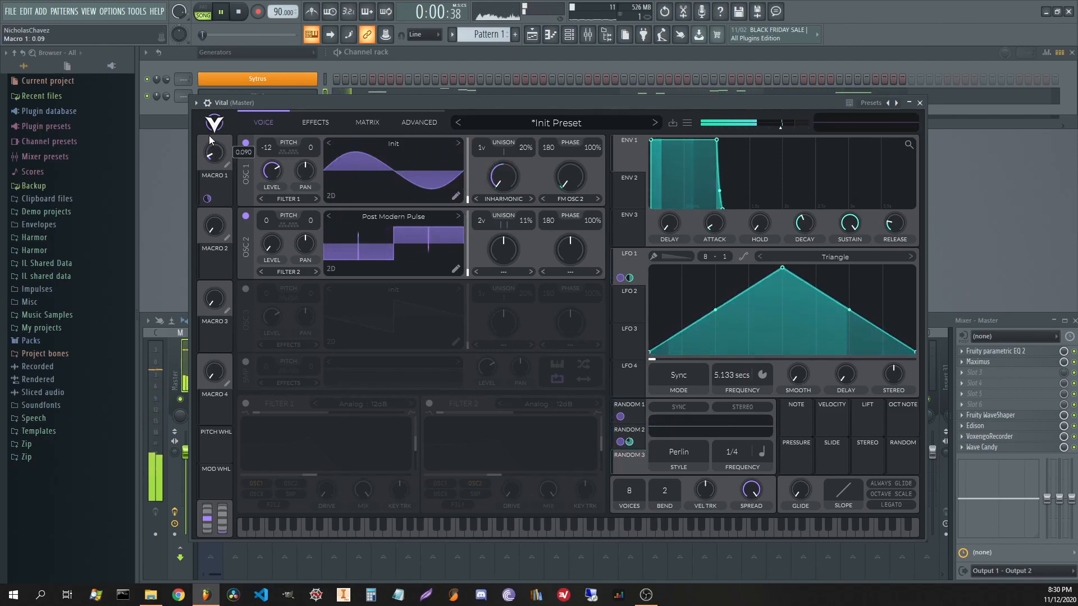
key(space)
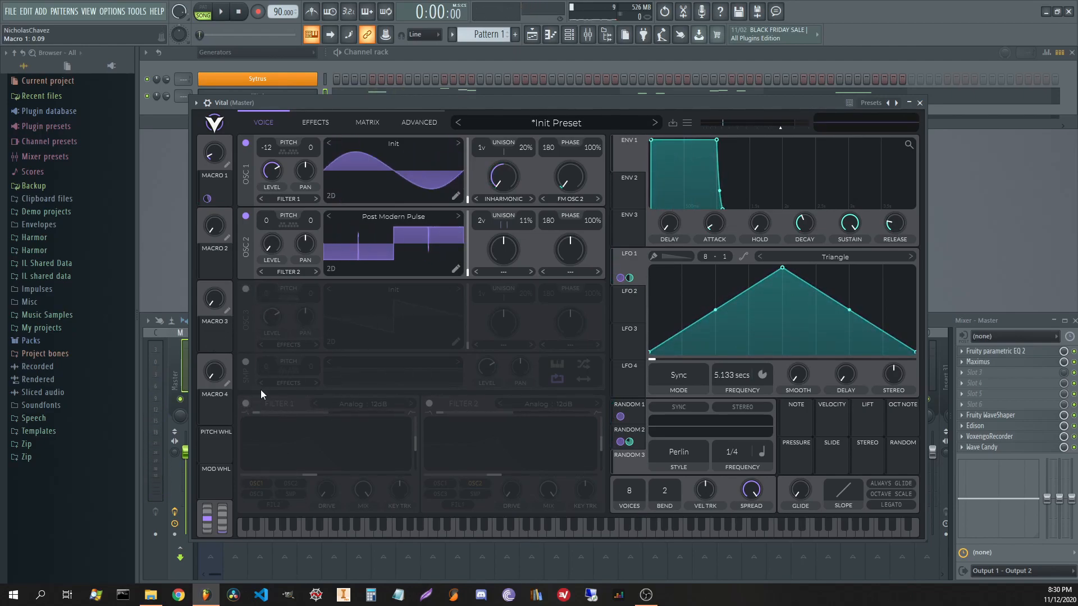
- Enable Filter 1 and choose the Negative Phaser type
click(245, 404)
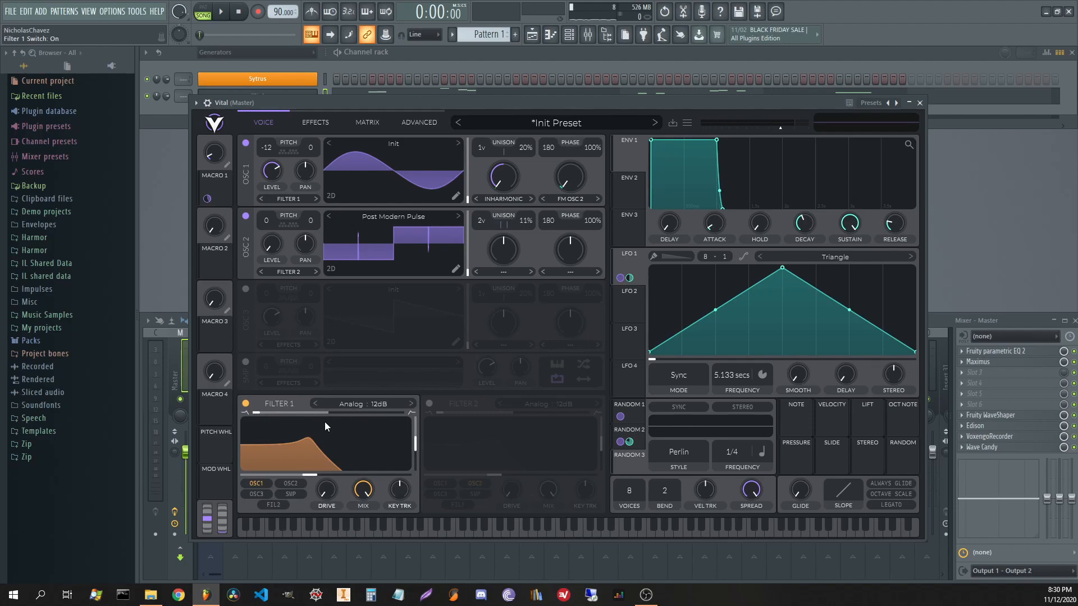
click(368, 405)
click(444, 480)
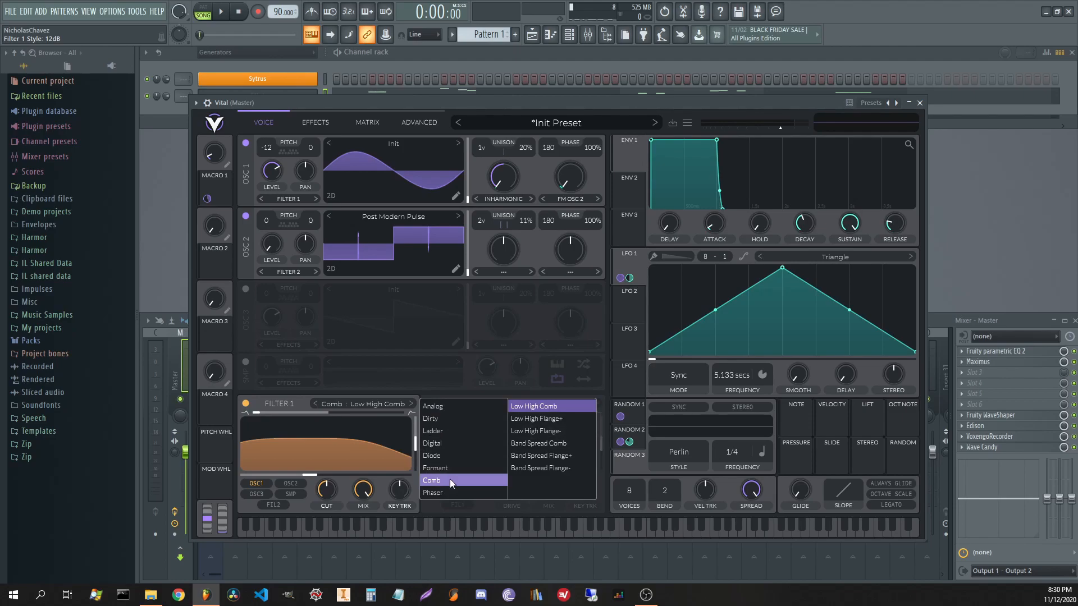
click(438, 492)
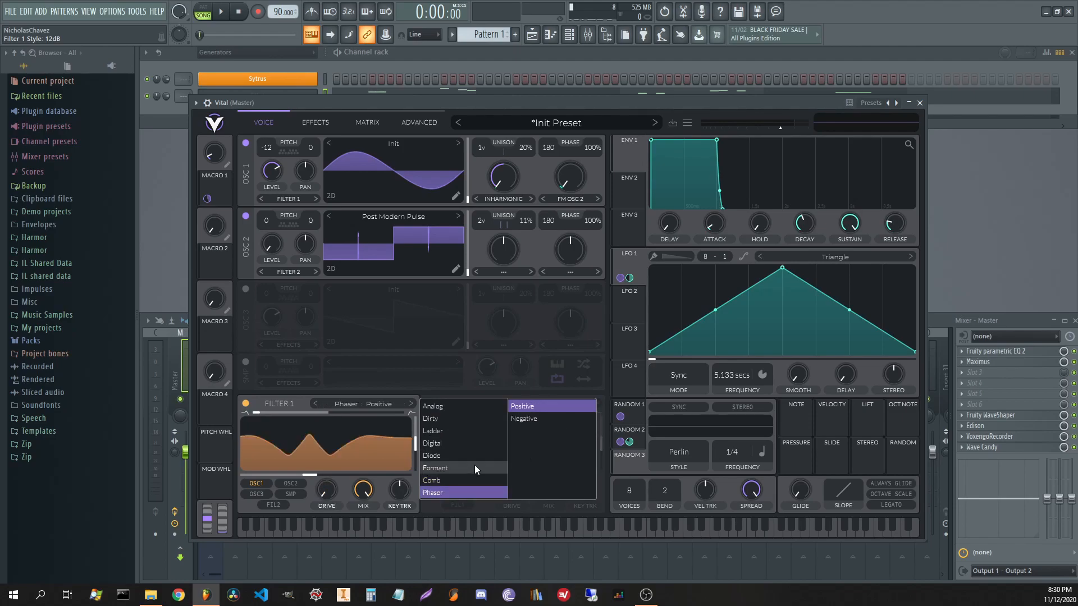
click(527, 419)
- Try a higher resonance and a cutoff of about -6.5 semitones on Filter 1 while auditioning
mouse_move(308, 474)
mouse_down()
mouse_move(274, 474)
mouse_move(323, 476)
mouse_up()
key(space)
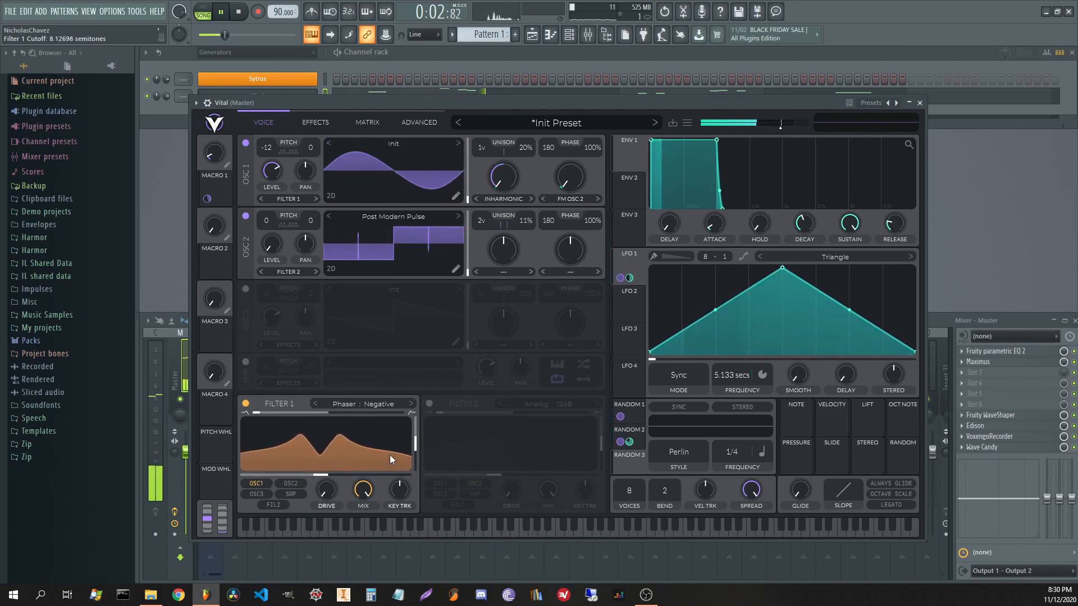
drag(417, 443, 421, 423)
drag(333, 475, 303, 477)
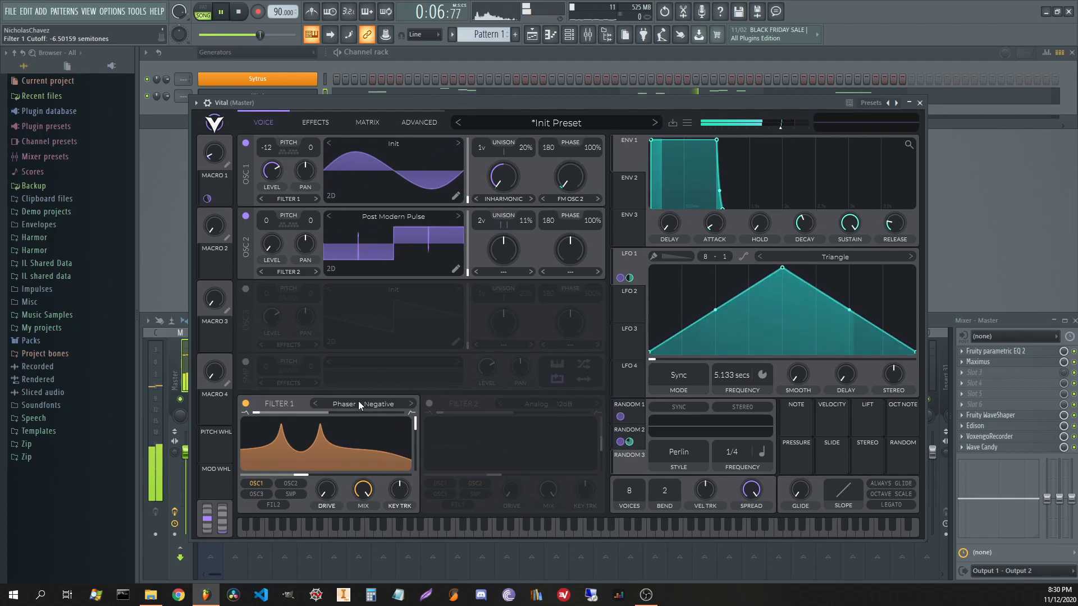
key(space)
- Change Filter 1's type to Comb with the Low High Flange+ style
click(372, 403)
click(458, 480)
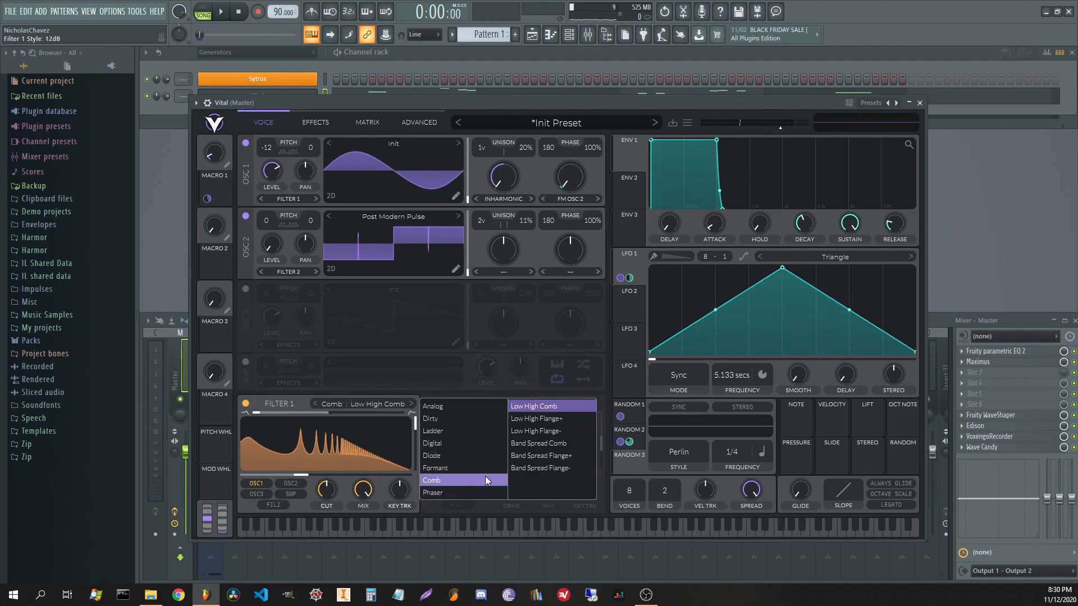
click(565, 421)
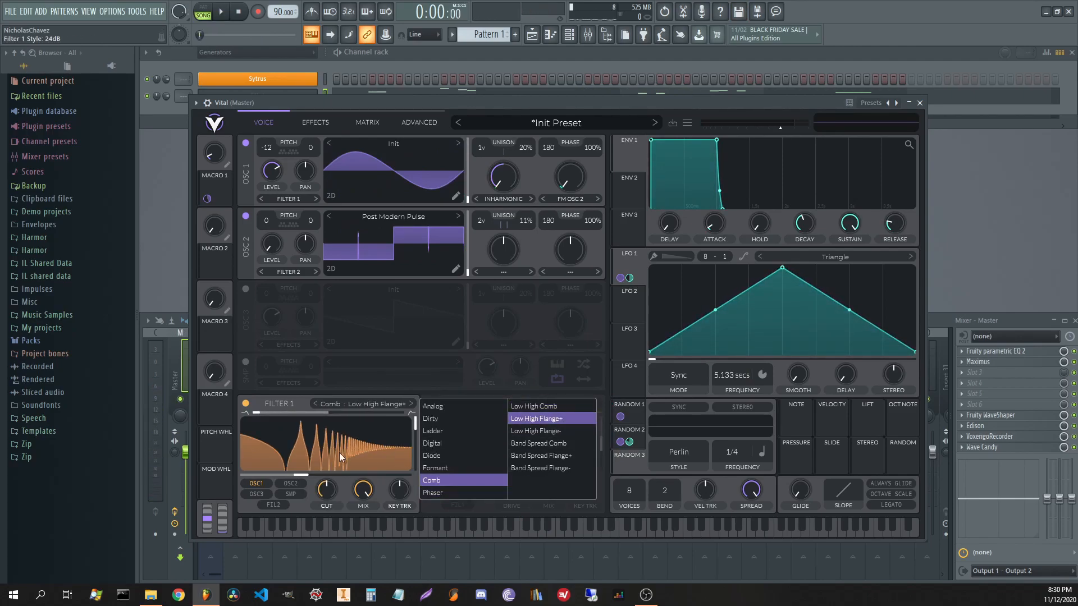
- Raise Filter 1's blend and cutoff, and set its resonance to about 38.8% while auditioning
key(space)
drag(256, 413, 298, 412)
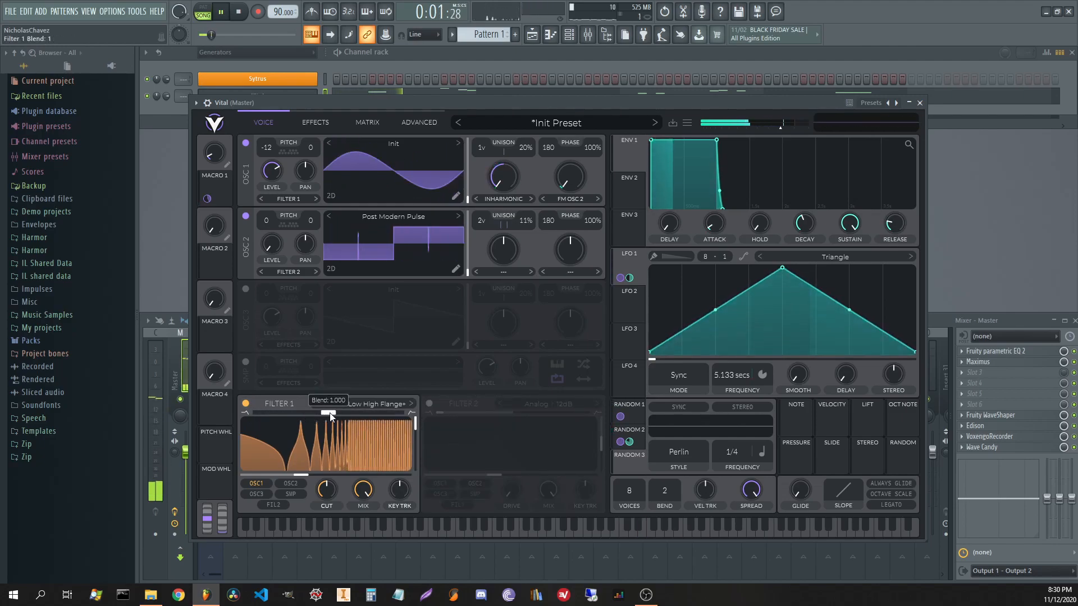
drag(306, 475, 334, 475)
drag(416, 425, 420, 453)
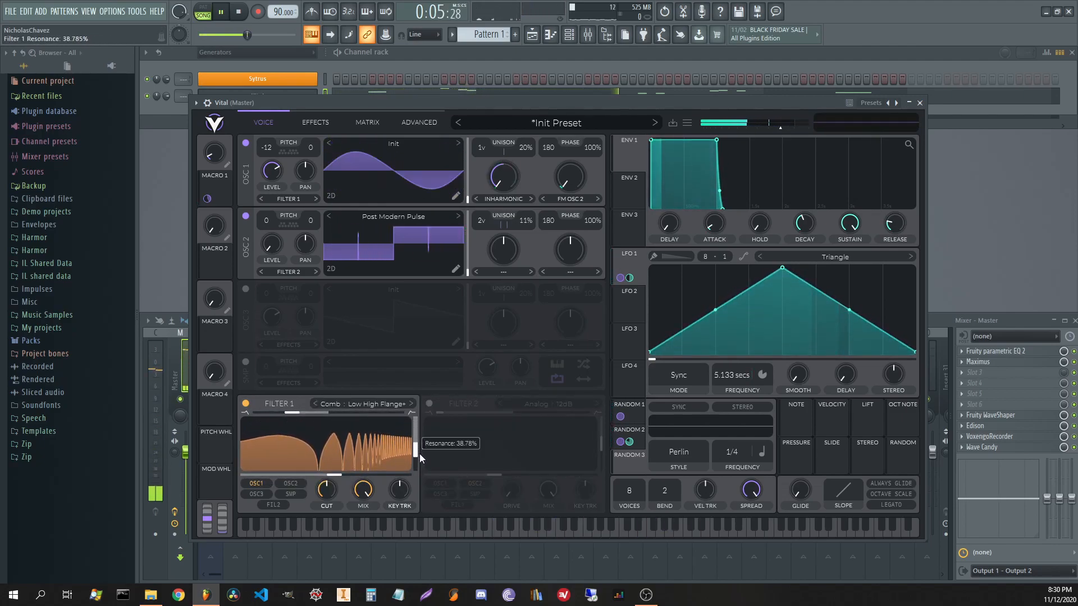
key(space)
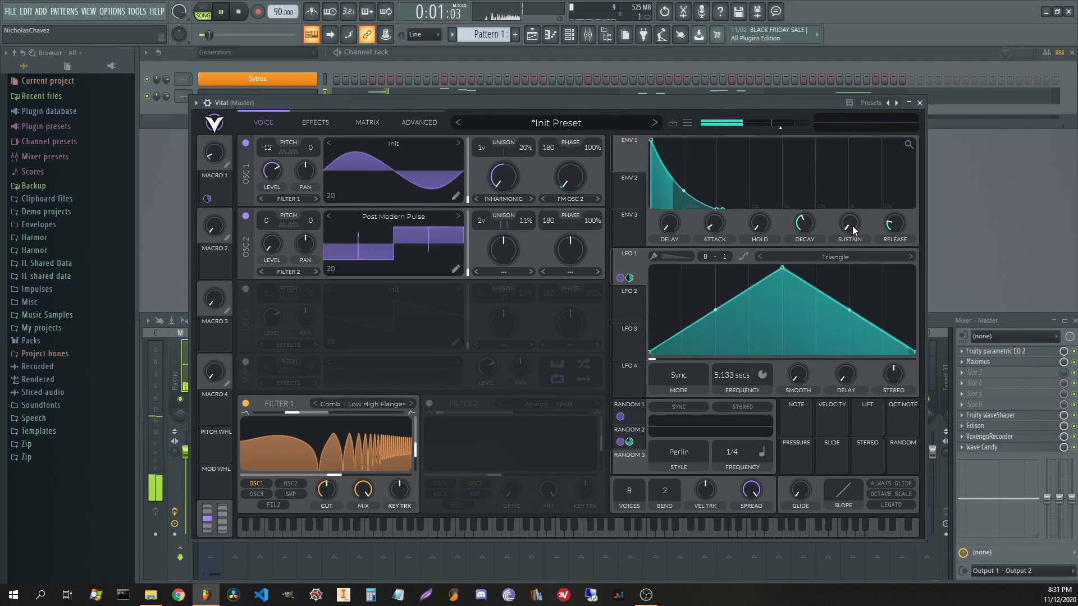
- Shorten Envelope 1's decay and modulate that decay with Random 1 at a depth of about 0.42
key(space)
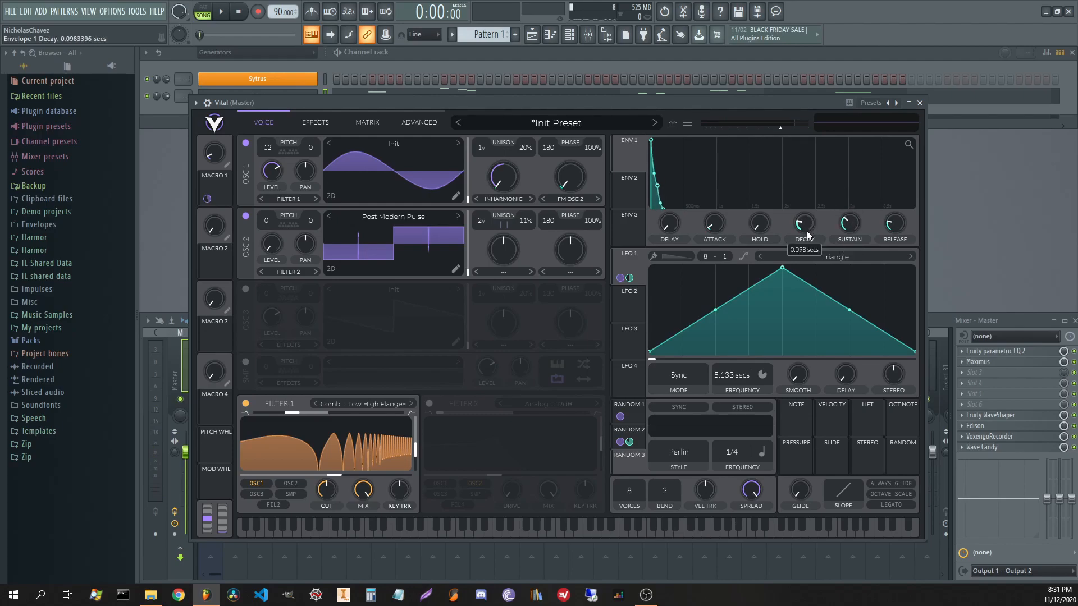
click(638, 410)
drag(629, 417, 804, 241)
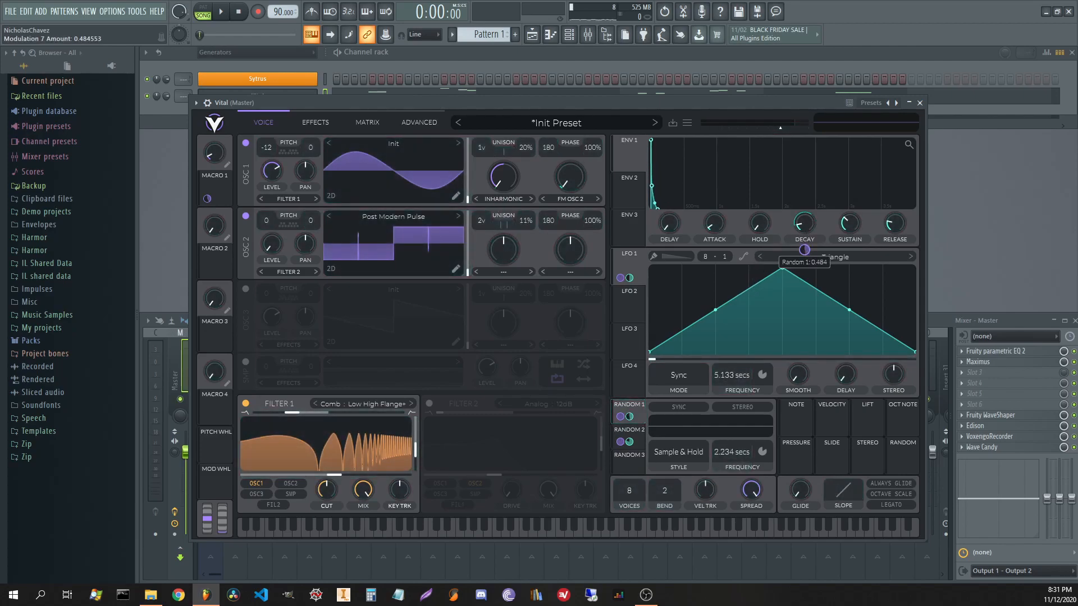
drag(804, 253, 803, 265)
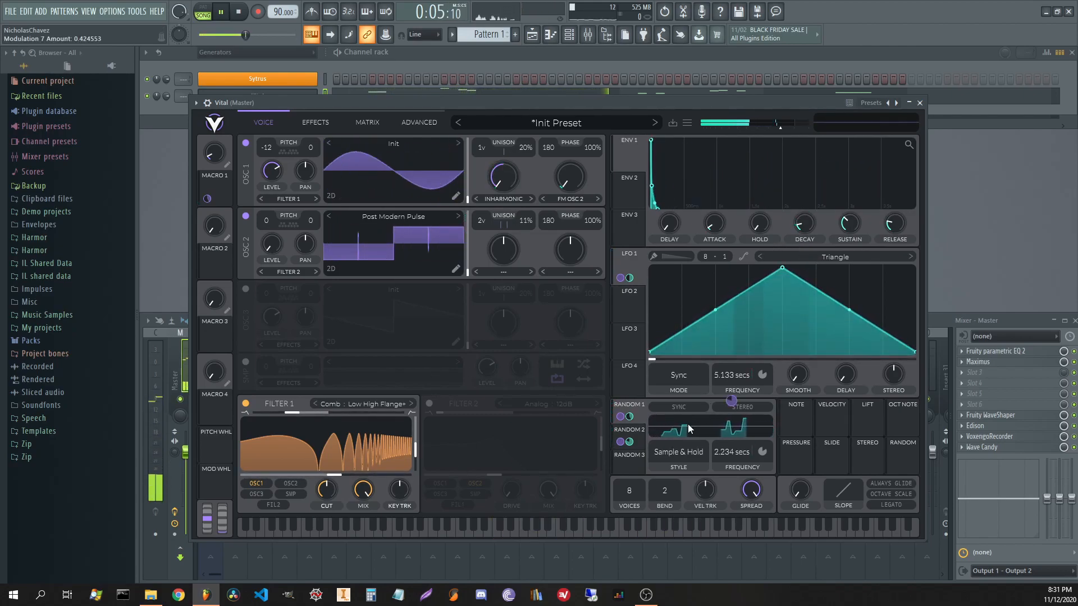
- Enable the Compressor and Distortion effects, and place Distortion ahead of the Compressor in the chain
click(319, 123)
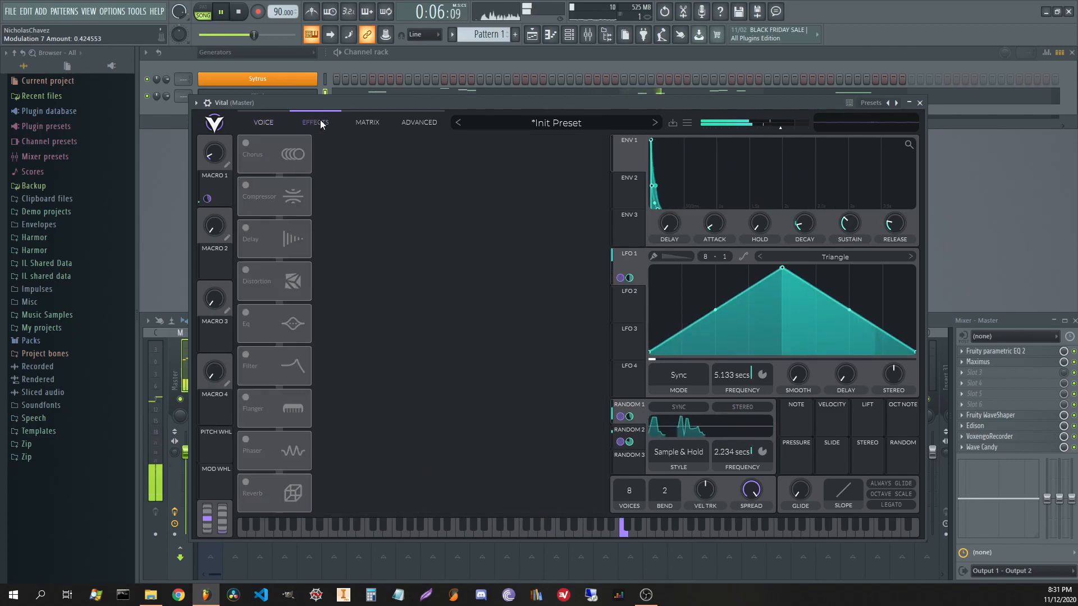
click(249, 193)
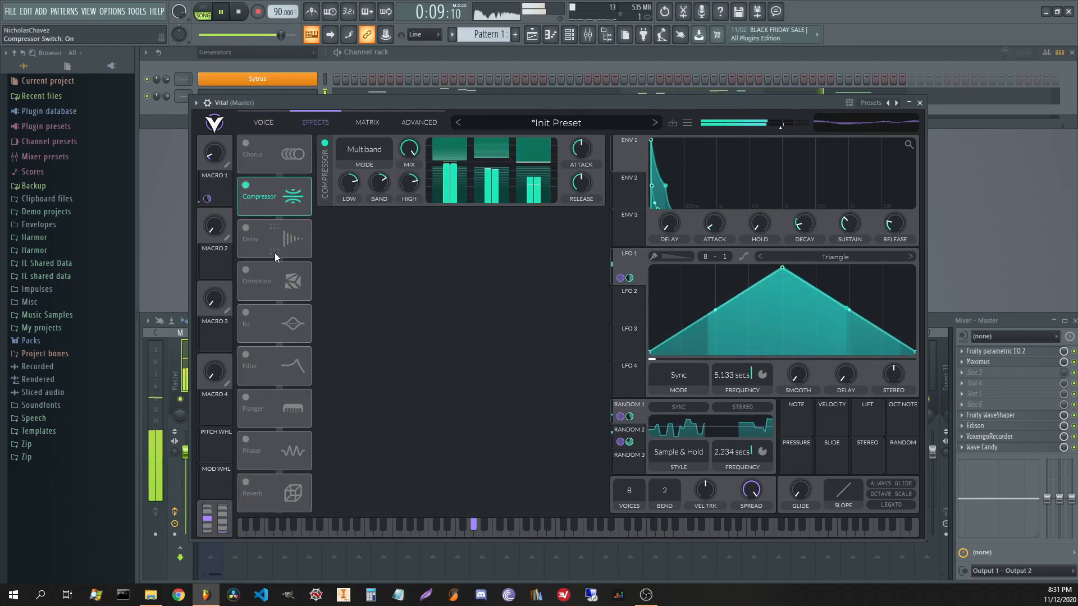
click(246, 271)
drag(251, 275, 283, 194)
- Set the distortion type to Linear Fold with a drive of 6.3 dB
drag(501, 145, 501, 140)
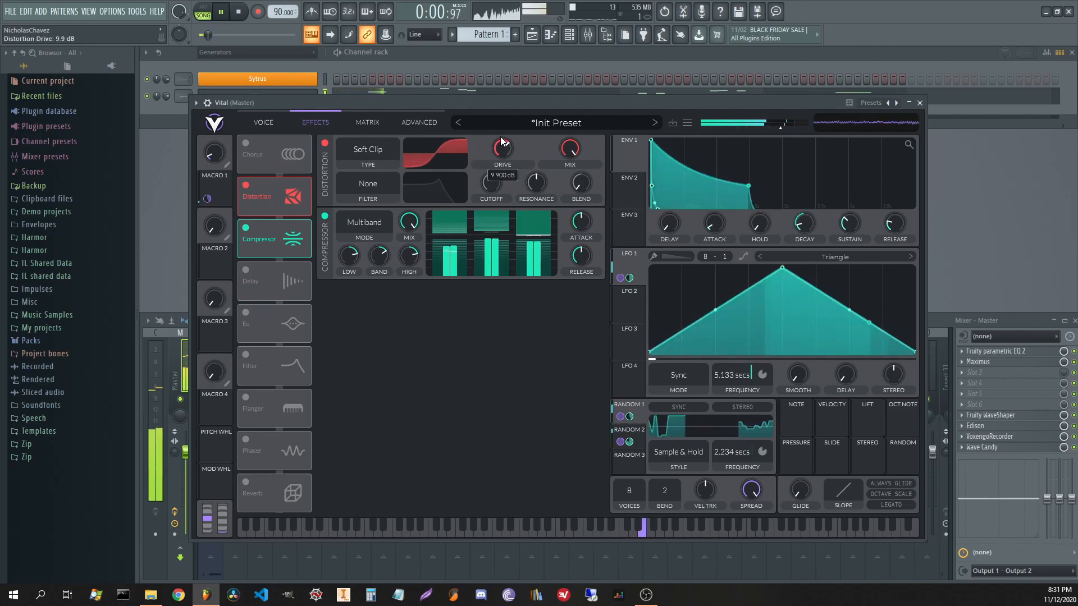
click(370, 160)
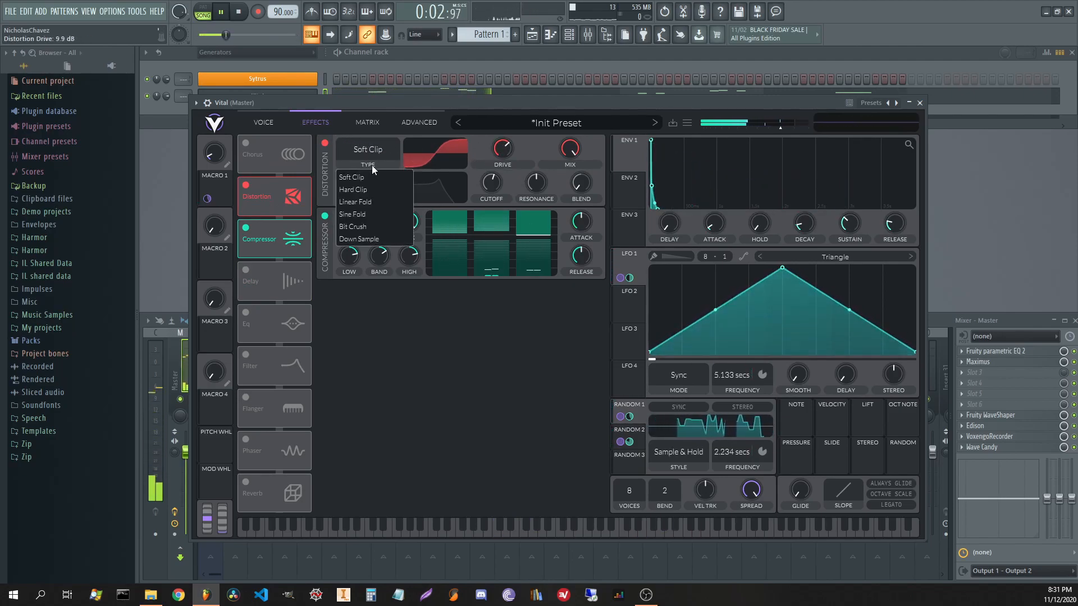
click(368, 202)
drag(503, 151, 503, 153)
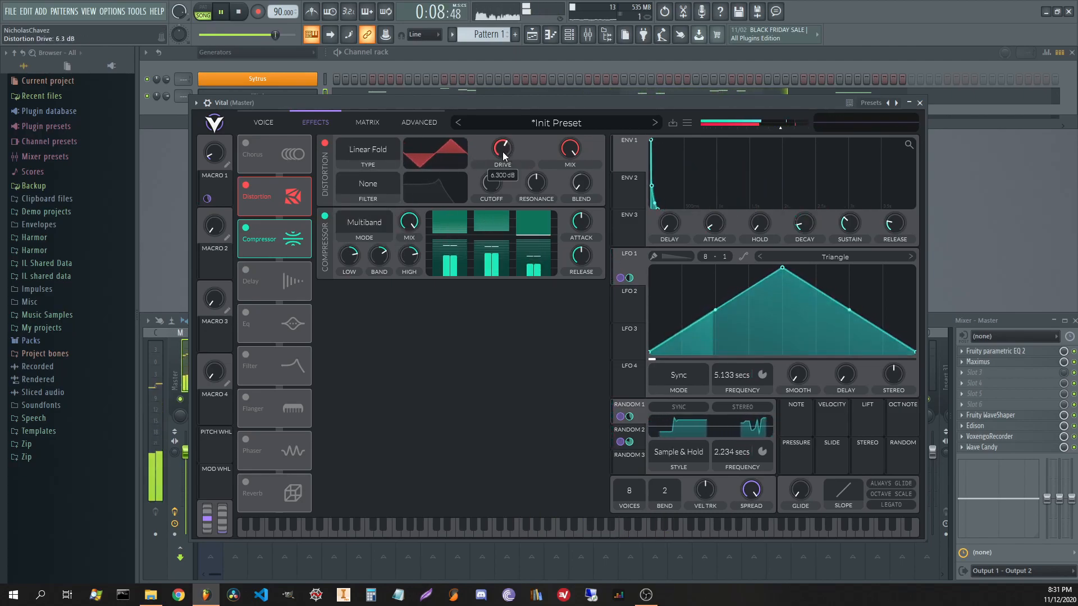
- Raise Envelope 1's sustain and set its release to about 0.197 secs while auditioning
click(282, 122)
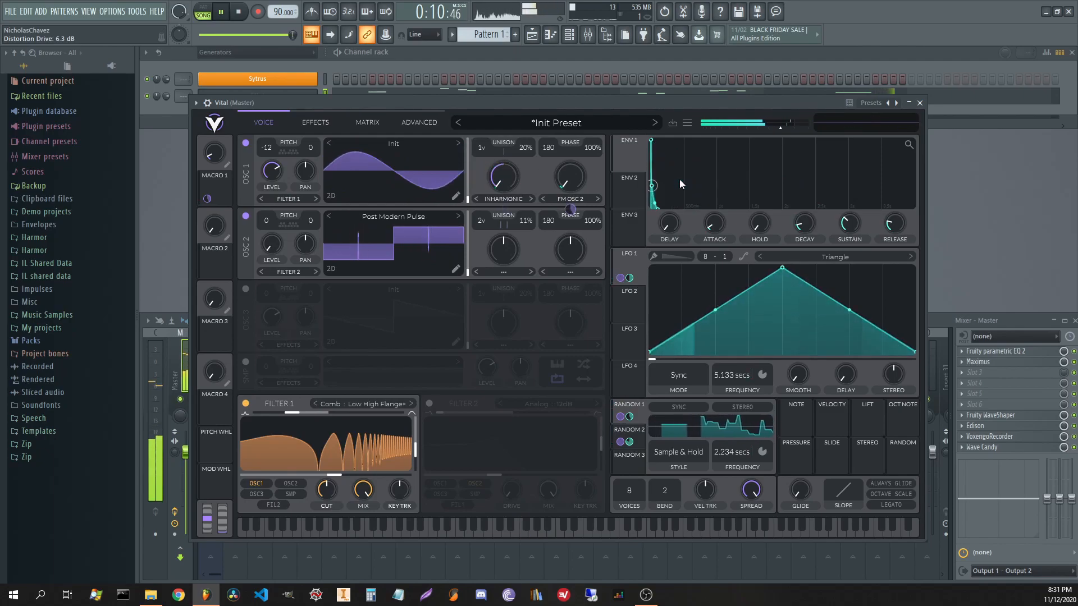
drag(850, 226, 853, 219)
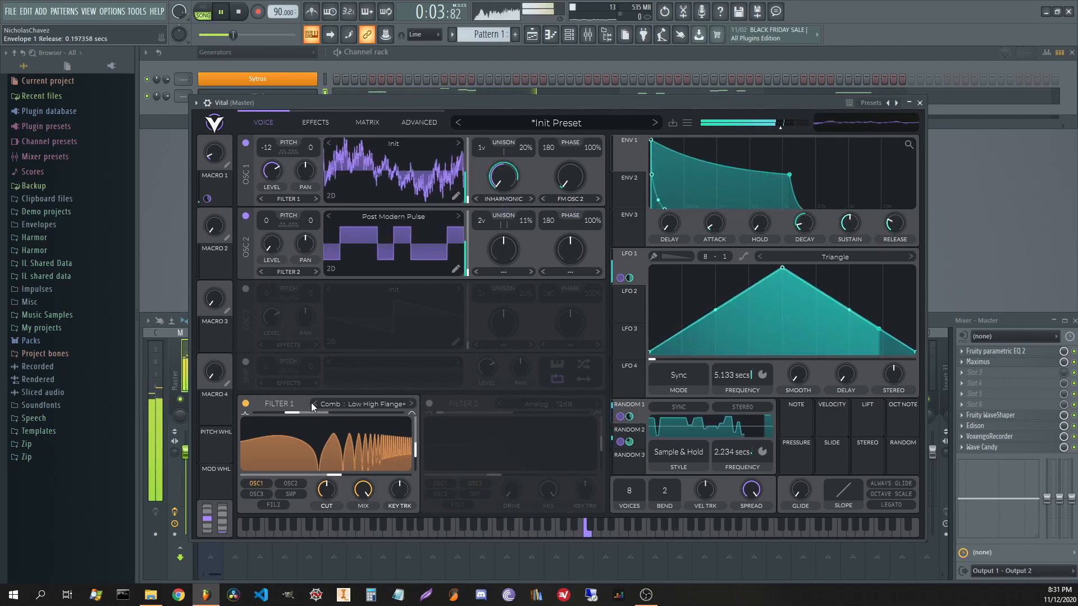
key(space)
- Modulate Filter 1's blend with LFO 2 at a depth of about 0.86, using Sync mode and a 1/1 frequency
click(631, 472)
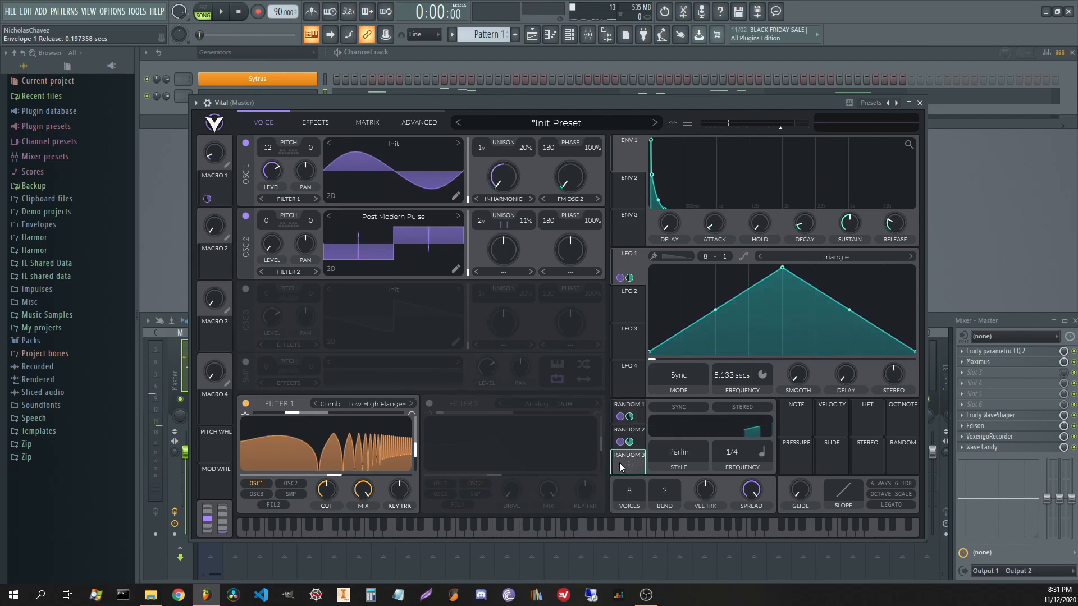
click(626, 310)
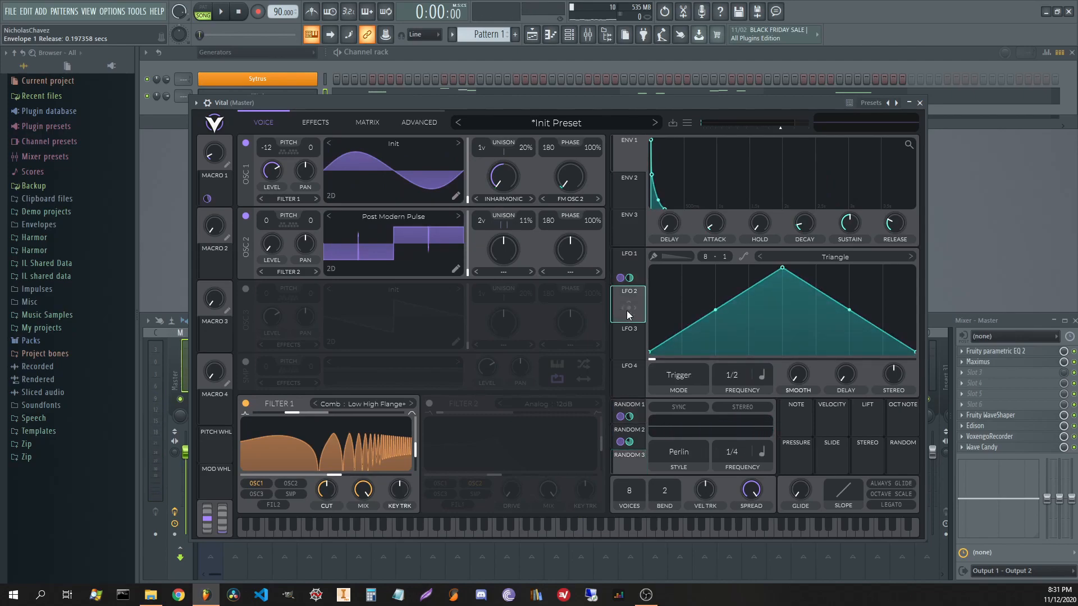
drag(628, 309, 370, 414)
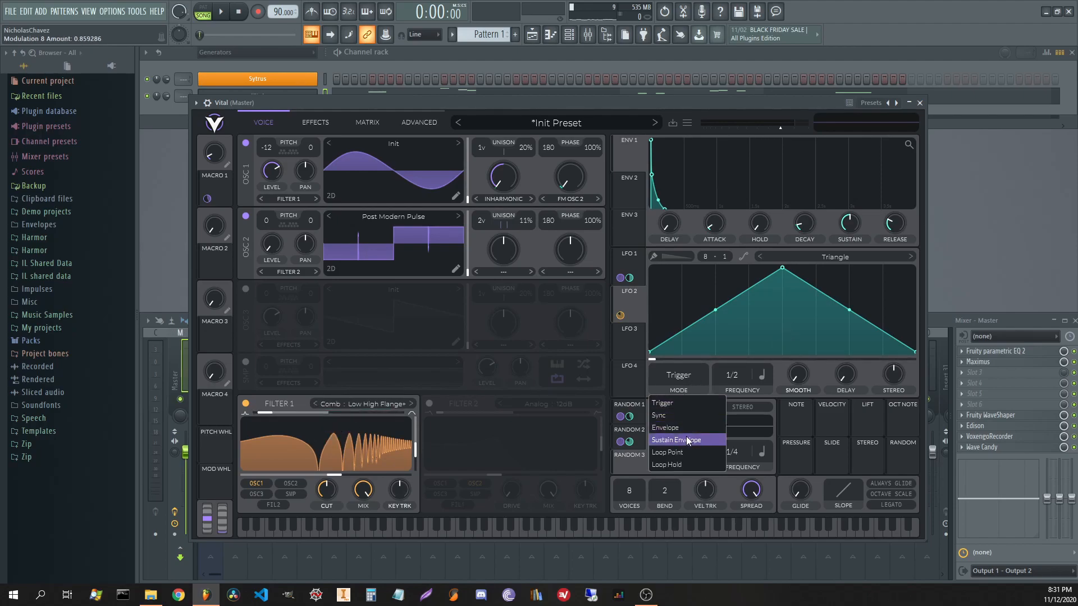
click(682, 415)
key(space)
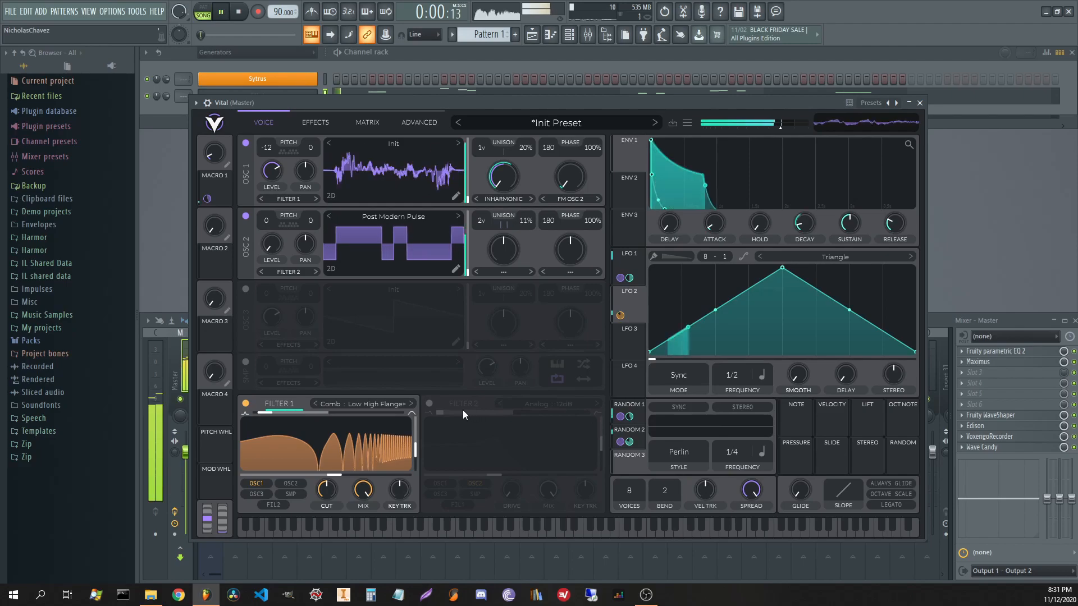
mouse_move(745, 382)
mouse_down()
mouse_move(743, 363)
mouse_move(746, 397)
mouse_up()
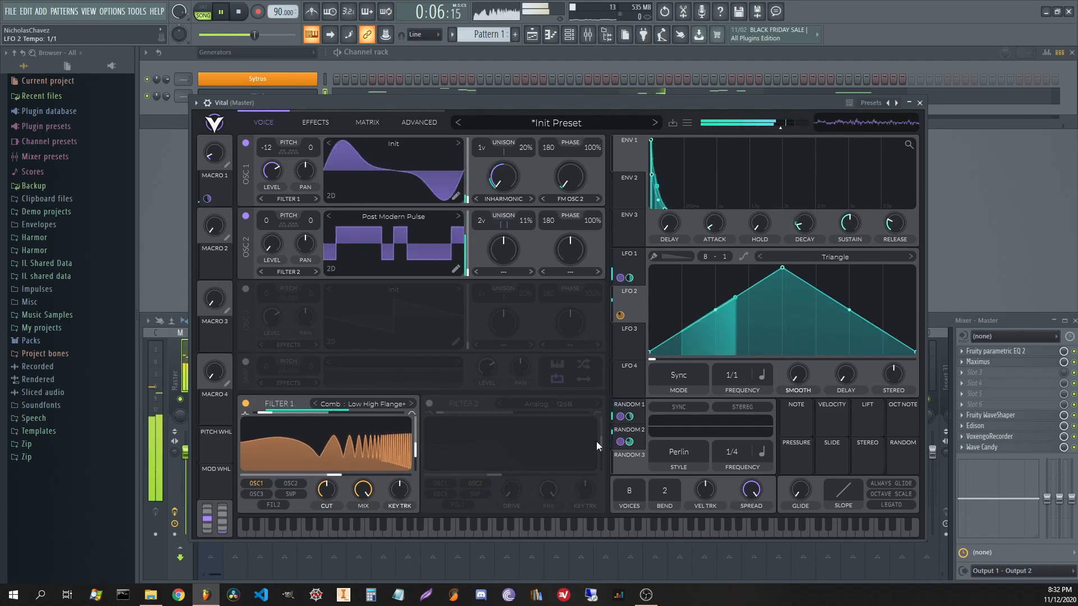
- Modulate Filter 1's cutoff with Random 3 in Sample & Hold style at a depth of 112.7, from a base of about -36.2 semitones
drag(629, 467, 332, 475)
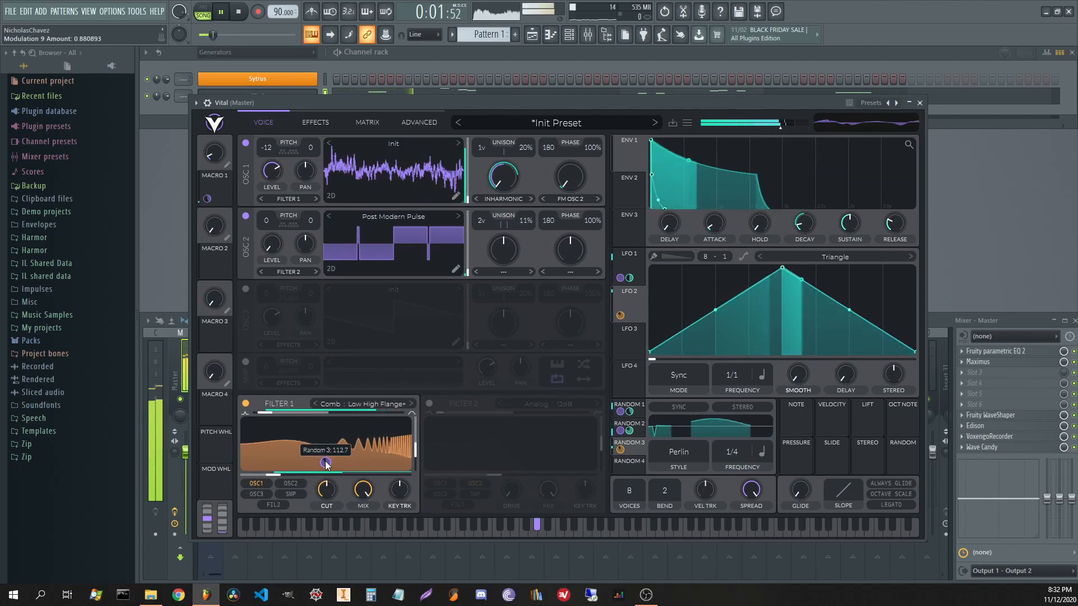
drag(275, 477, 260, 477)
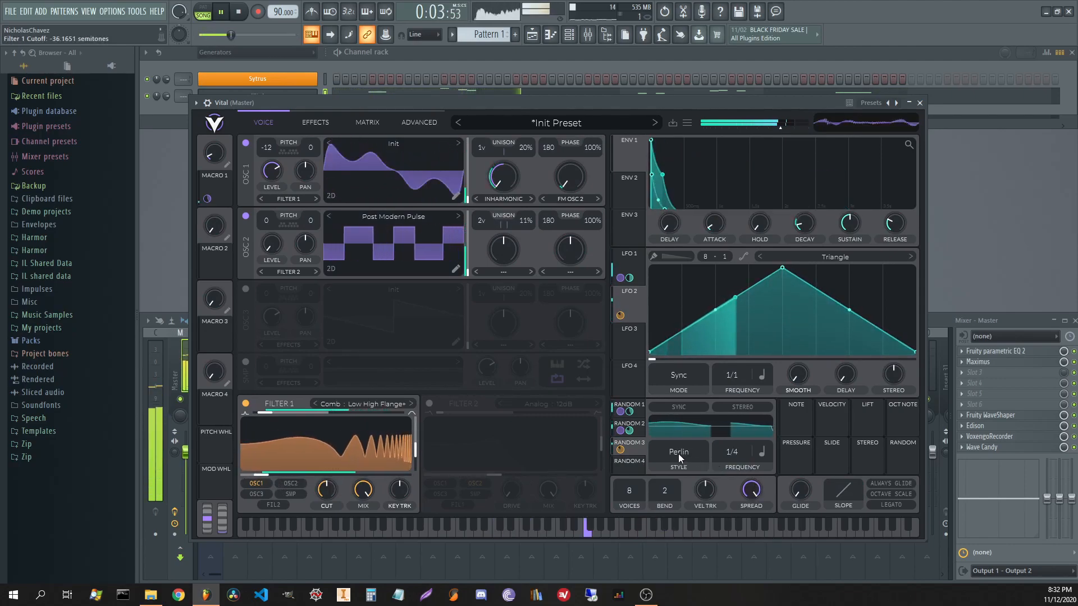
click(678, 452)
click(683, 494)
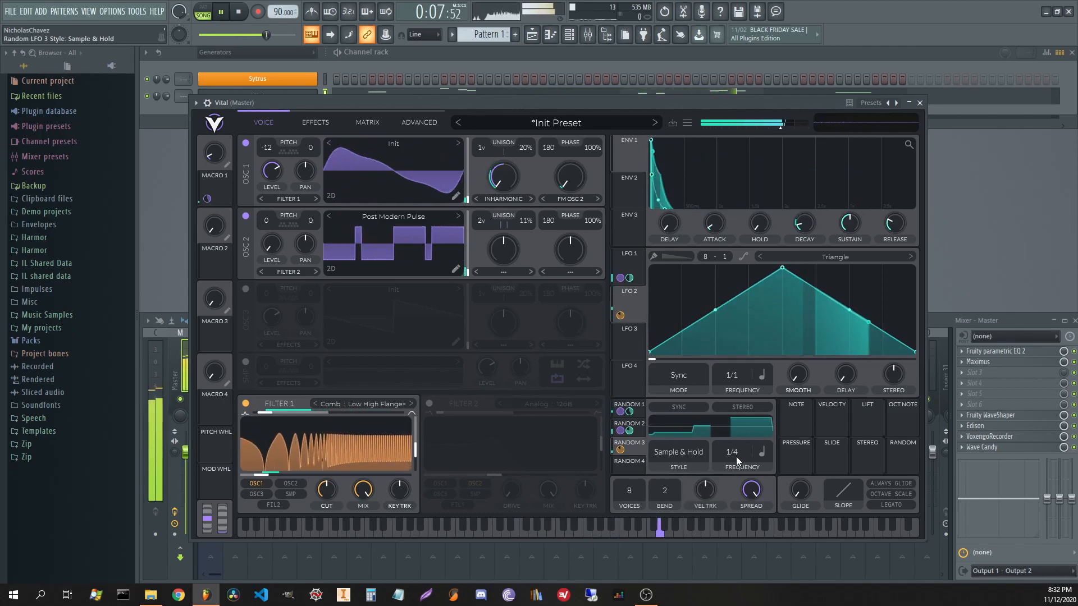
- Raise Filter 1's resonance to about 54.7% and set Random 3's frequency to 1/8
drag(417, 447, 419, 440)
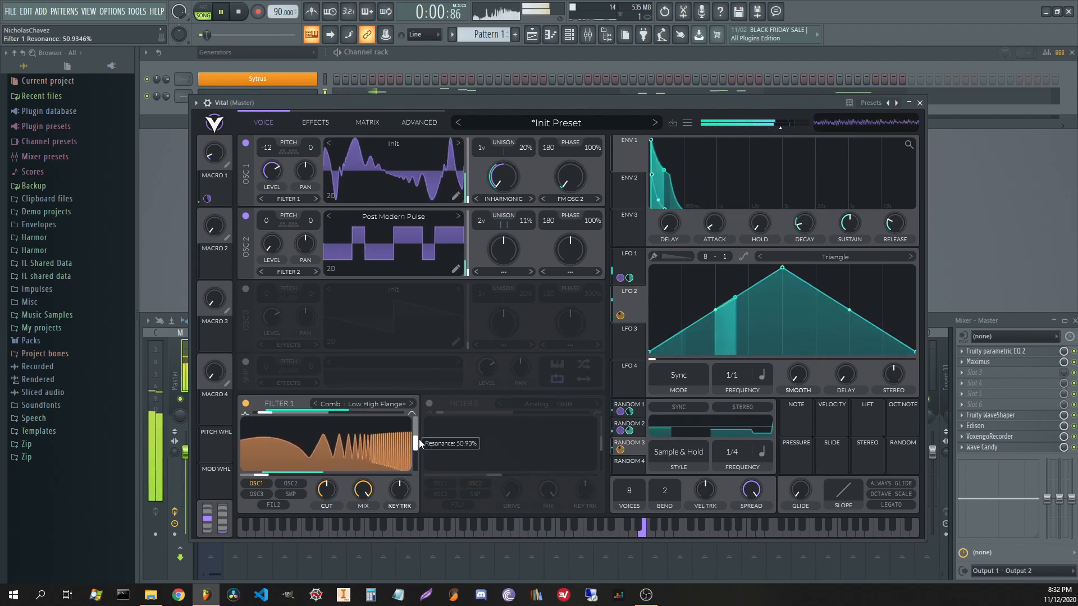
drag(419, 439, 419, 436)
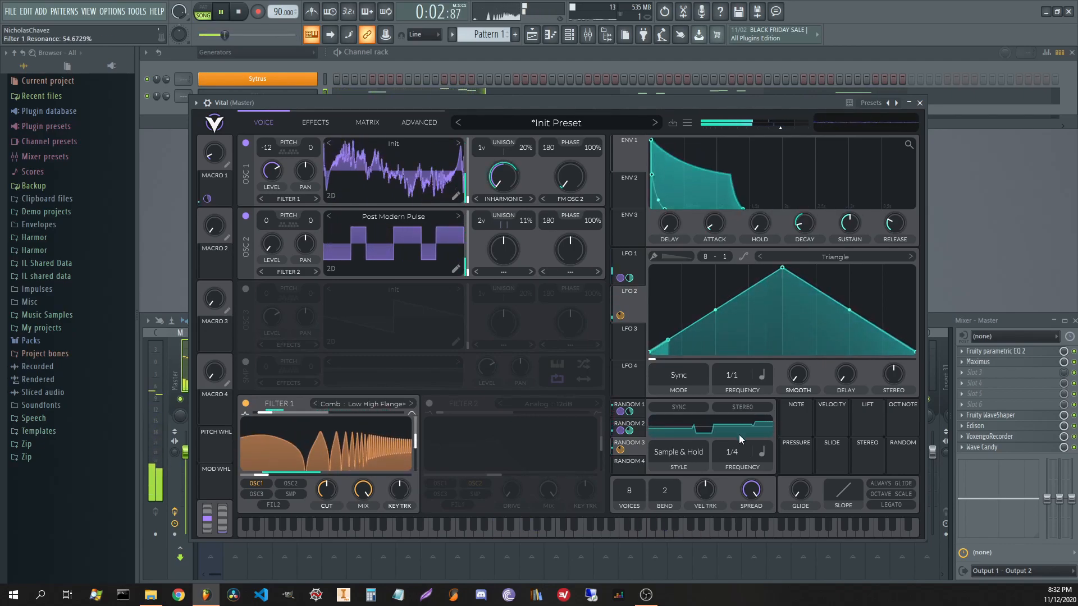
drag(737, 450, 740, 444)
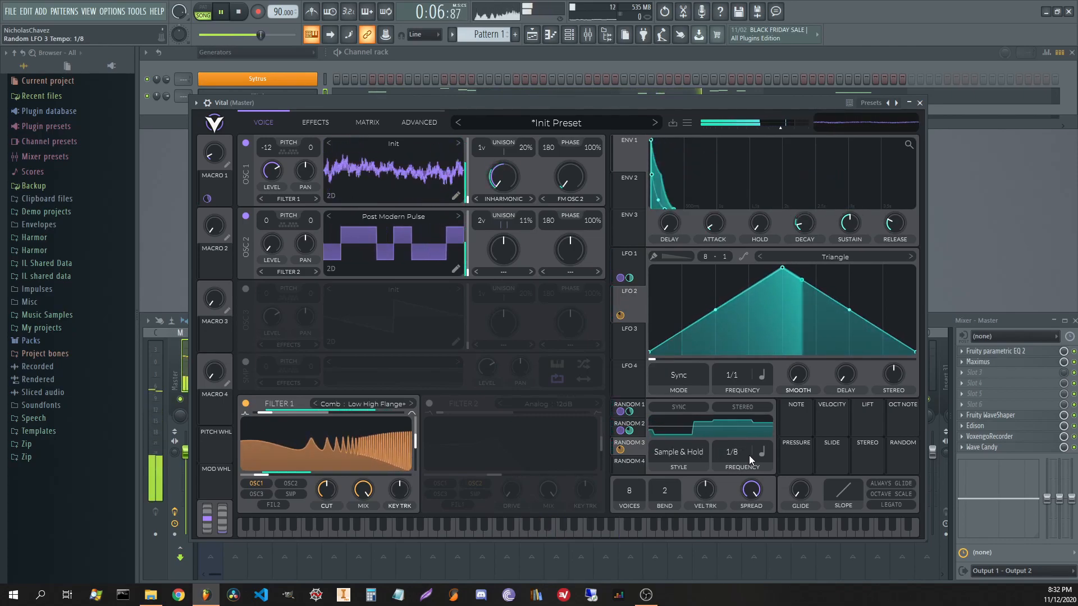
- Sweep Macro 1 while the pattern plays and settle it at about 0.21
drag(210, 149, 187, 107)
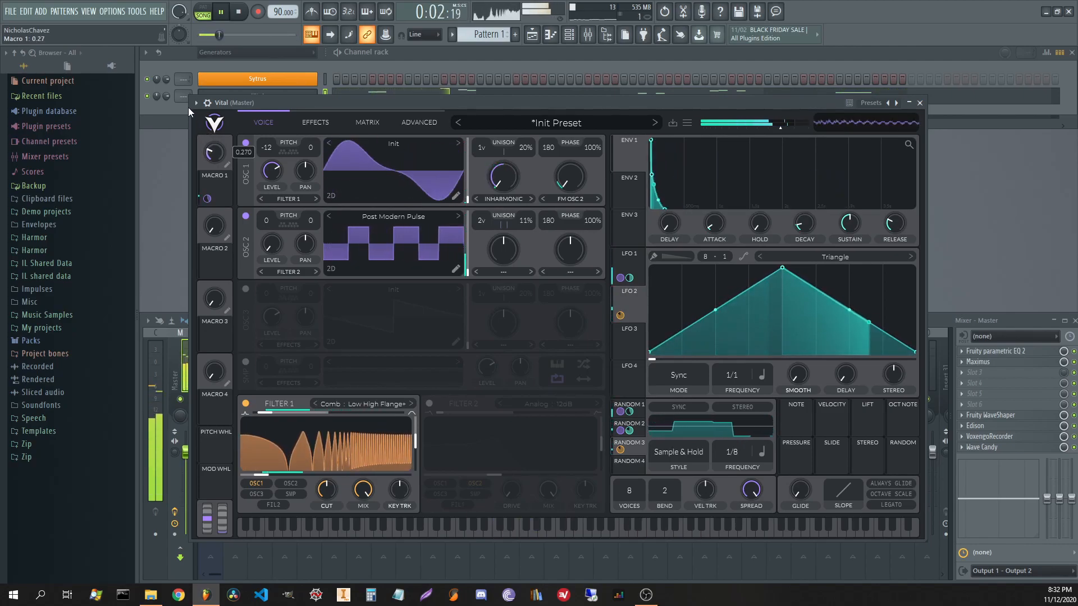
drag(208, 164, 239, 128)
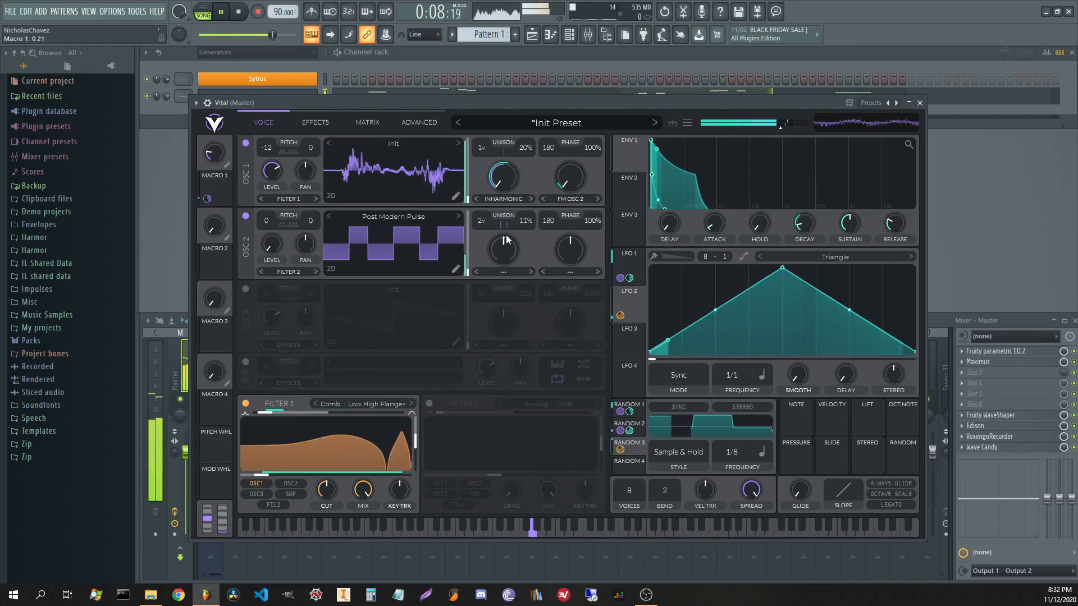
- Try Bend as Oscillator 2's distortion type, and settle on Formant with an amount of 60%
click(569, 274)
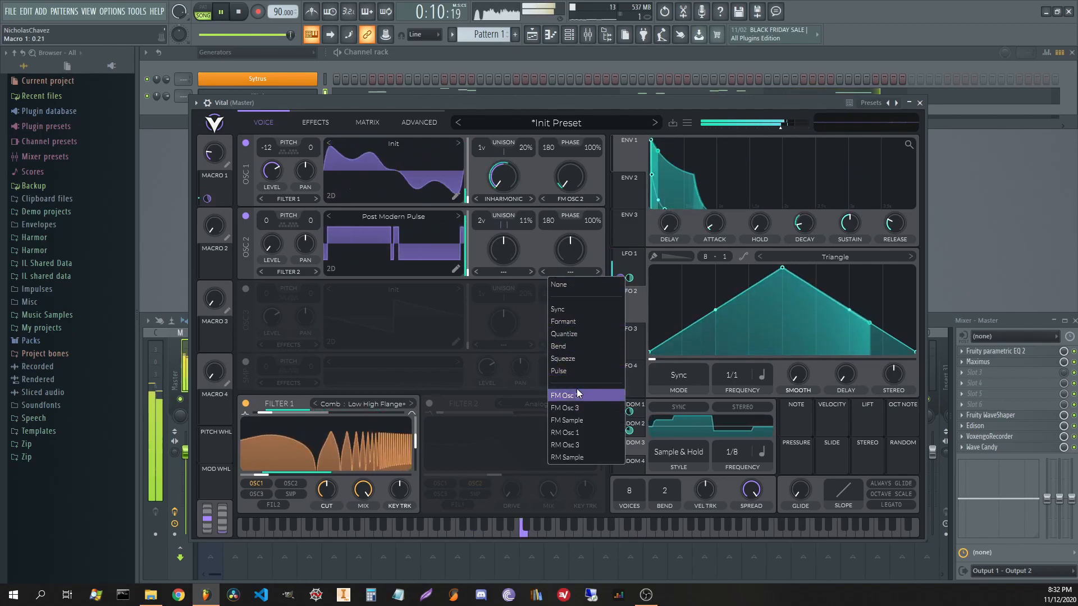
click(574, 346)
drag(570, 249, 580, 328)
click(567, 271)
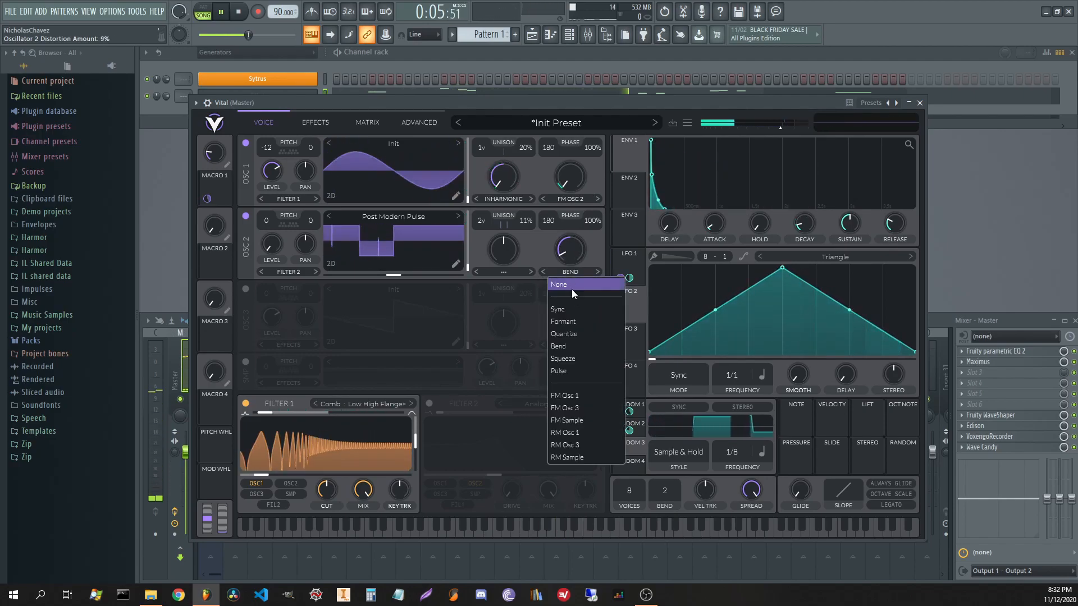
click(587, 328)
drag(570, 250, 587, 202)
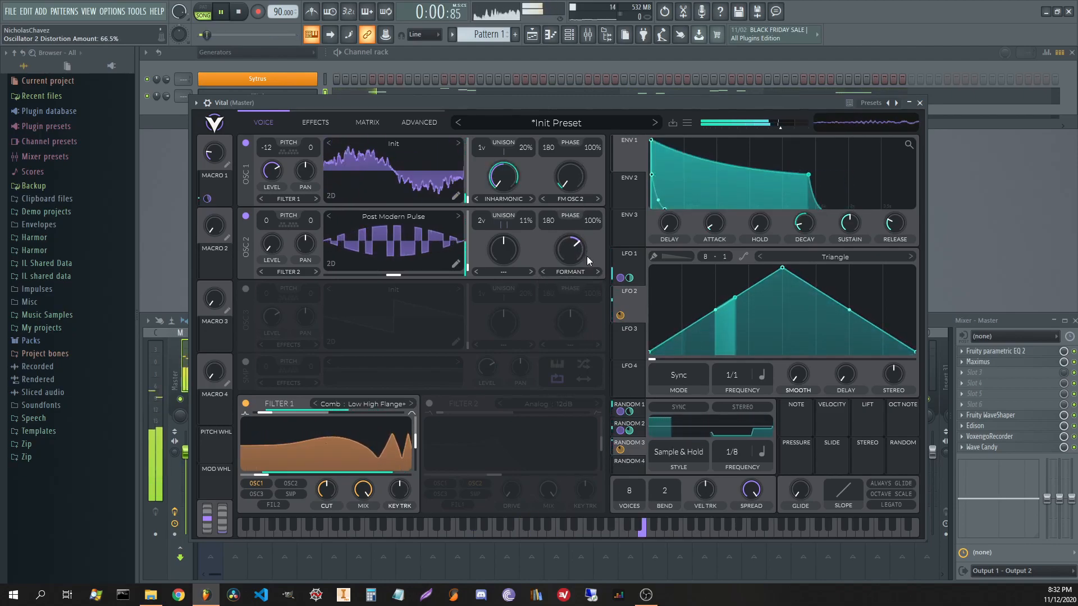
drag(568, 257, 567, 264)
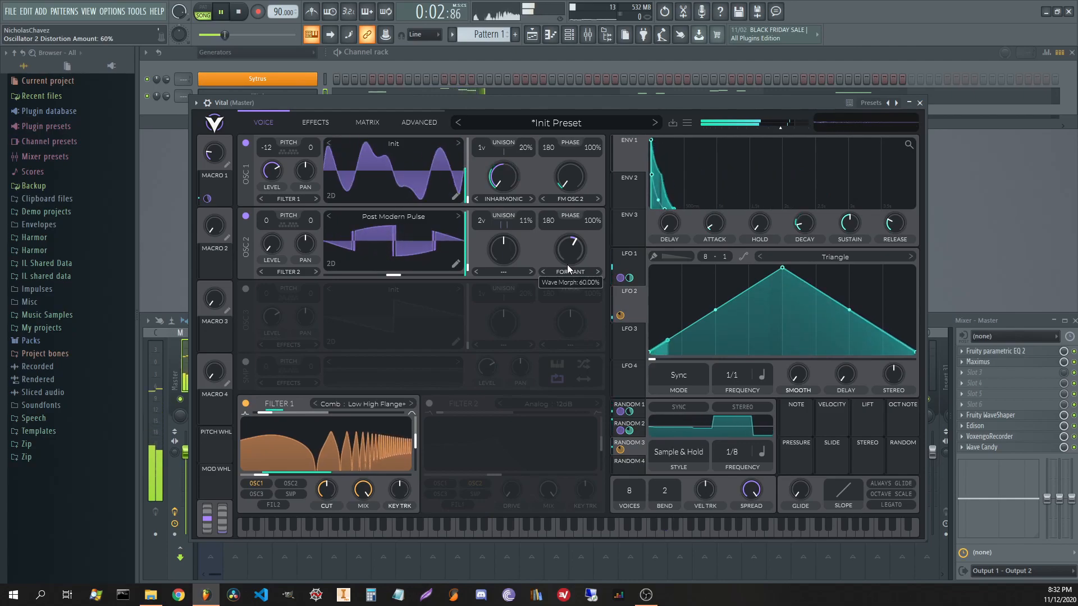
- Set Filter 1's resonance to about 52.8% and enable Filter 2 as Analog Notch Spread with a blend of about 0.556
mouse_move(414, 444)
mouse_down()
mouse_move(420, 476)
mouse_move(422, 423)
mouse_move(417, 445)
mouse_up()
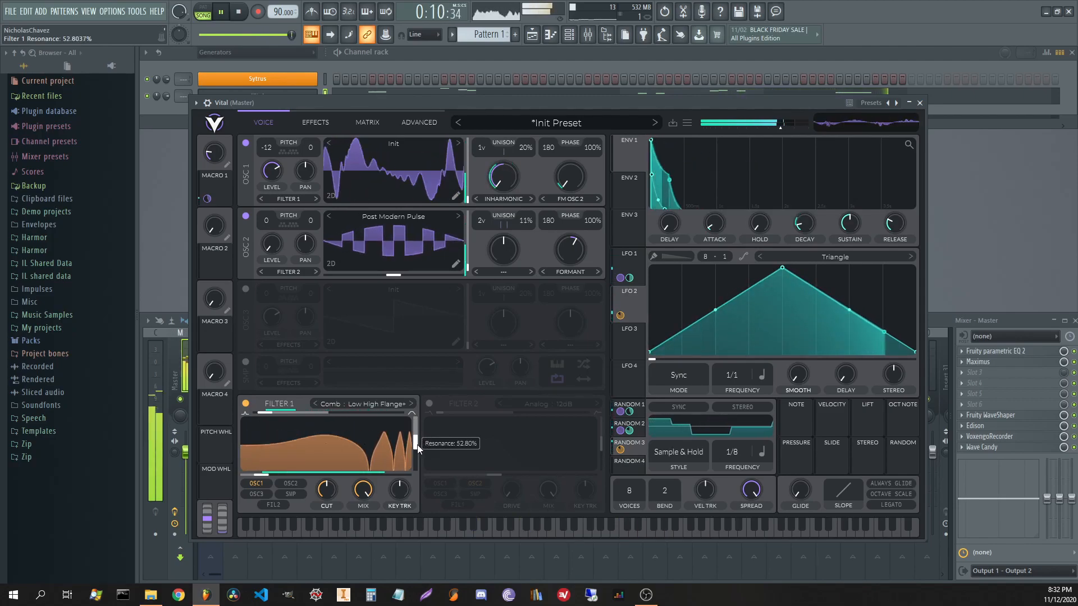
click(429, 404)
key(space)
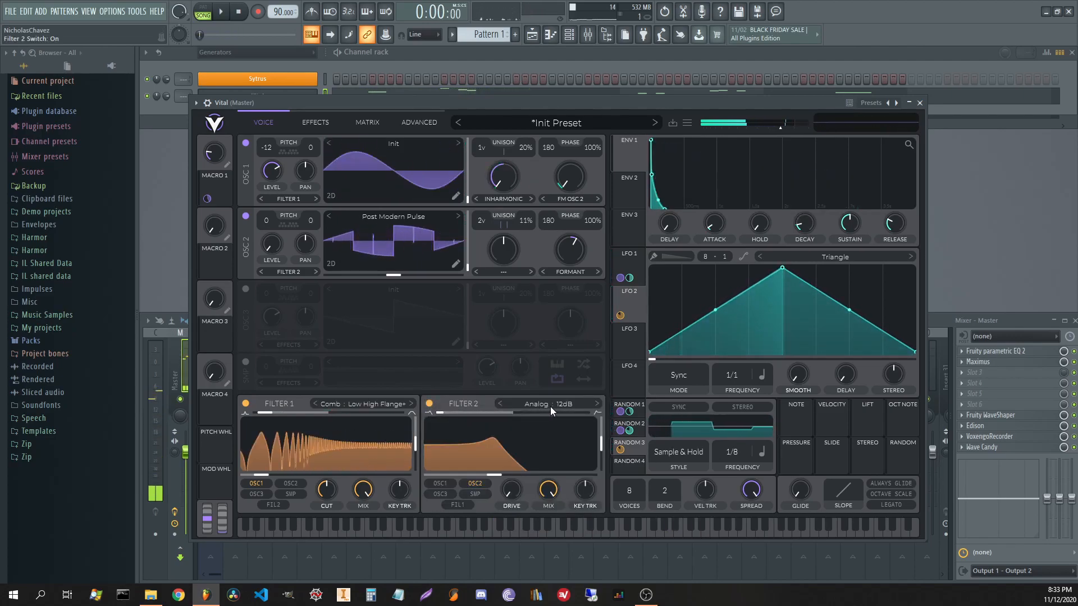
click(550, 407)
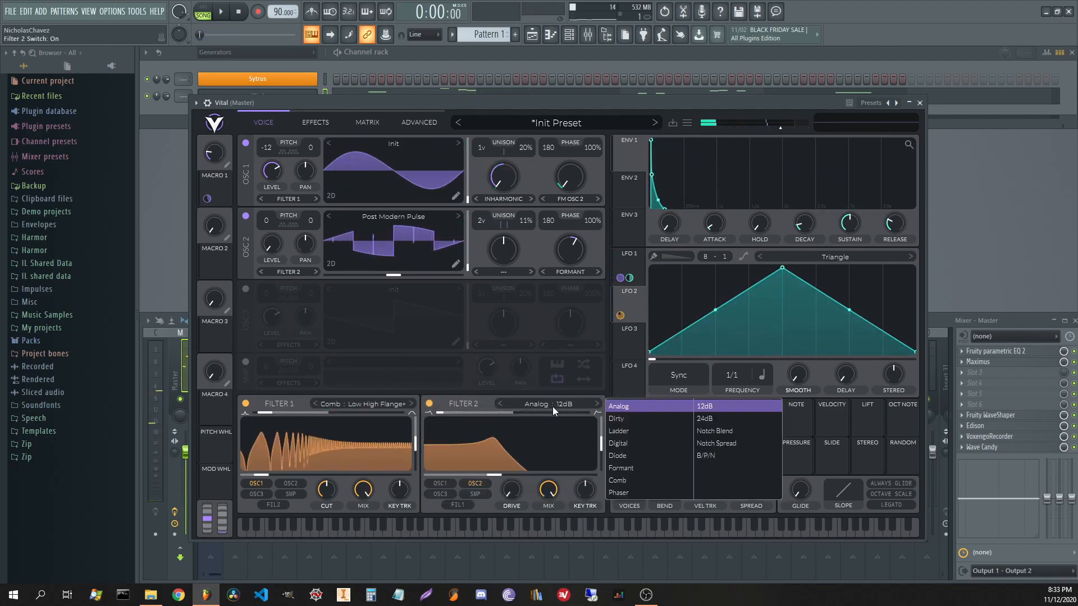
click(728, 446)
click(715, 431)
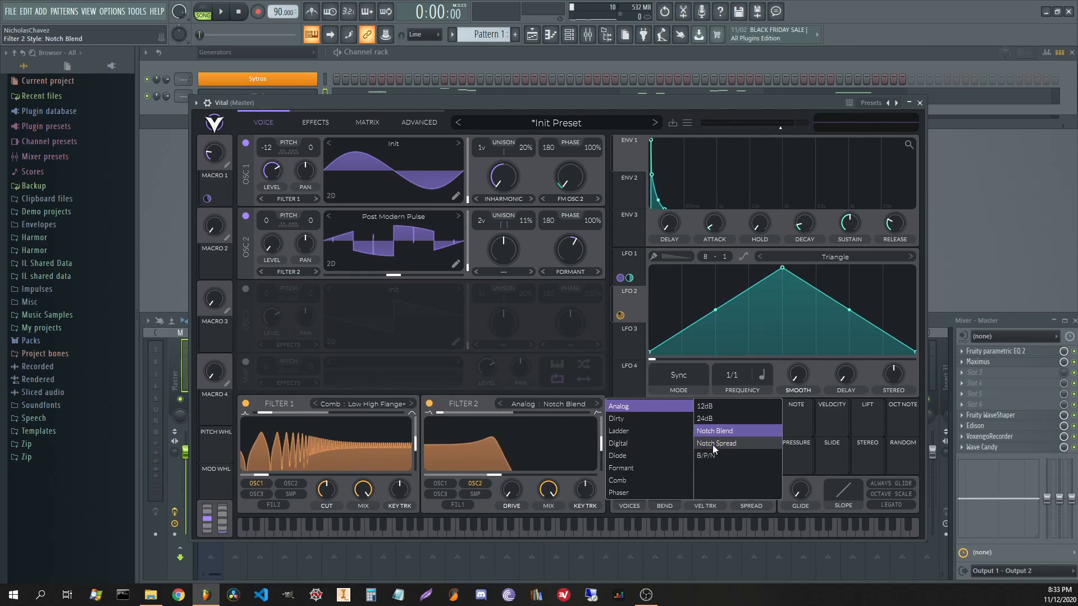
drag(440, 414, 483, 416)
click(599, 403)
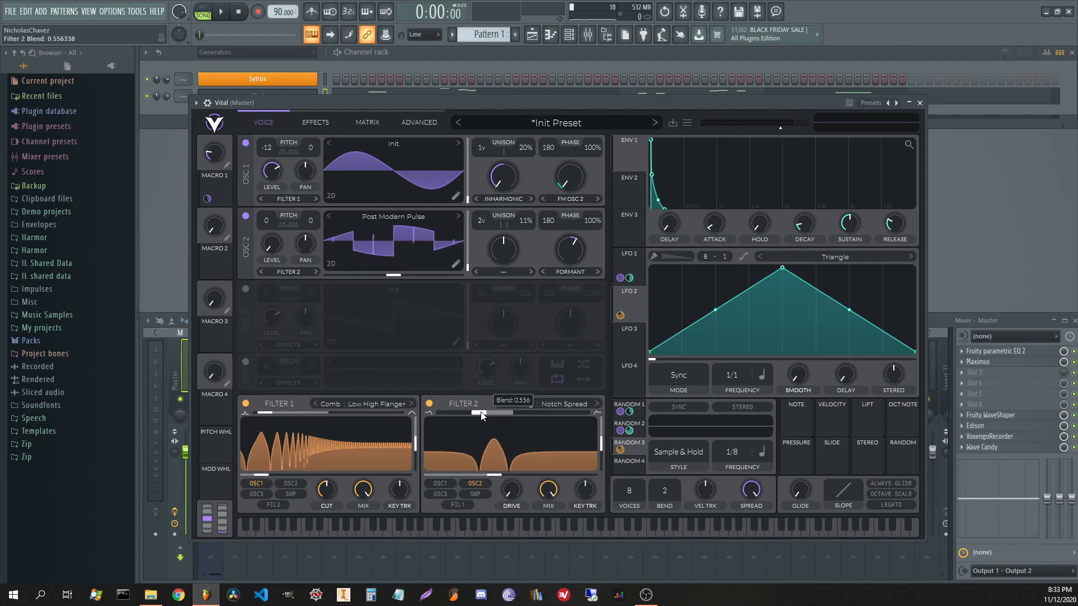
- Modulate Filter 2's blend with Random 2 at a depth of about 1.64 and audition it
click(640, 424)
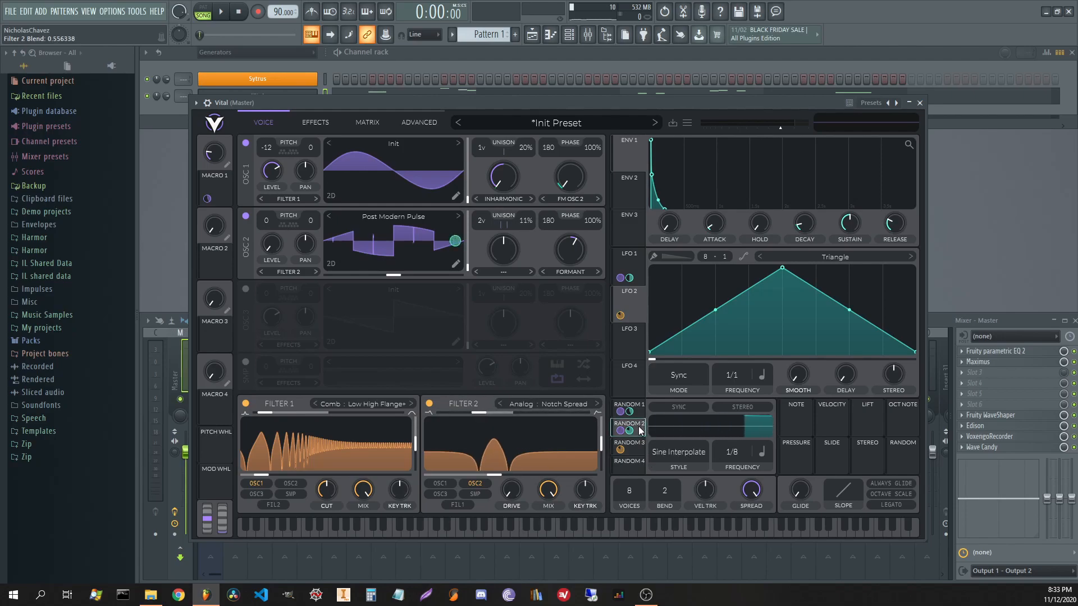
drag(629, 431, 514, 425)
key(space)
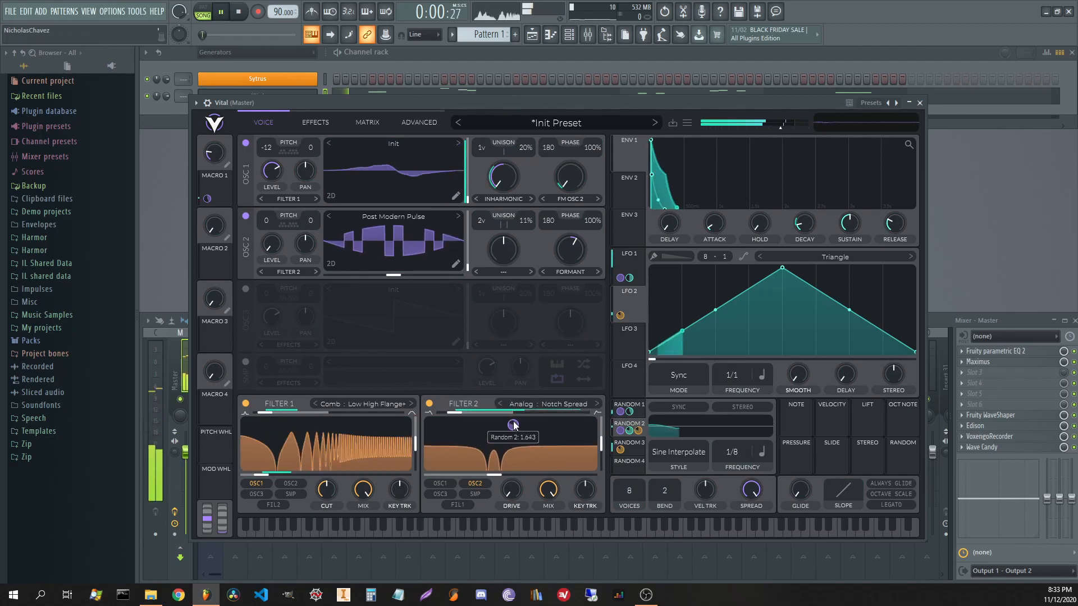
key(space)
- Remove Oscillator 2 from Filter 2's input, feed it from Filter 1 instead, and restart playback
click(468, 484)
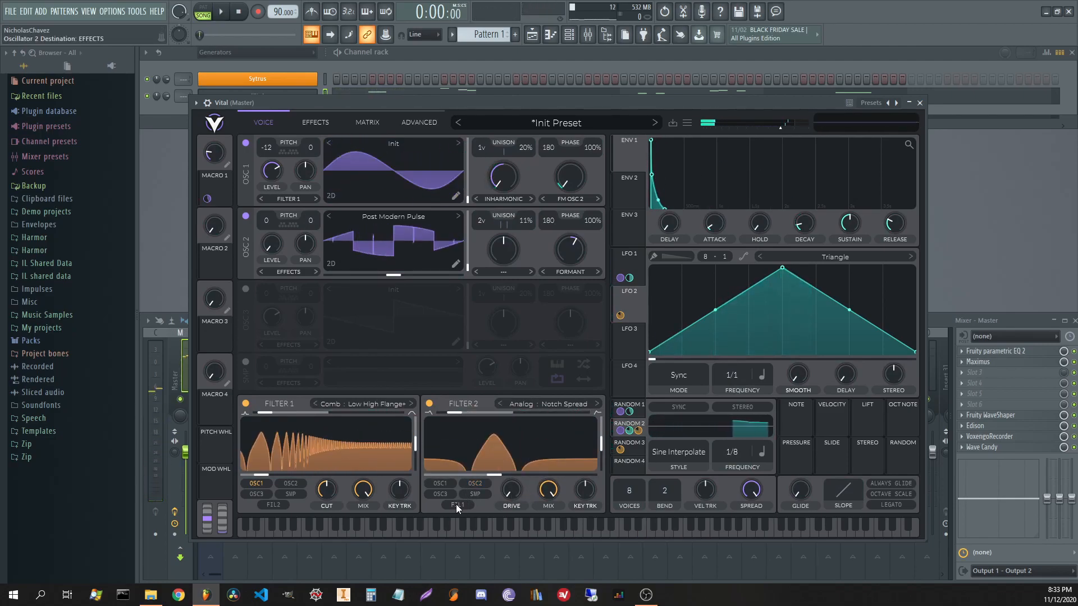
click(453, 504)
key(space)
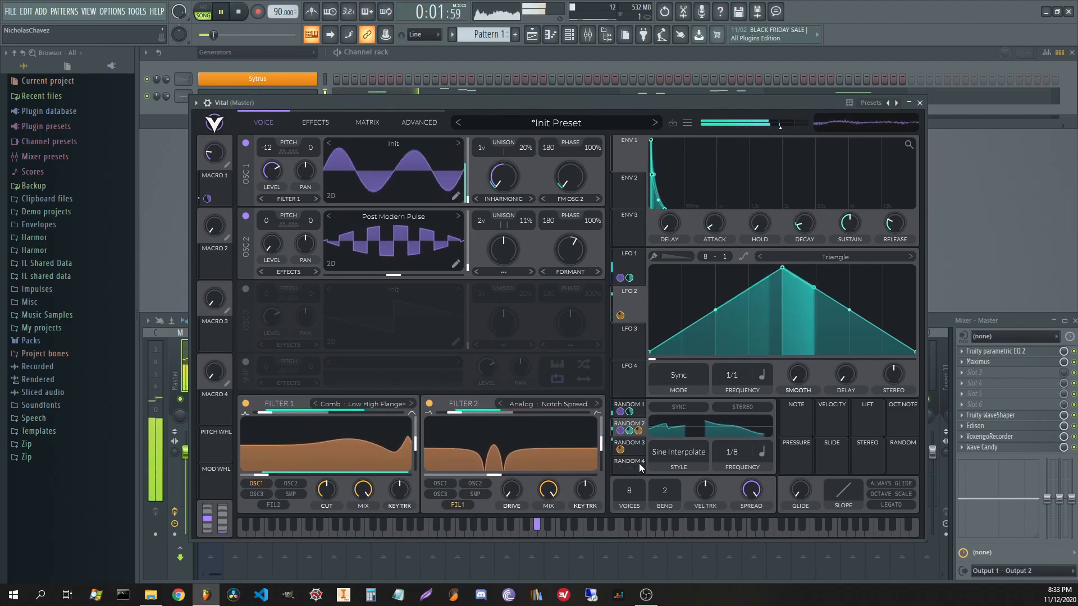
click(633, 449)
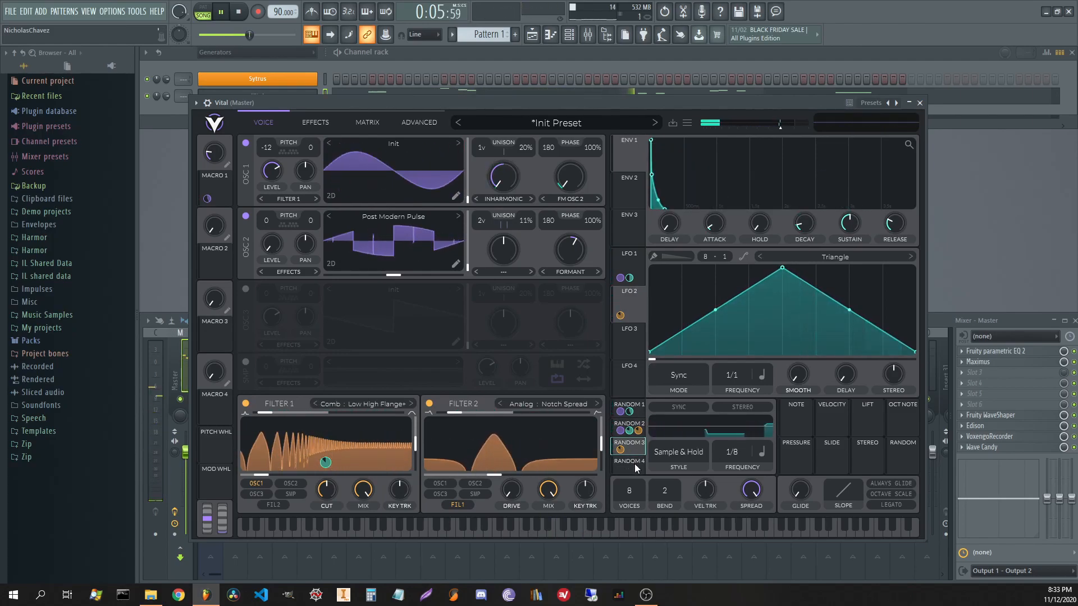
drag(632, 444, 497, 476)
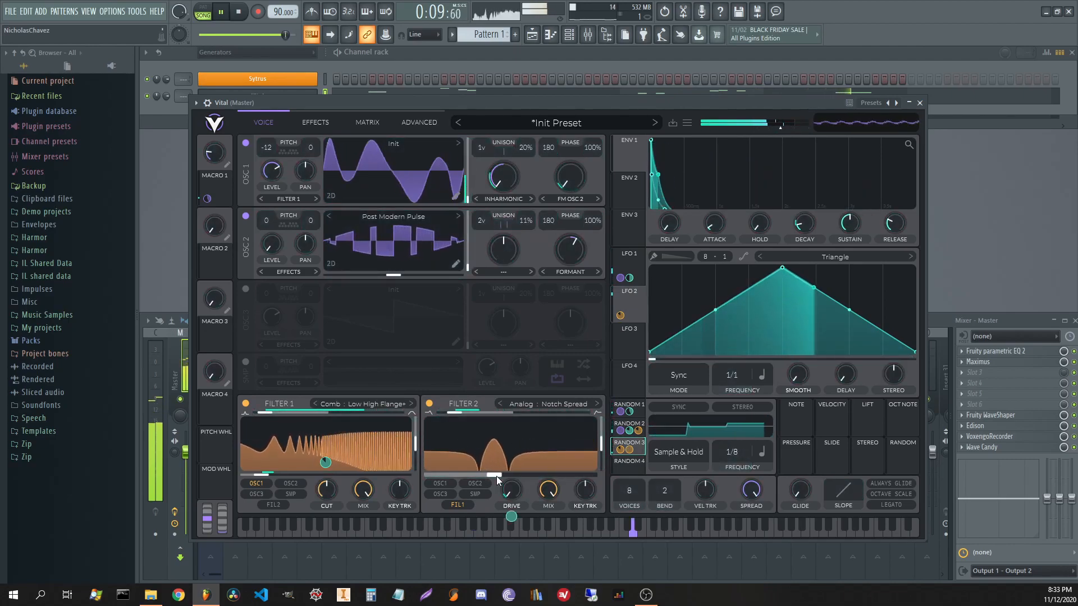
right_click(509, 488)
click(531, 508)
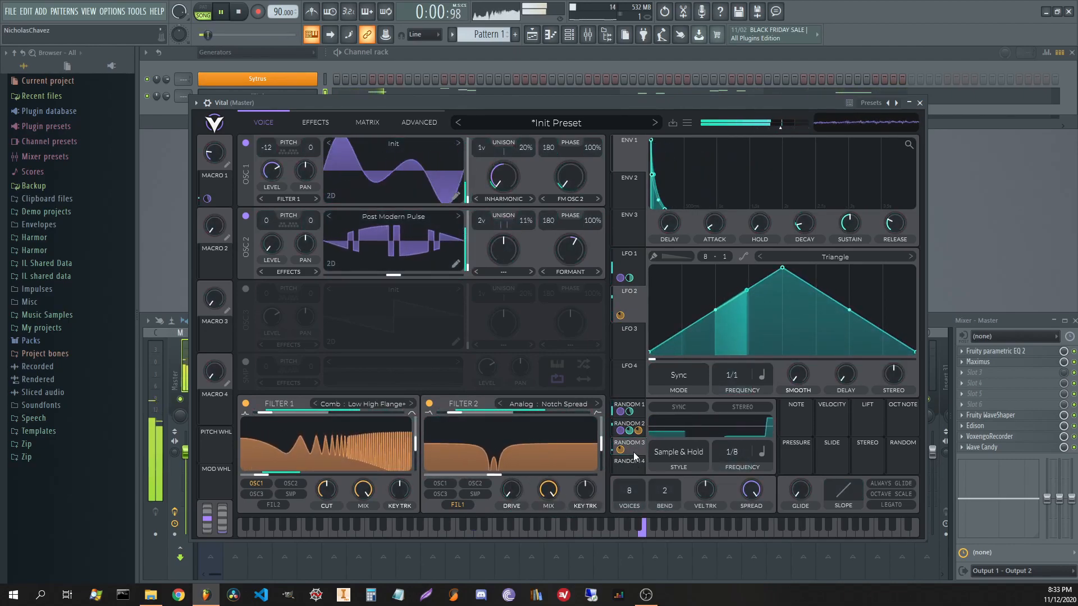
- Modulate Filter 2's cutoff with Random 3 at a depth of about -44.3 and set the filter's resonance to about 42%
drag(634, 453, 585, 477)
drag(509, 463, 510, 468)
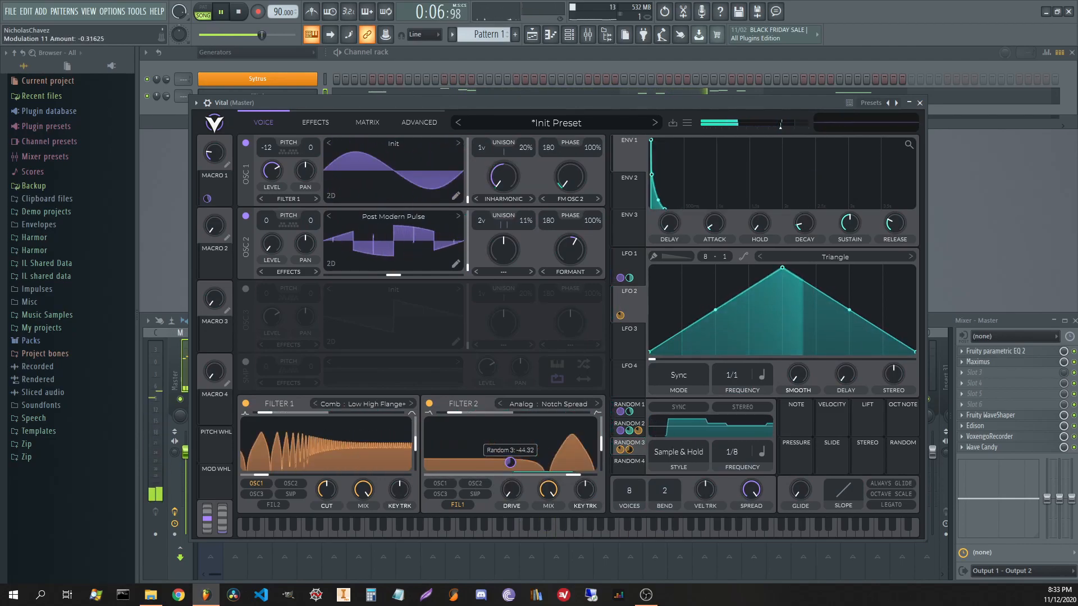
drag(599, 447, 620, 460)
- Modulate Filter 2's resonance with LFO 1 at a depth of about 0.70
click(633, 310)
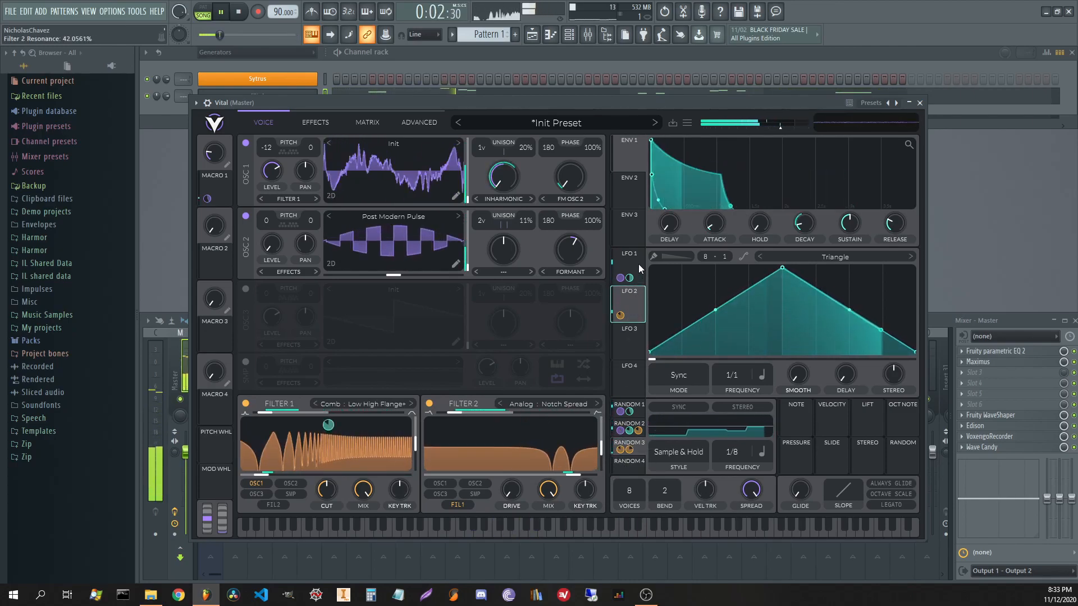
drag(629, 277, 590, 435)
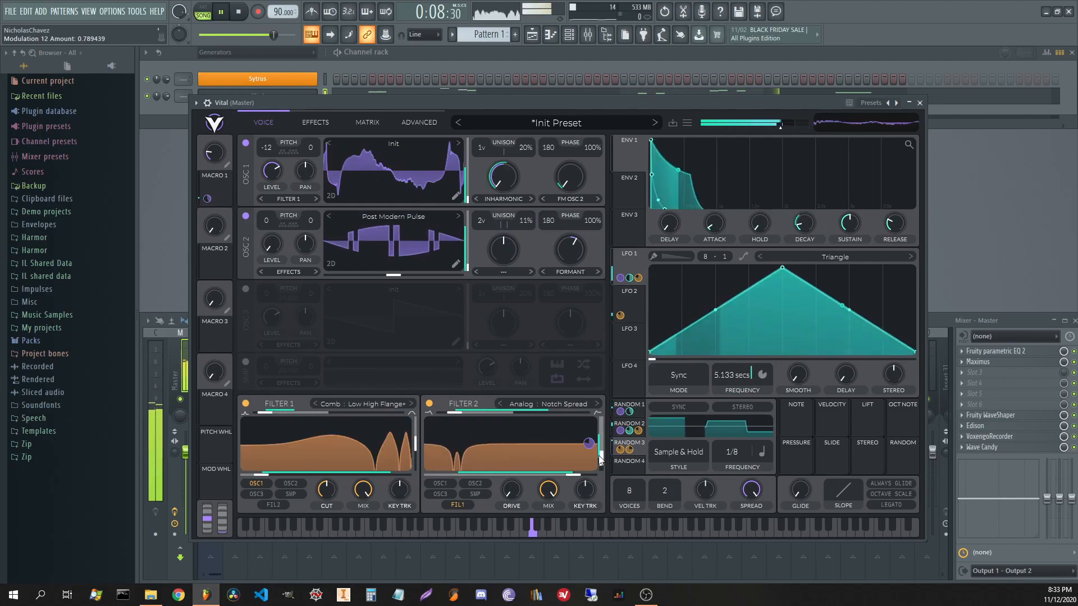
click(309, 127)
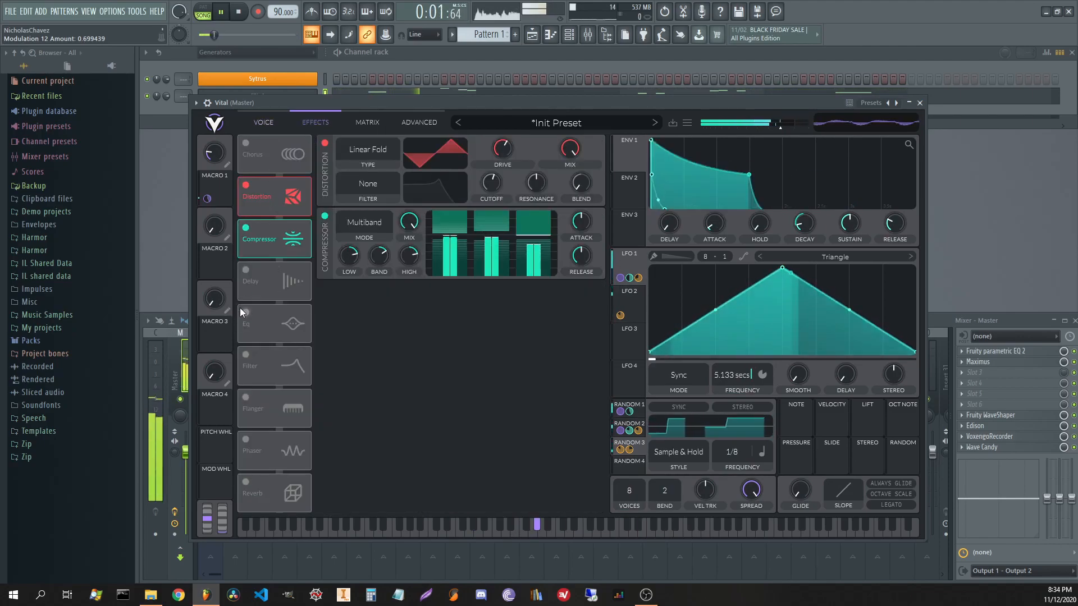
click(269, 124)
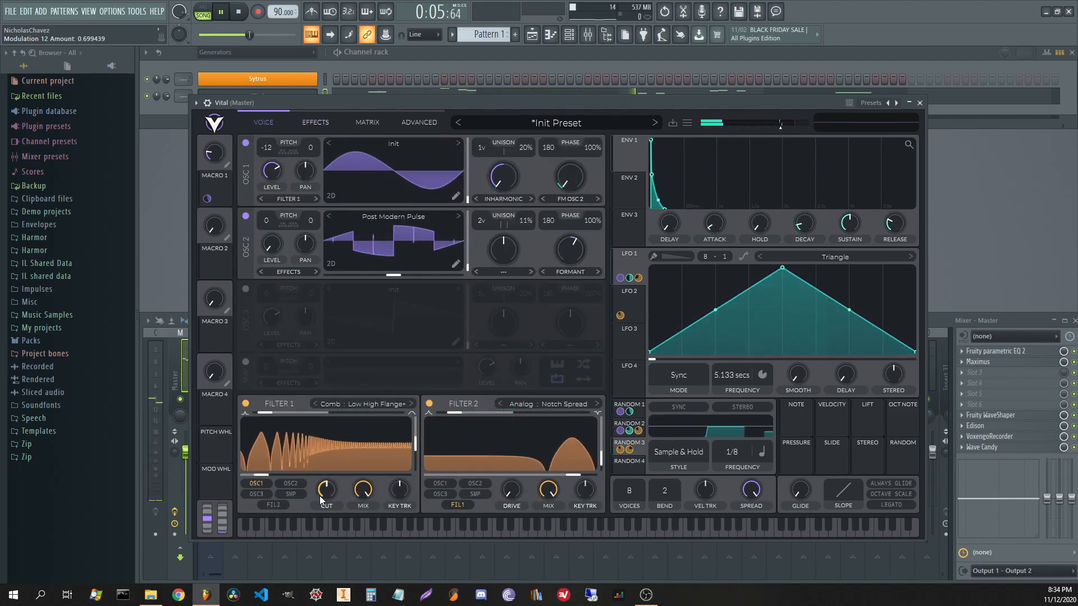
- Raise Filter 2's drive and set Filter 1's comb cut offset to about 23.1 semitones
drag(515, 493, 516, 466)
mouse_move(330, 493)
mouse_down()
mouse_move(353, 417)
mouse_move(336, 514)
mouse_move(336, 502)
mouse_up()
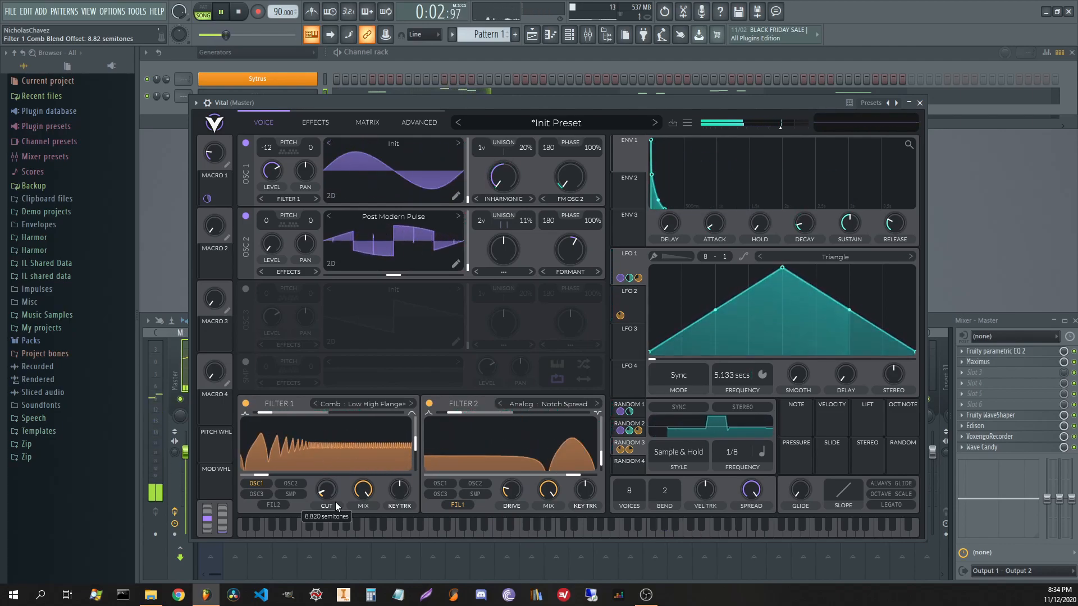
drag(336, 502, 332, 484)
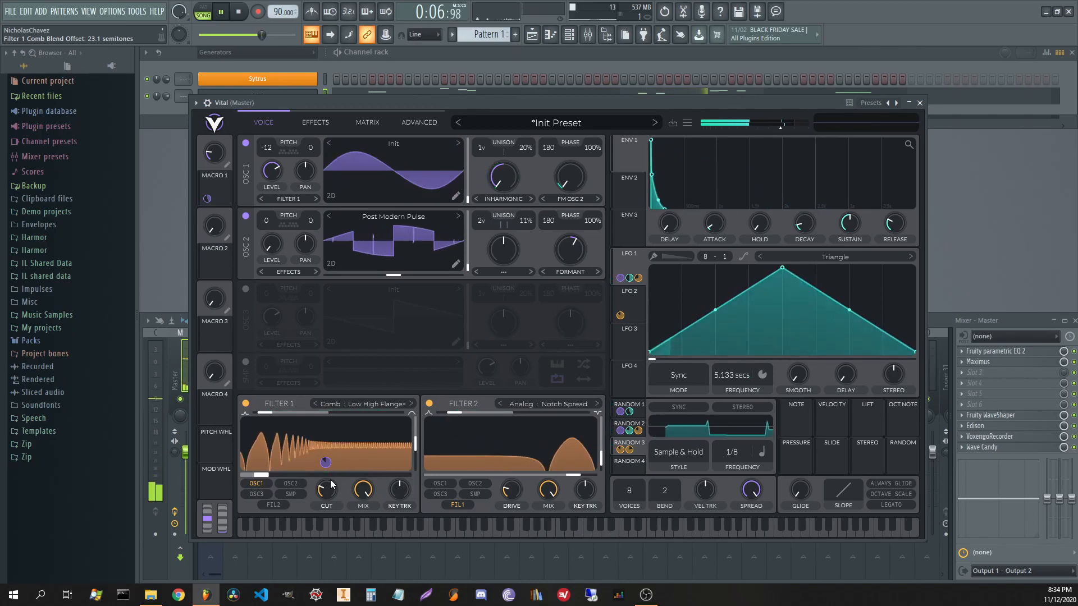
- Compare distortion drive amounts with the compressor bypassed, re-enable the compressor, and set its release to about 26.5%
click(315, 122)
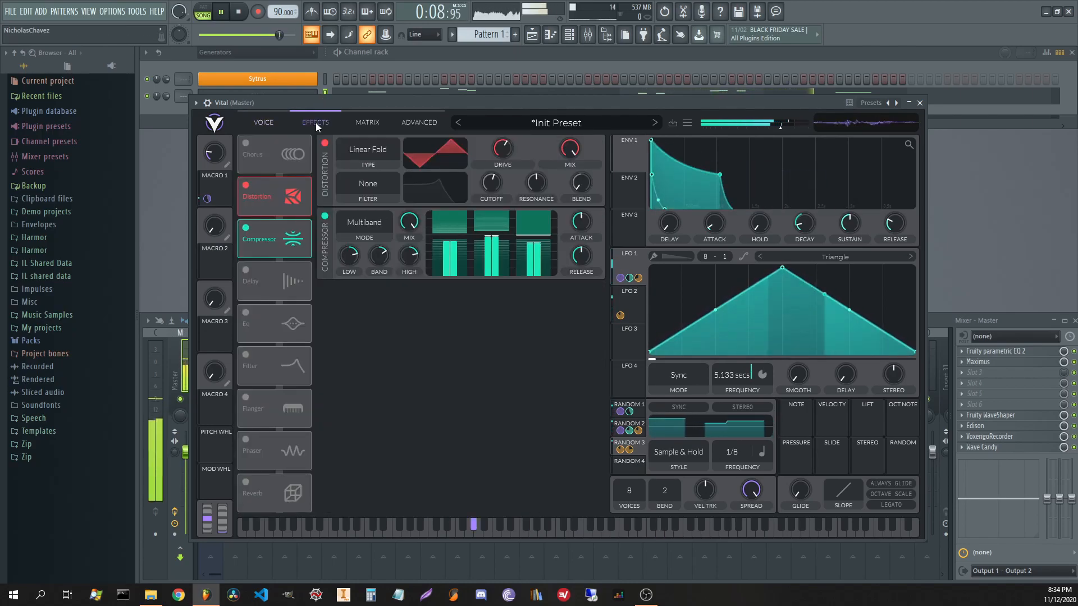
drag(503, 148, 510, 297)
key(space)
click(324, 216)
drag(503, 149, 522, 102)
key(space)
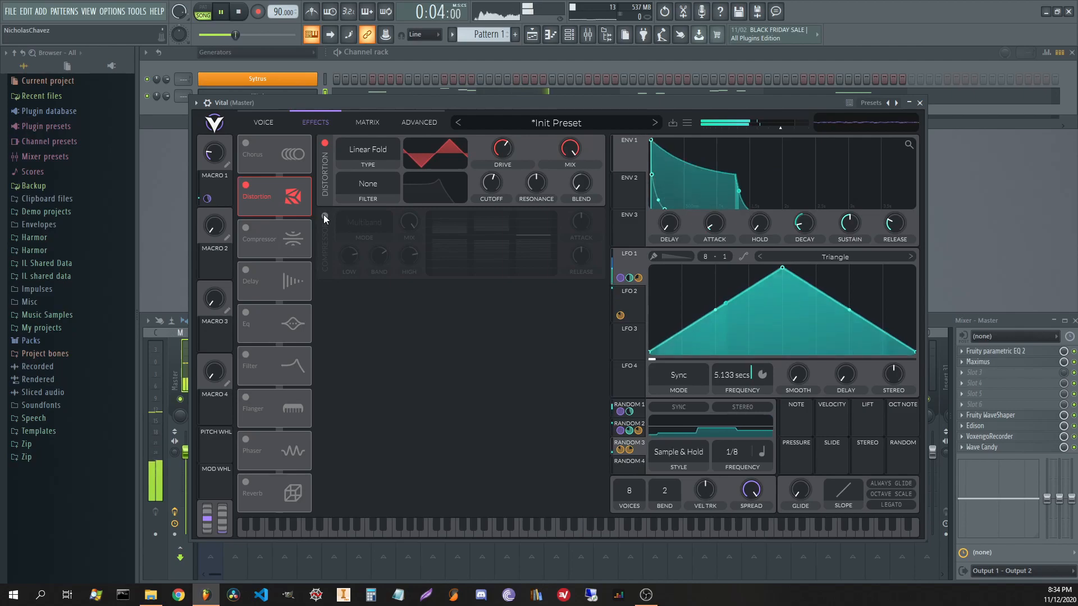
click(325, 217)
drag(588, 263, 586, 281)
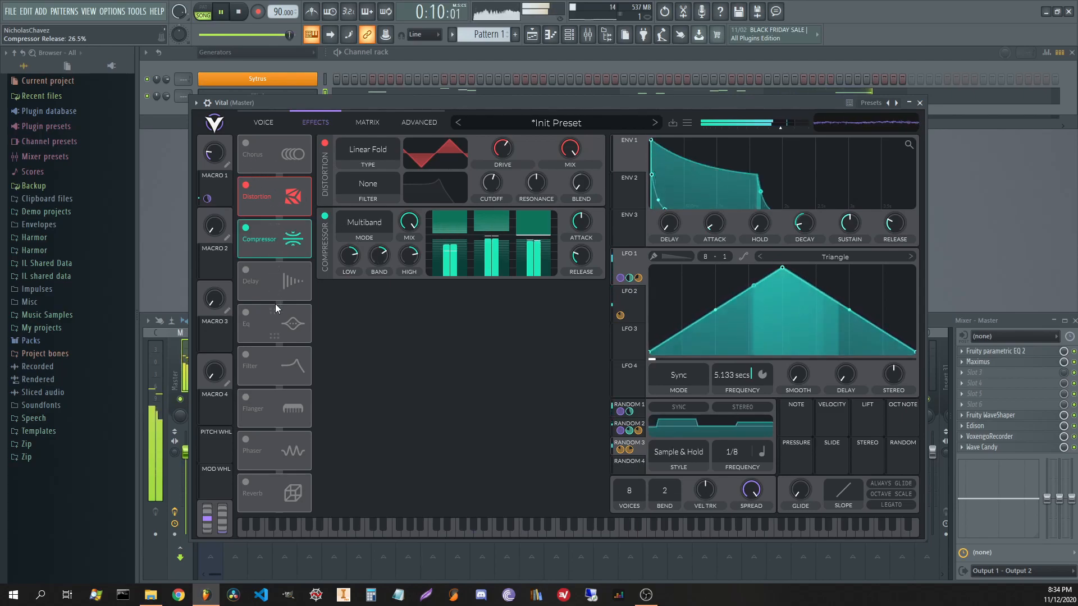
- Enable the Delay effect and place it between Distortion and Compressor in the effects chain
click(244, 271)
drag(260, 278, 274, 234)
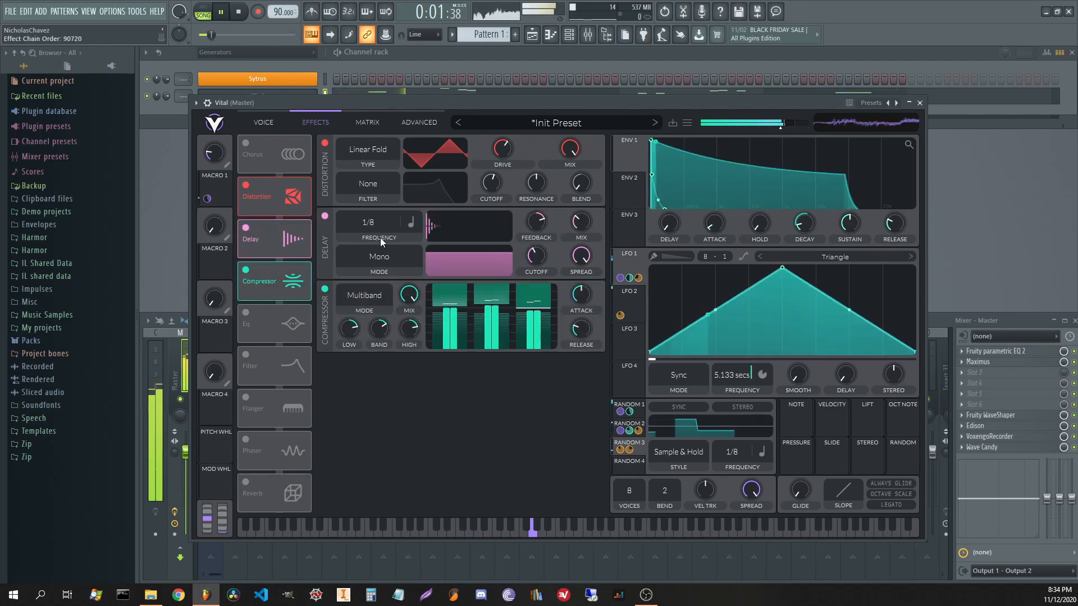
key(space)
- Switch the delay frequency to Seconds and set it to 0.001 secs while auditioning
click(413, 224)
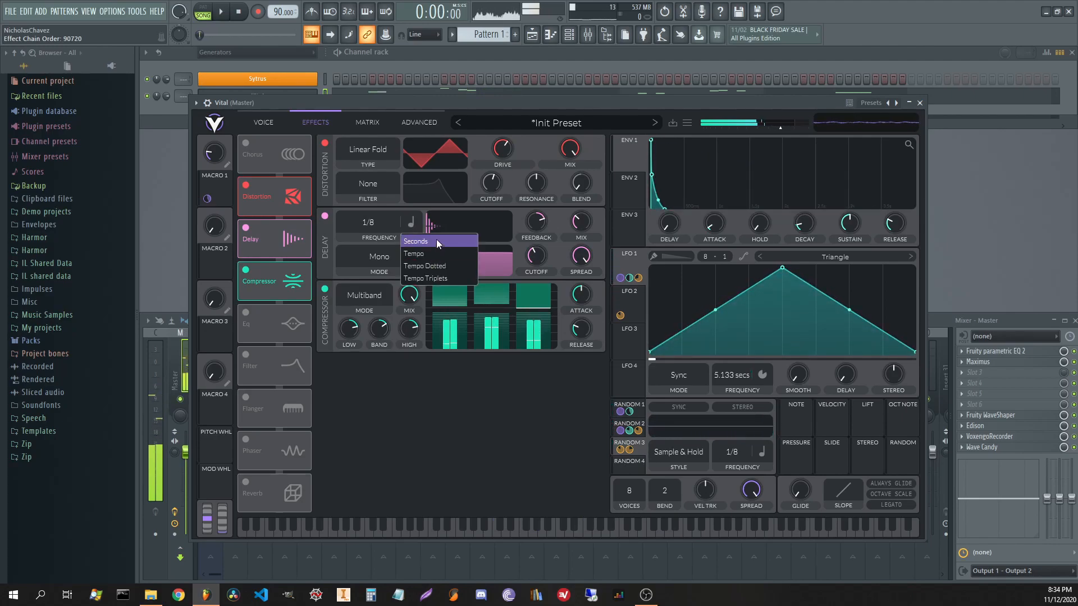
click(436, 241)
key(space)
mouse_move(366, 223)
mouse_down()
mouse_move(369, 261)
mouse_move(369, 221)
mouse_move(383, 211)
mouse_up()
key(space)
- Modulate the delay frequency with Macro 2 at a depth of about -0.63 and sweep Macro 2 to audition it
drag(209, 263, 399, 141)
drag(366, 252, 366, 298)
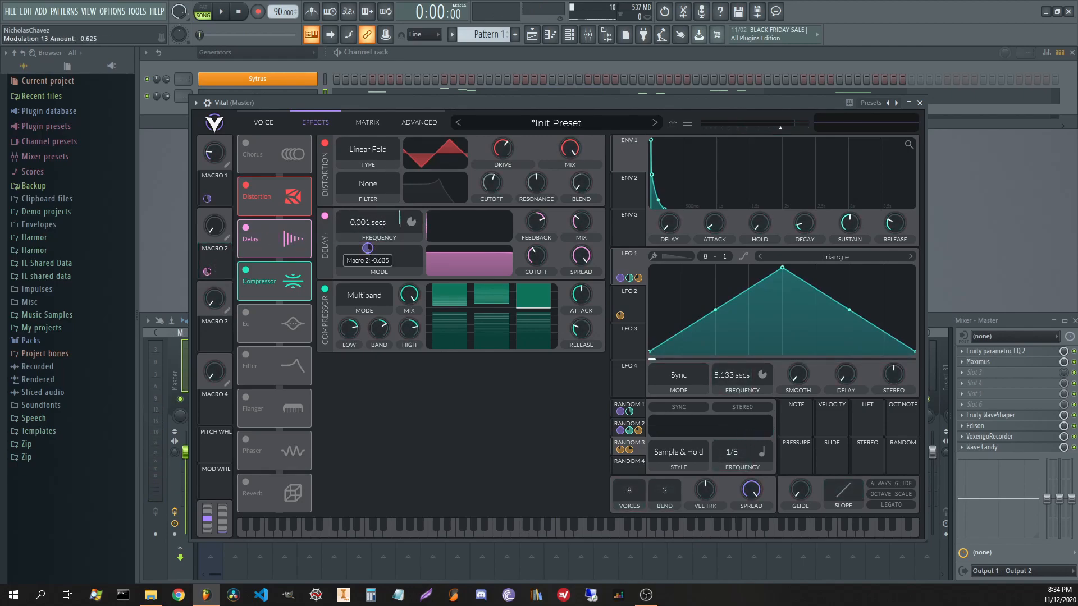
key(space)
drag(215, 228, 234, 127)
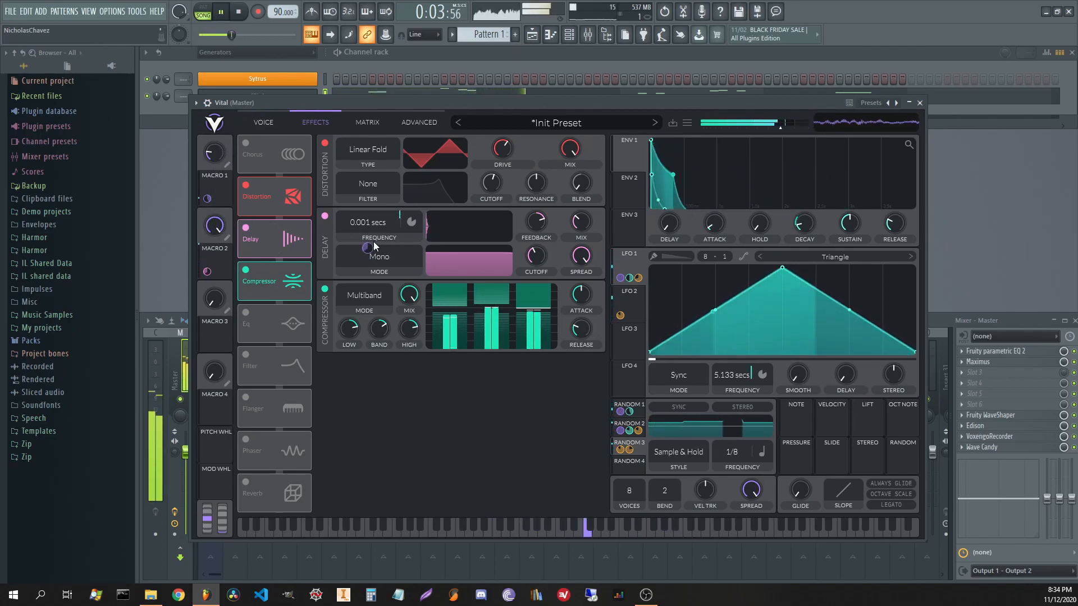
drag(368, 247, 367, 250)
drag(214, 226, 128, 237)
- Set the delay's feedback to 62% and its filter spread to 1
drag(540, 225, 541, 221)
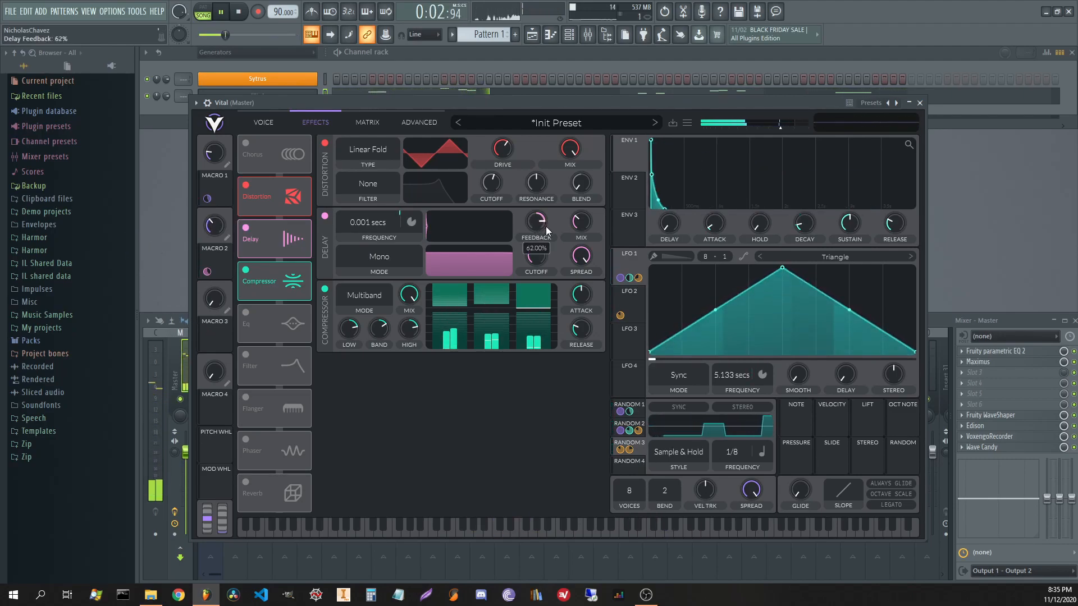
drag(580, 257, 585, 290)
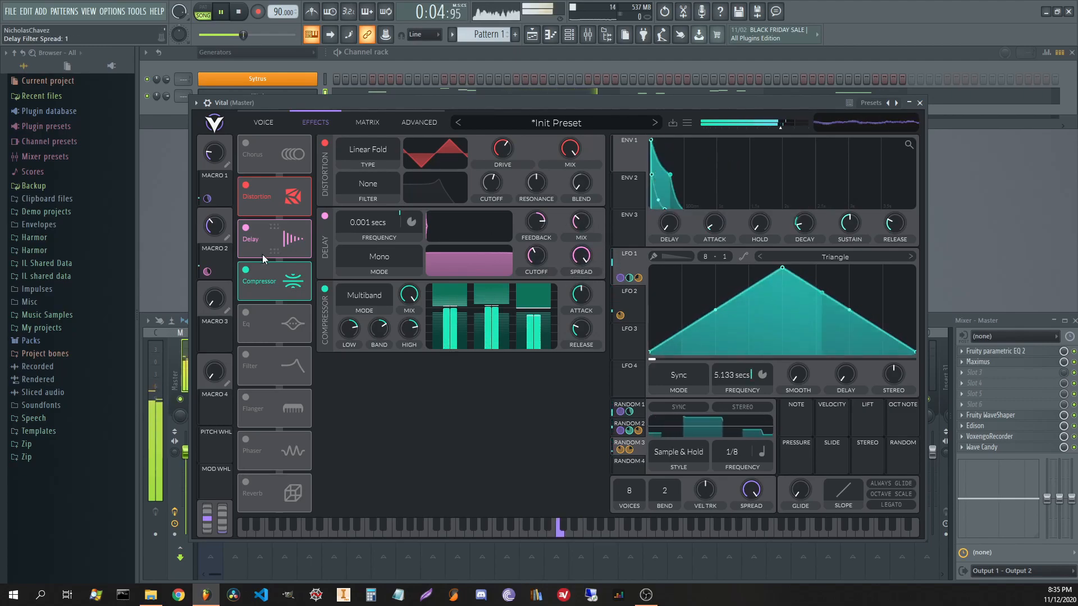
- Set the delay frequency to about 0.011 secs while sweeping Macro 2, and move Delay ahead of Distortion in the effects chain
drag(216, 224, 227, 193)
drag(366, 232, 366, 222)
drag(220, 227, 240, 317)
drag(258, 247, 269, 203)
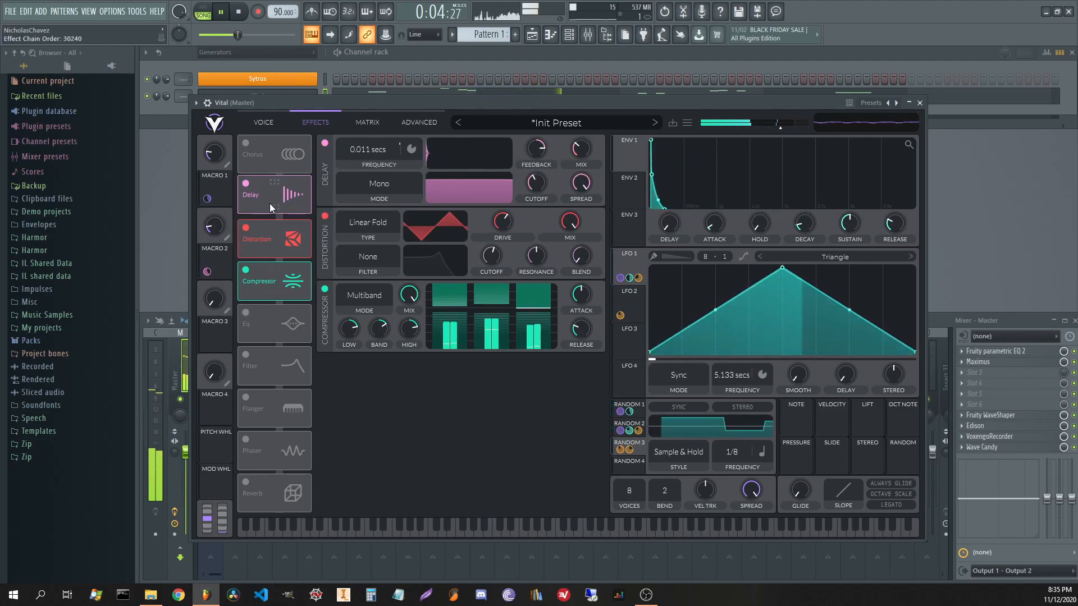
- Sweep Macro 2 to 0.285 and try the Down Sample distortion with its drive lowered to about -29.4 dB
drag(217, 227, 258, 255)
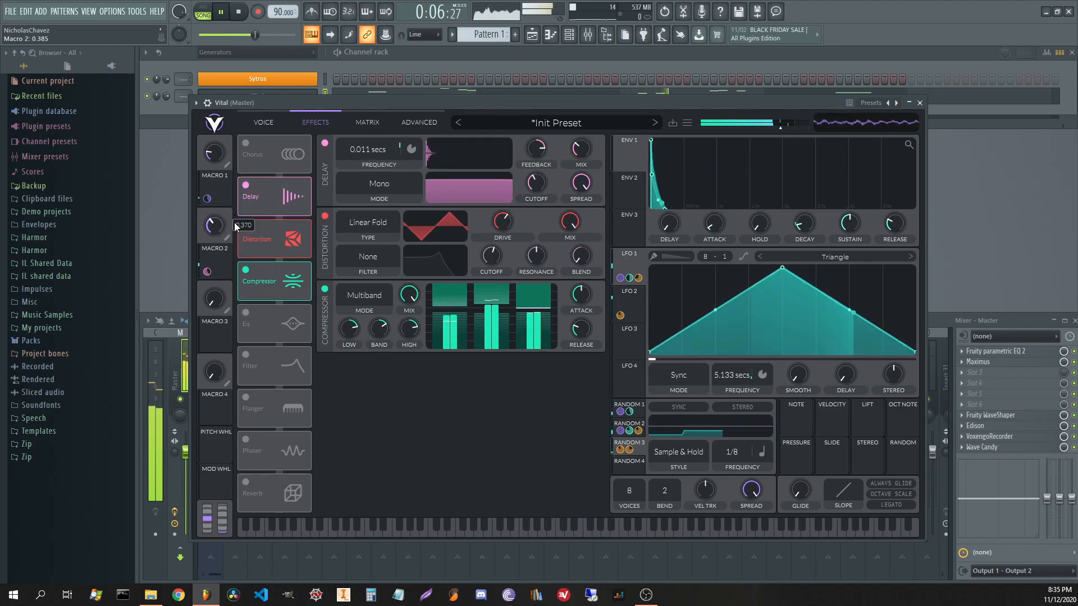
key(space)
click(382, 230)
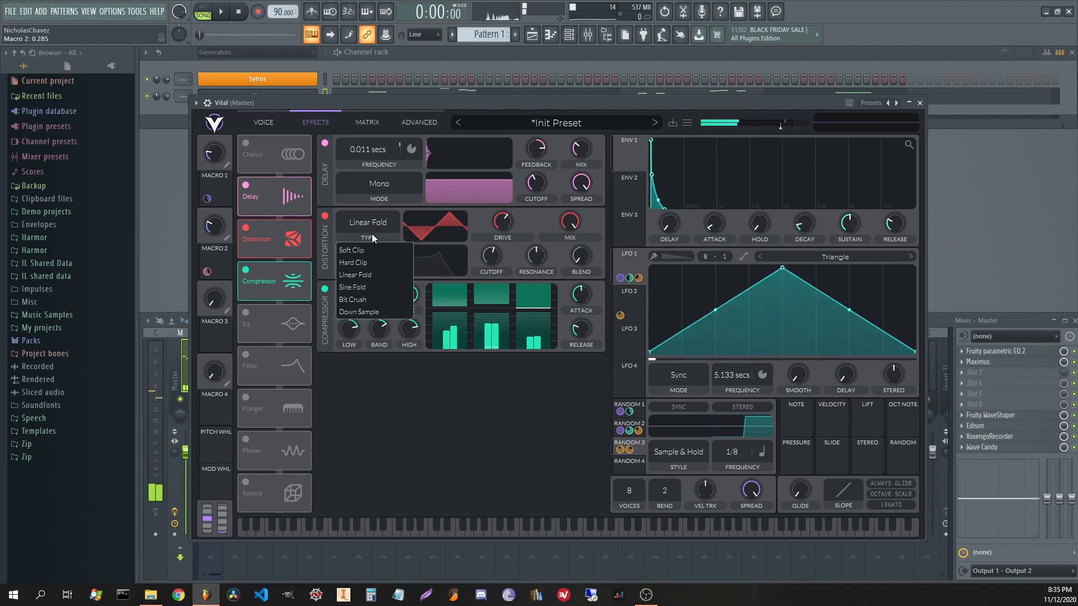
click(373, 313)
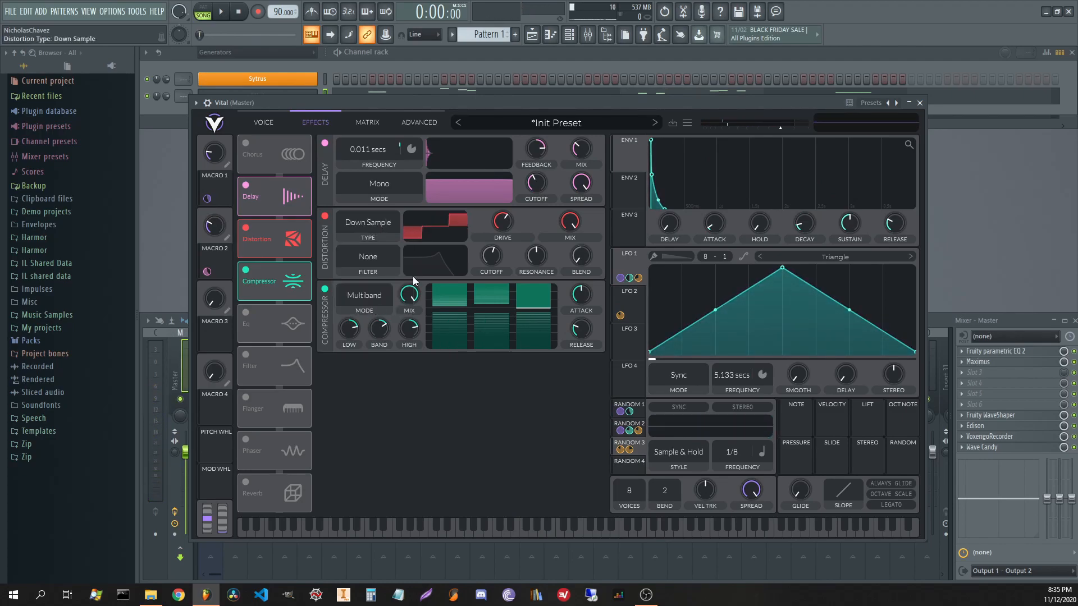
key(space)
drag(492, 222, 500, 261)
drag(533, 317, 443, 274)
key(space)
- Try the Bit Crush distortion type and sweep its drive to about -29.4 dB during playback
click(385, 230)
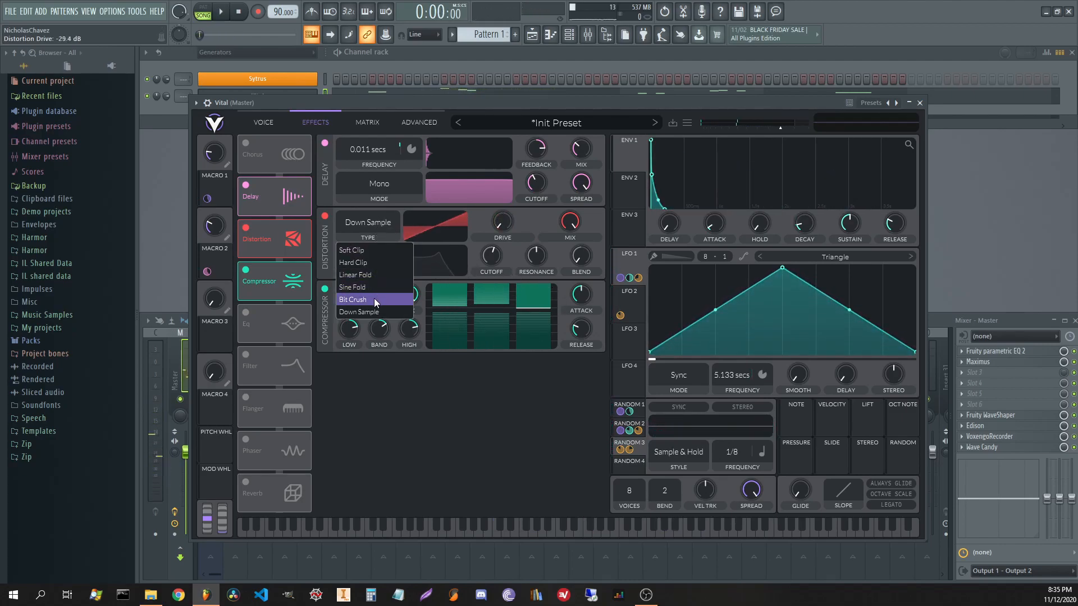
click(353, 300)
key(space)
drag(507, 224, 390, 234)
- Try the Down Sample distortion again during playback, sweeping its drive to about -29.7 dB
click(381, 236)
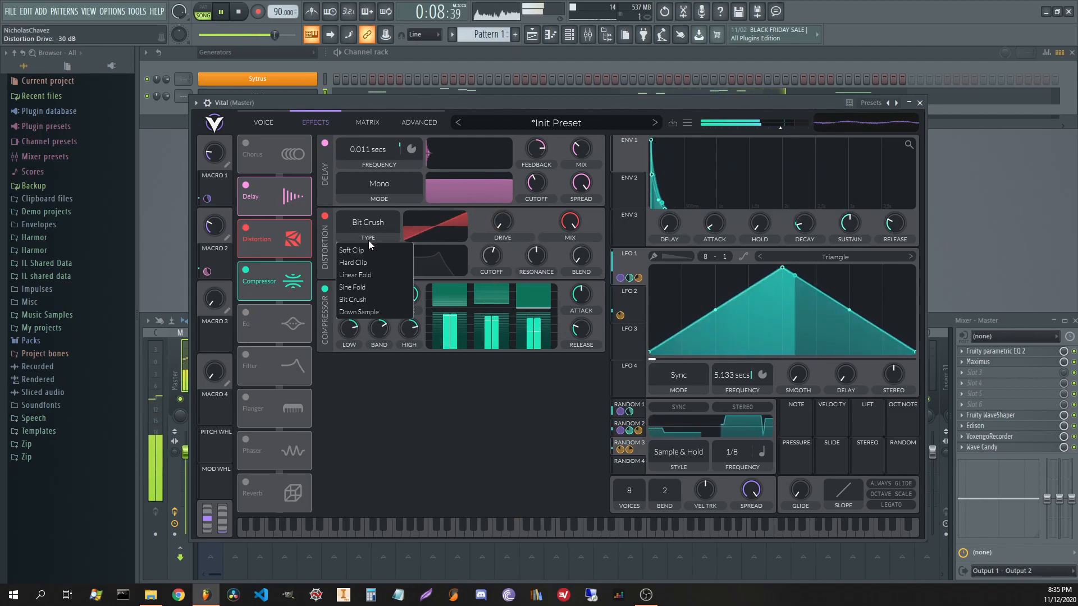
click(387, 312)
drag(497, 227, 476, 267)
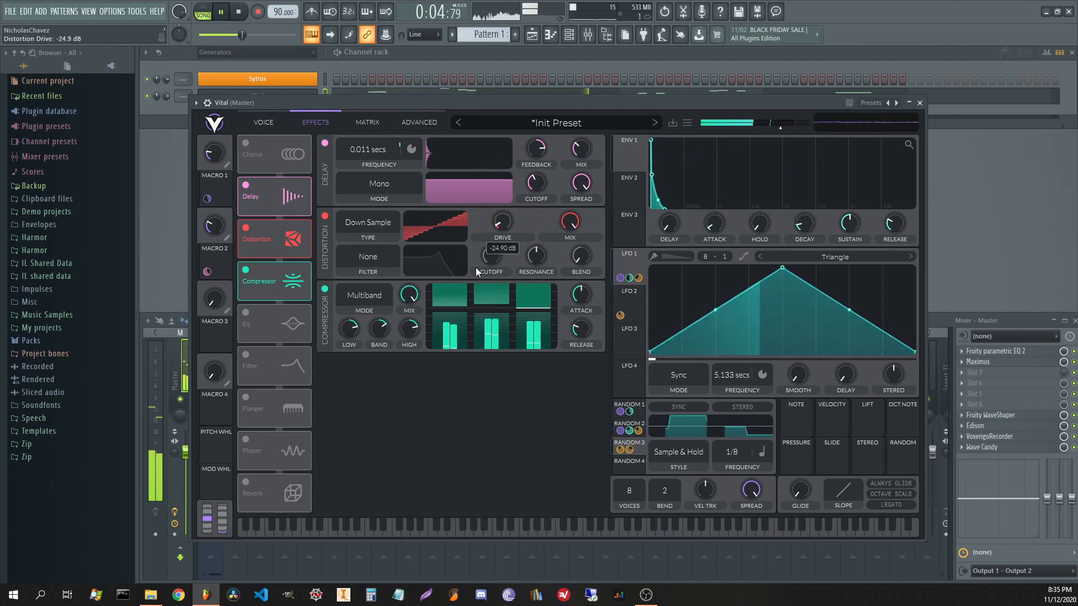
- Try the Sine Fold distortion with its drive raised to about 5.4 dB and Macro 1 at about 0.325
click(354, 222)
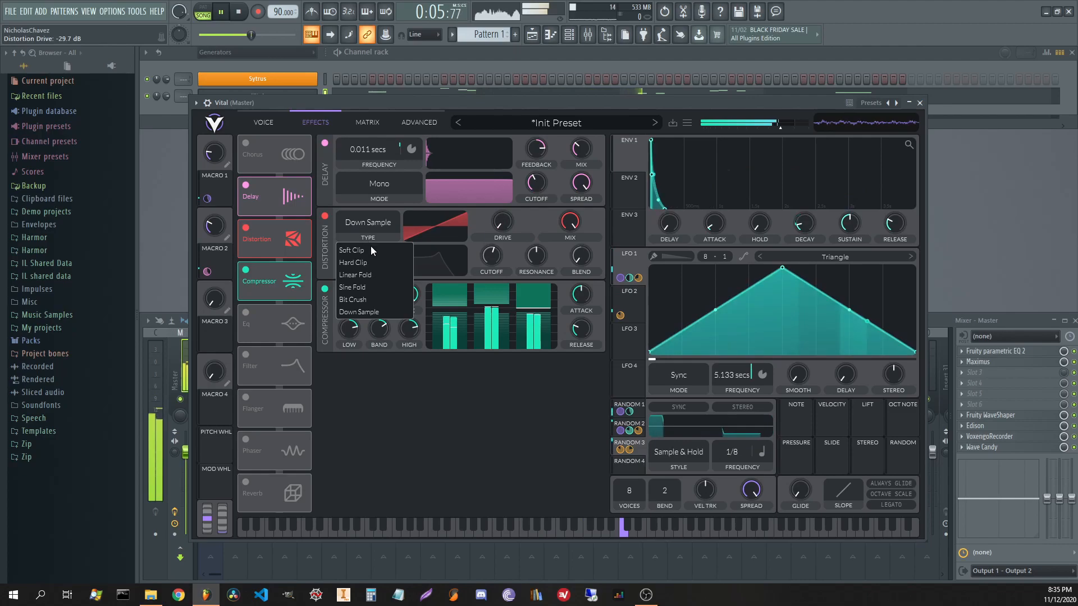
click(390, 286)
drag(487, 220, 516, 167)
drag(218, 154, 219, 147)
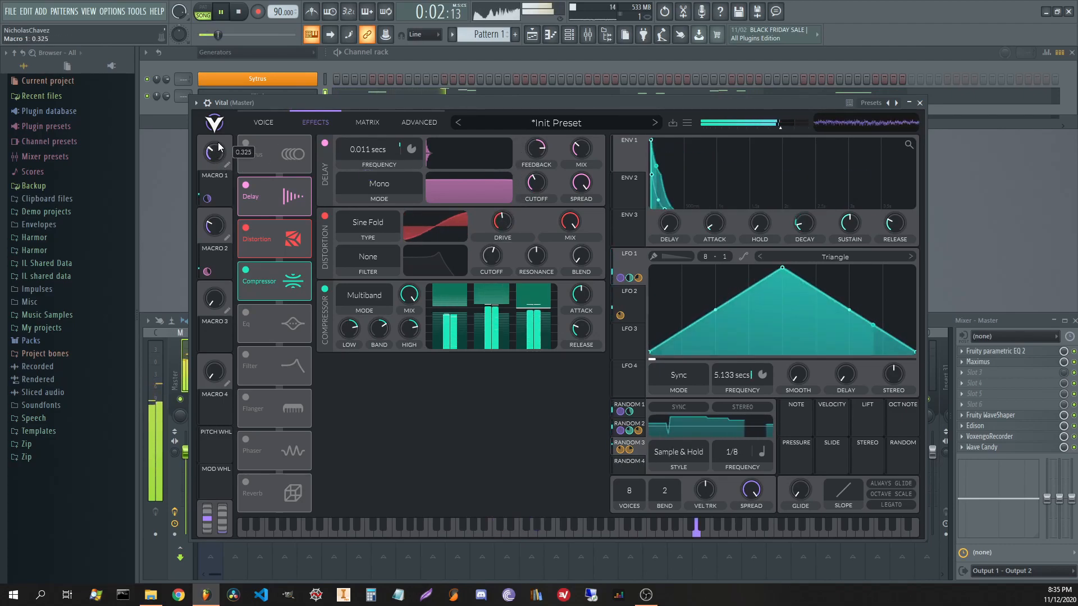
mouse_move(506, 217)
mouse_down()
mouse_move(503, 231)
mouse_move(507, 184)
mouse_move(504, 204)
mouse_up()
- Compare the Hard Clip distortion and return the type to Sine Fold with the drive at 8.7 dB
click(372, 221)
click(369, 261)
click(367, 227)
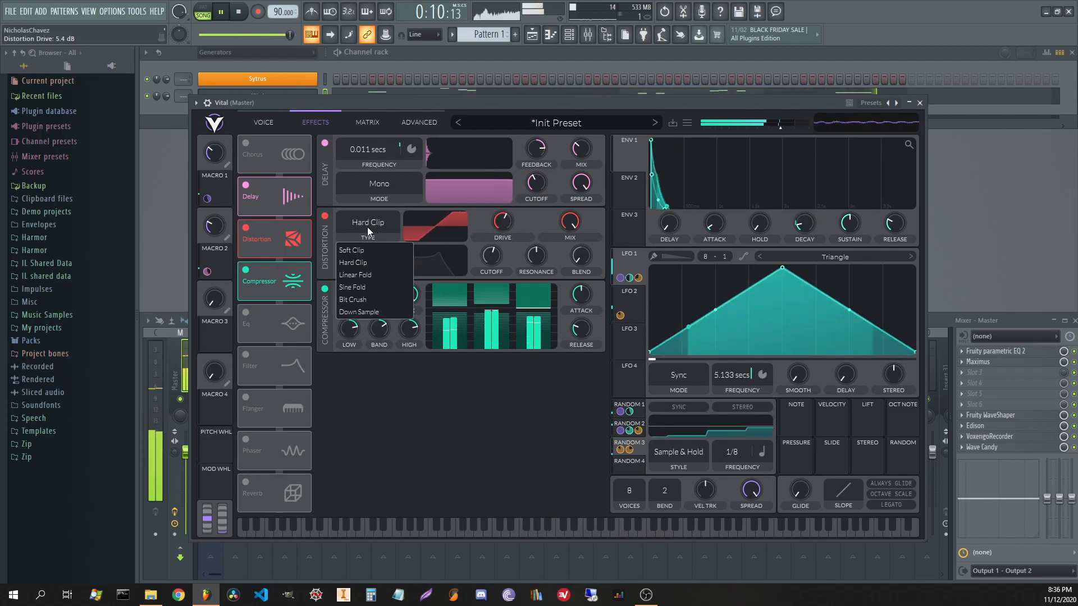
click(376, 287)
drag(500, 226, 503, 218)
key(space)
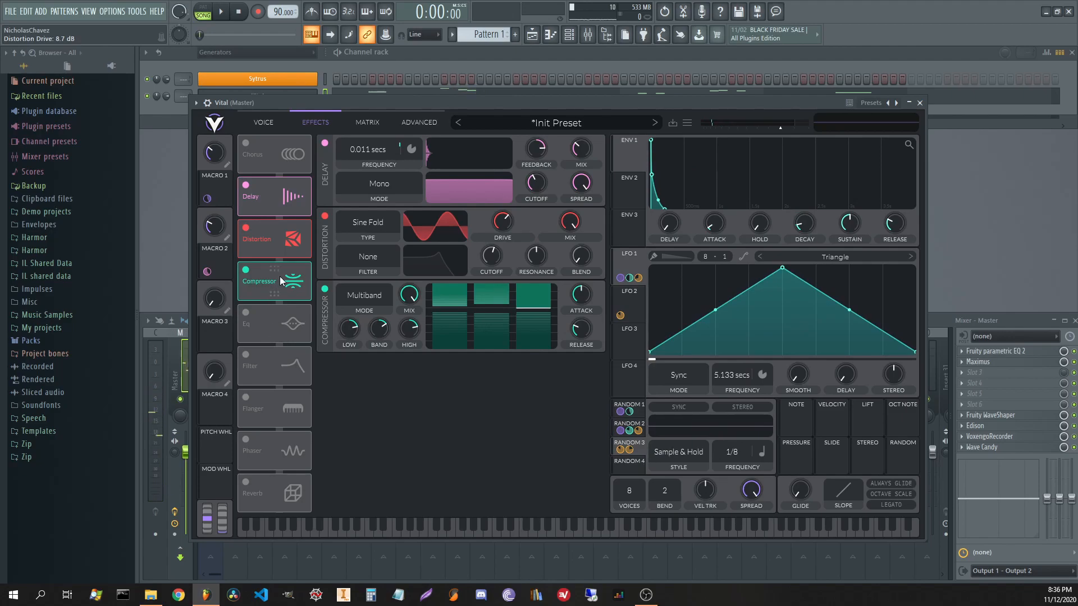
- Lower Macro 1 to about 0.07 and Macro 2 to 0.08 while auditioning the sound
key(space)
mouse_move(214, 231)
mouse_down()
mouse_move(221, 224)
mouse_move(228, 247)
mouse_up()
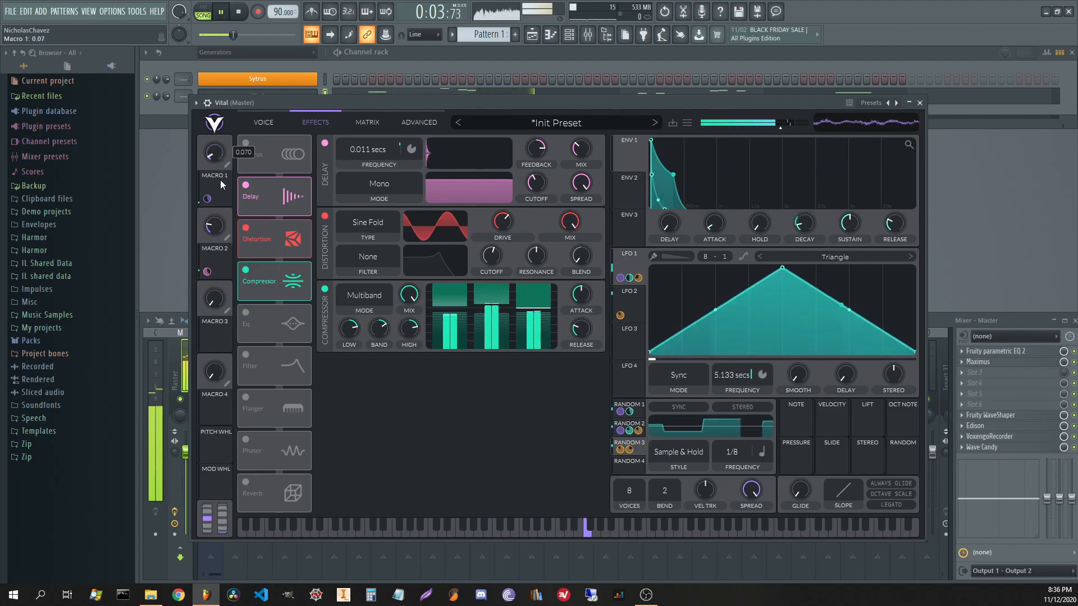
drag(214, 231, 230, 248)
key(space)
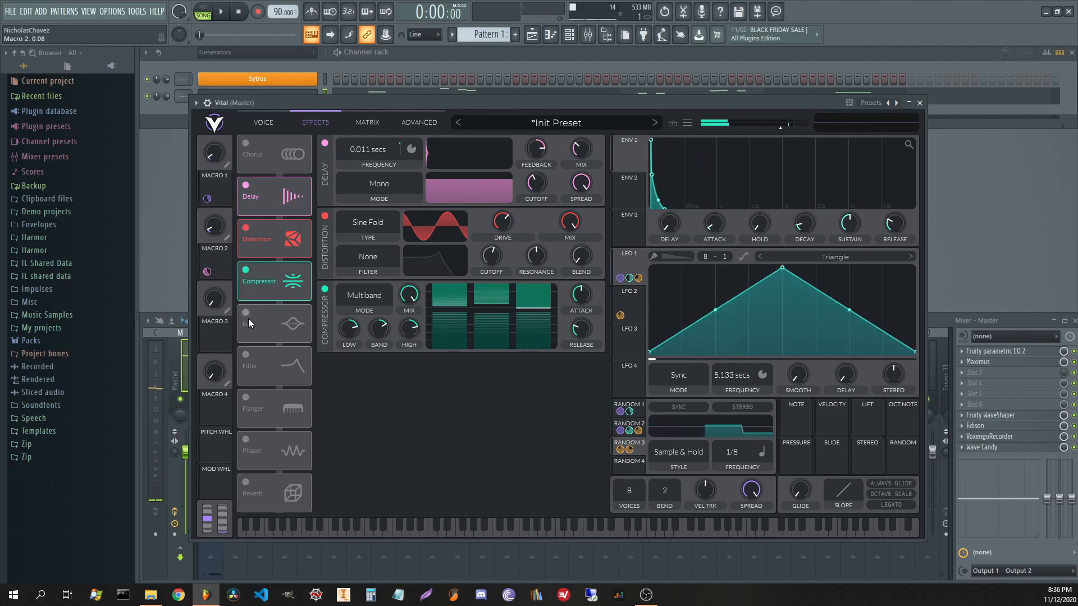
- Enable the EQ effect and pull its band node down into a narrow notch with a resonance of about 9.4
click(255, 315)
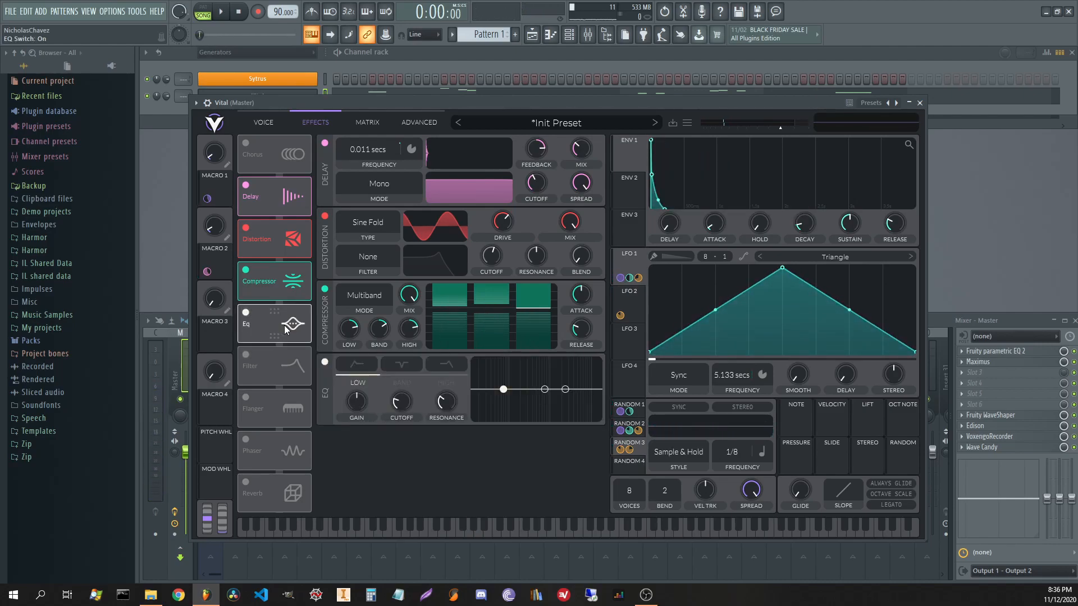
drag(544, 366, 536, 365)
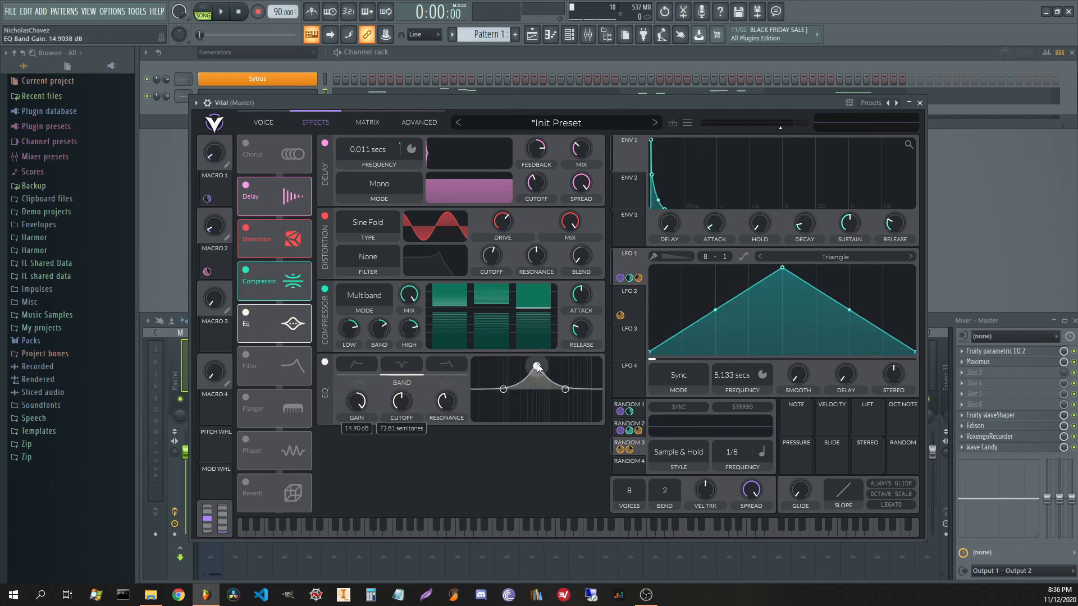
drag(510, 426, 517, 438)
scroll(515, 409, up, 2)
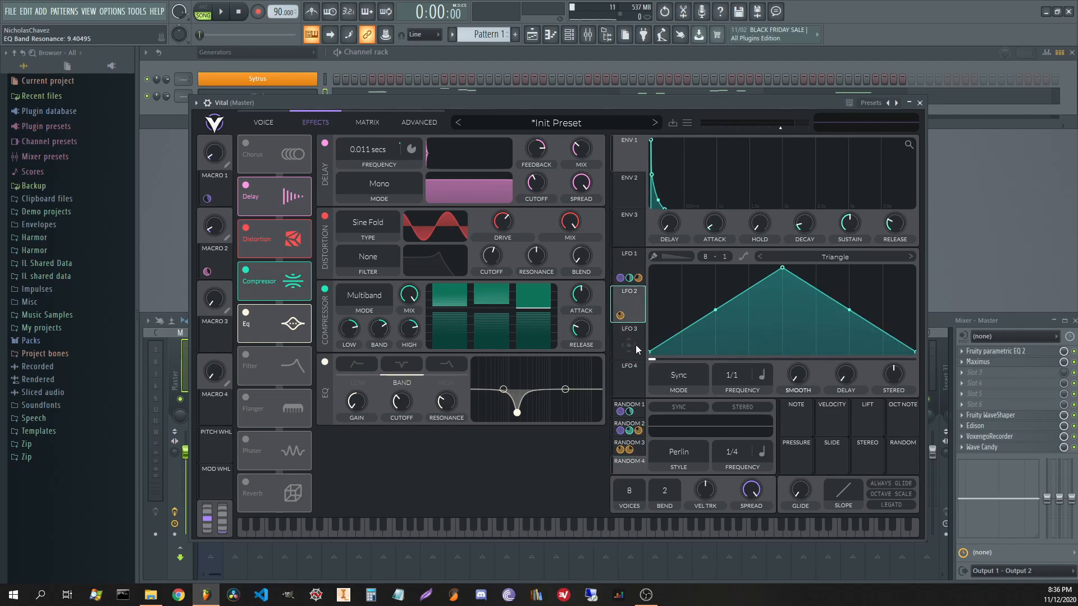
- Assign LFO 3 to the EQ band cutoff, set the cutoff to about 41.7 semitones, and play the result
drag(631, 348, 568, 380)
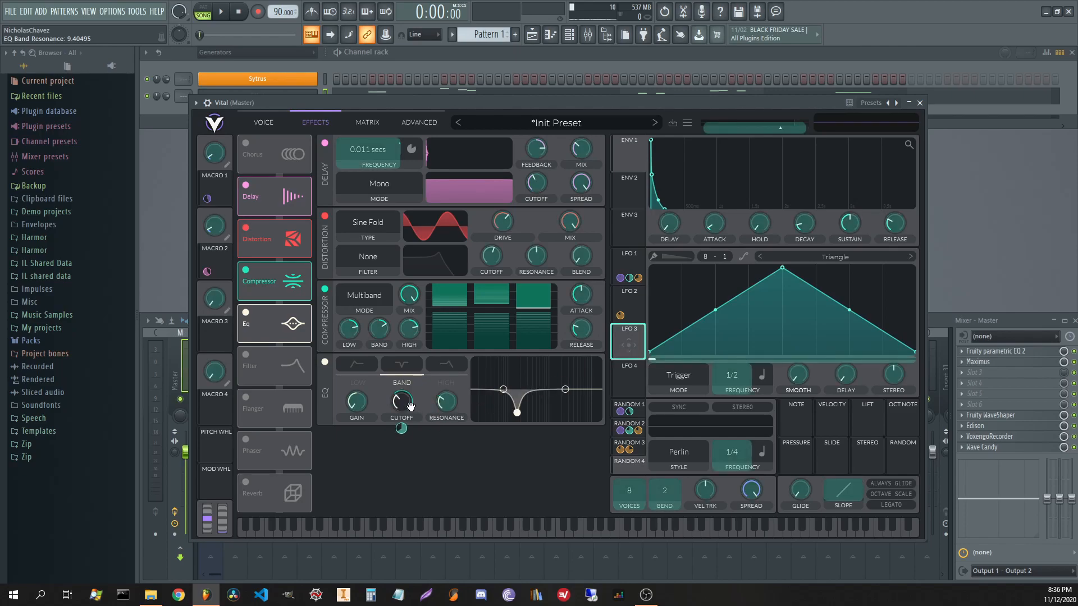
drag(407, 406, 403, 418)
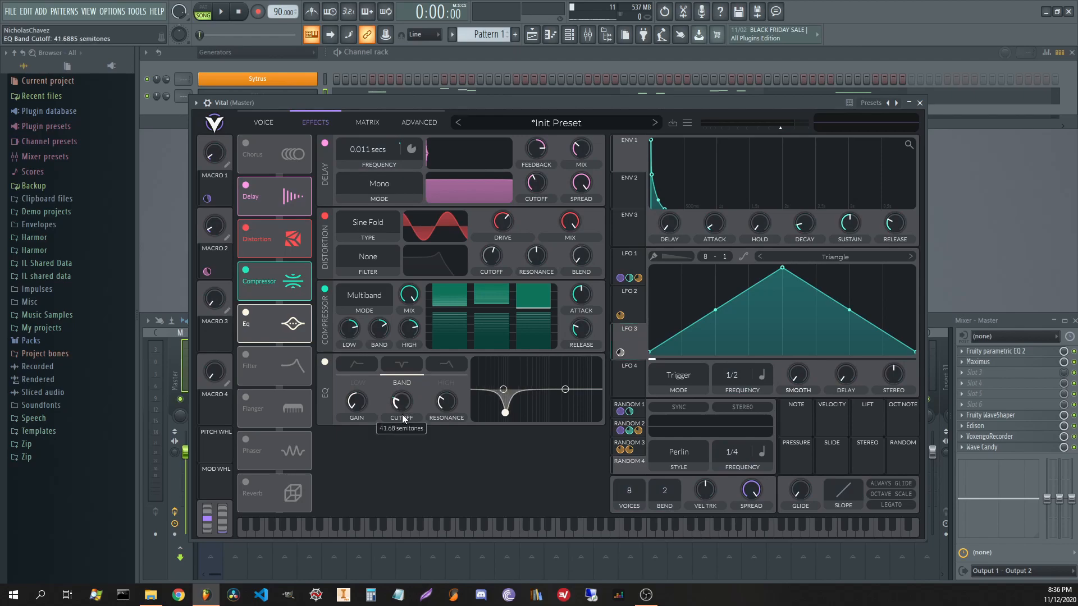
key(space)
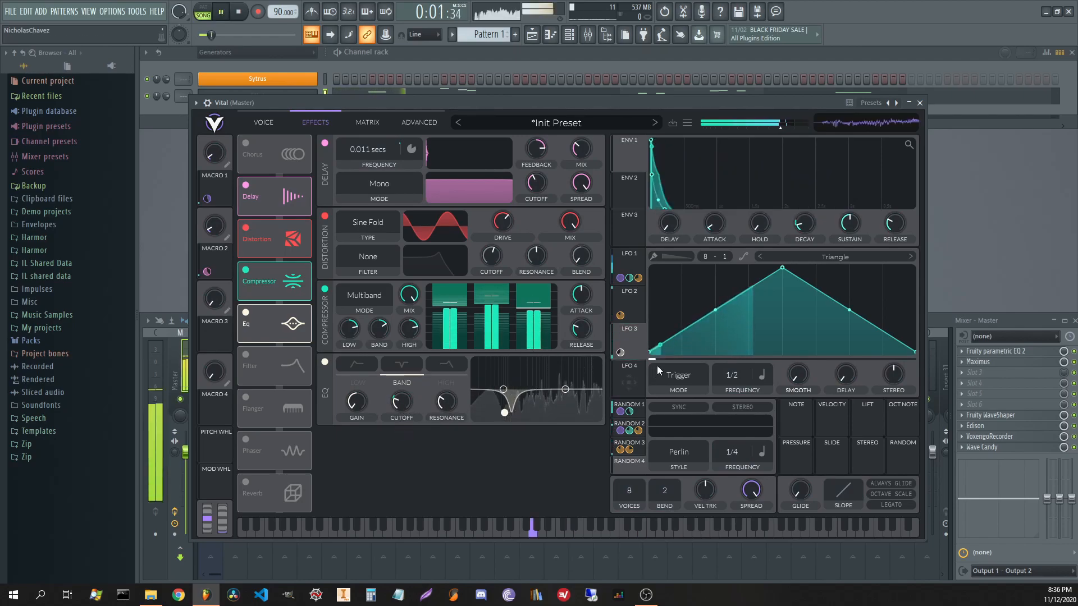
- Set LFO 3's mode to Sync, show LFO 2's settings, and stop playback
click(682, 377)
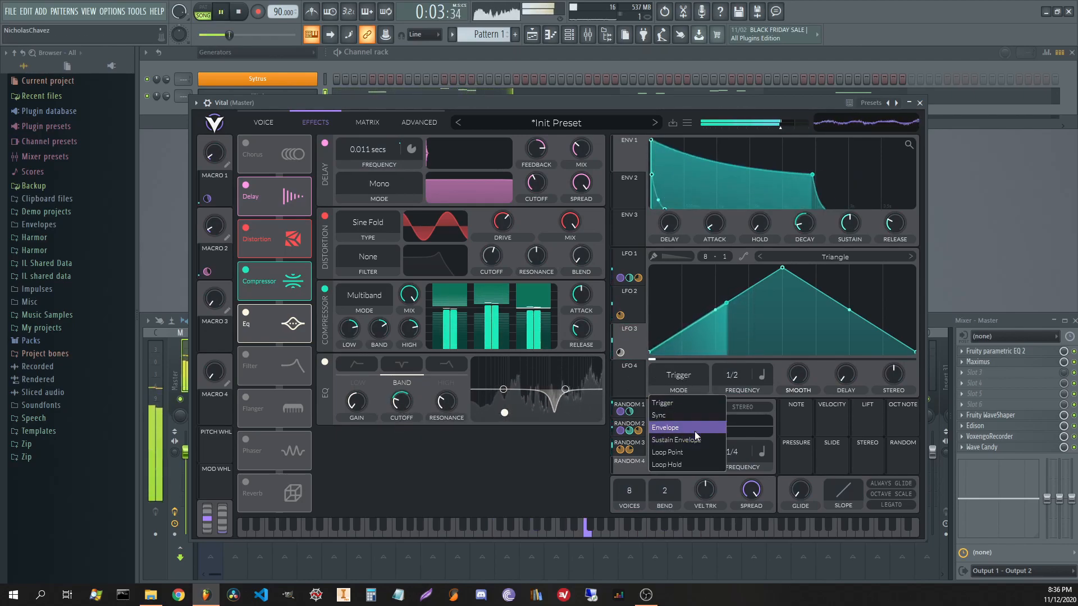
click(695, 416)
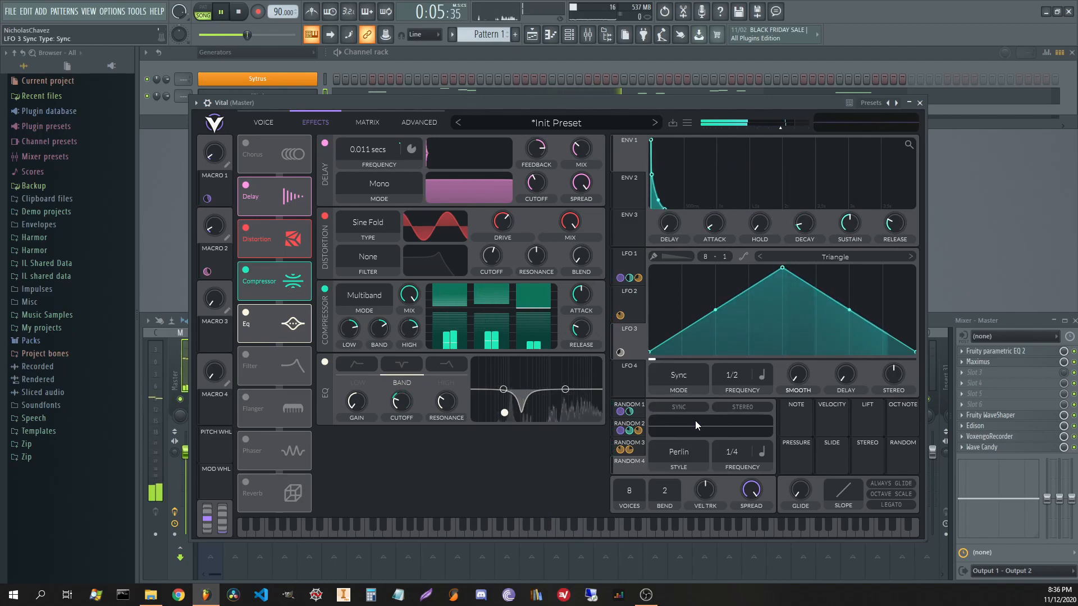
click(639, 301)
key(space)
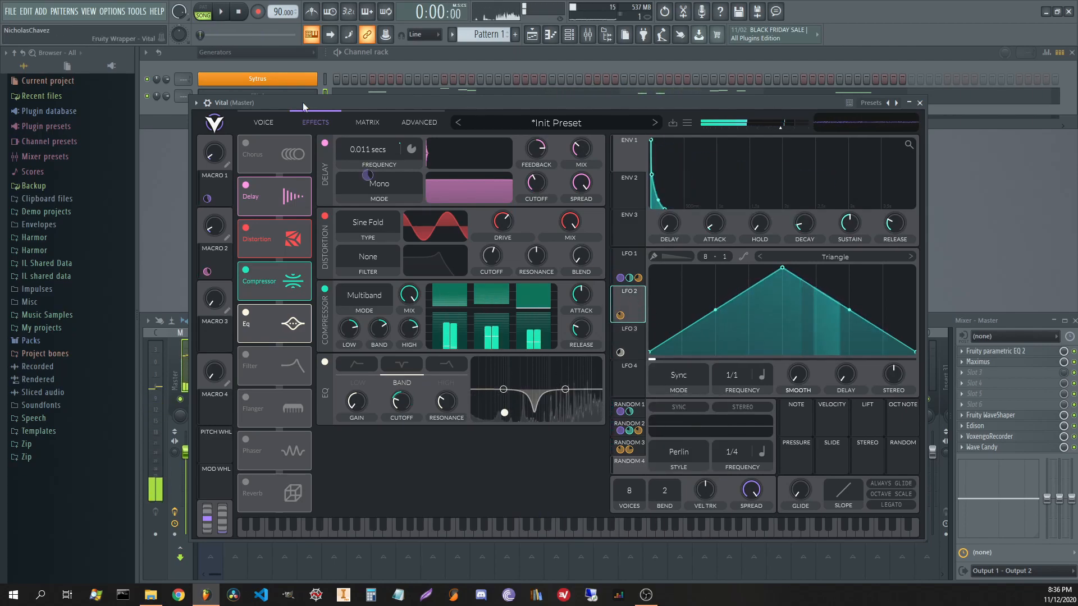
- Add a modulation matrix routing in row 15 from LFO 2 to LFO 3 Frequency
click(367, 123)
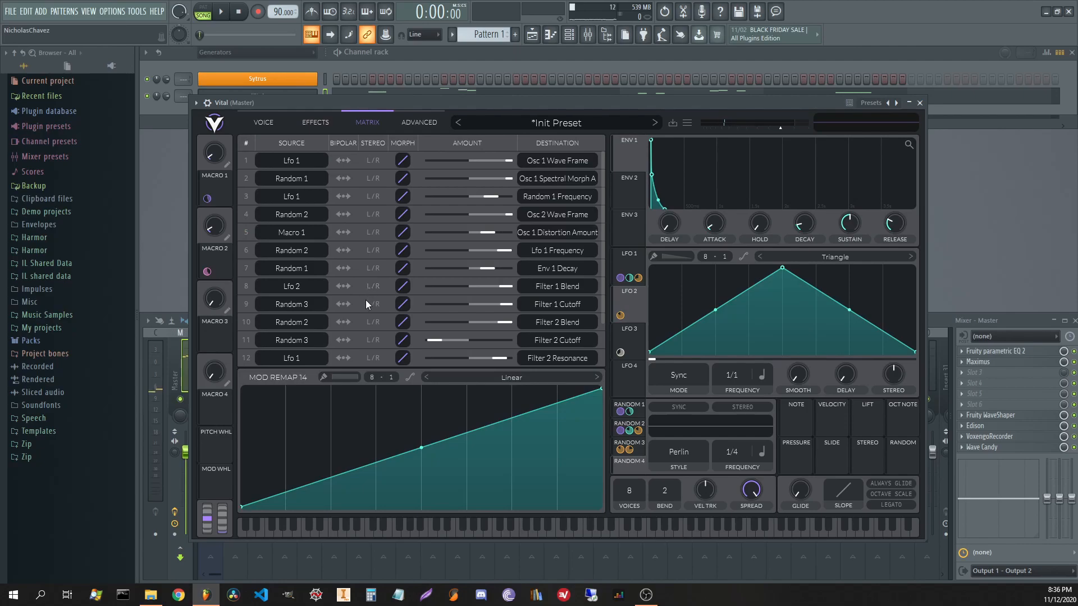
scroll(366, 303, down, 2)
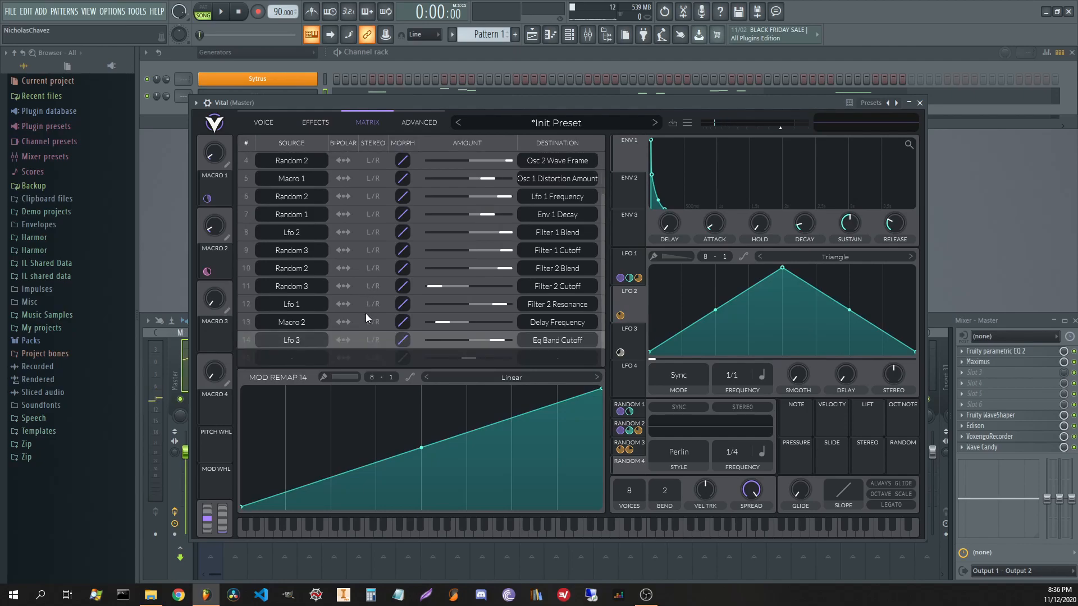
click(295, 357)
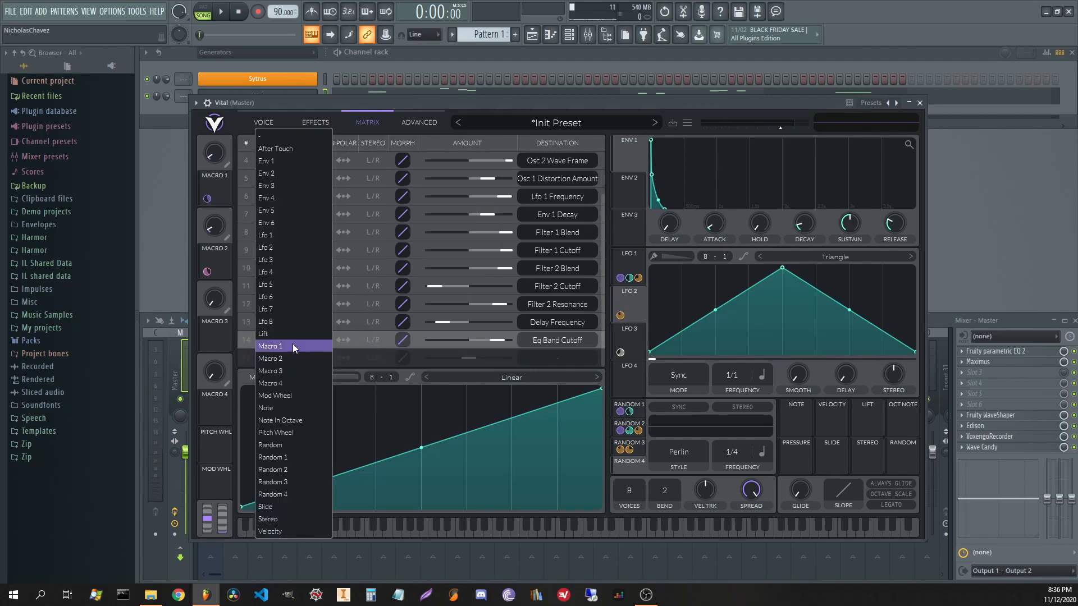
click(284, 249)
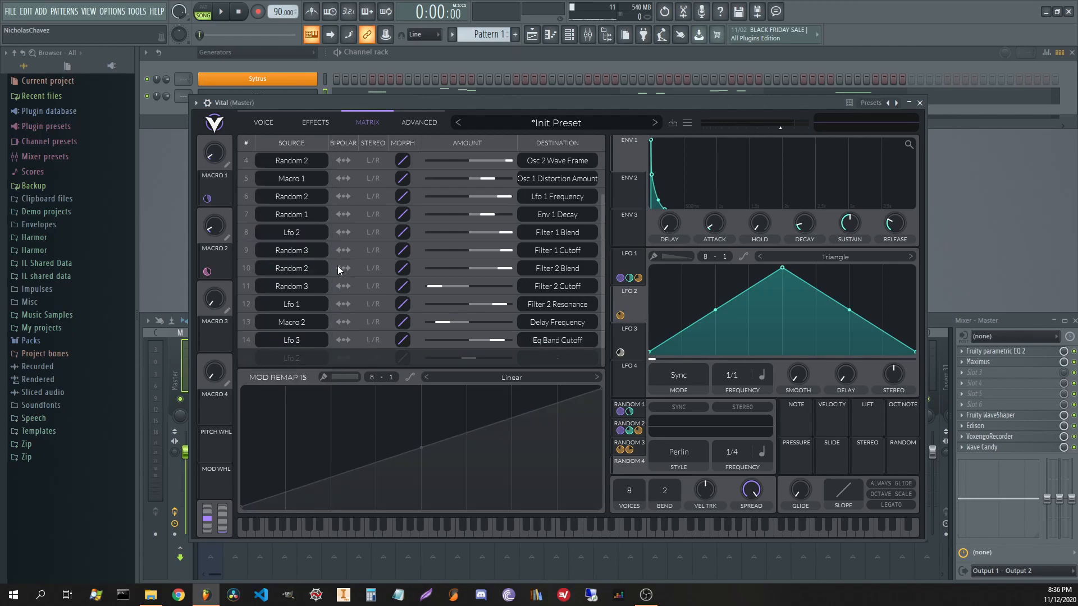
click(563, 360)
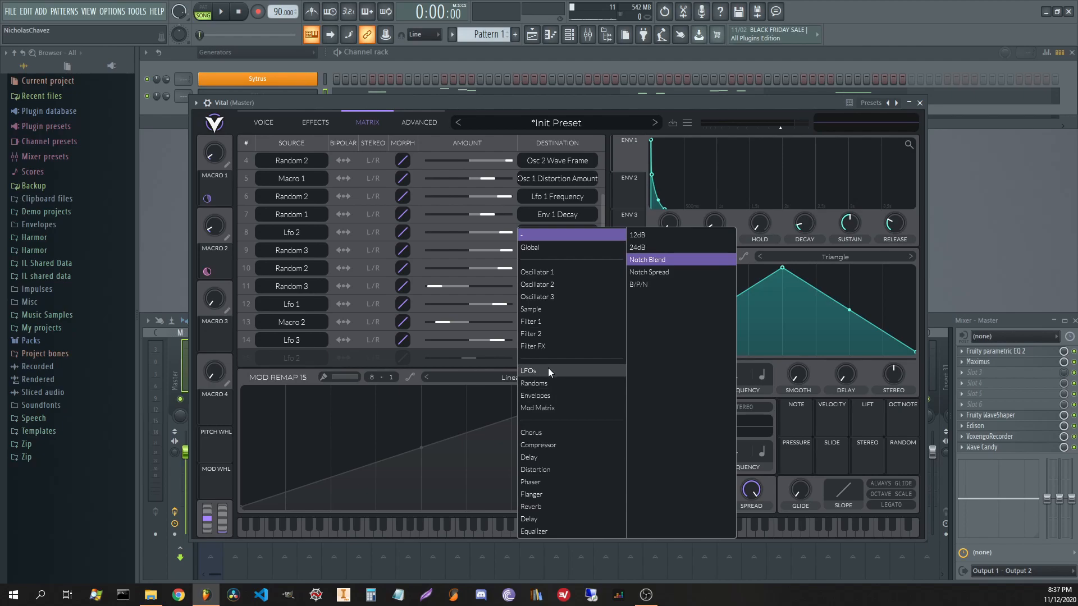
mouse_move(547, 367)
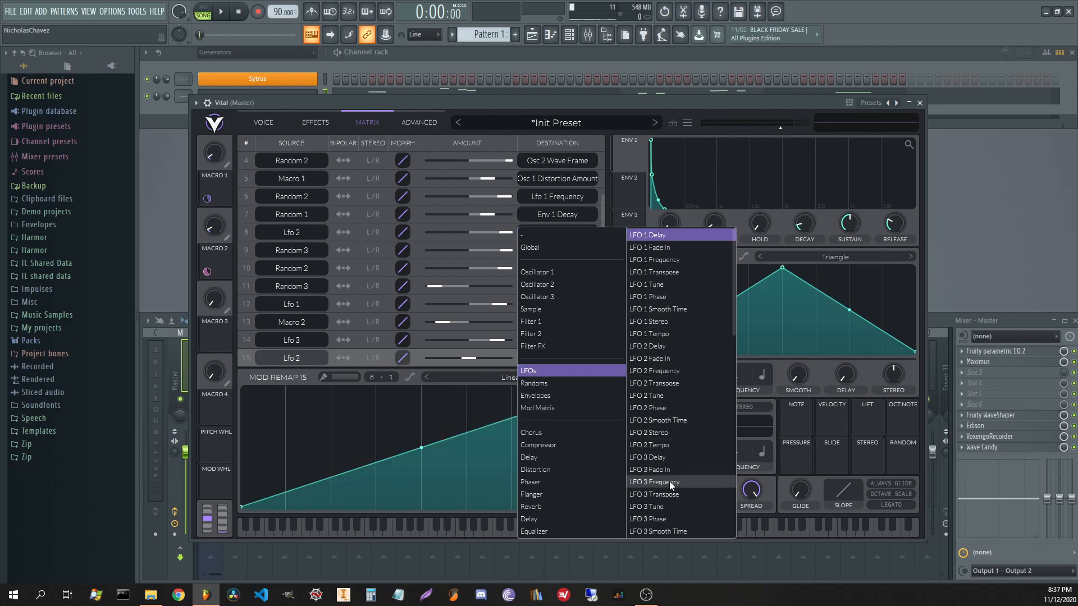
click(701, 483)
- Raise the positive amount of the LFO 2 to LFO 3 Frequency modulation and start playback
click(471, 359)
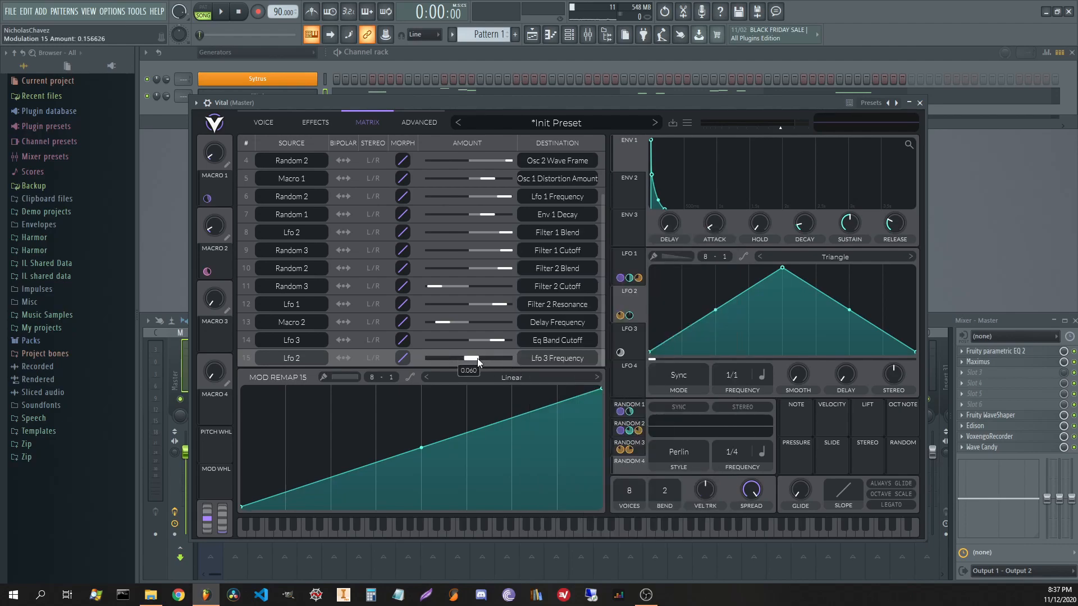
drag(500, 358, 493, 358)
key(space)
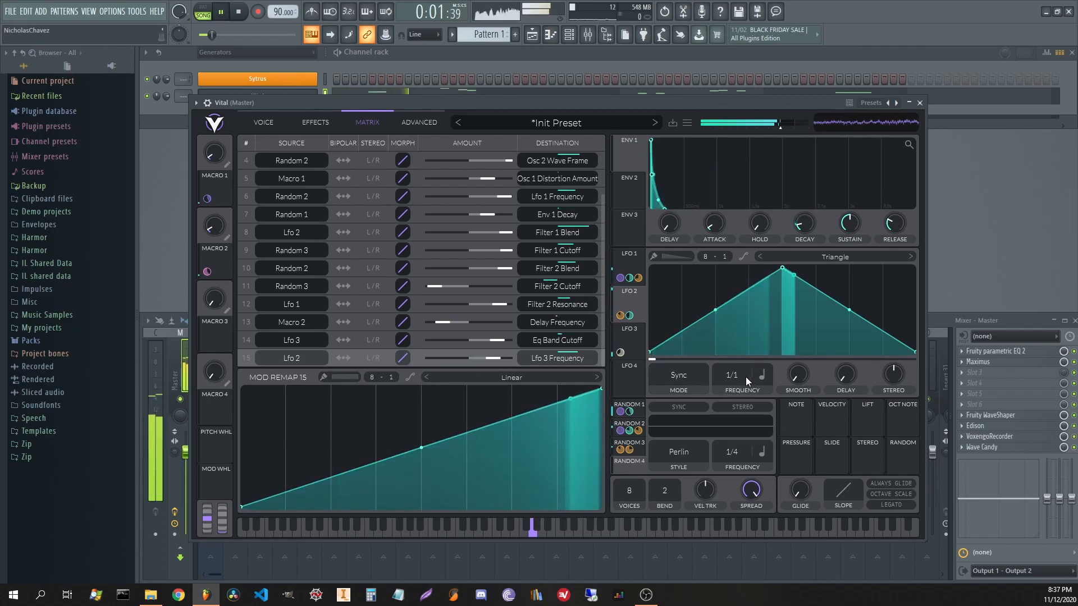
- Switch LFO 3's frequency unit to Seconds and set the rate to about 3.48 secs
mouse_move(728, 375)
mouse_down()
mouse_move(731, 395)
mouse_move(733, 381)
mouse_up()
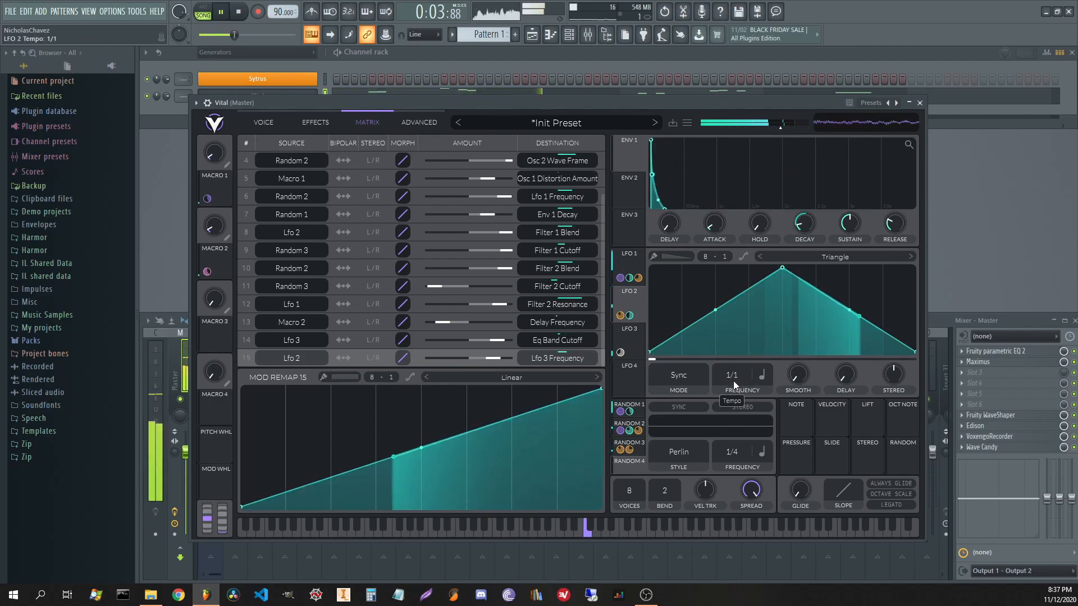
click(762, 376)
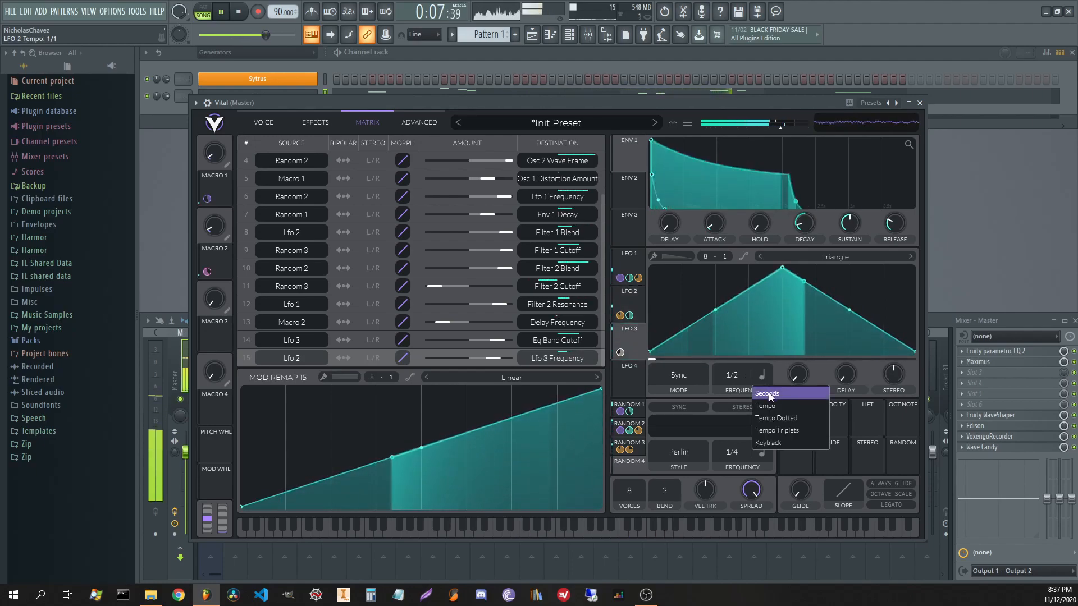
click(770, 397)
drag(723, 409, 722, 381)
- Shift the peak of LFO 3's triangle toward its start and set the LFO's frequency to about 8.94 secs
drag(795, 268, 693, 261)
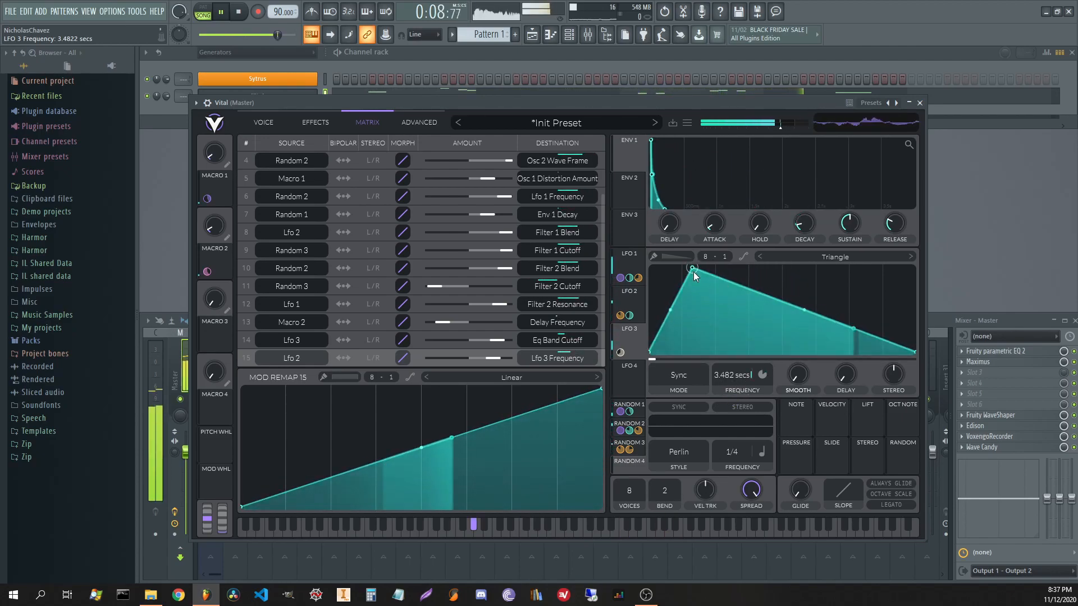
drag(729, 372, 732, 406)
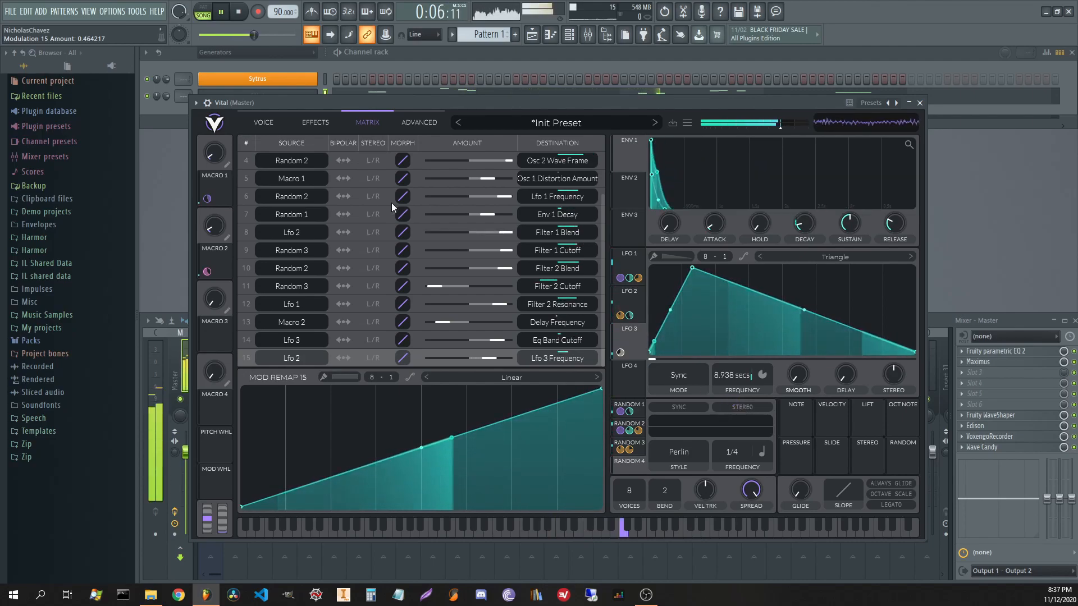
- Assign Random 1 as a modulator of the EQ band resonance in the effects view
click(315, 122)
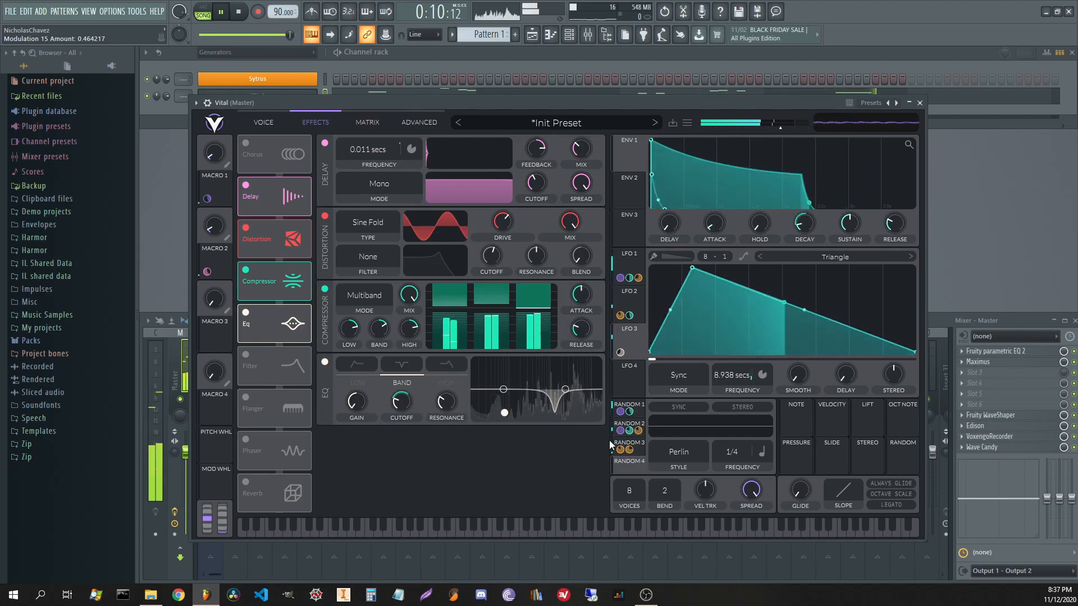
click(642, 410)
drag(642, 412, 446, 402)
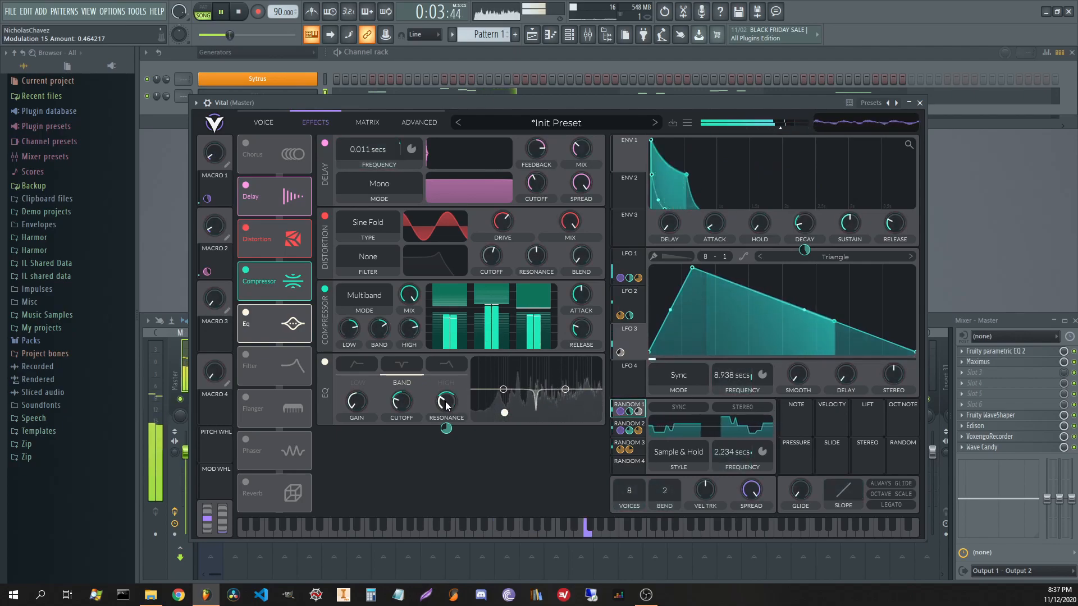
- Disconnect Random 1 from the EQ band resonance and assign it to the EQ band gain instead
right_click(447, 404)
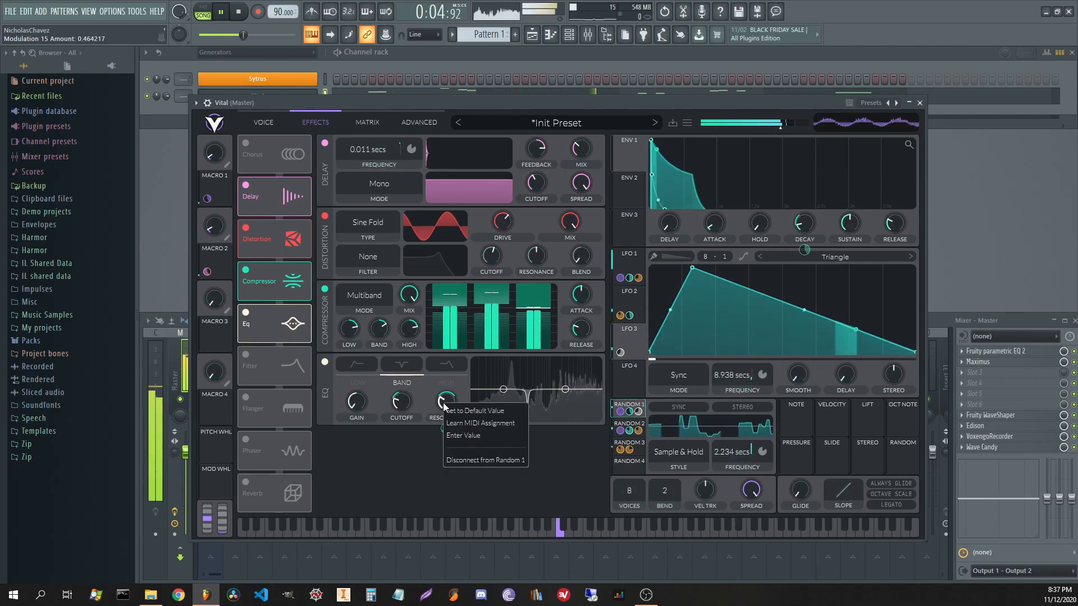
click(465, 461)
drag(639, 410, 354, 405)
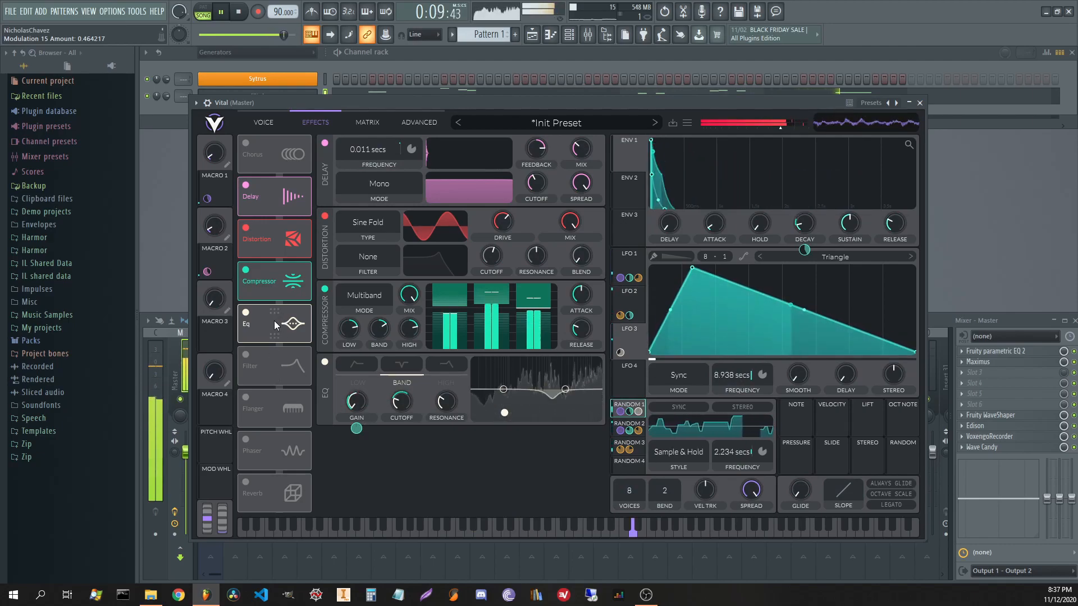
- Place the EQ ahead of the Compressor and set the EQ band resonance to about 4.91
drag(275, 324, 275, 275)
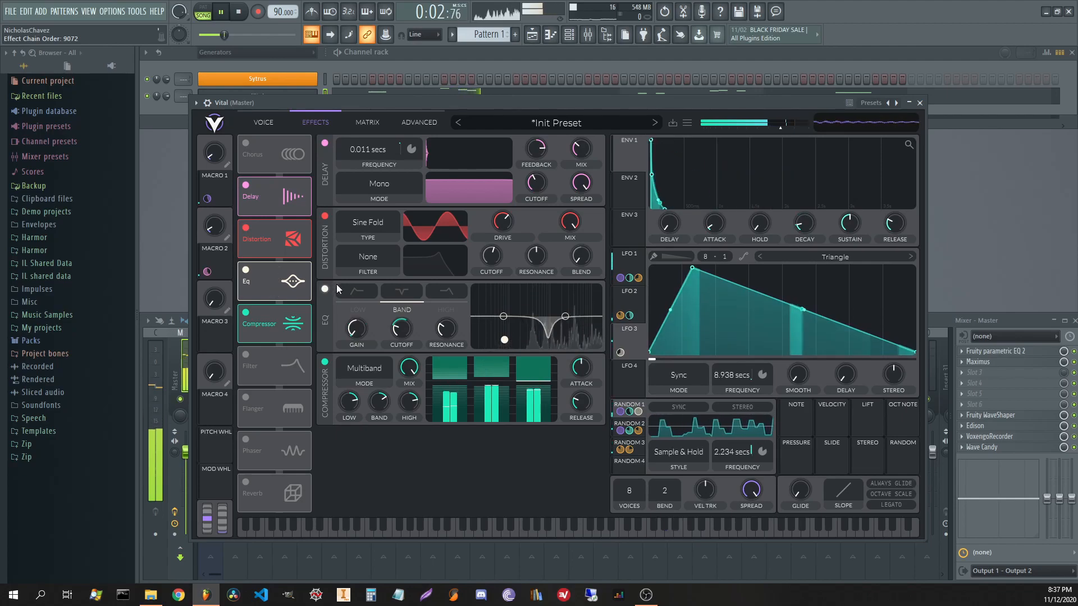
mouse_move(452, 331)
drag(452, 330, 452, 341)
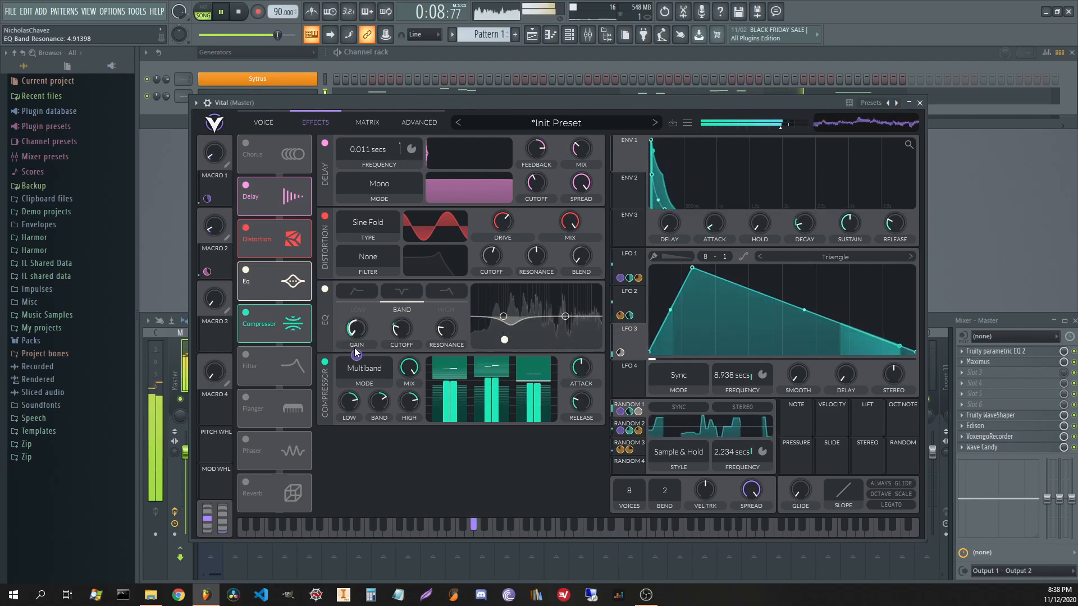
- Reorder the effect chain to EQ, Distortion, Delay, Compressor and set Macro 2 to 0.125
mouse_move(357, 354)
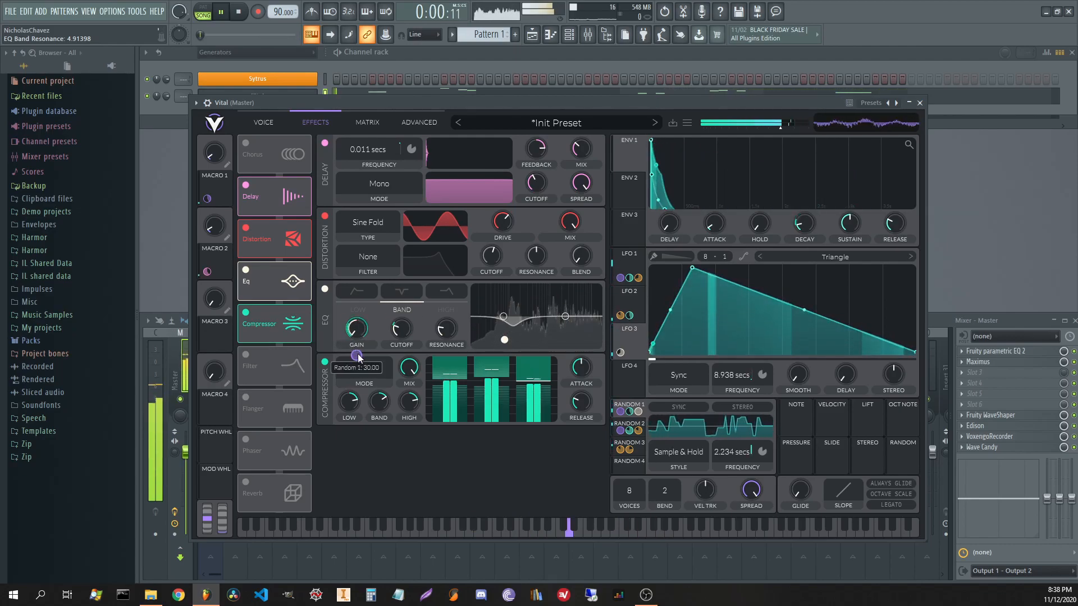
mouse_move(278, 333)
mouse_down()
mouse_move(278, 264)
mouse_move(280, 331)
mouse_up()
drag(274, 281, 274, 193)
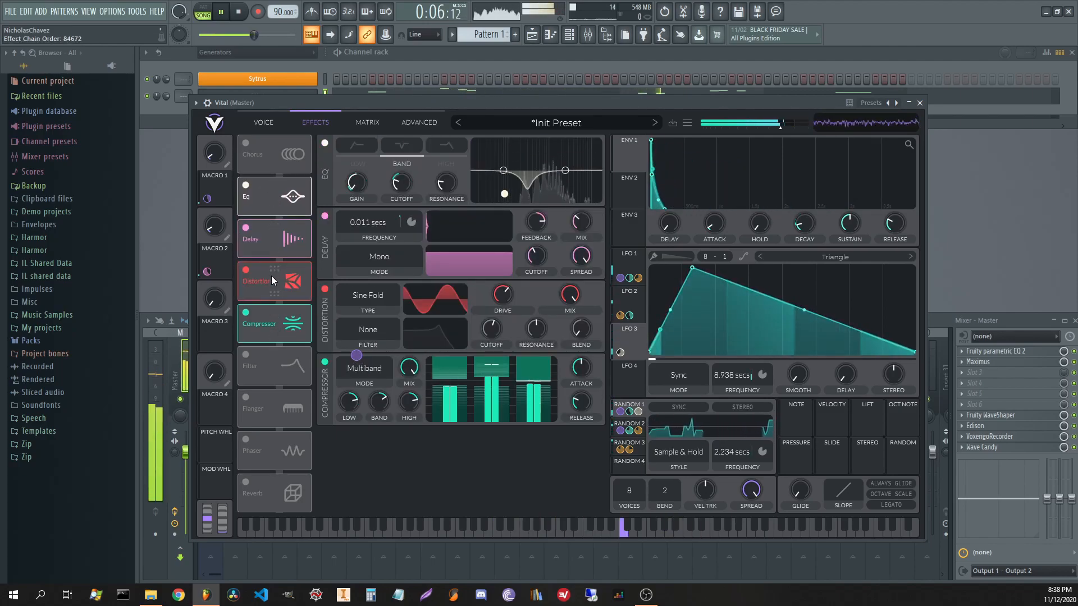
drag(271, 275, 274, 230)
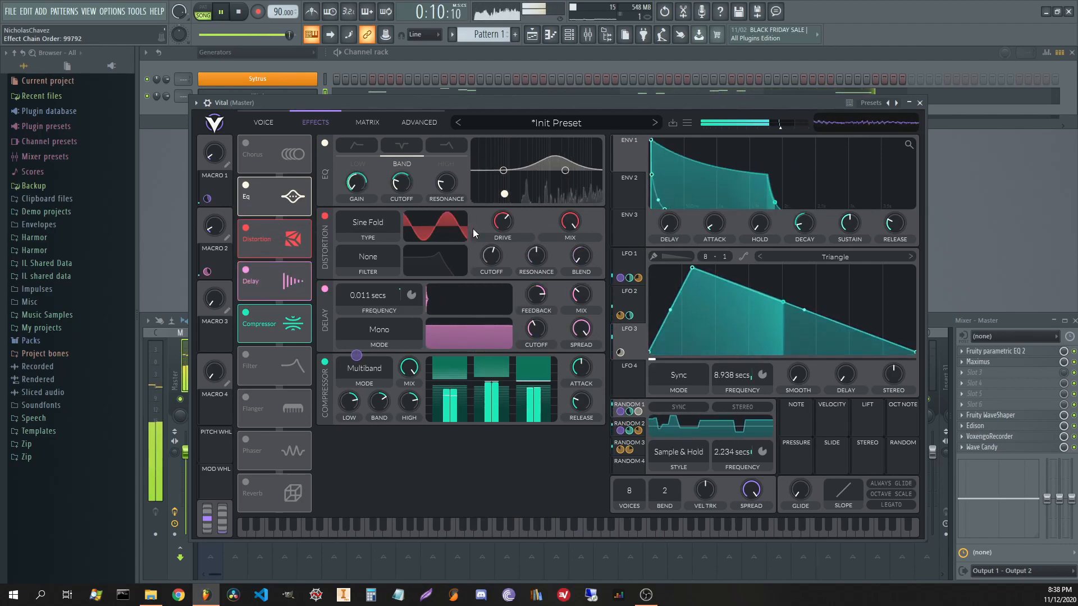
mouse_move(216, 225)
mouse_down()
mouse_move(218, 200)
mouse_move(224, 221)
mouse_up()
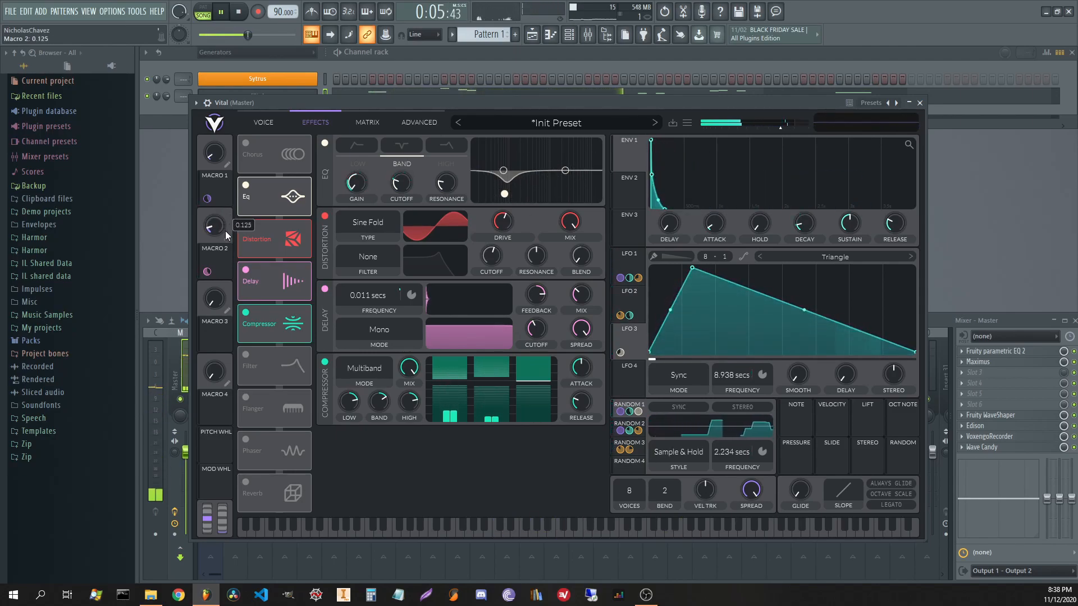
- Try a Flanger between Delay and Compressor, adjusting its offset, feedback, center and depth, and switch it off again
click(246, 397)
drag(284, 411, 276, 319)
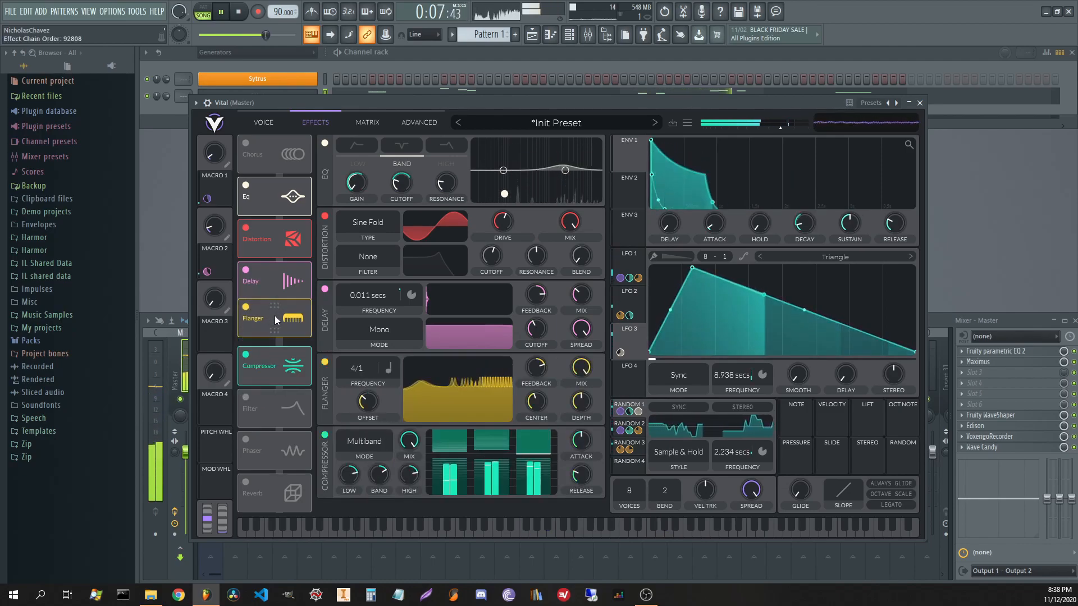
drag(379, 403, 373, 397)
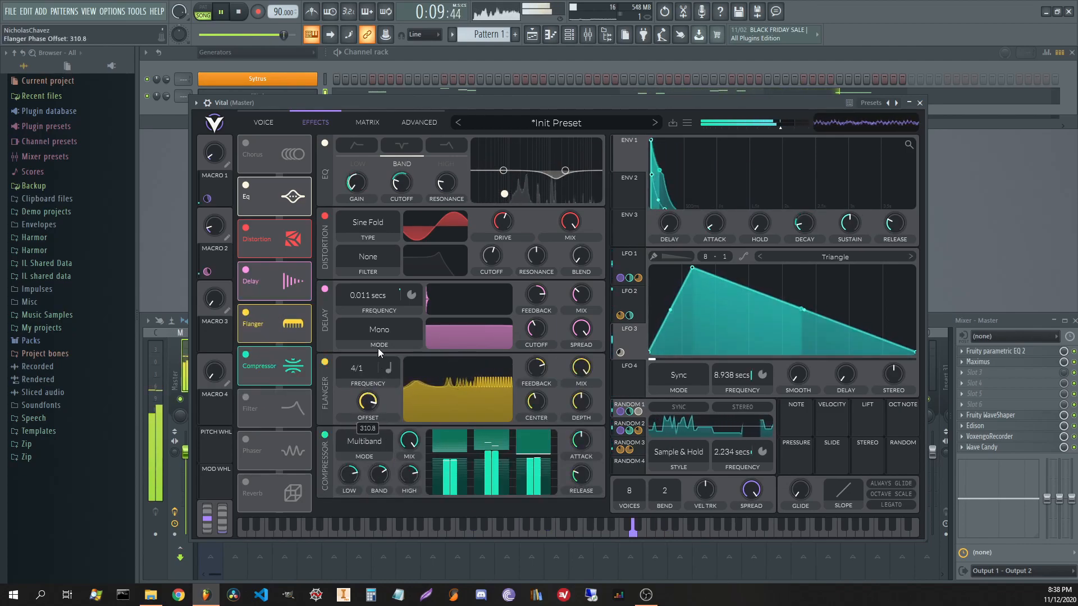
drag(536, 368, 525, 440)
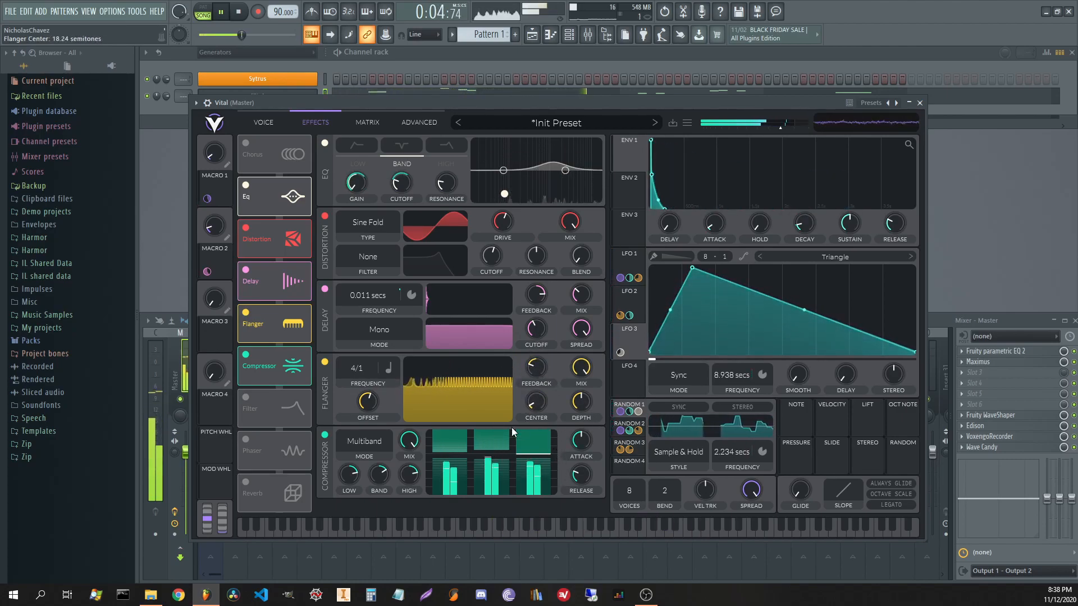
drag(586, 394, 587, 457)
click(246, 312)
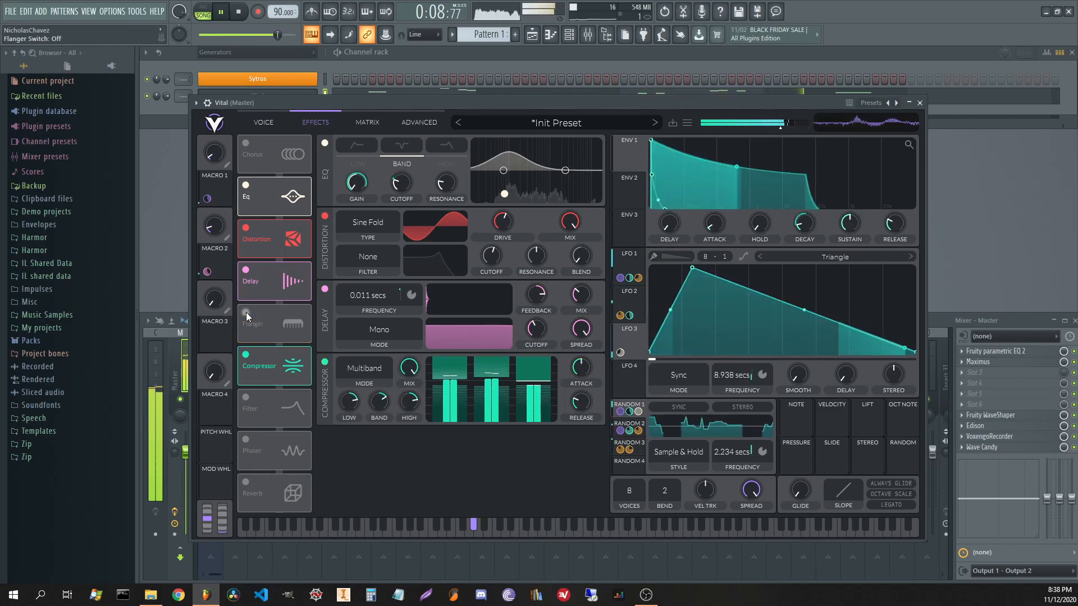
- Set Filter 2's drive to 1.8 dB and the Delay effect's feedback to 29%
click(271, 120)
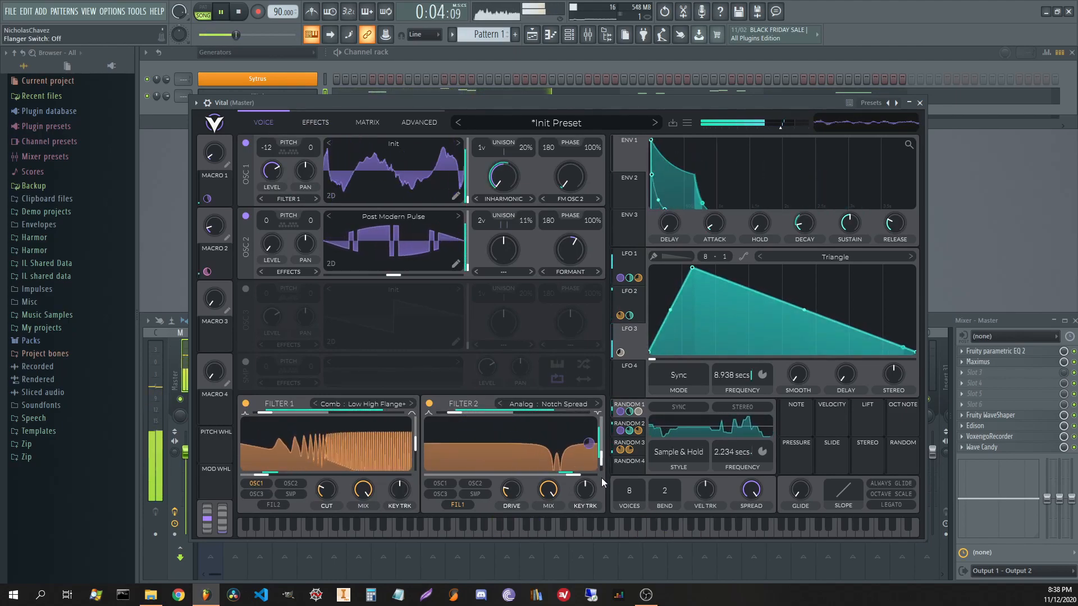
drag(523, 492, 525, 519)
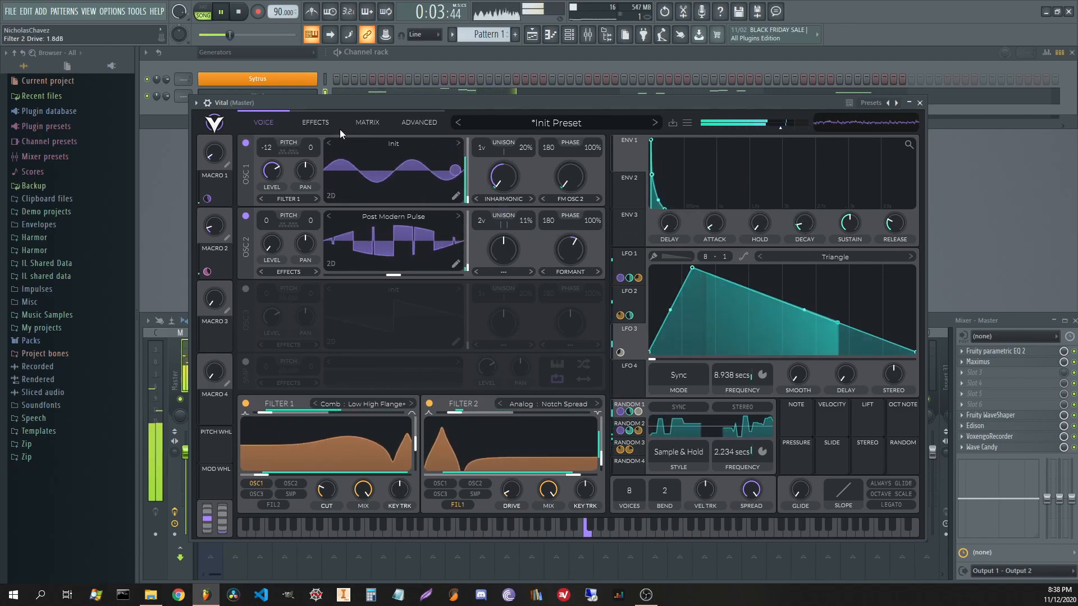
click(316, 123)
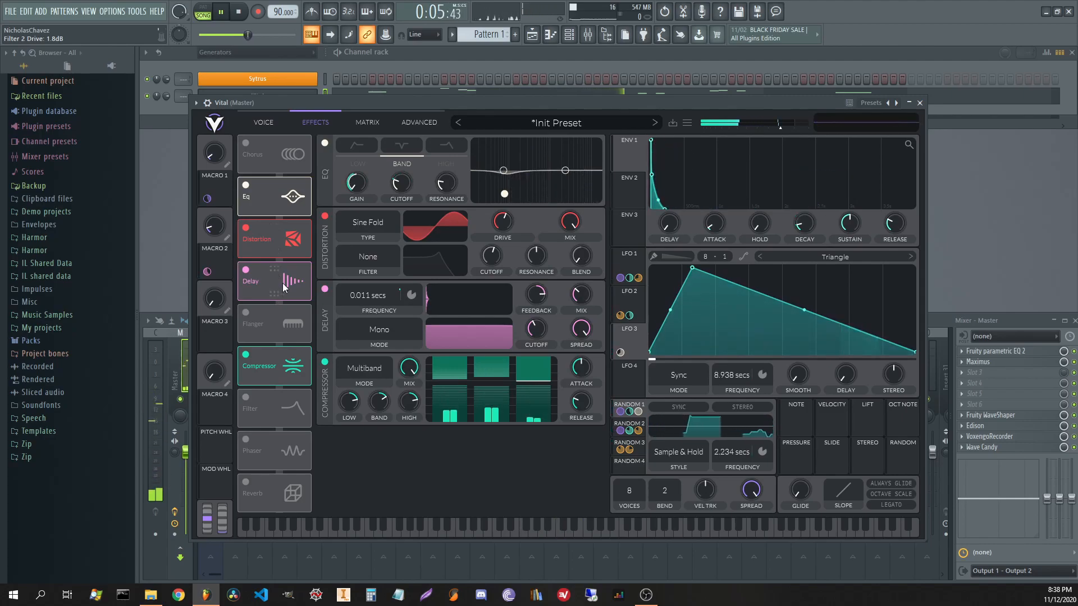
drag(537, 295, 538, 320)
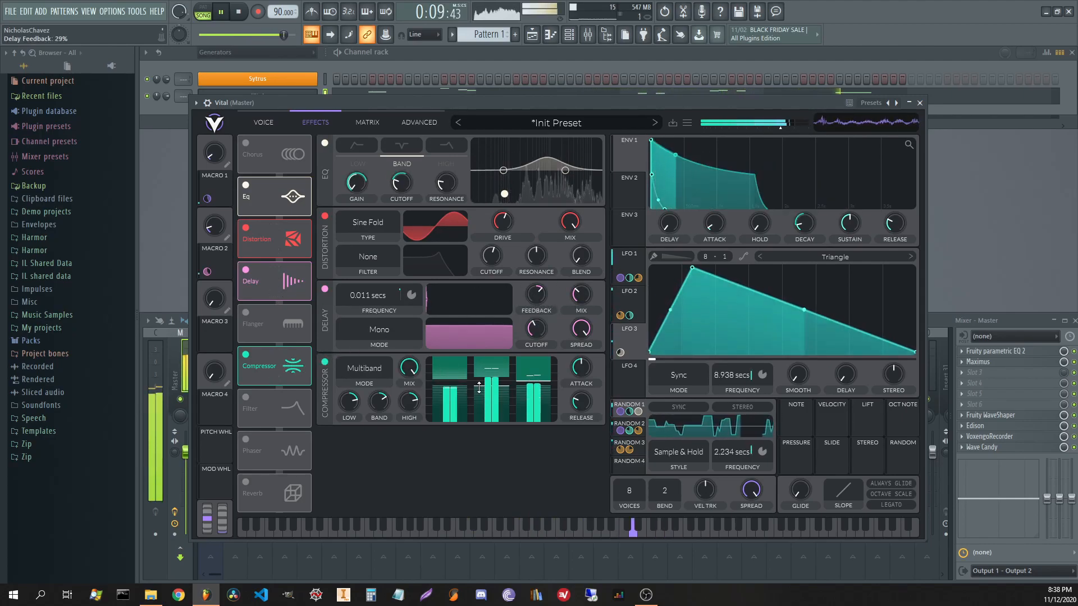
- Retune the multiband Compressor with a band gain of about 18.6 dB, a lower attack, and adjusted release and upper band ratios
drag(351, 406, 382, 400)
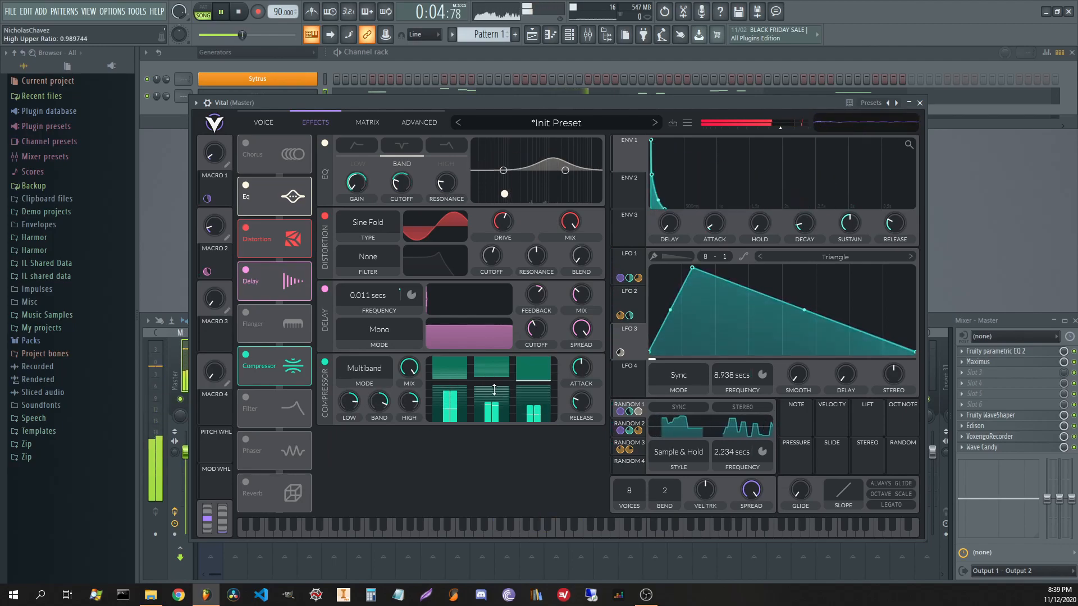
drag(493, 380, 493, 390)
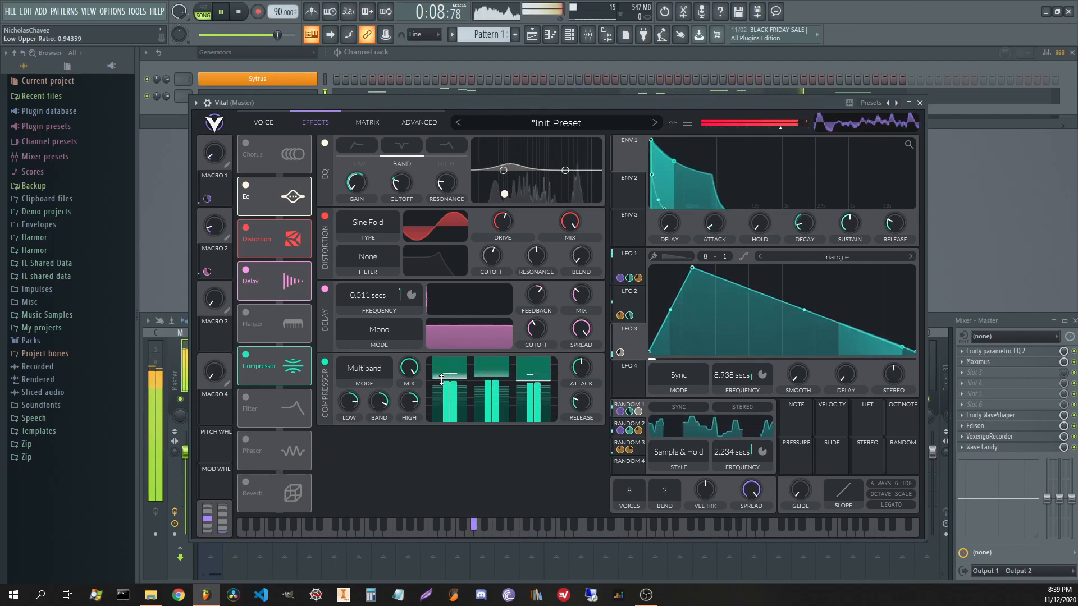
drag(505, 393, 504, 399)
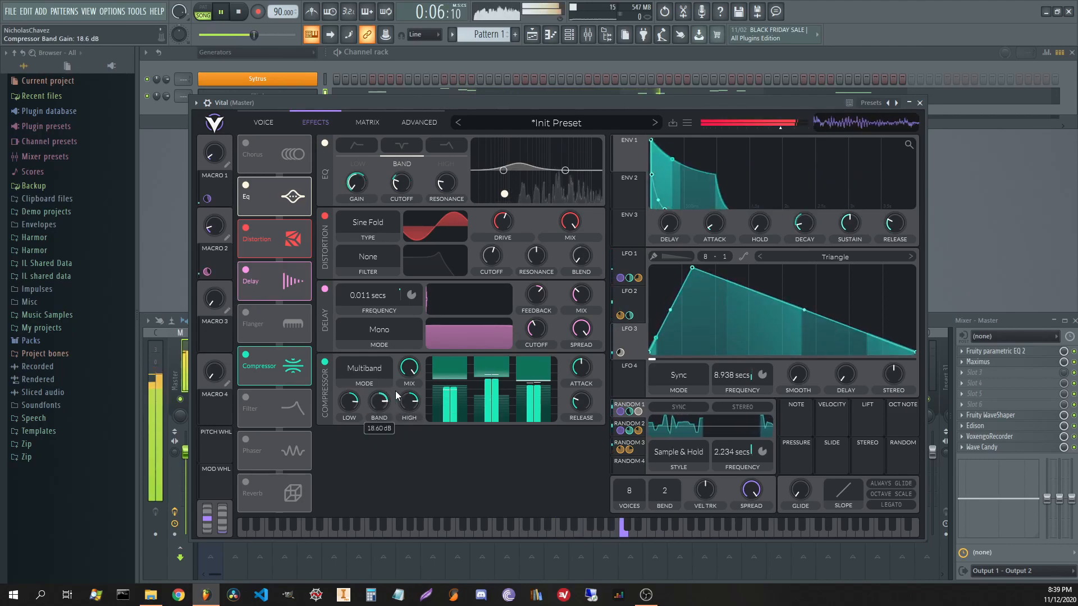
drag(581, 368, 580, 384)
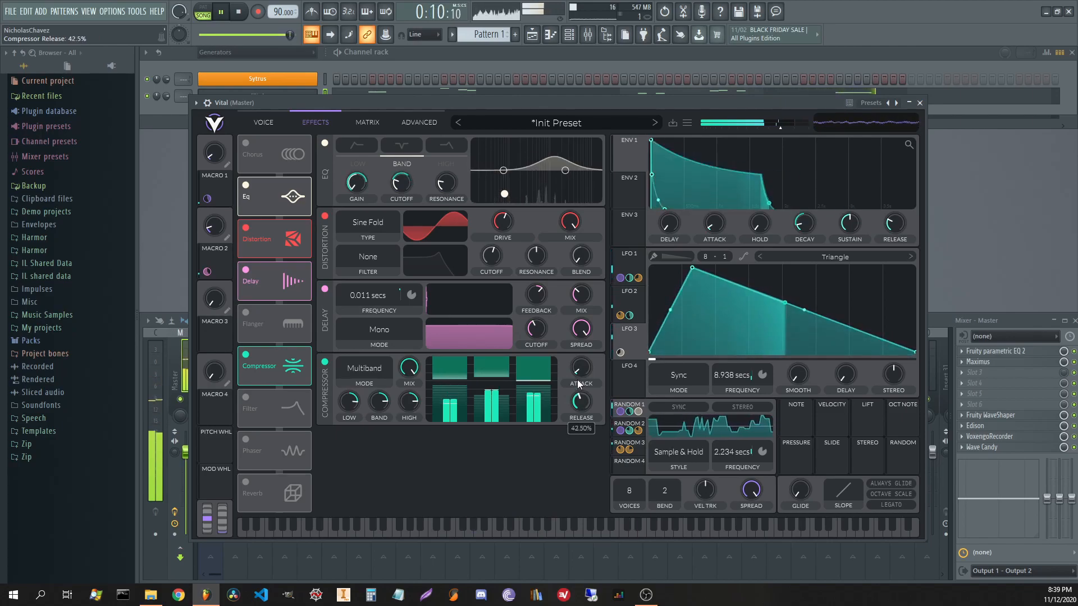
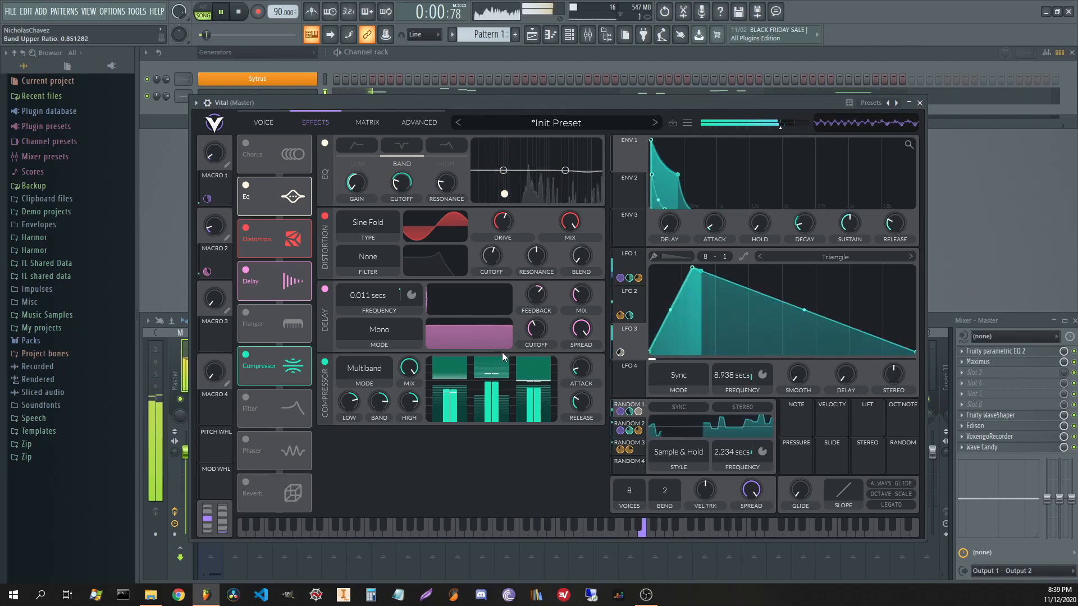
drag(454, 361, 542, 359)
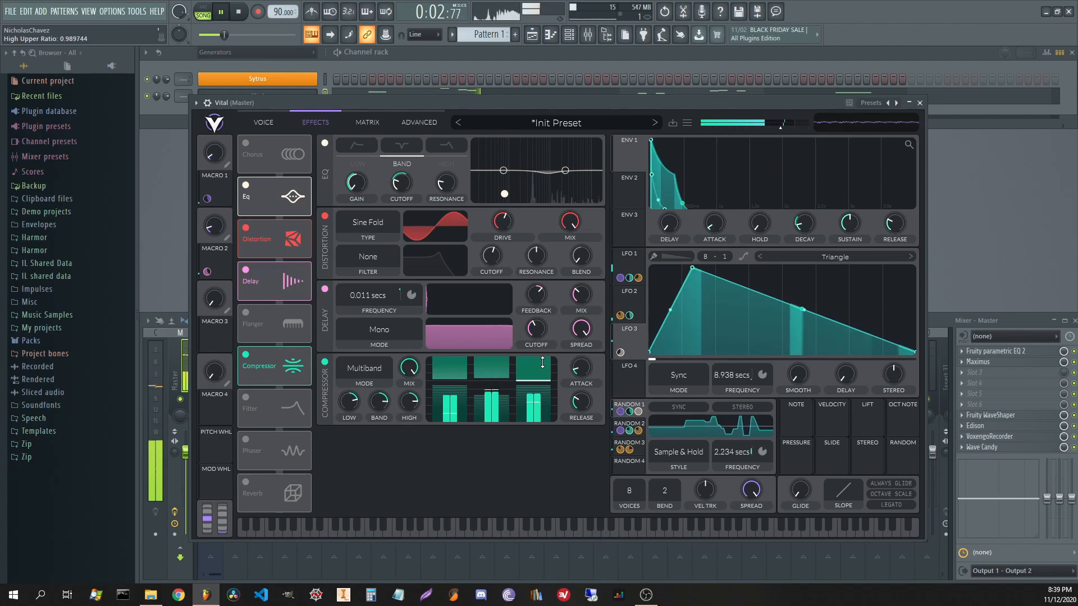
- Try the Down Sample distortion type with the drive lowered to about -29.1 dB and switch back to Sine Fold
drag(495, 220, 495, 194)
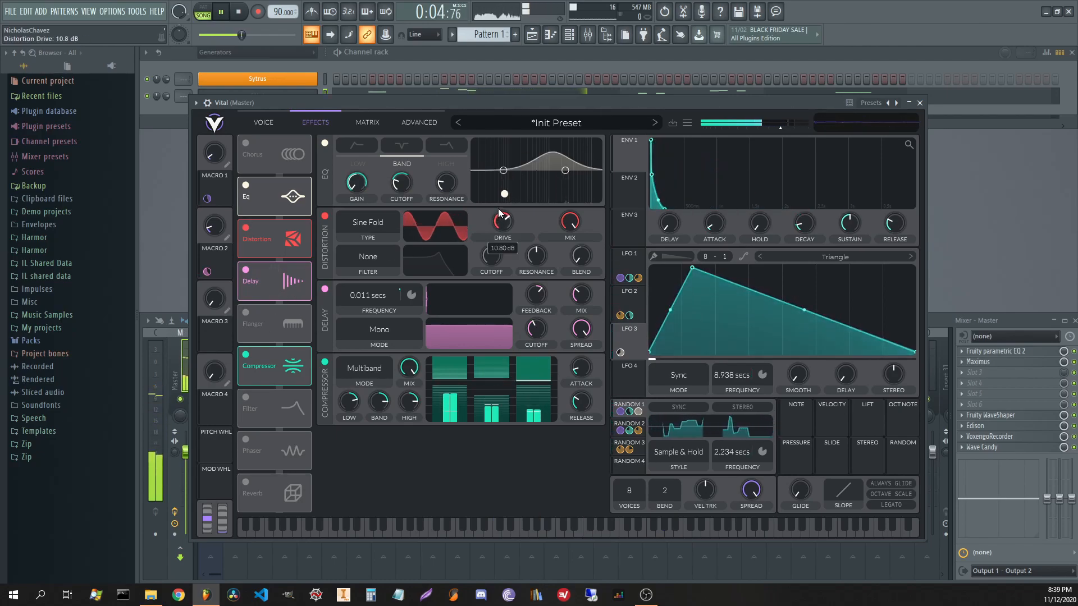
click(372, 222)
click(364, 311)
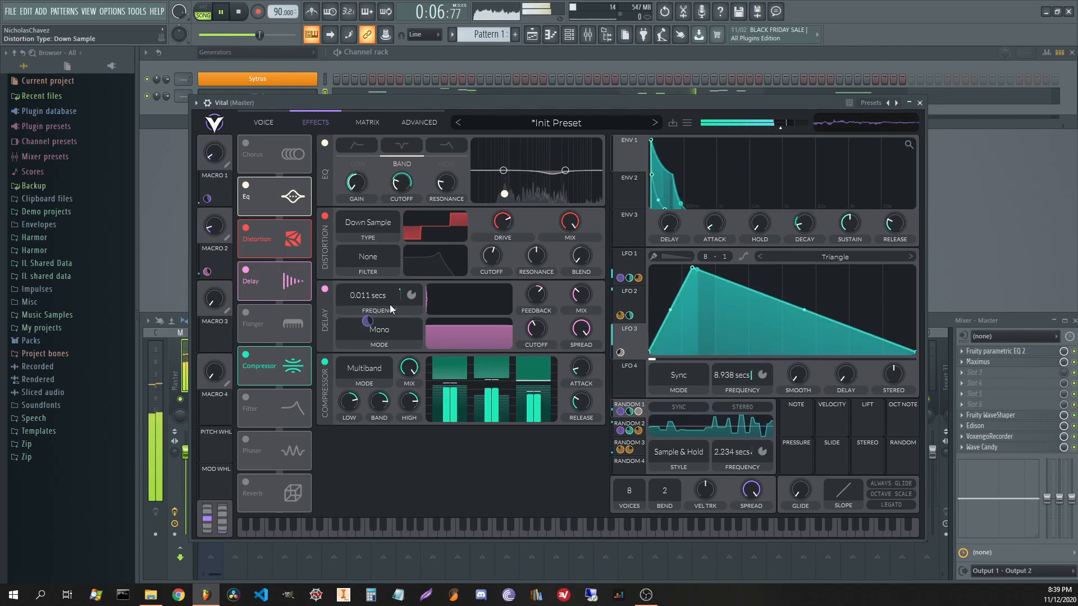
drag(508, 261, 516, 315)
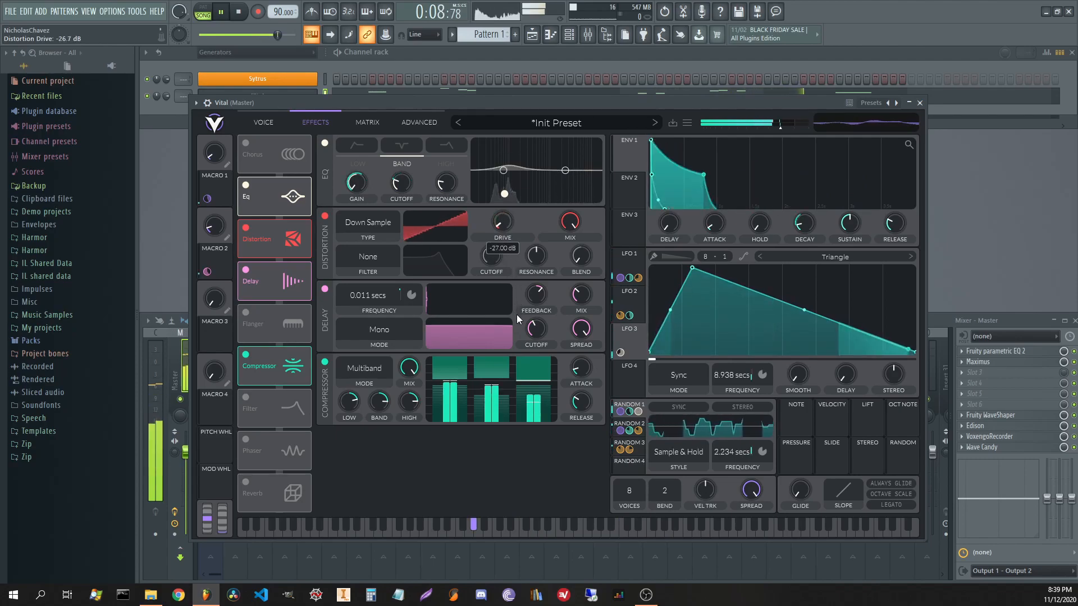
click(370, 226)
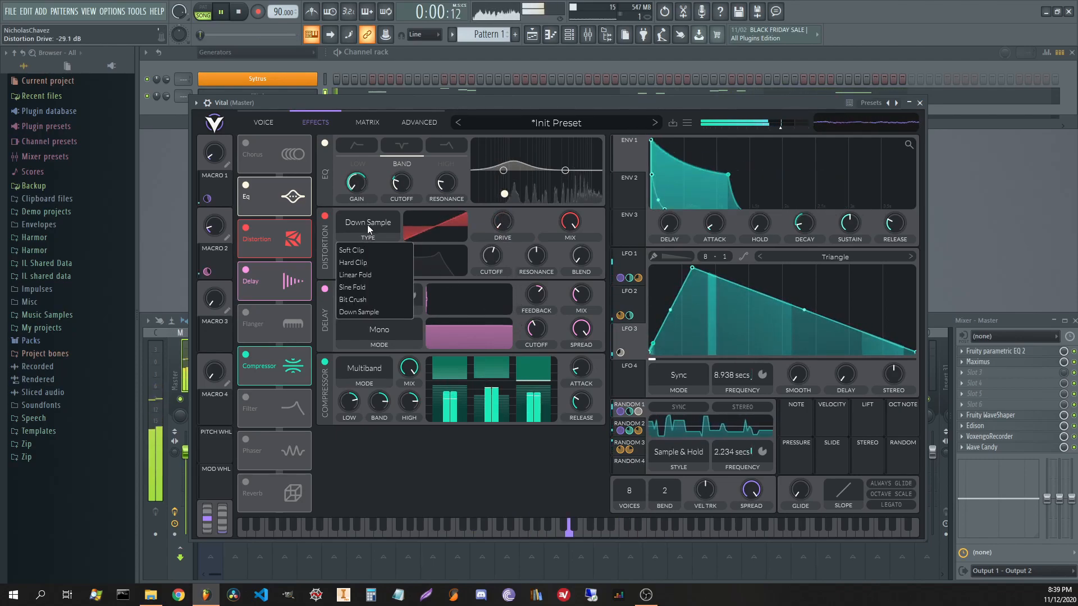
click(369, 288)
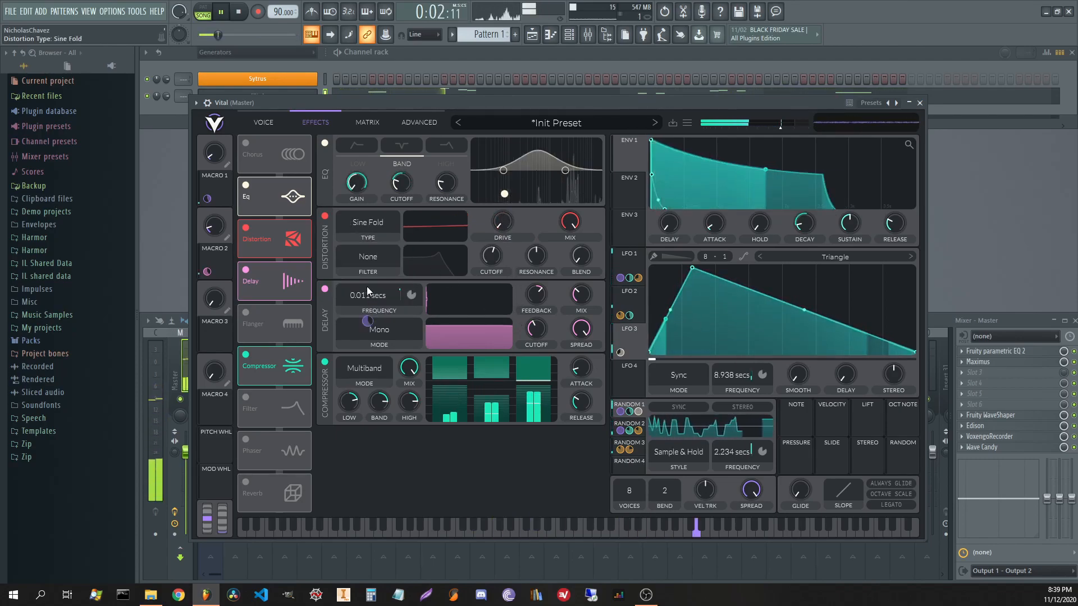
- Change the distortion type to Bit Crush and set its drive to -30 dB
click(373, 228)
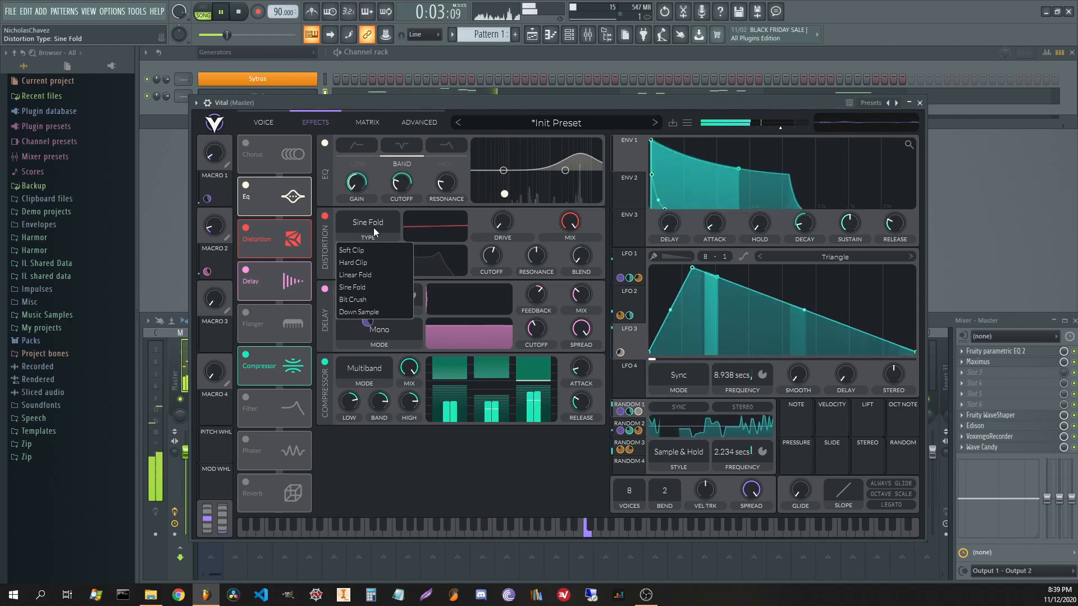
click(367, 299)
drag(494, 220, 507, 262)
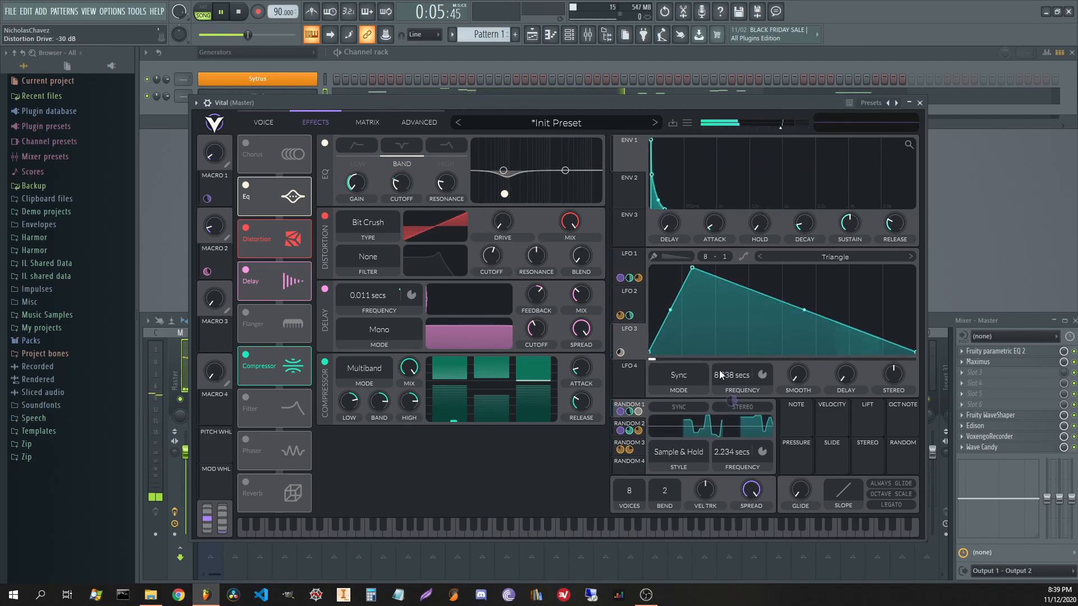
- Raise Envelope 2's sustain to 1
click(638, 340)
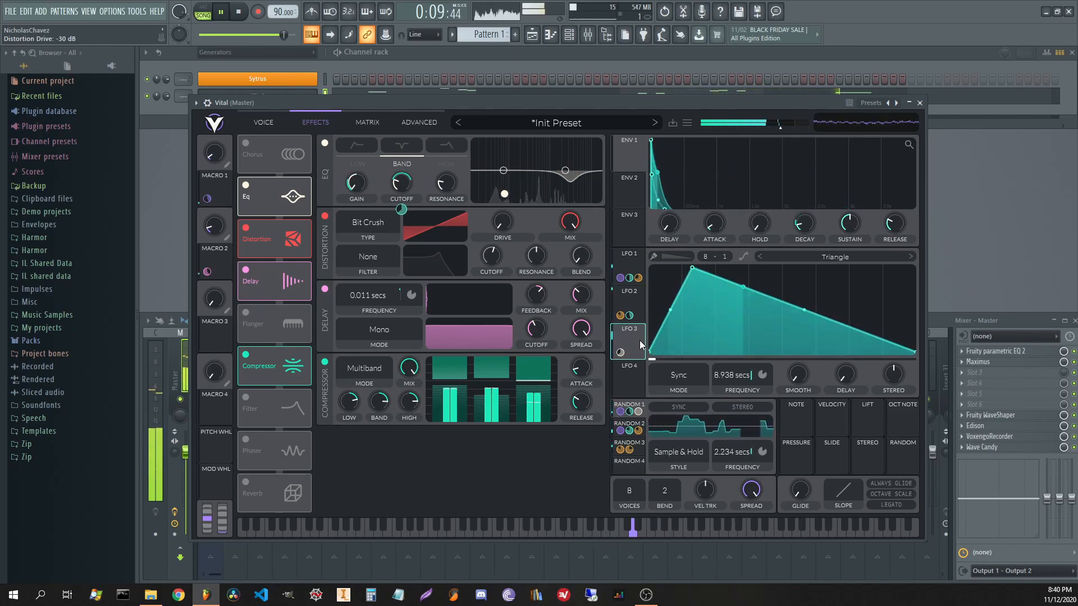
click(632, 149)
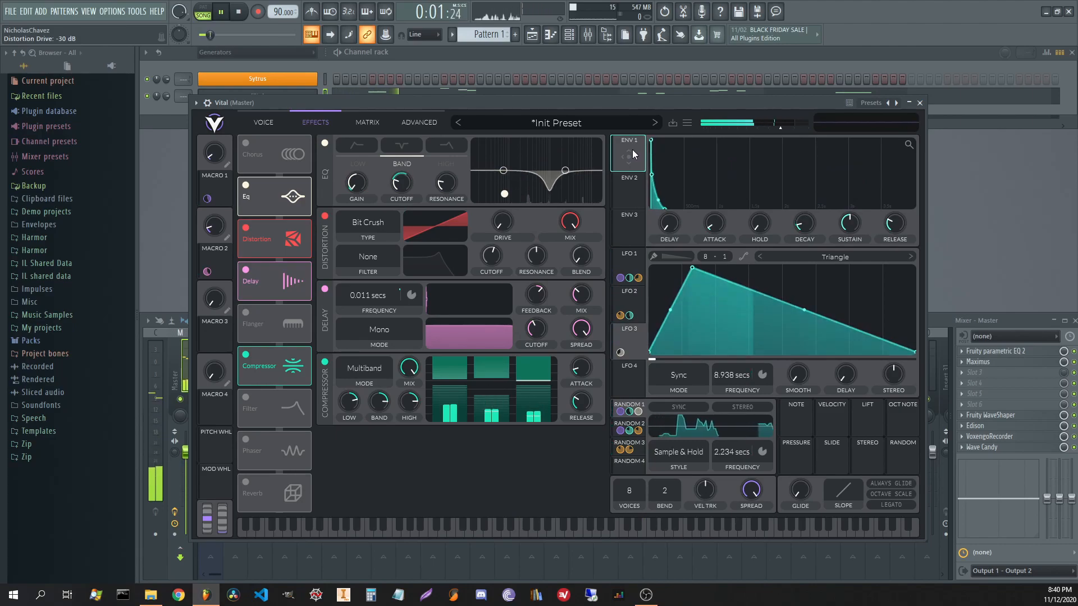
click(632, 187)
drag(850, 222, 857, 191)
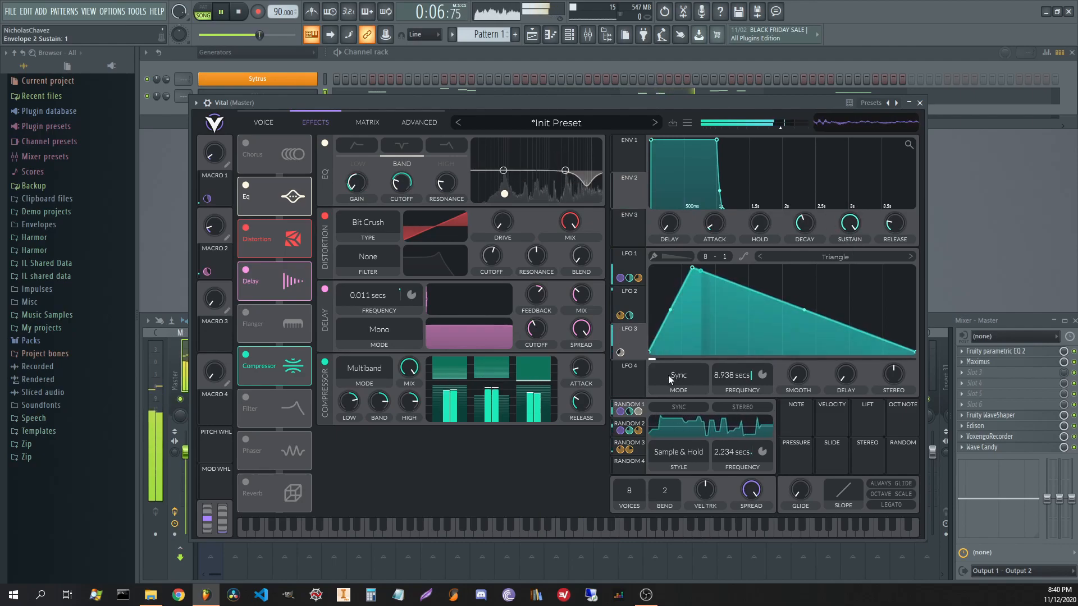
- Assign LFO 3 to the distortion drive with a modulation amount of 24.60
click(635, 383)
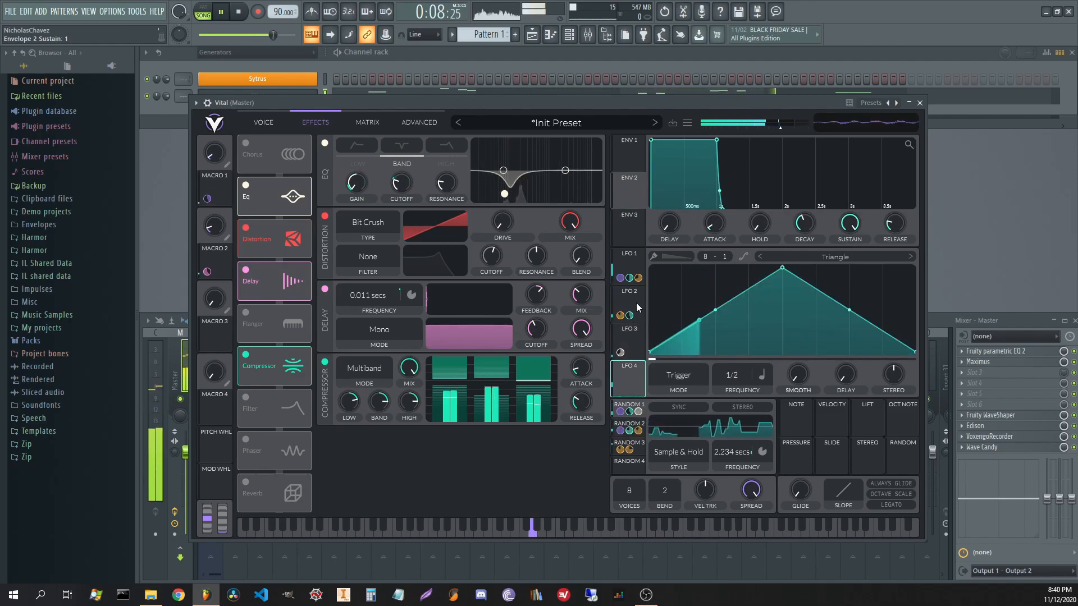
click(635, 344)
drag(620, 352, 502, 246)
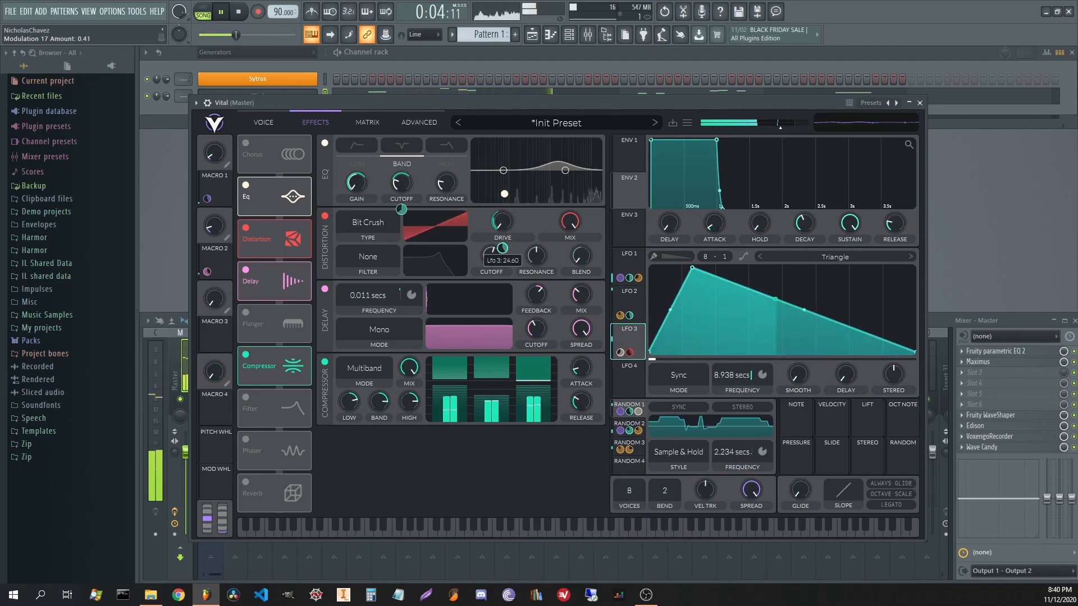
- Enable the Reverb and place it between the EQ and Distortion in the effect chain
drag(241, 477, 267, 251)
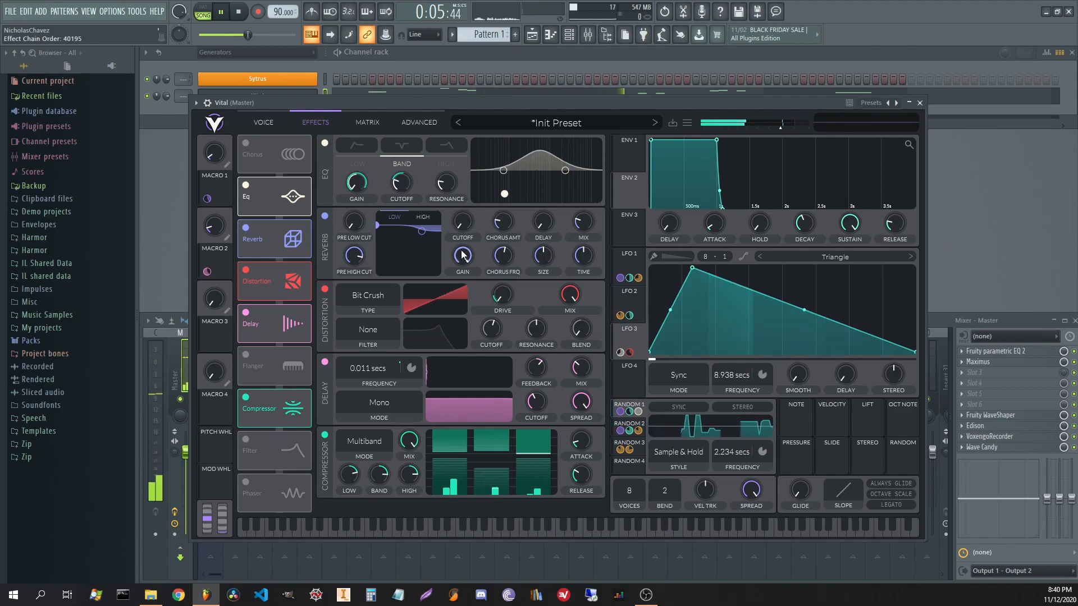
- Place the Reverb after the Distortion in the effect chain and set its size to 4.5% and decay time to 0.174 secs
drag(285, 244, 264, 288)
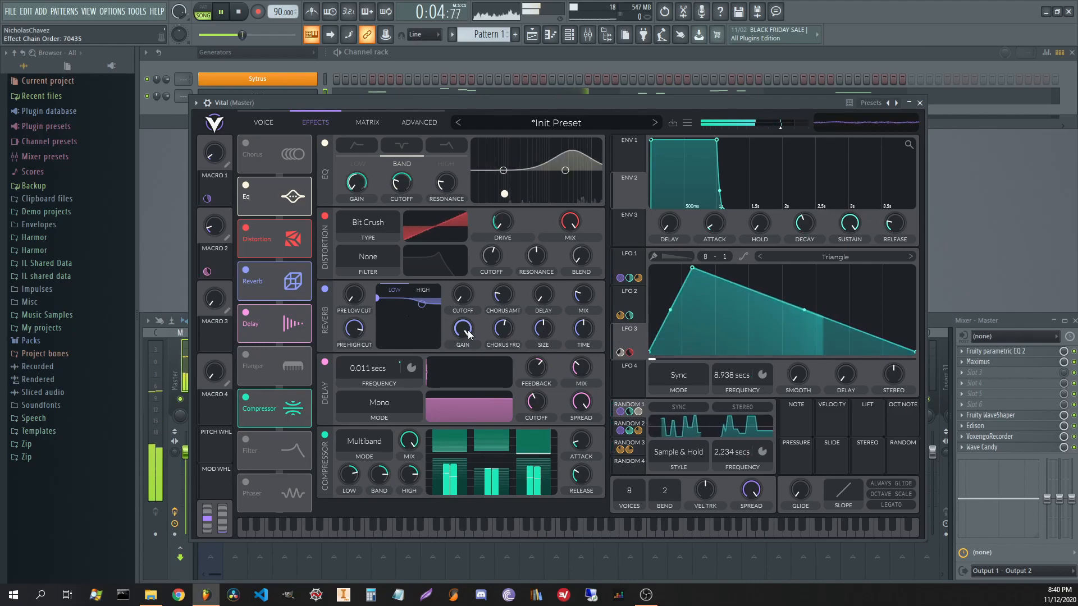
drag(579, 330, 584, 318)
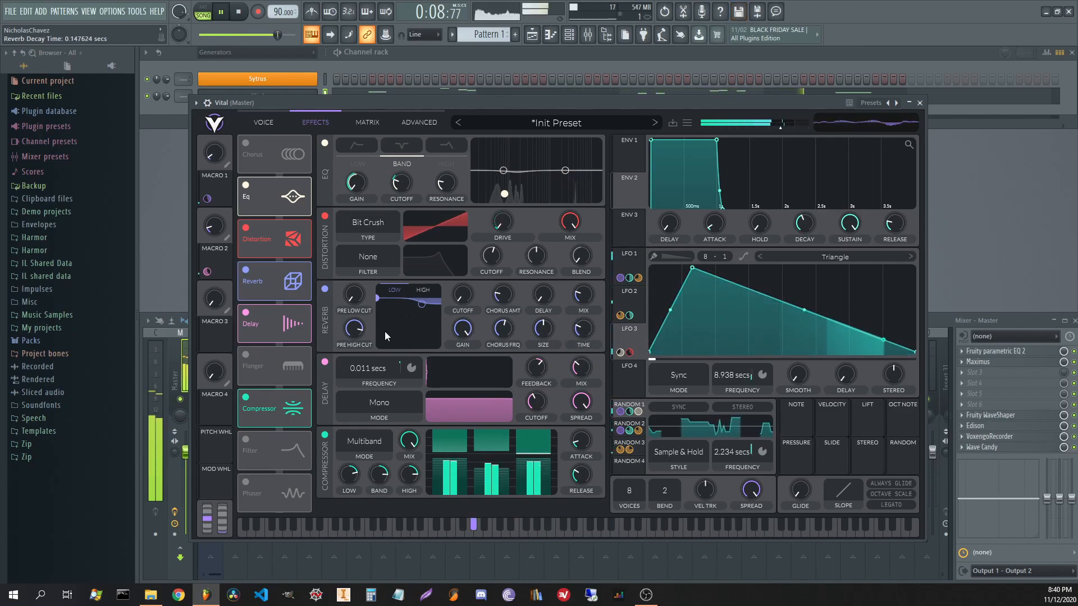
drag(542, 295, 569, 292)
drag(495, 295, 456, 308)
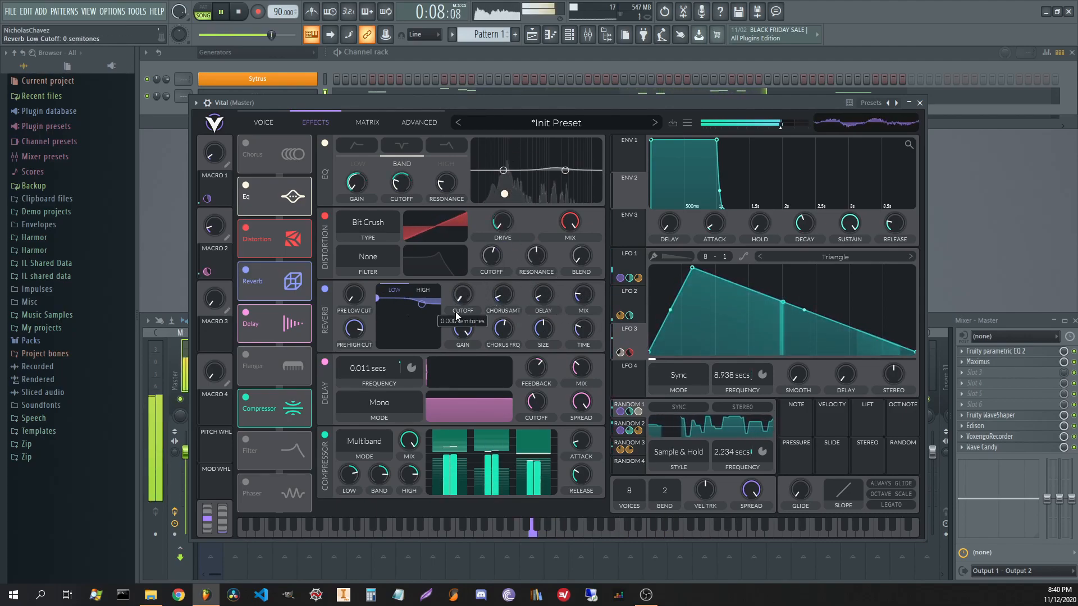
drag(542, 334, 540, 422)
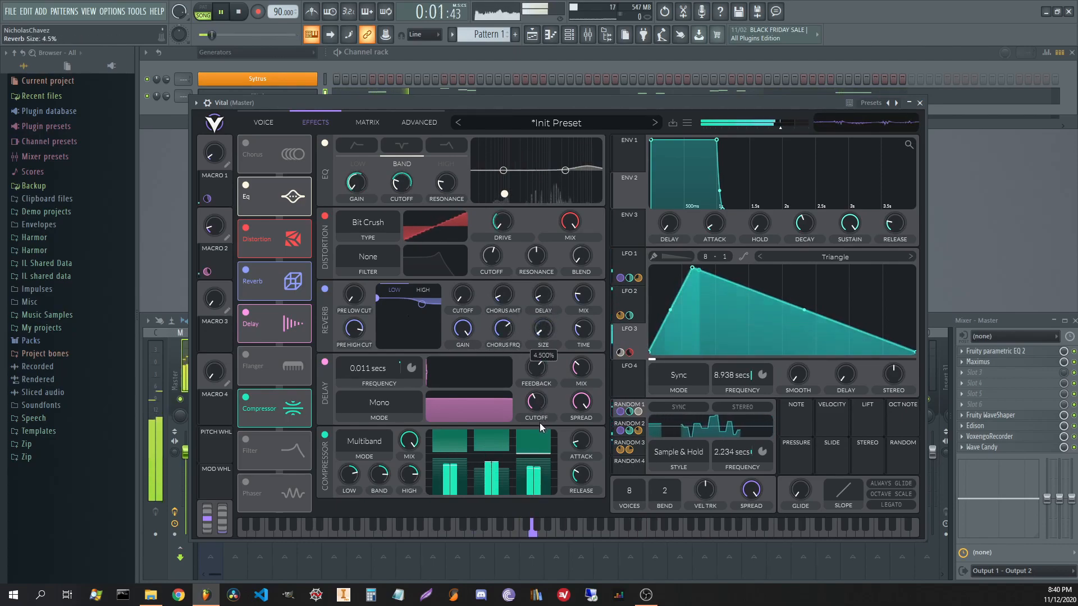
mouse_move(582, 328)
mouse_down()
mouse_move(583, 309)
mouse_move(579, 332)
mouse_up()
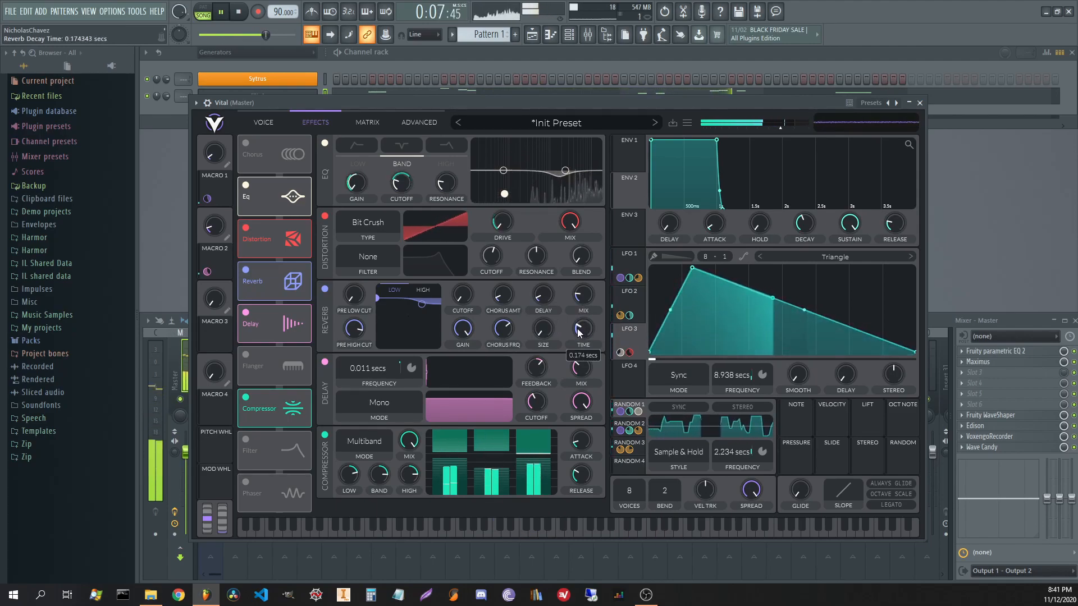
- Assign Random 4, using the Perlin style, to the reverb mix and set the mix to 7%
click(636, 387)
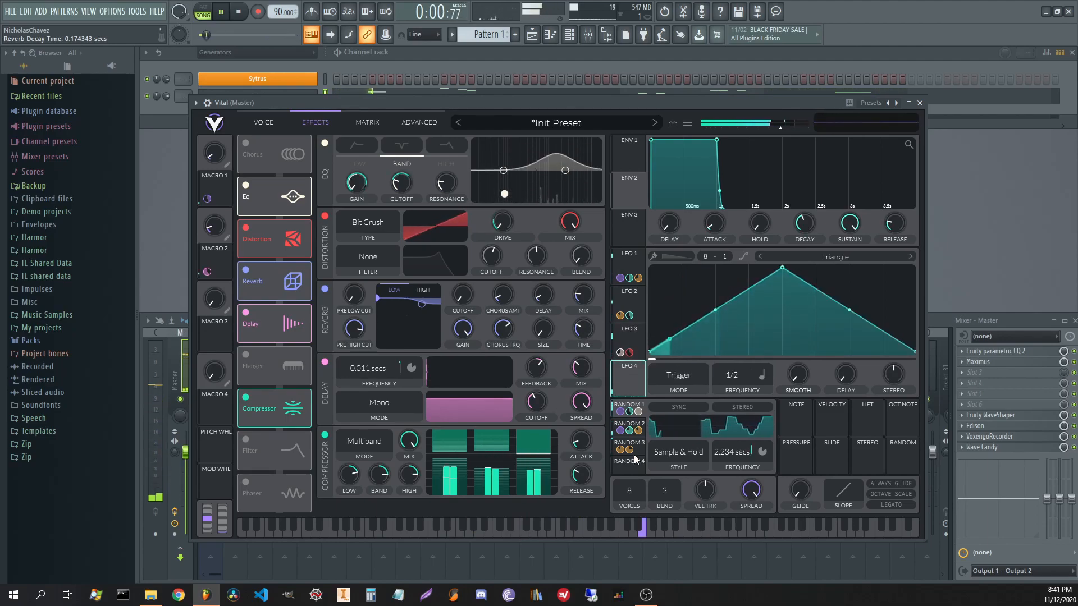
click(631, 463)
click(686, 452)
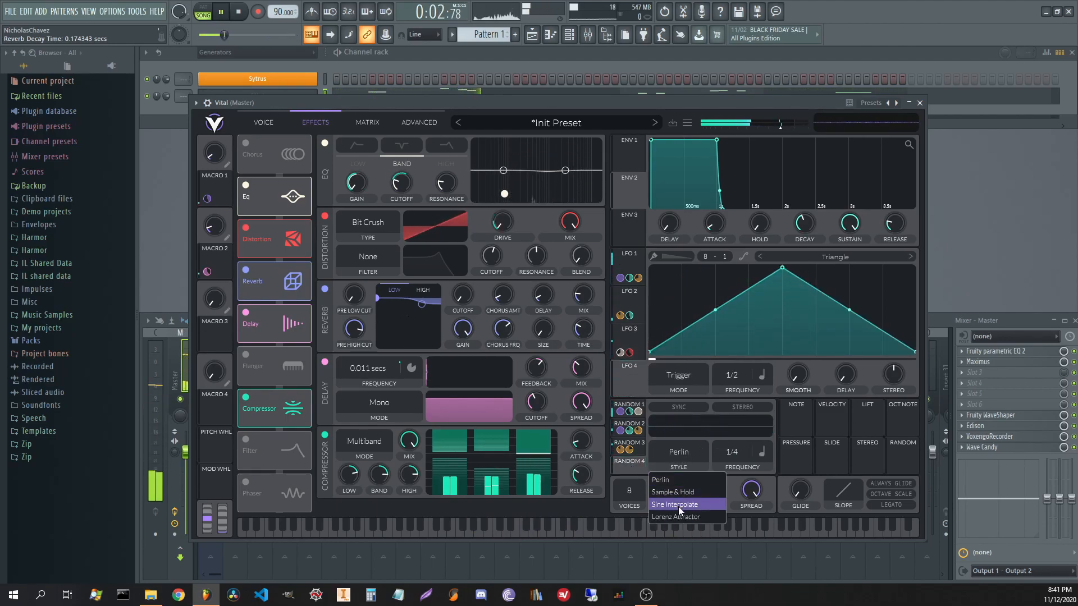
click(673, 480)
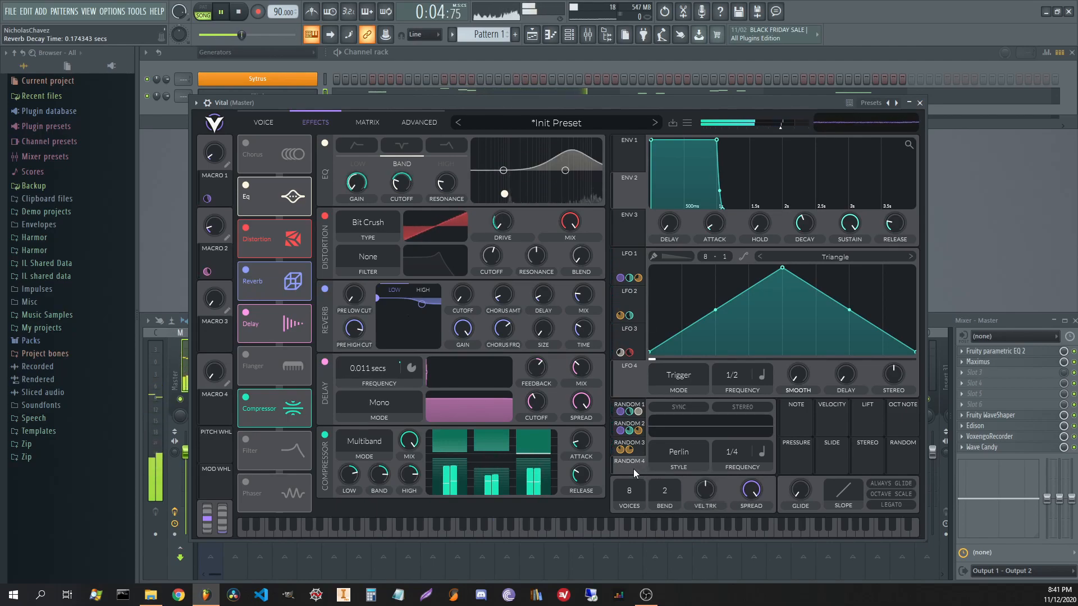
drag(630, 465, 586, 295)
drag(585, 294, 585, 305)
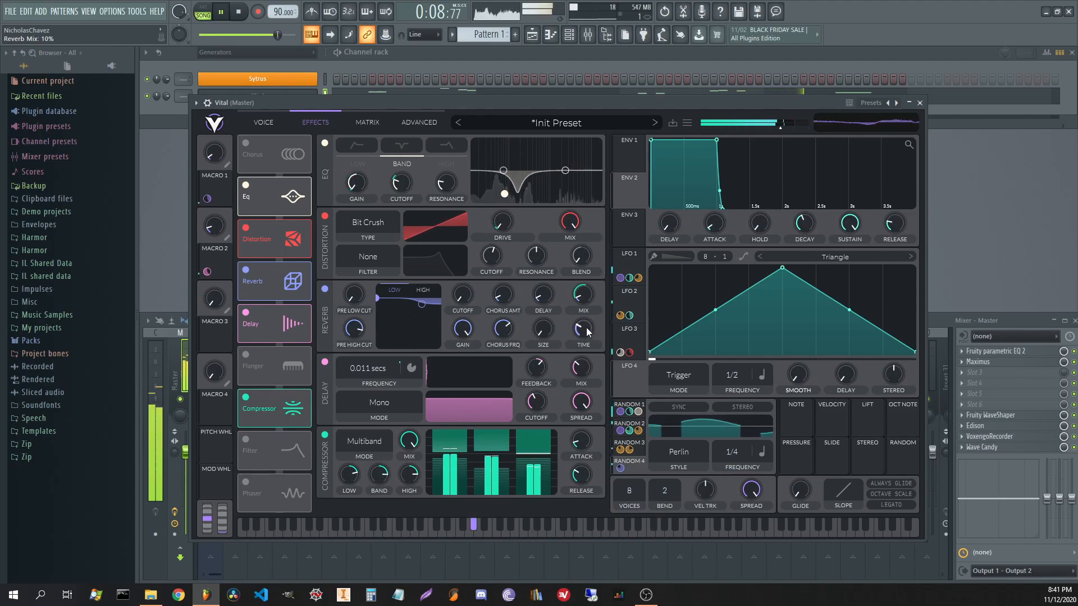
mouse_move(584, 324)
scroll(583, 321, down, 5)
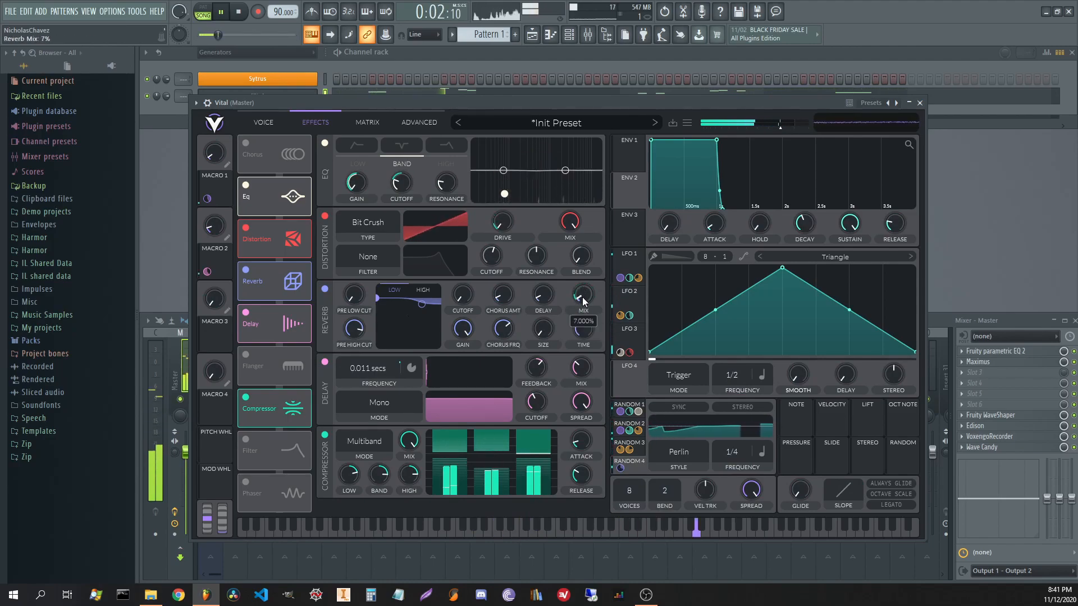
- Move the Reverb to the start of the effect chain, and enable the Filter and place it directly after the Delay
drag(274, 281, 281, 161)
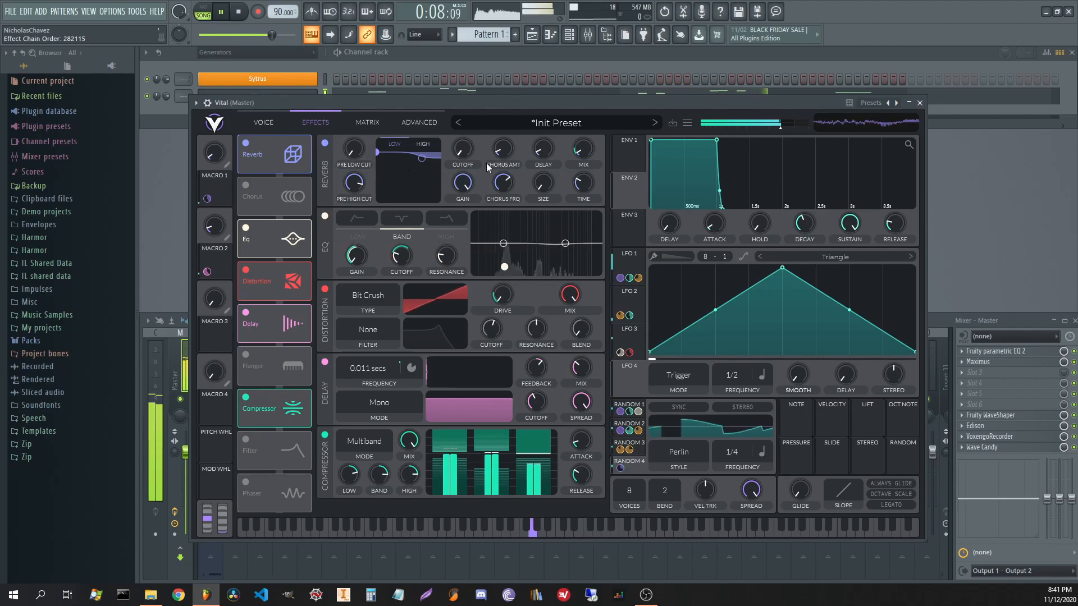
click(246, 440)
drag(274, 445, 301, 380)
- Set the effects Filter to Phaser: Negative and adjust its resonance and raise its blend to about 0.857
scroll(492, 446, down, 2)
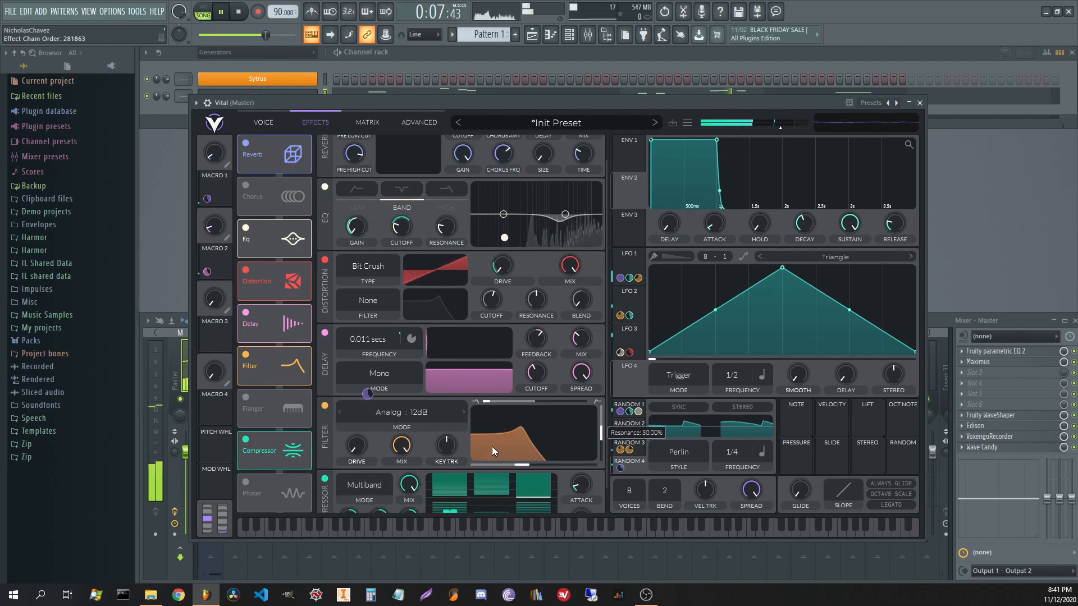
click(406, 387)
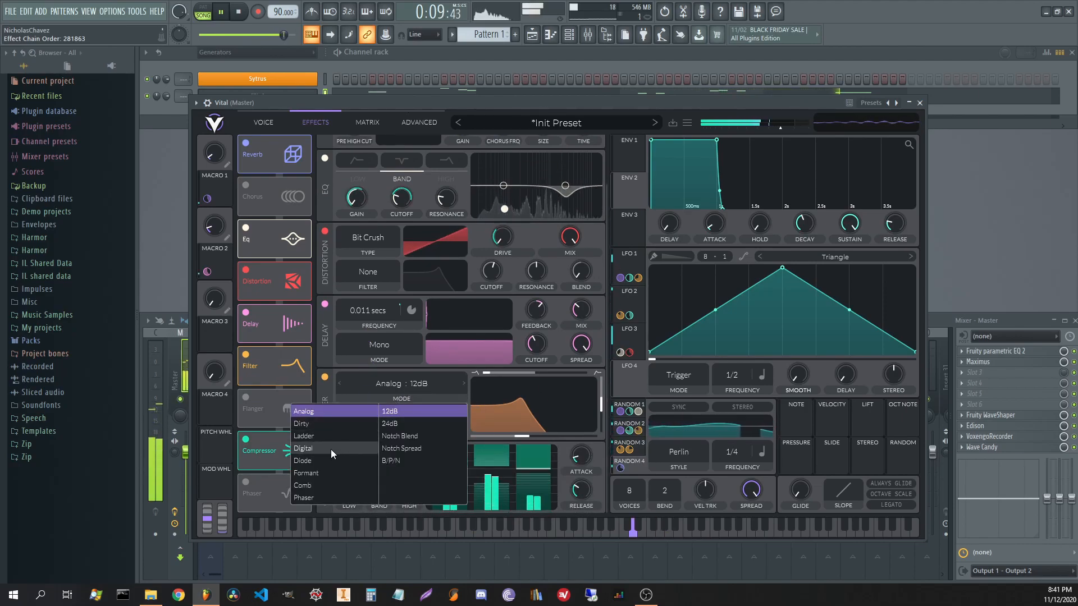
click(322, 497)
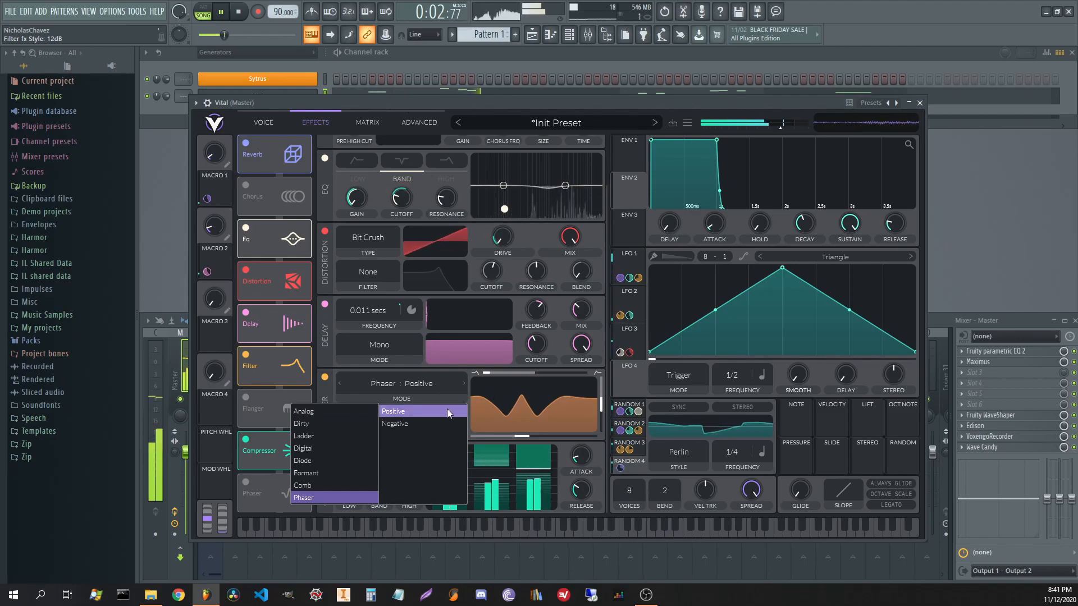
click(421, 425)
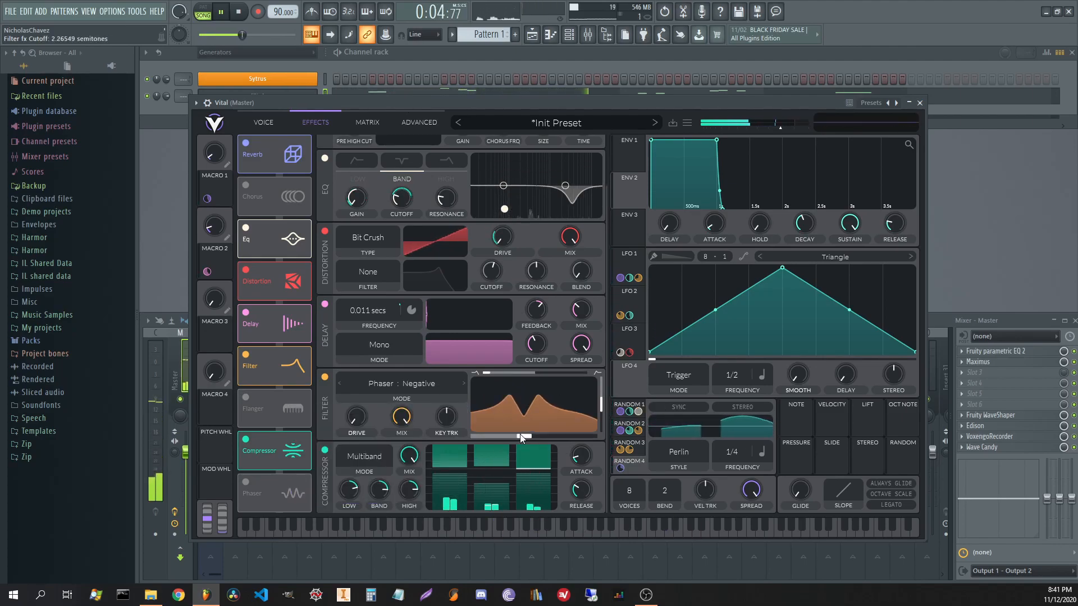
drag(600, 402, 601, 396)
drag(494, 375, 536, 378)
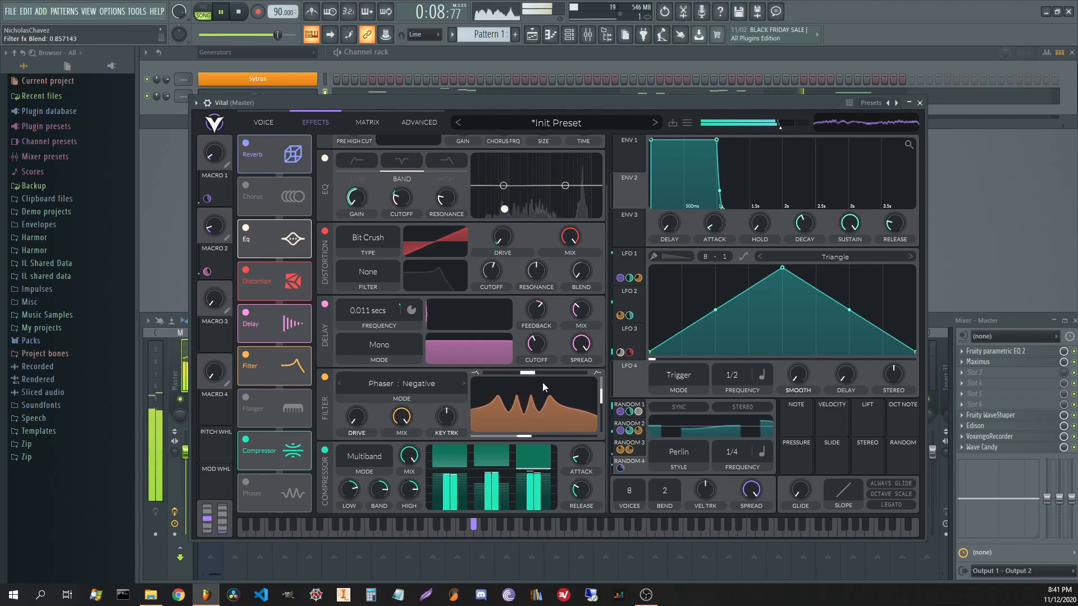
- Modulate the filter blend with Random 4 from a lowered base value, and set Random 4's tempo to 1/8
drag(633, 463, 561, 407)
drag(530, 374, 502, 374)
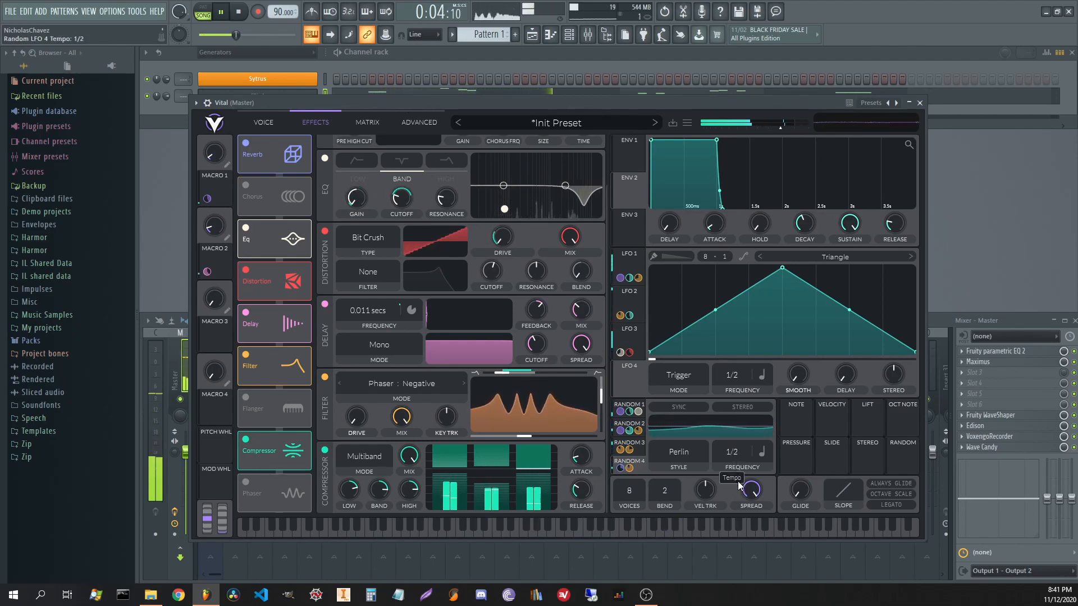
drag(736, 455, 736, 426)
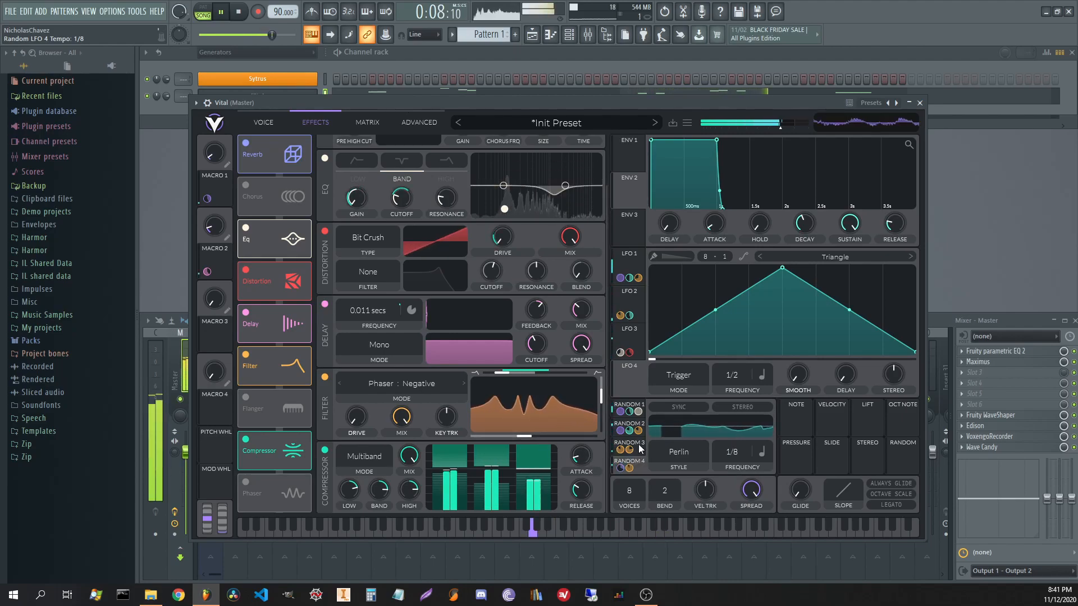
- Modulate the phaser filter's cutoff with Random 2 and with Random 1 at an amount of about -0.424, readjusting the base cutoff
click(631, 427)
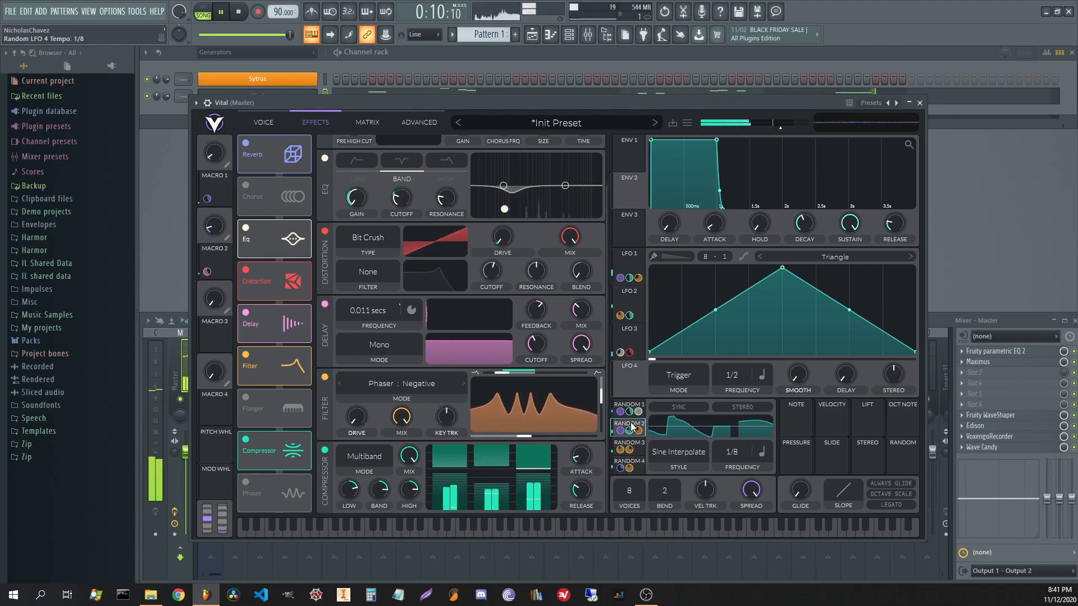
drag(524, 436, 487, 437)
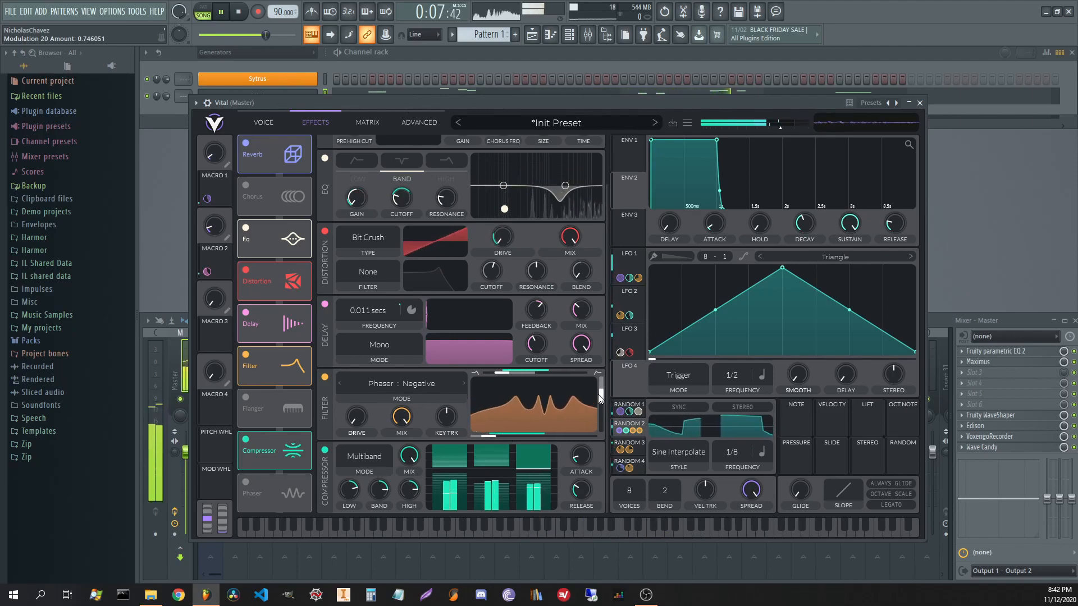
click(642, 404)
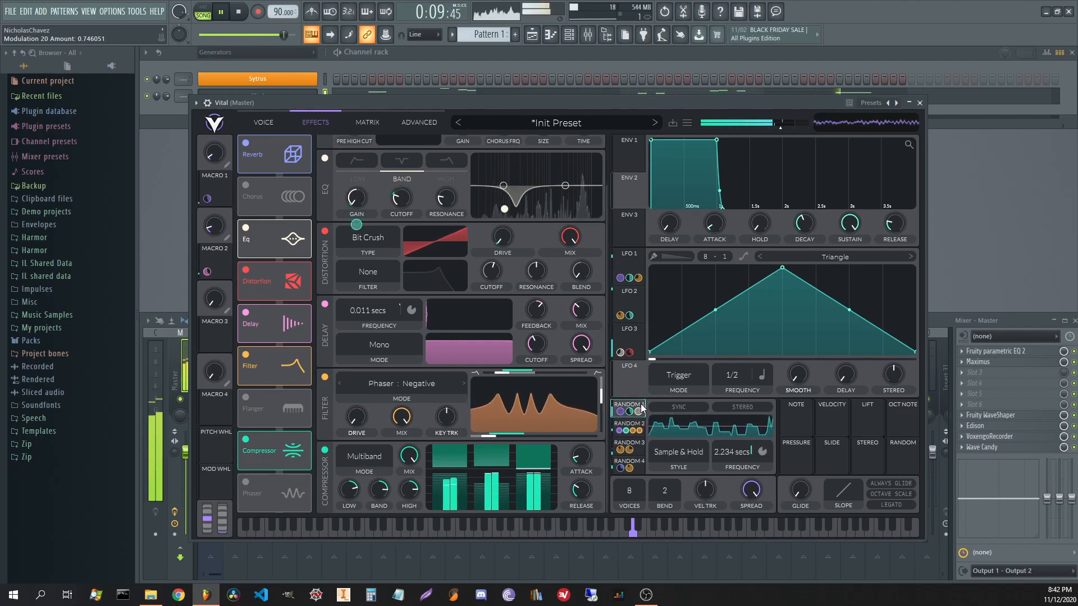
drag(493, 436, 534, 410)
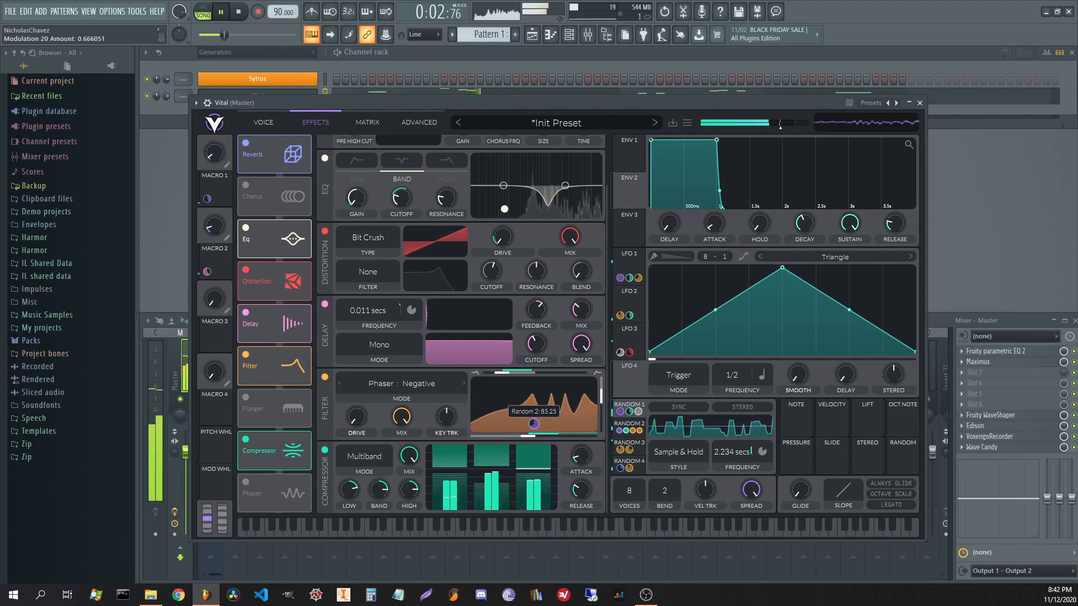
drag(635, 406, 534, 435)
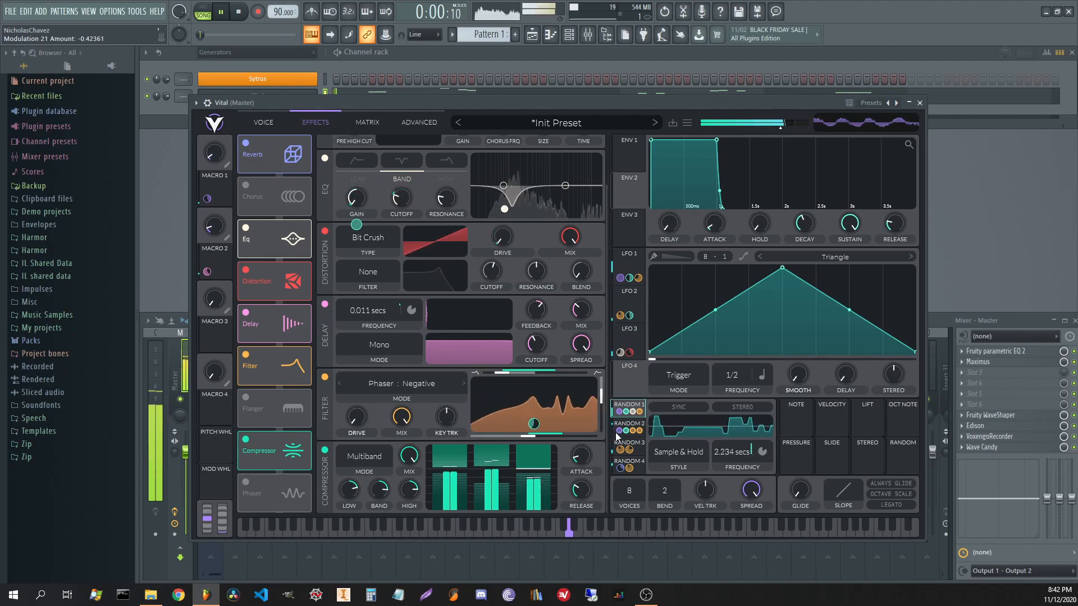
drag(617, 438, 537, 436)
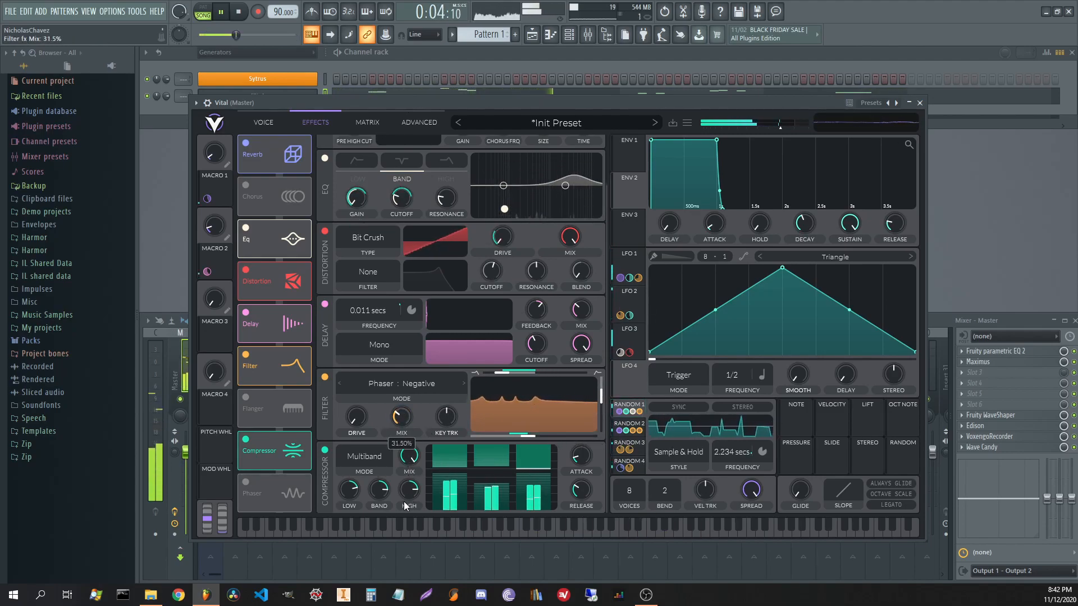
- Set the filter drive to 5.1 dB and its resonance to about 10.1%, modulated by LFO 2 with an amount of about 0.766
drag(356, 415, 365, 399)
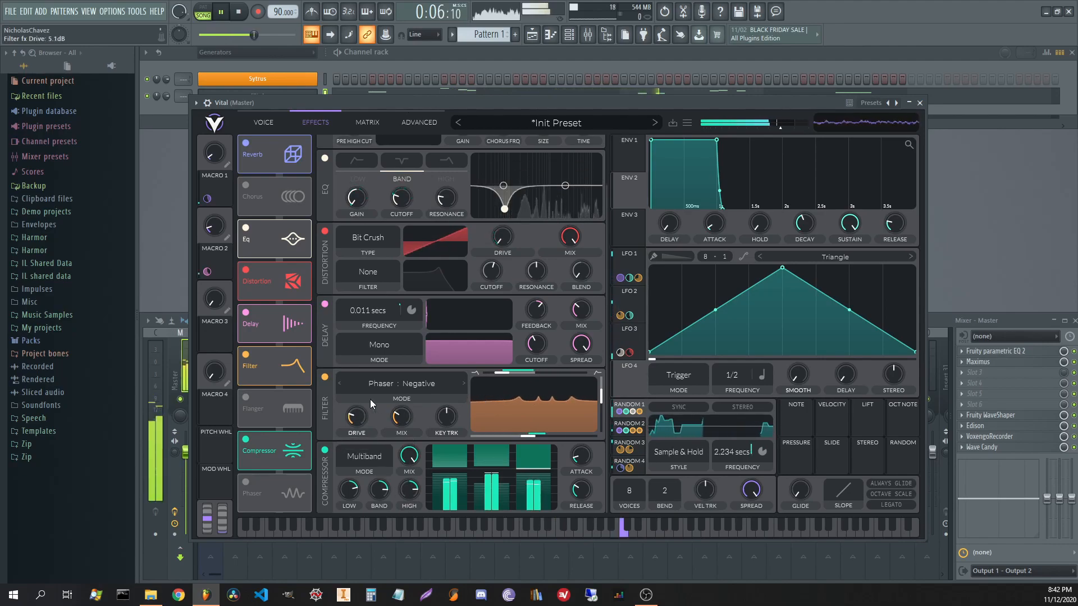
drag(494, 405, 606, 418)
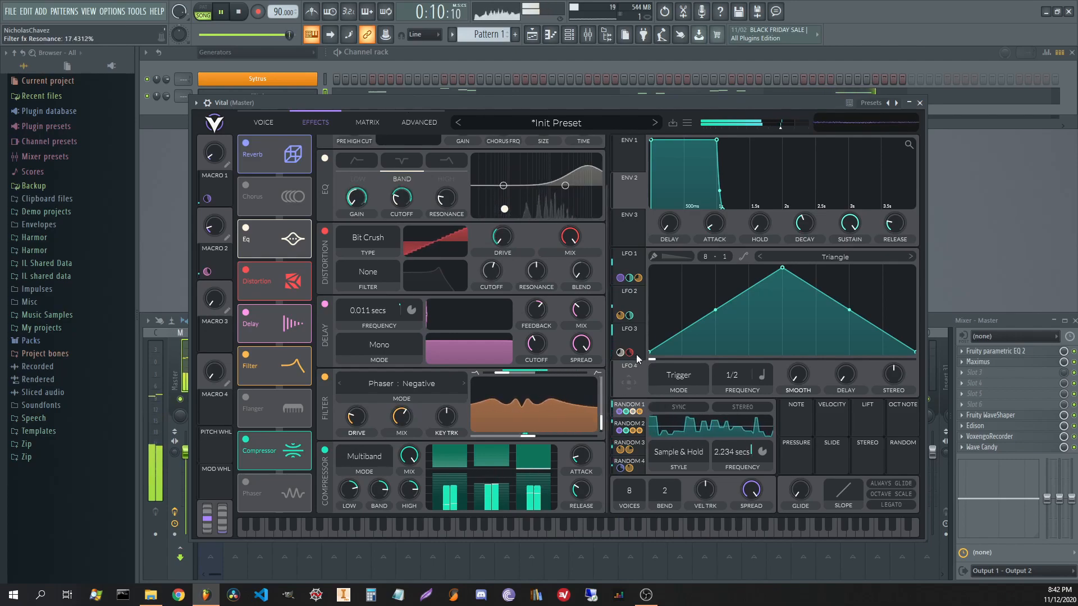
click(633, 299)
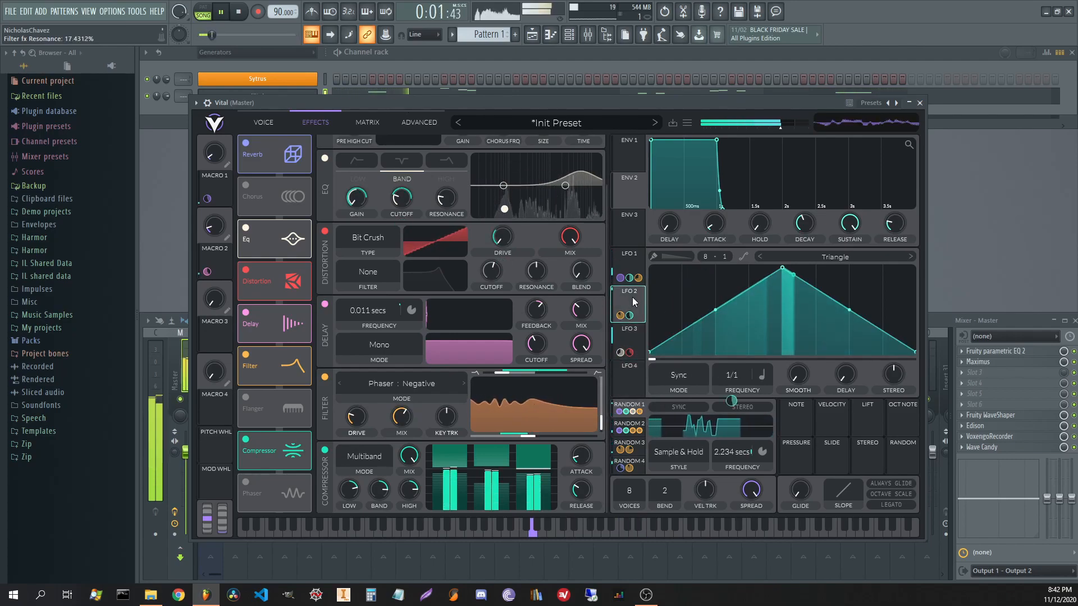
drag(632, 297, 589, 371)
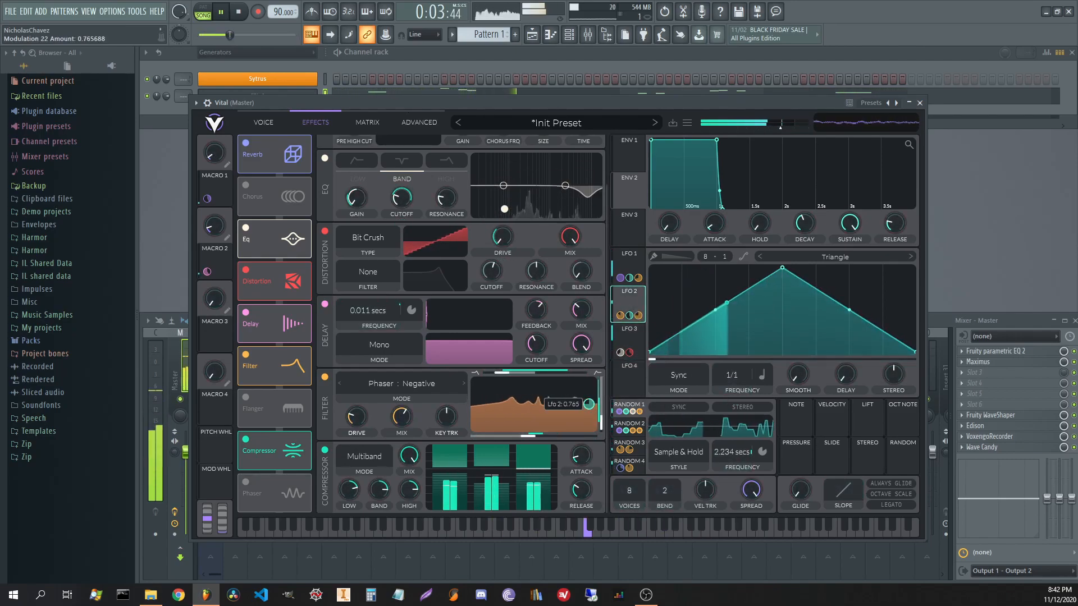
drag(601, 421, 602, 426)
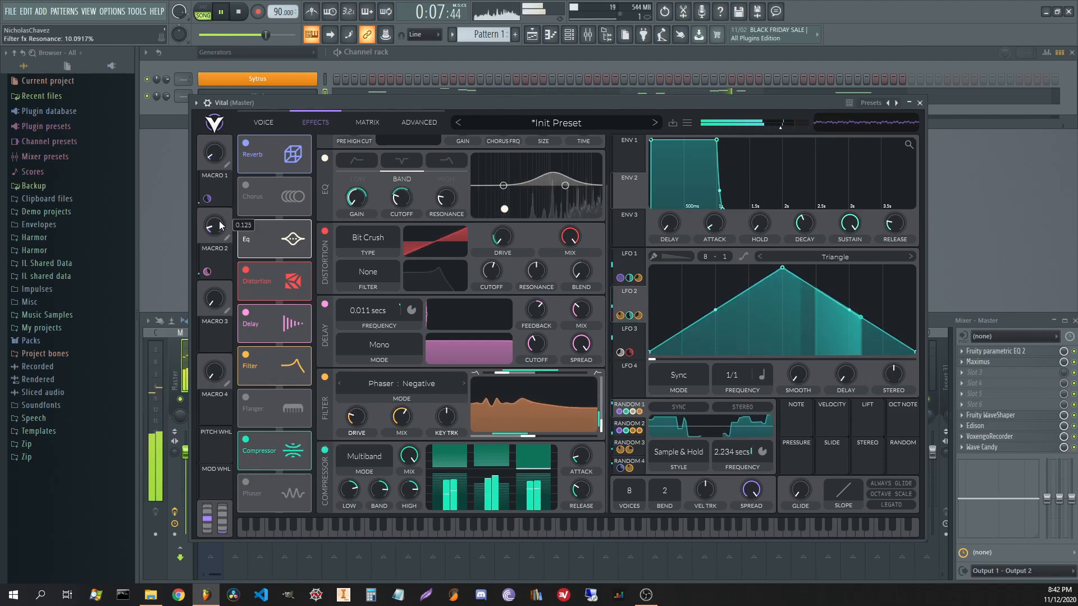
- Raise Macro 1 and set Macro 2 to 0.46
drag(216, 144, 217, 142)
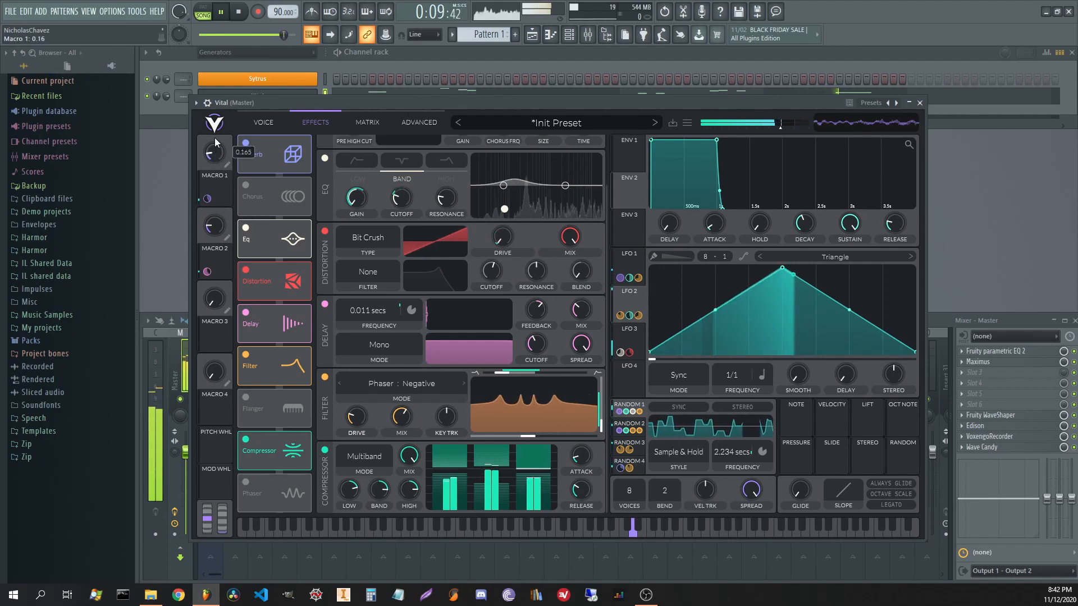
drag(221, 227, 214, 189)
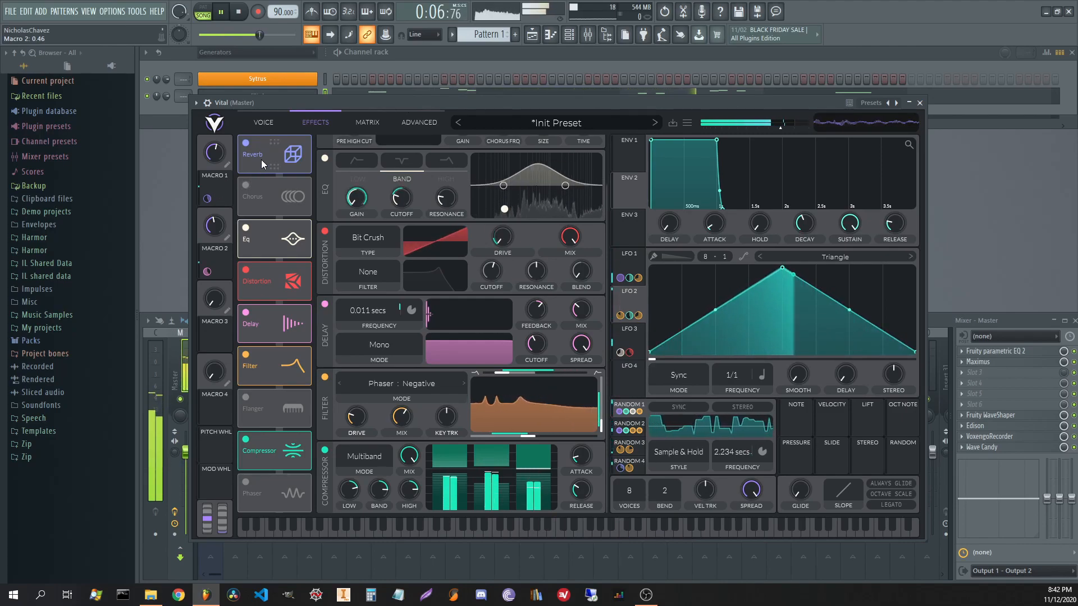
- Stop playback, enable oscillator 3, and load the Crappy Toilet wavetable from the Vital folder into it
click(273, 122)
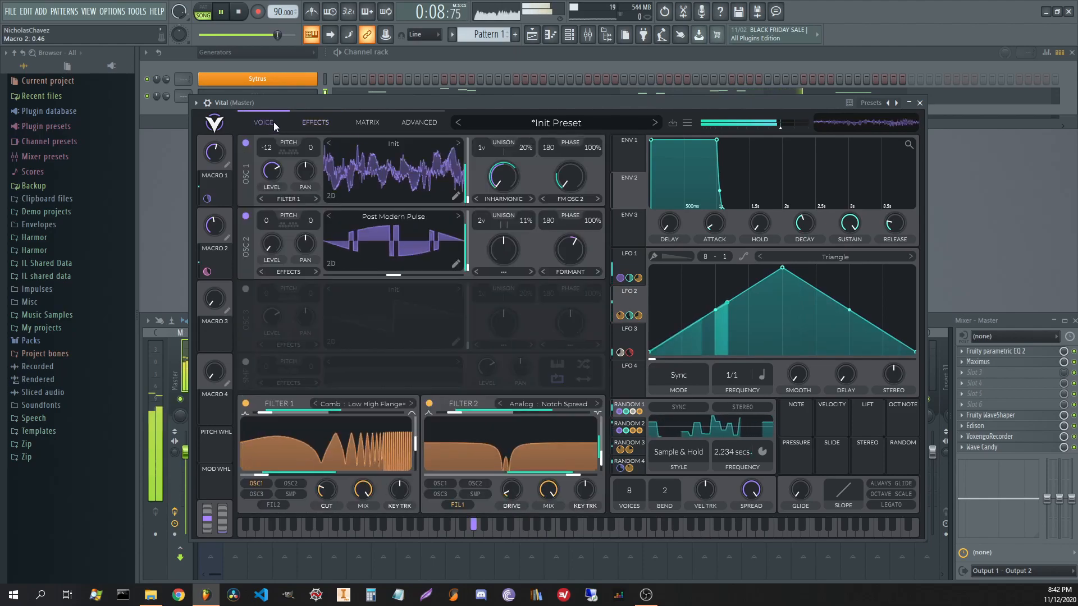
key(space)
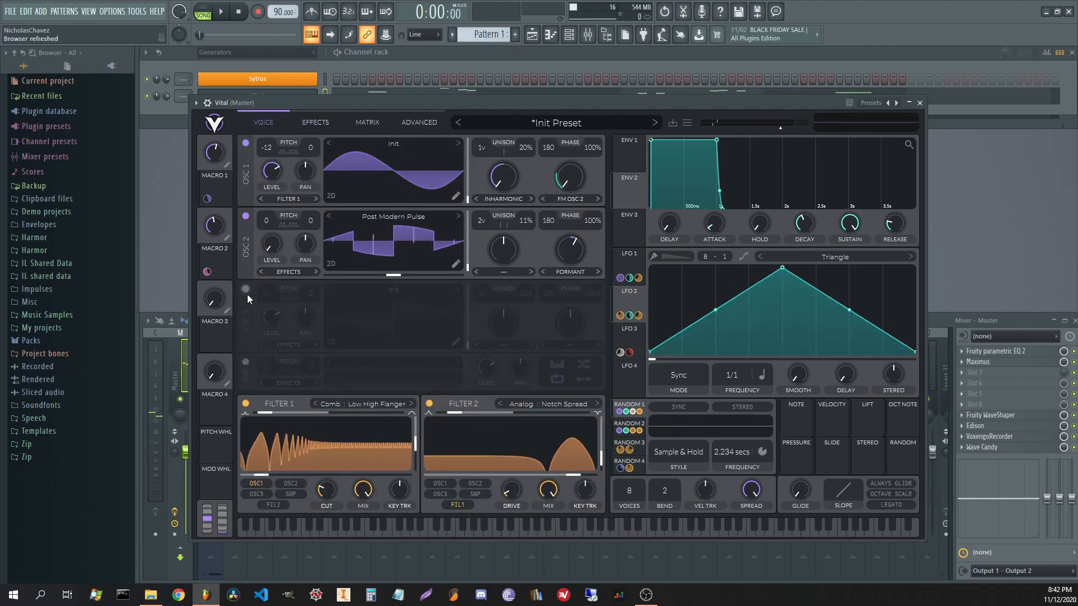
mouse_move(209, 152)
click(246, 289)
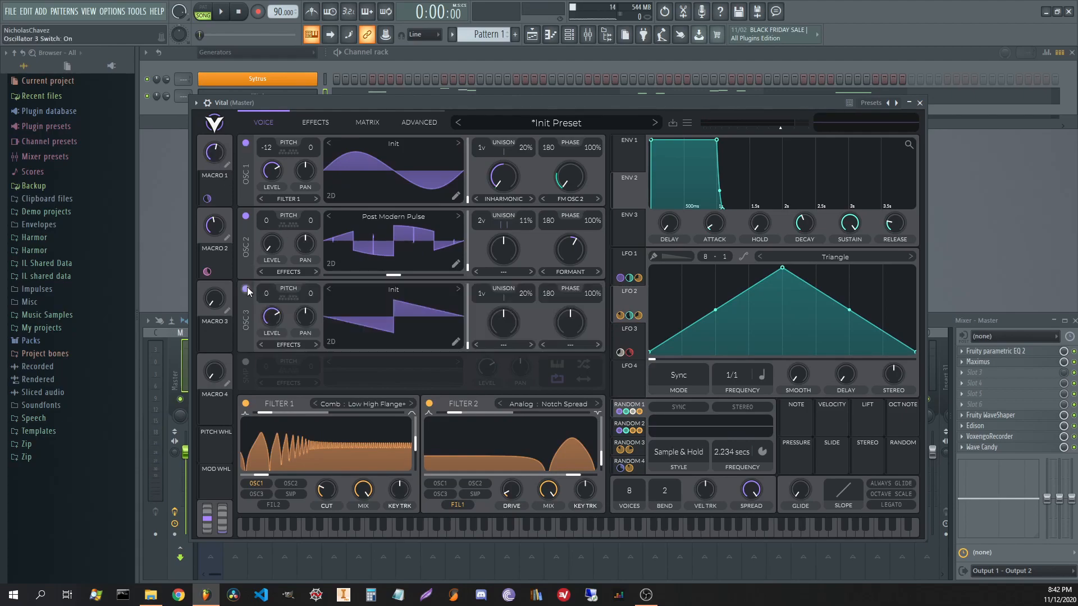
click(416, 288)
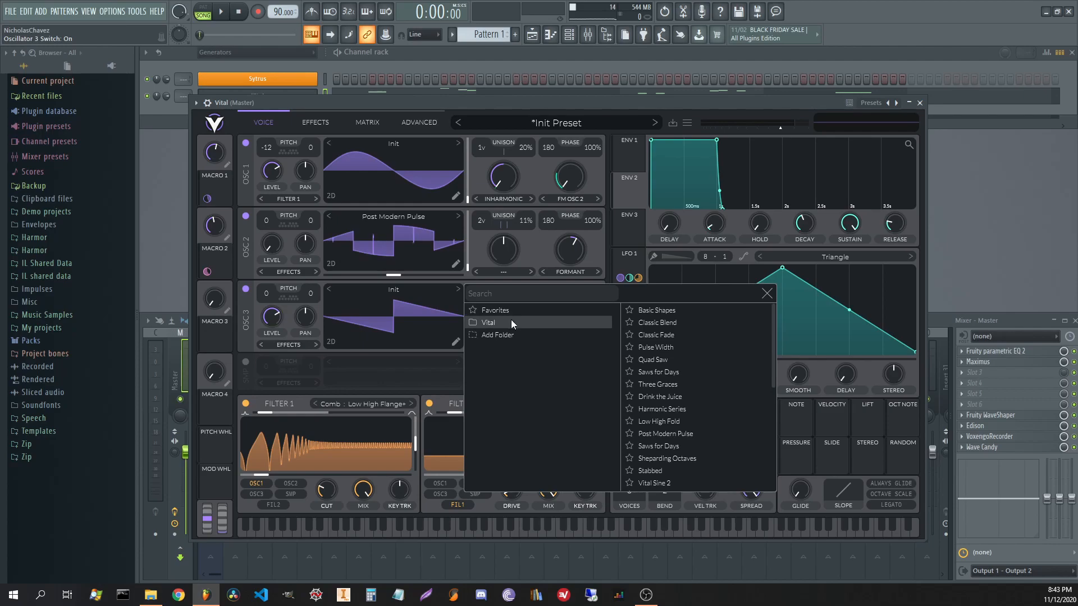
scroll(699, 406, down, 3)
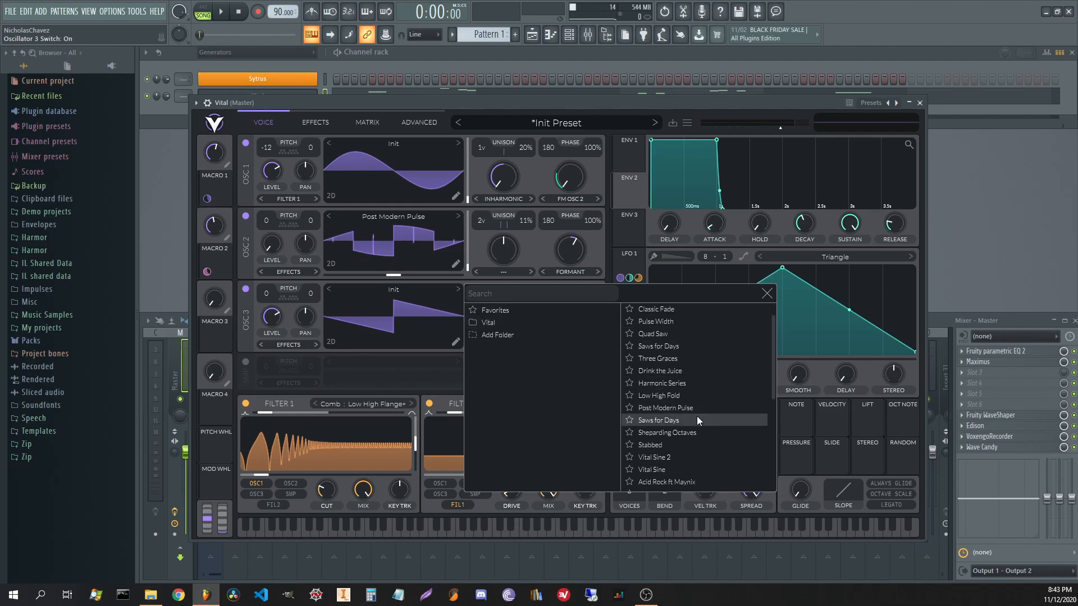
scroll(696, 430, down, 5)
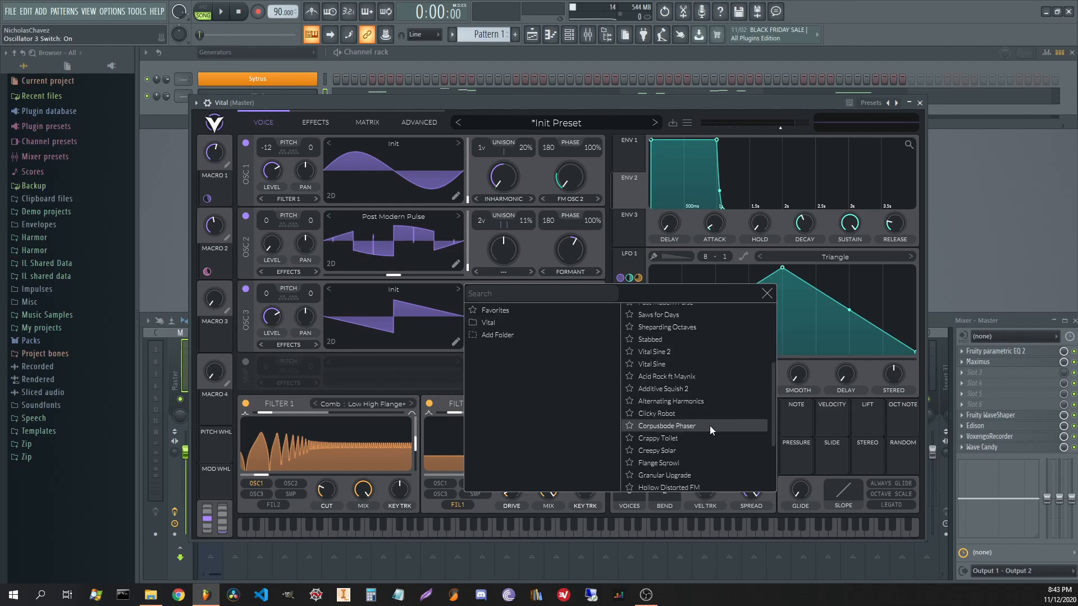
click(673, 438)
click(391, 321)
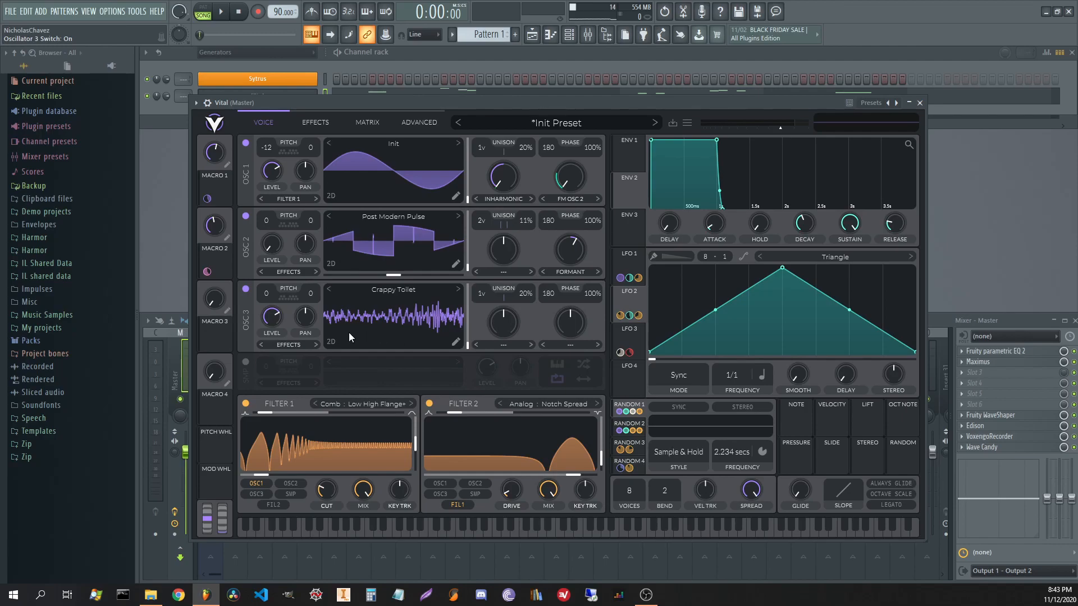
- Change oscillator 2's wave morph type to RM Osc 3 and start playback
click(572, 271)
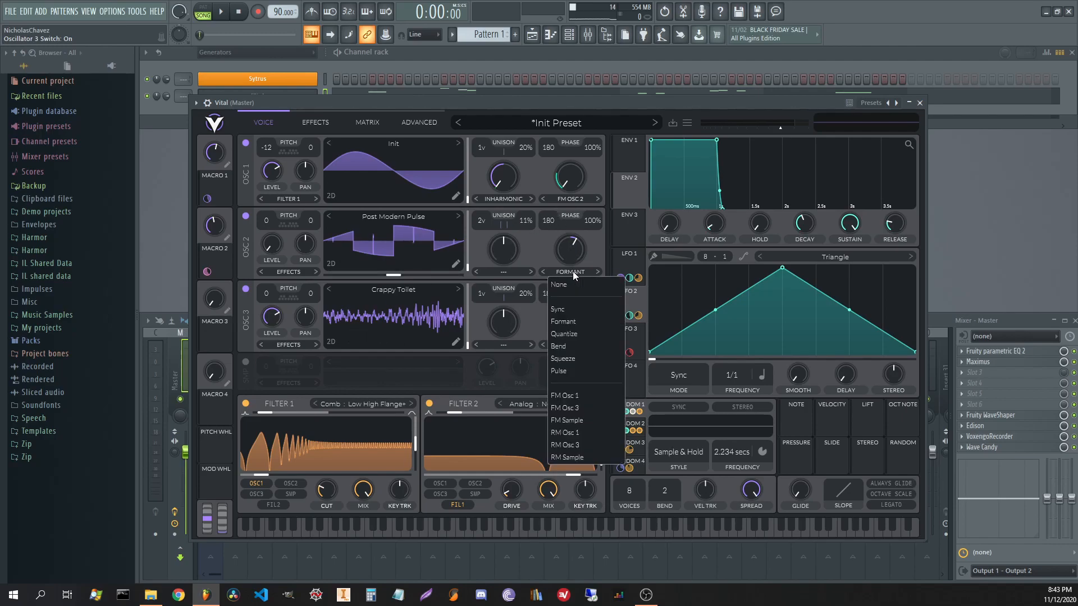
click(593, 445)
key(space)
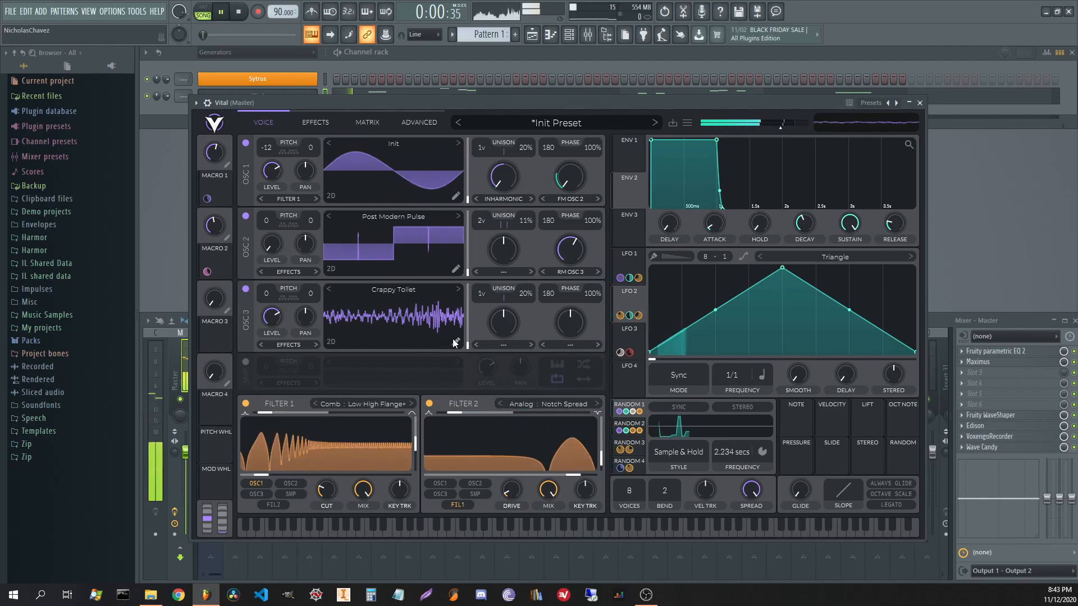
- Set oscillator 3's level to 0 and raise its wave frame to about 235.8
mouse_move(273, 319)
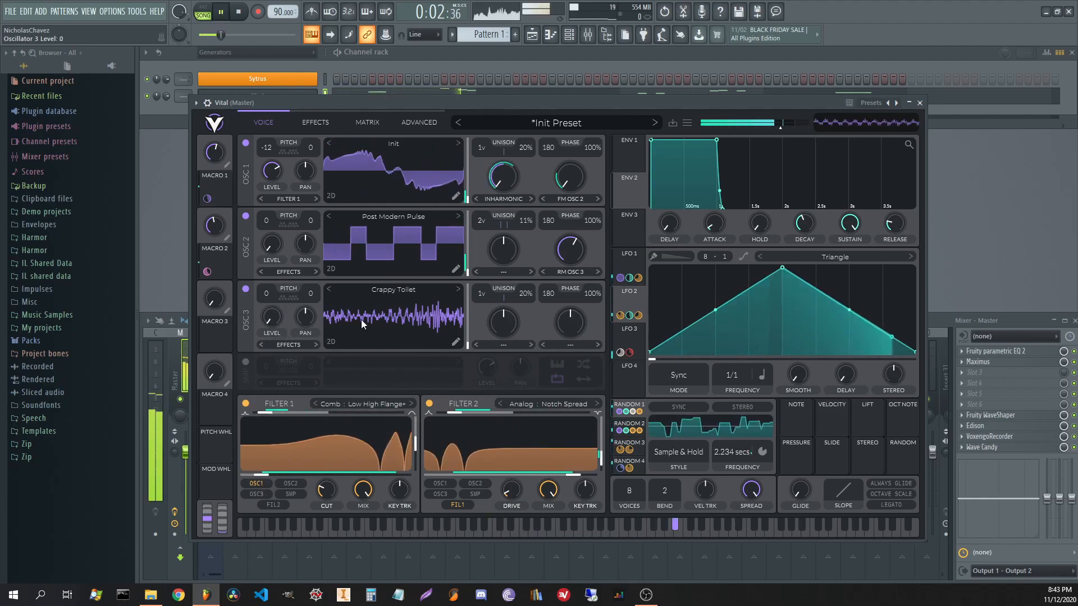
drag(468, 344, 469, 278)
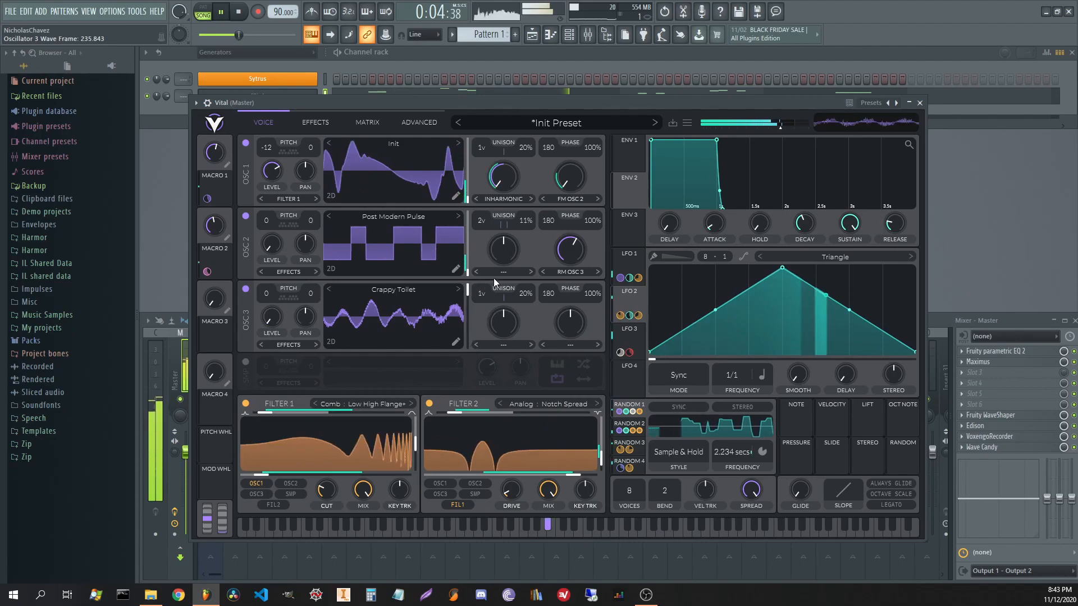
- Set Macro 1 to 0.31 and oscillator 2's RM Osc 3 amount to 63.5%
drag(574, 265, 541, 231)
drag(214, 153, 218, 183)
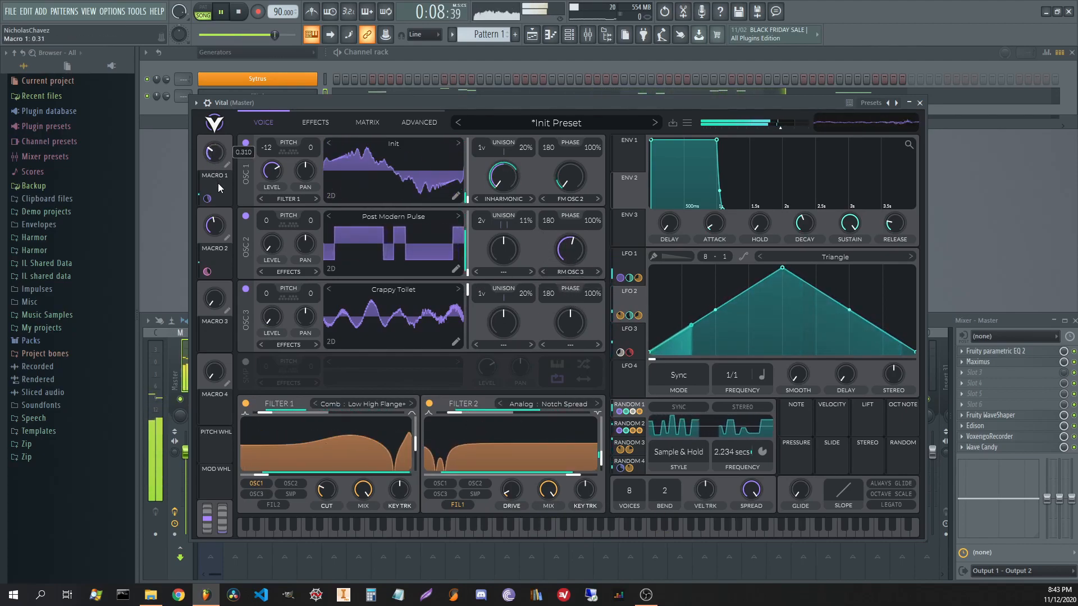
drag(574, 259, 576, 243)
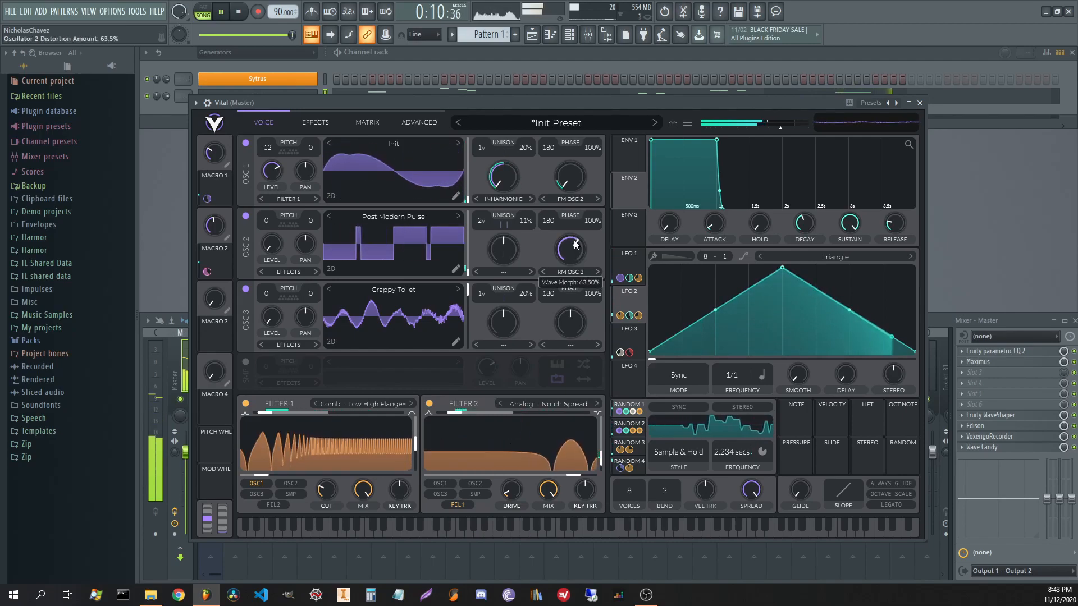
- Set oscillator 3 to 11 unison voices, 15% detune and detune power -2.15, with a readjusted wave frame and a transpose of 12
drag(481, 292, 515, 342)
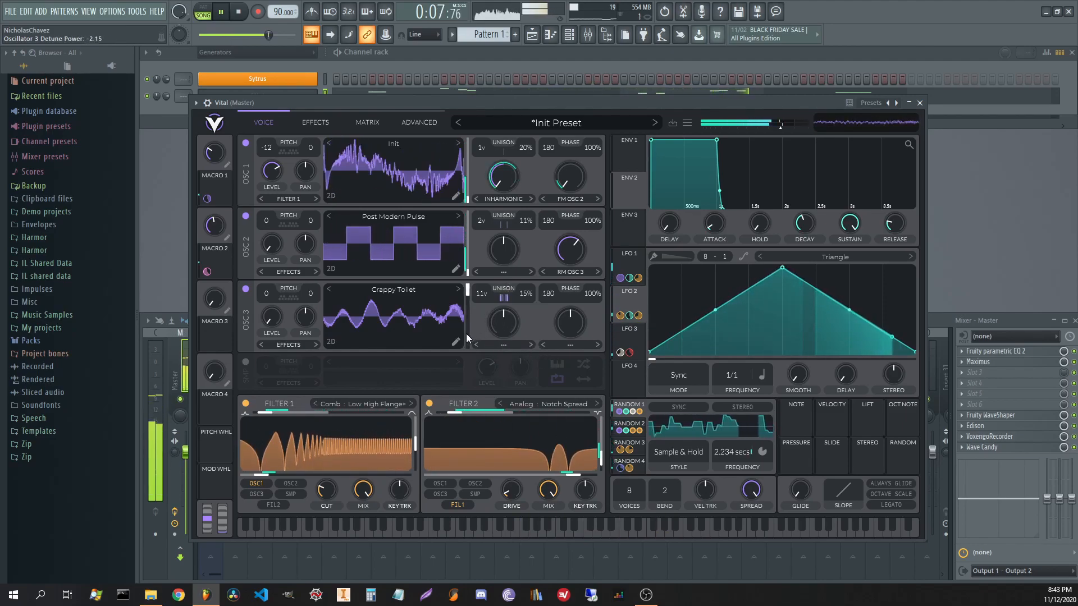
drag(467, 293, 467, 299)
drag(268, 295, 268, 283)
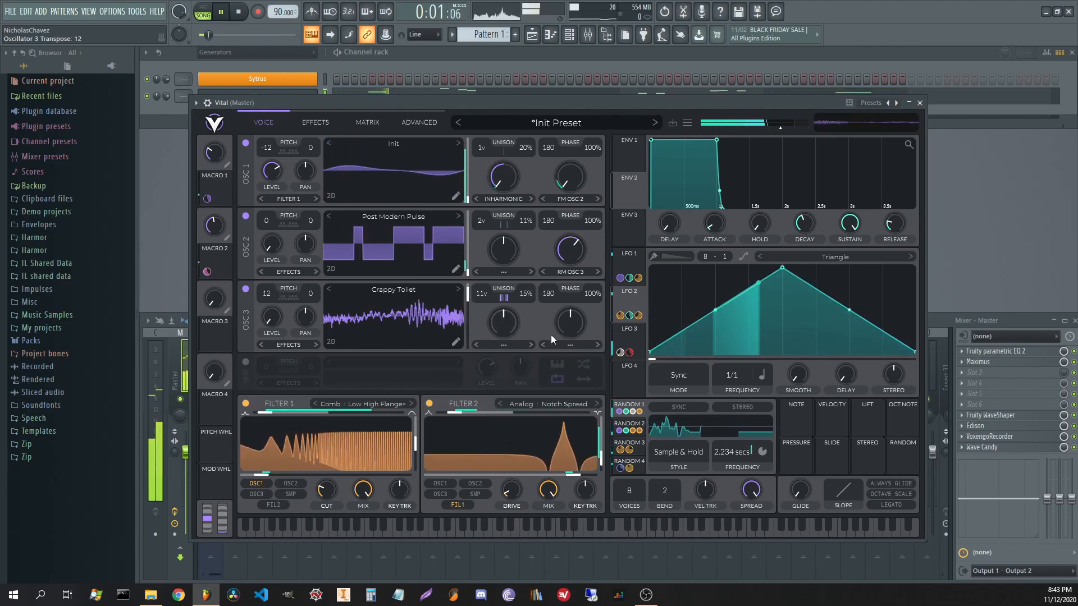
- Modulate oscillator 2's transpose with Random 4, and oscillator 3's wave frame with LFO 4 at an amount of -0.86
click(641, 468)
drag(638, 466, 268, 222)
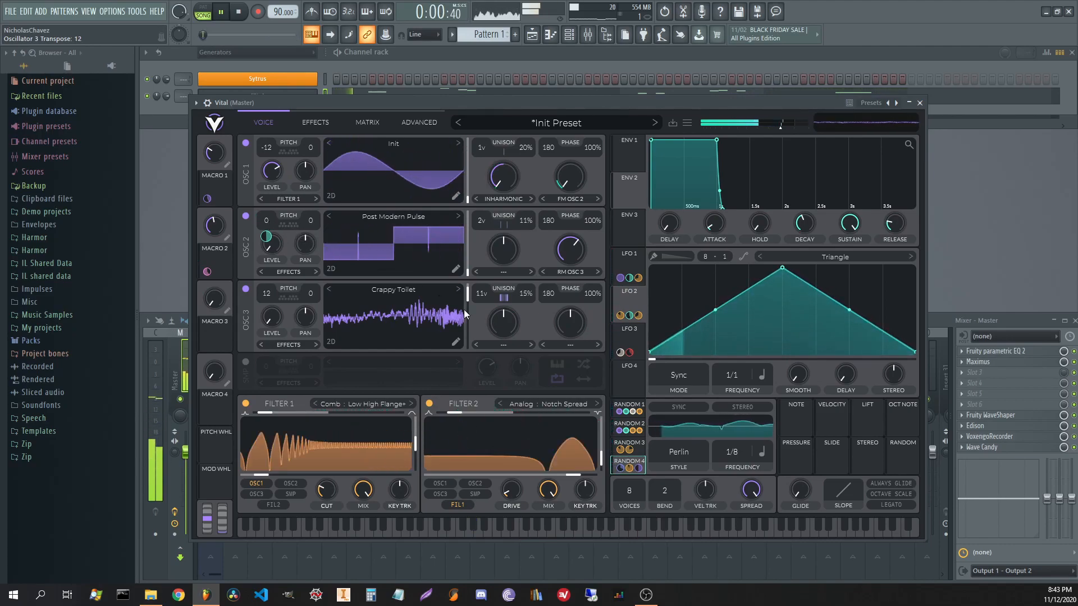
click(635, 376)
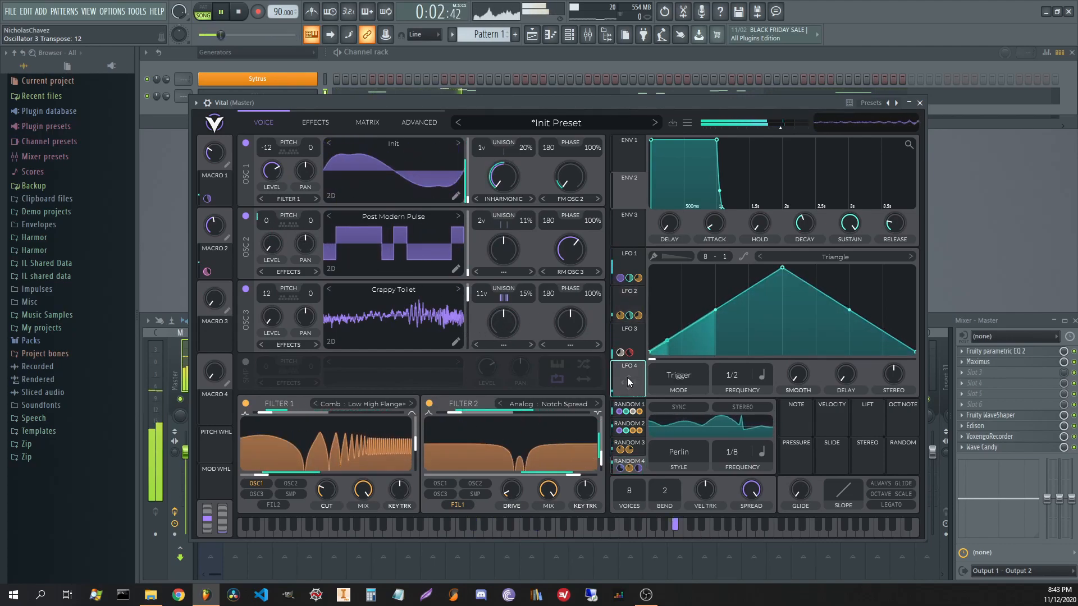
drag(627, 377, 456, 321)
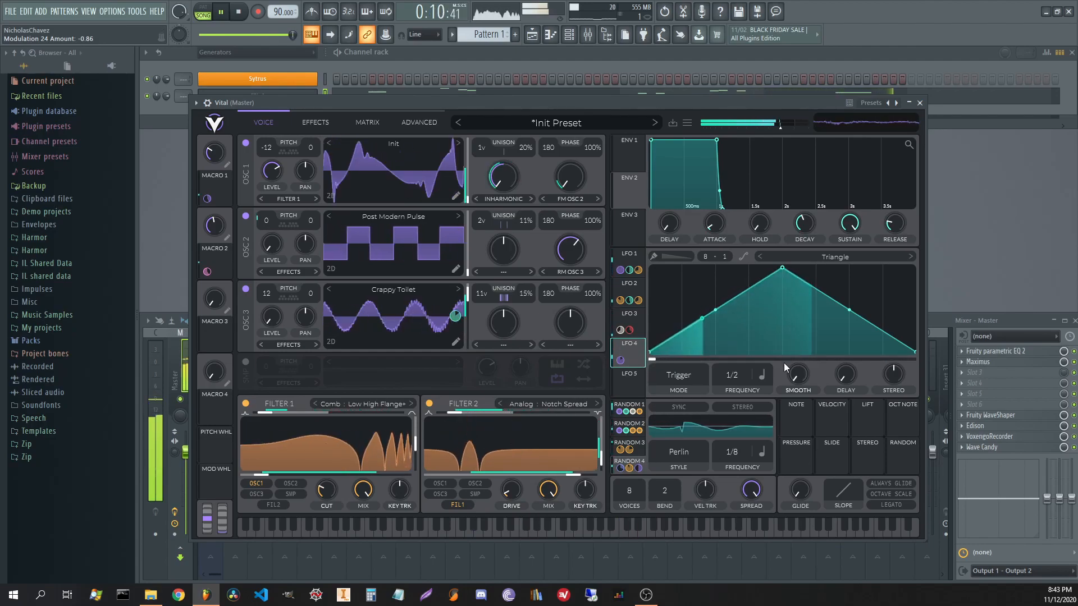
- Set LFO 4 to Sync mode with a tempo of 1/1
click(685, 383)
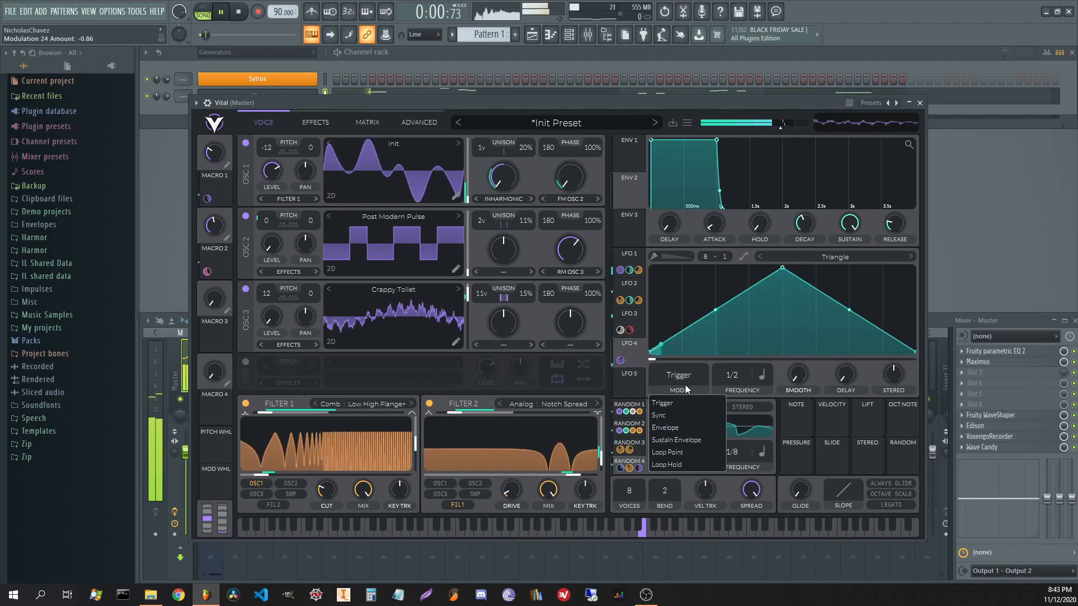
click(687, 416)
drag(739, 379, 750, 404)
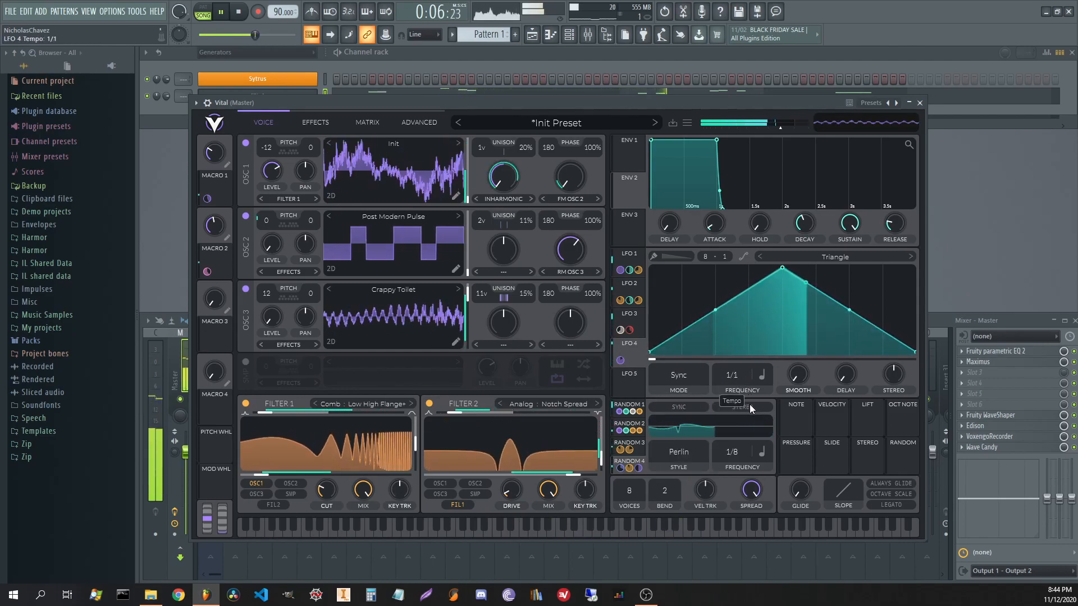
- Try the Vocode spectral morph on oscillator 3 at an amount of 76.5%
click(504, 345)
click(515, 383)
drag(507, 326, 494, 284)
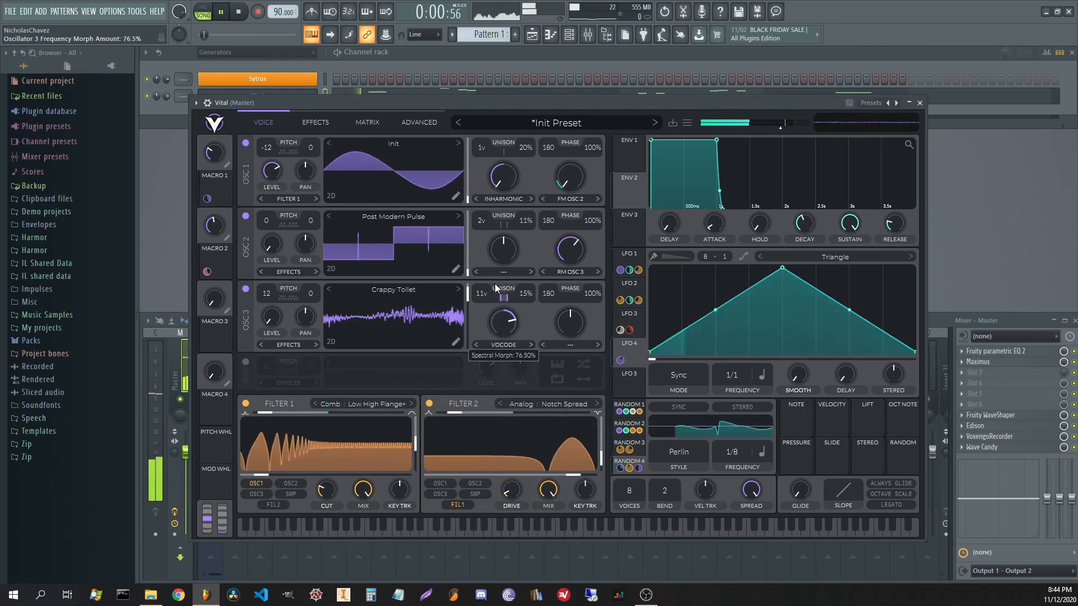
- Change oscillator 3's spectral morph type to Smear and readjust its amount
click(504, 344)
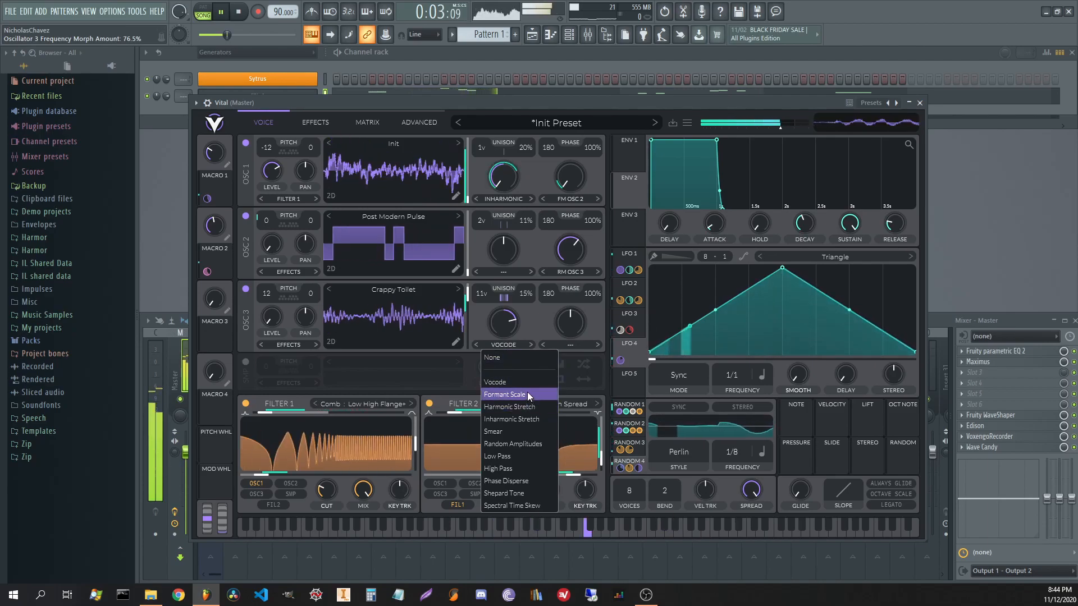
click(530, 436)
drag(503, 323, 520, 396)
- Modulate oscillator 3's Smear amount with LFO 1 from a base of 6%, and set Macro 2 to 0.155
drag(494, 346, 473, 308)
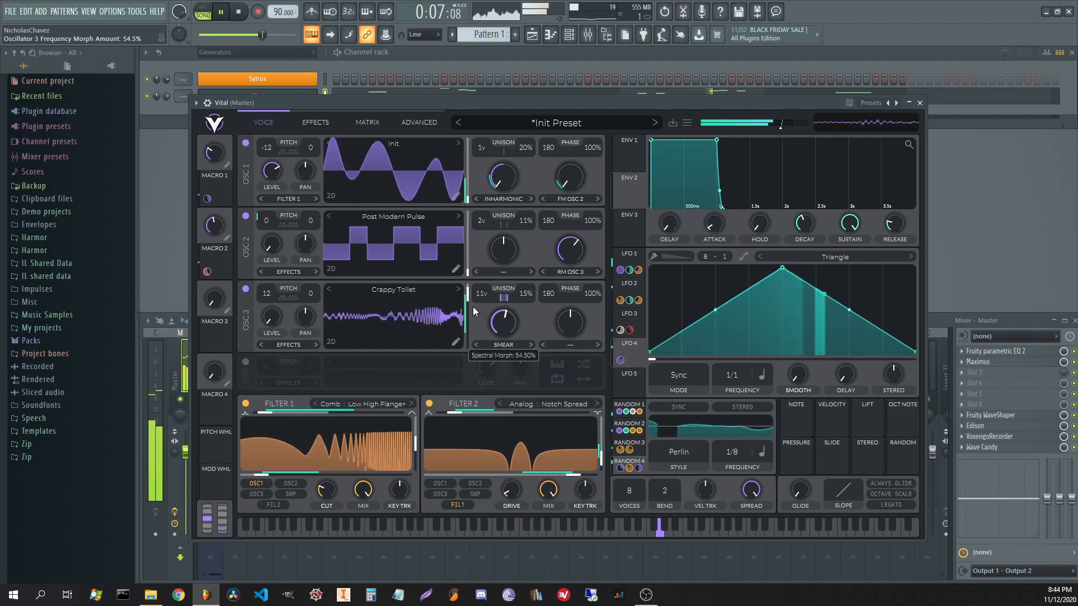
mouse_move(636, 260)
mouse_down()
mouse_move(481, 323)
mouse_move(502, 323)
mouse_move(501, 372)
mouse_move(504, 355)
mouse_up()
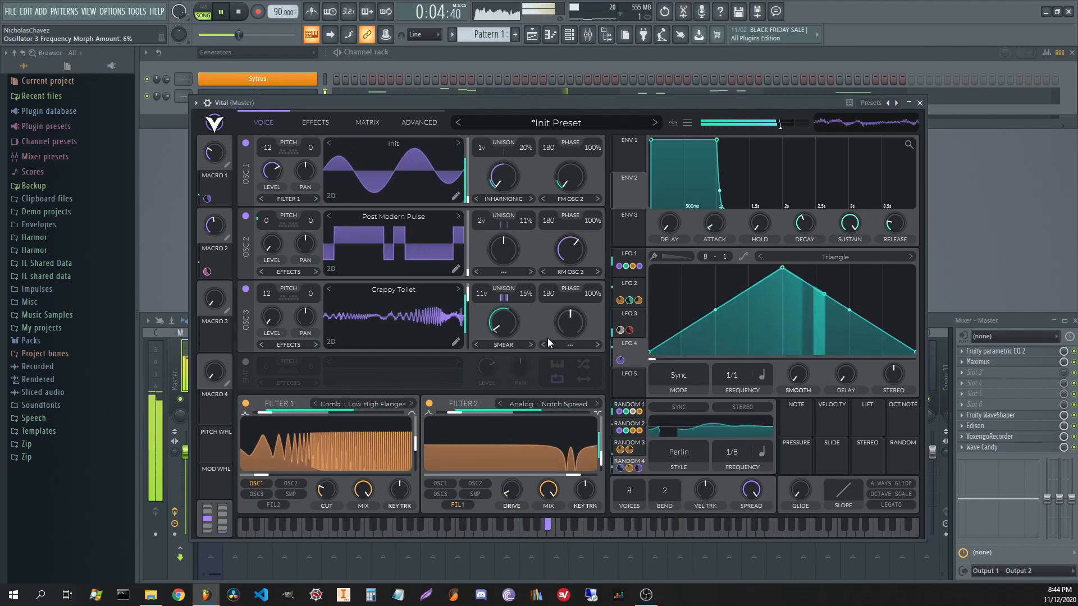
drag(214, 225, 210, 259)
- Set oscillator 3's wave morph type to Quantize with an amount of 35%
click(575, 344)
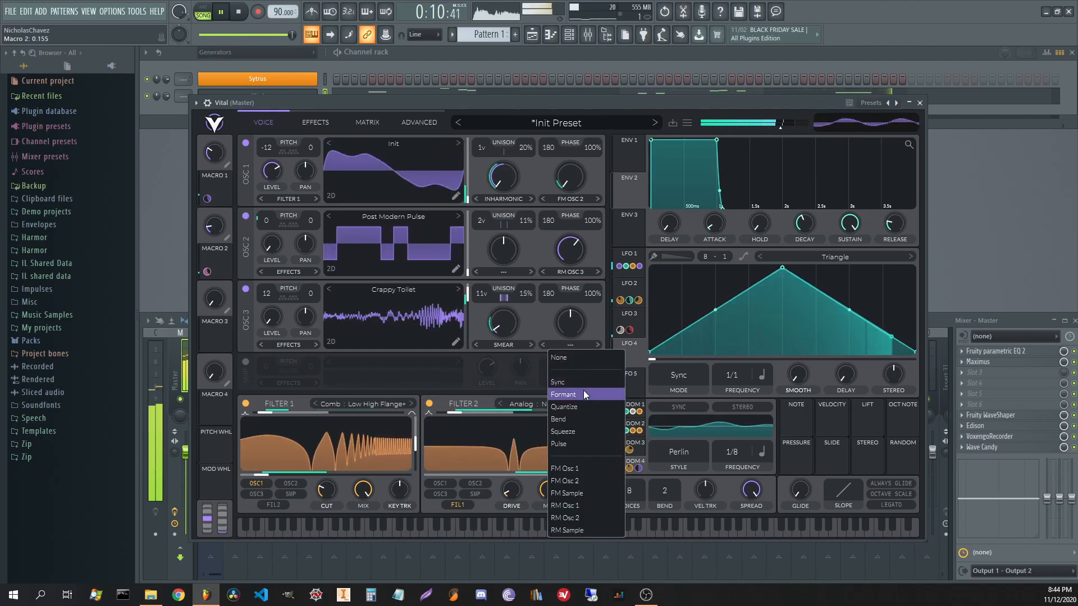
click(578, 406)
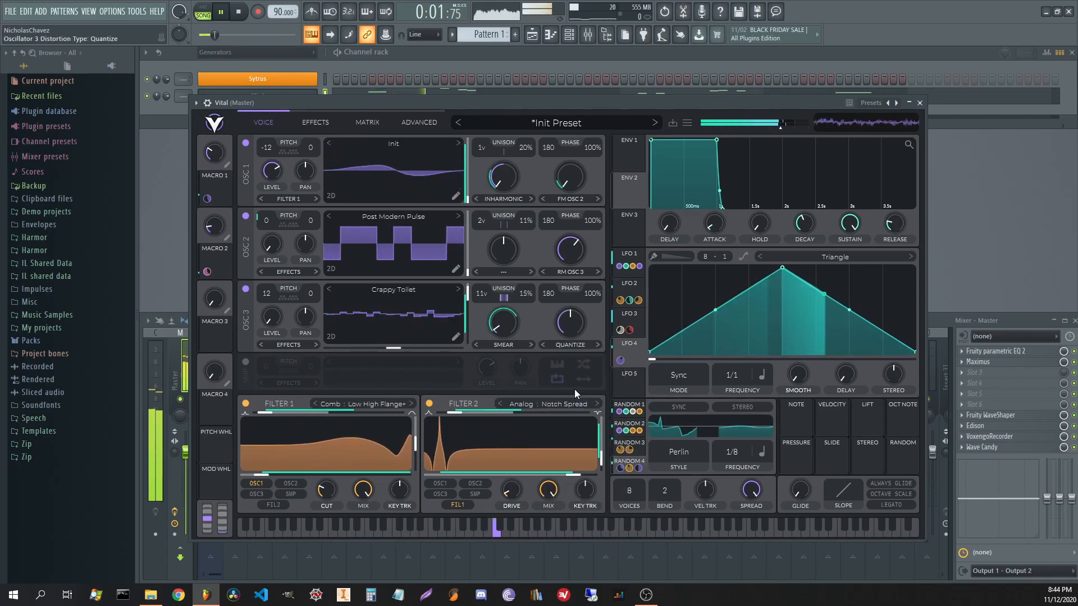
mouse_move(574, 312)
mouse_down()
mouse_move(574, 337)
mouse_move(555, 286)
mouse_move(582, 303)
mouse_up()
click(569, 345)
click(568, 348)
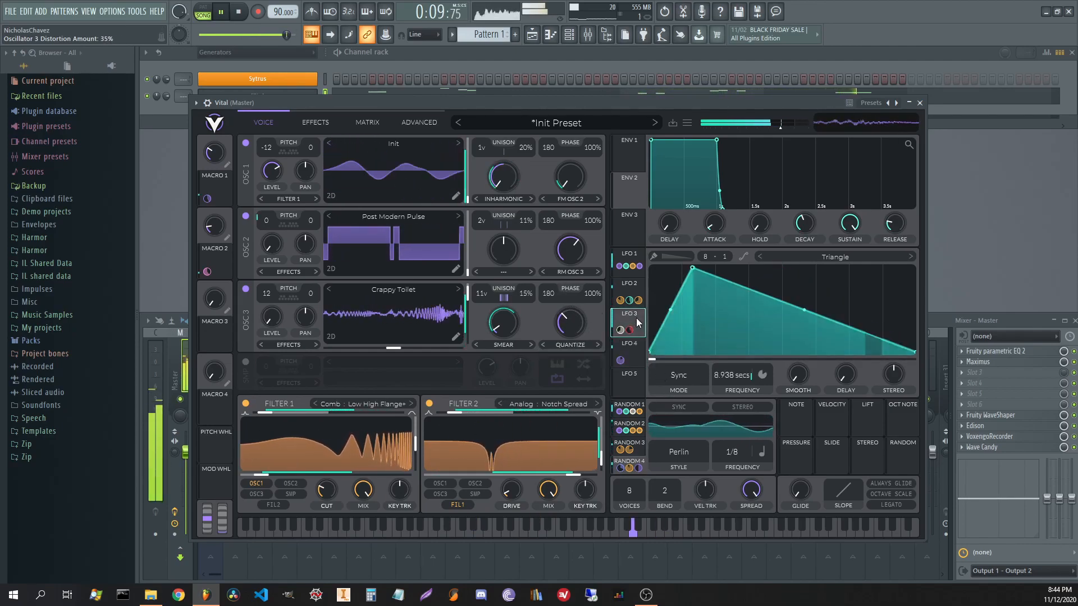
- Modulate oscillator 3's Quantize amount with Envelope 1 at an amount of 0.68
click(635, 285)
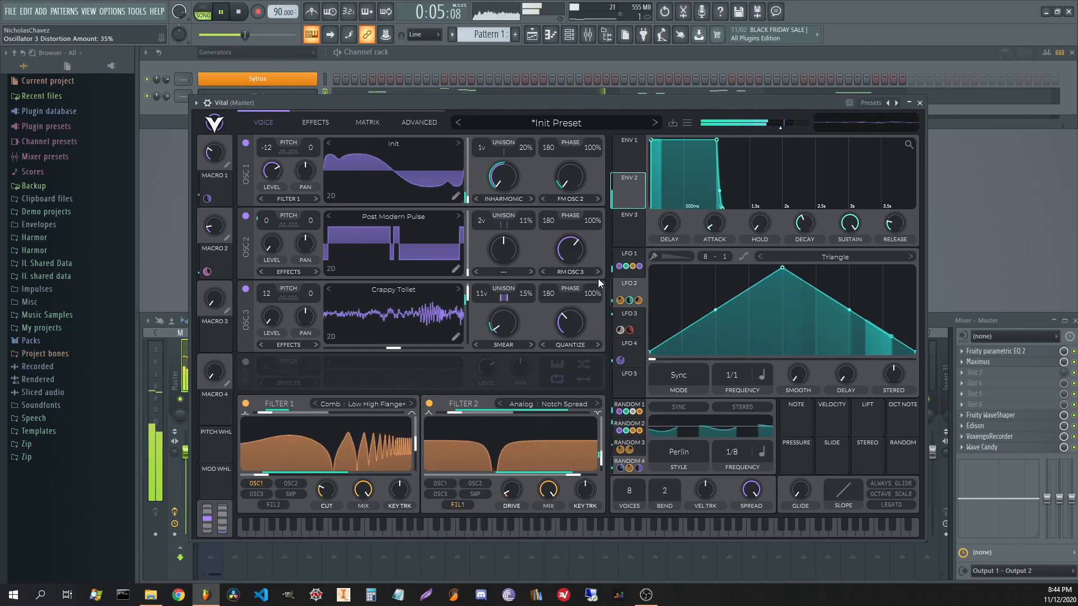
click(632, 157)
drag(632, 154, 571, 332)
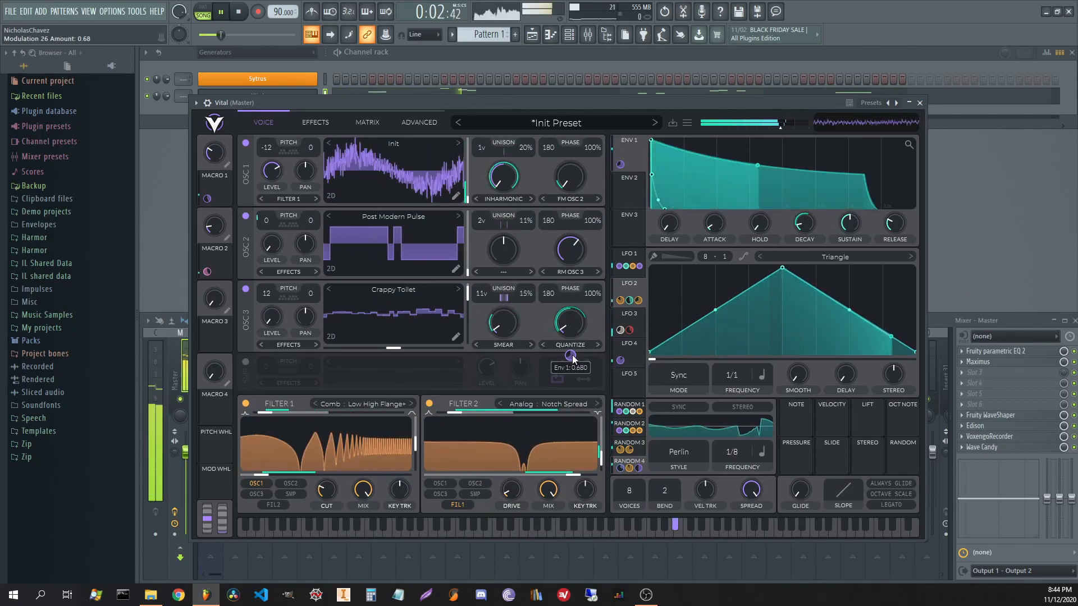
- Set oscillator 3's phase to 43 and its transpose to 17
drag(558, 287, 548, 348)
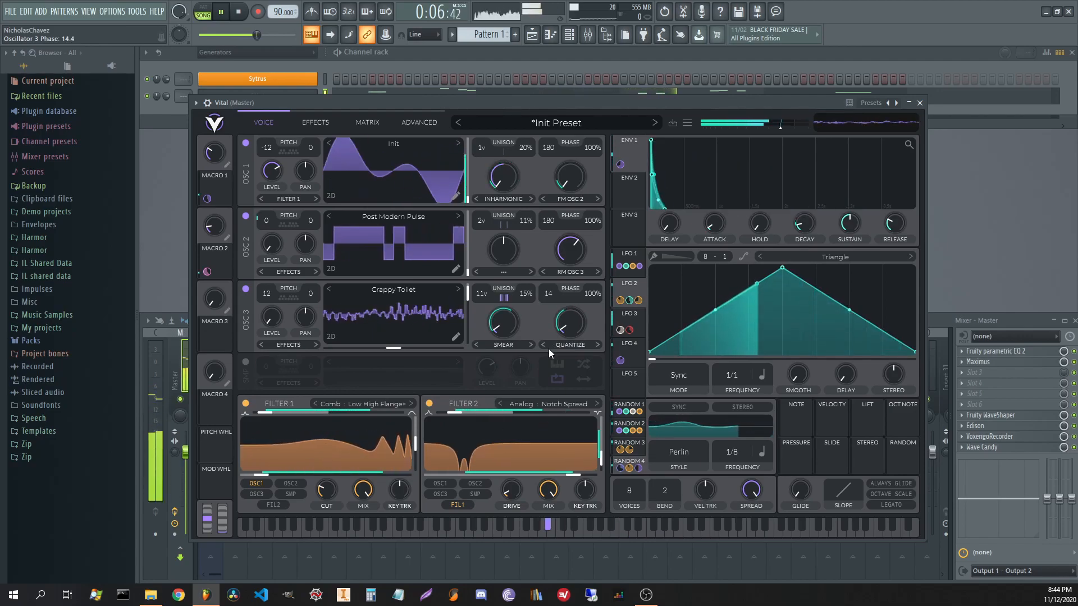
drag(547, 297, 547, 289)
drag(271, 294, 274, 270)
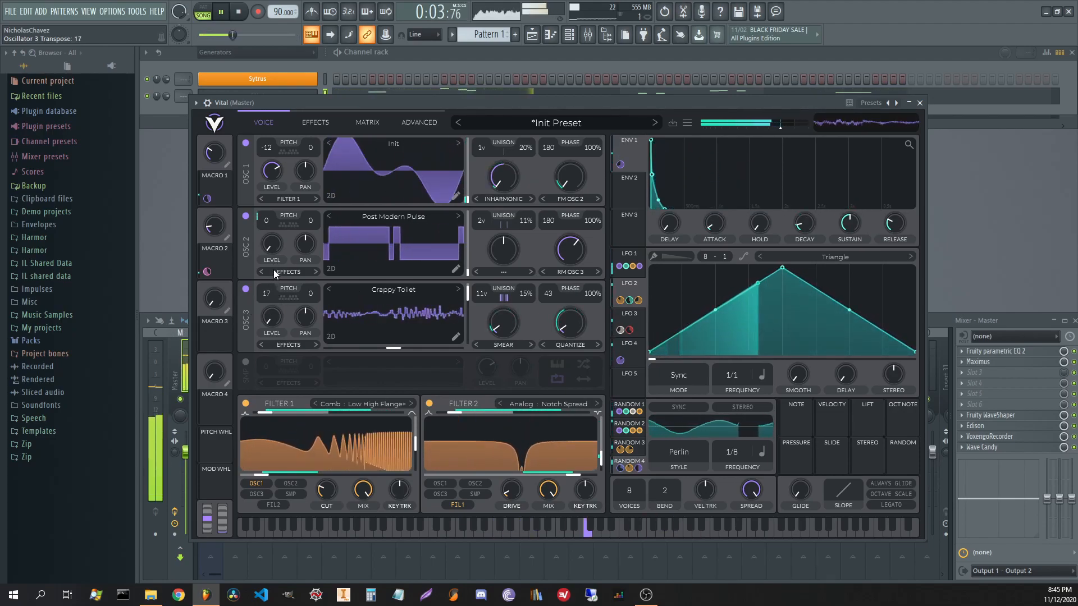
- Set oscillator 2's RM Osc 3 amount to 23.5%, and oscillator 3's unison detune to 100% with detune power -5
drag(567, 217, 567, 247)
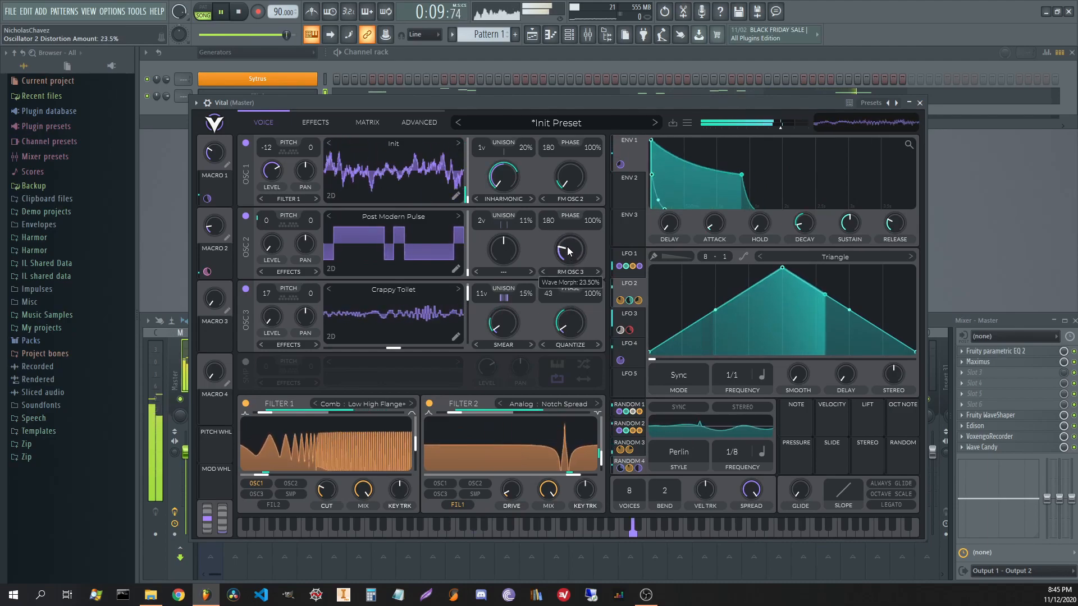
drag(530, 303, 519, 203)
drag(497, 297, 500, 339)
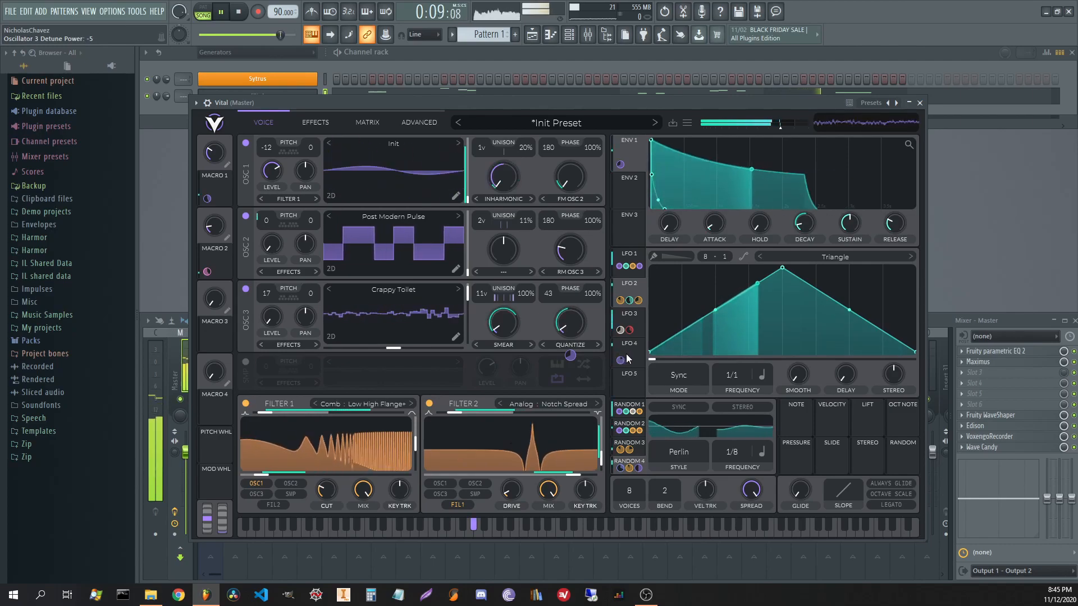
- Switch LFO 5's frequency from tempo to seconds and set it to 0.001 secs
click(633, 381)
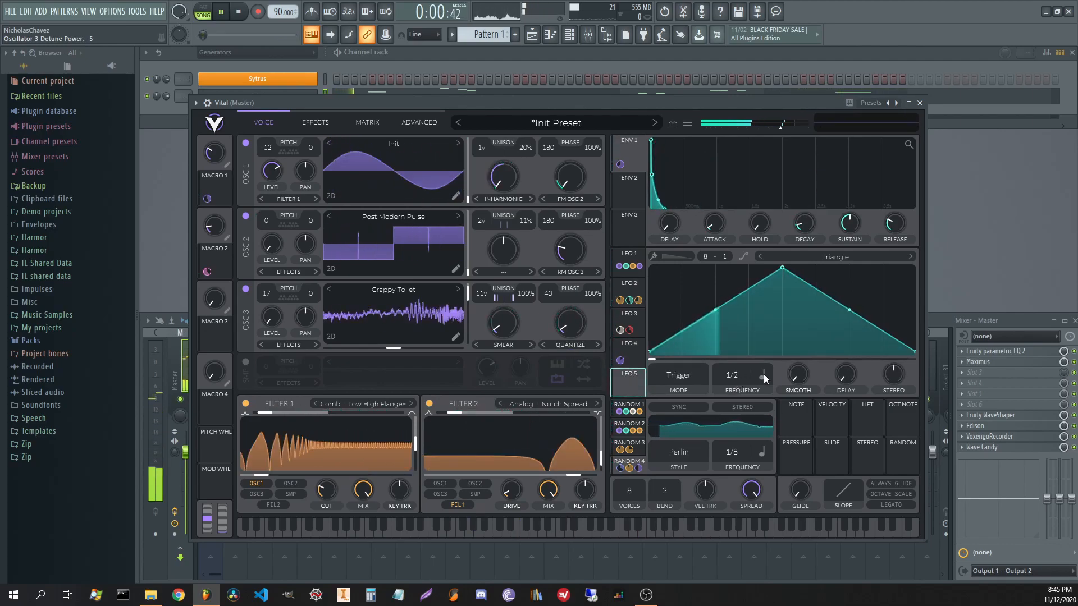
click(764, 374)
click(741, 395)
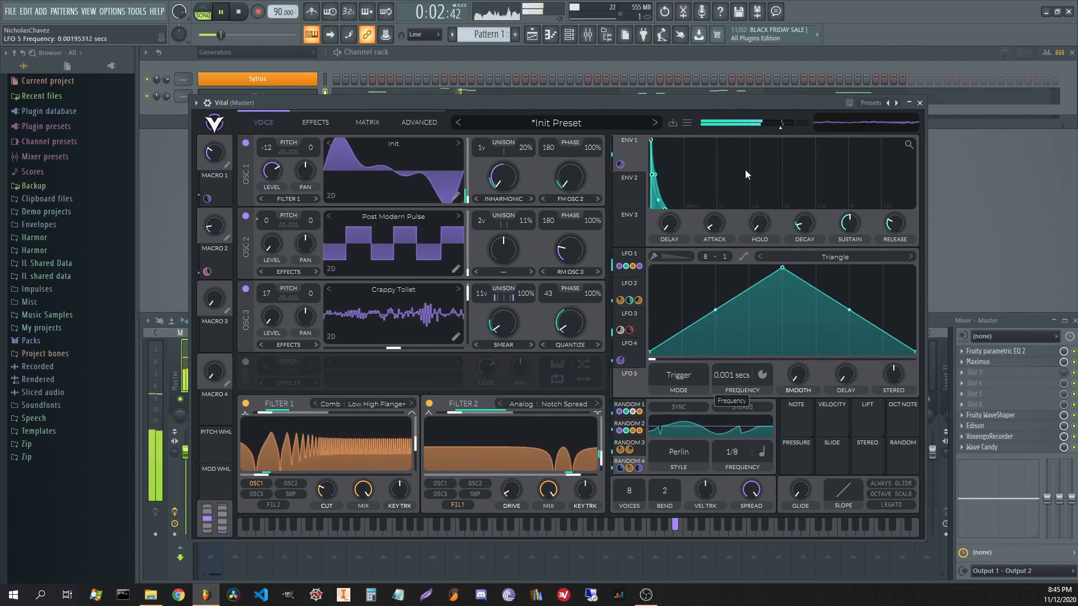
- Modulate oscillator 3's phase with LFO 5 at an amount of 0.62, and set its phase randomization to 91.5%
drag(628, 381, 550, 336)
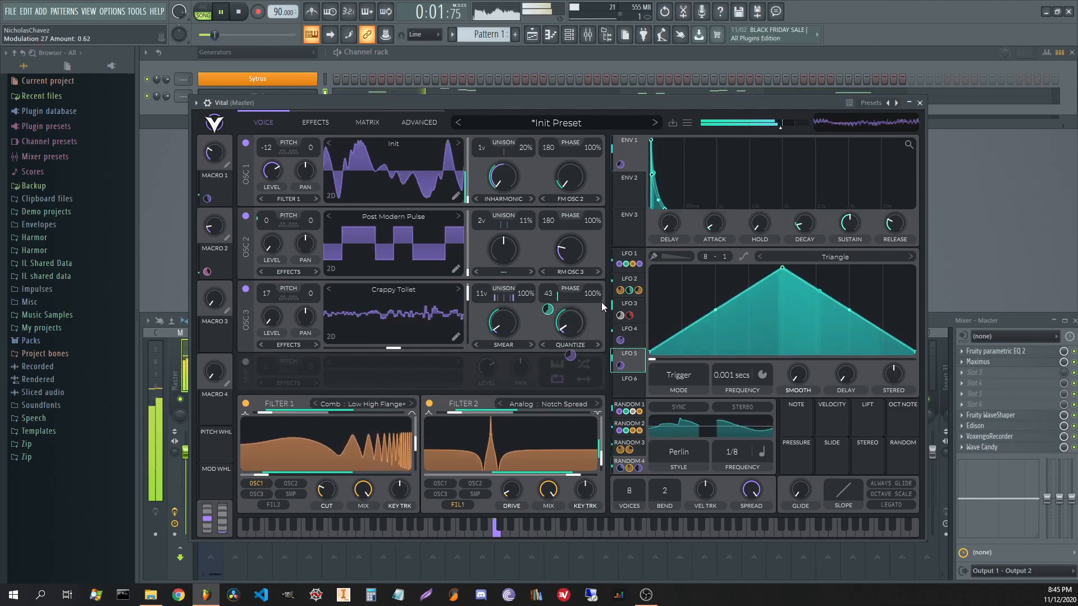
drag(593, 294, 596, 301)
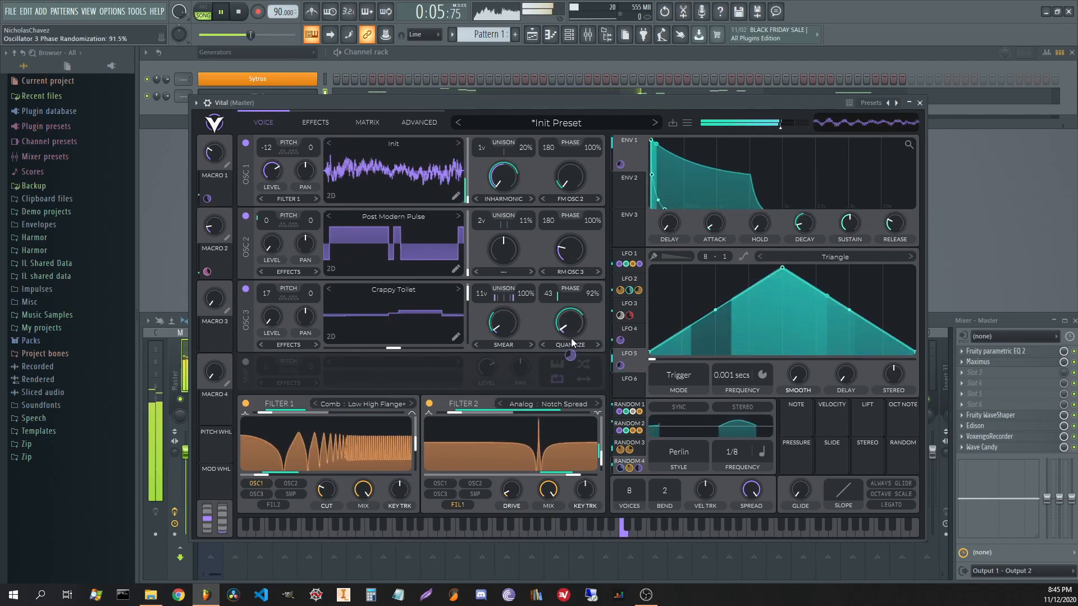
- Raise Macro 1 to 0.785 and Macro 2 to 0.695 while the pattern plays
drag(217, 232, 218, 200)
drag(213, 157, 224, 114)
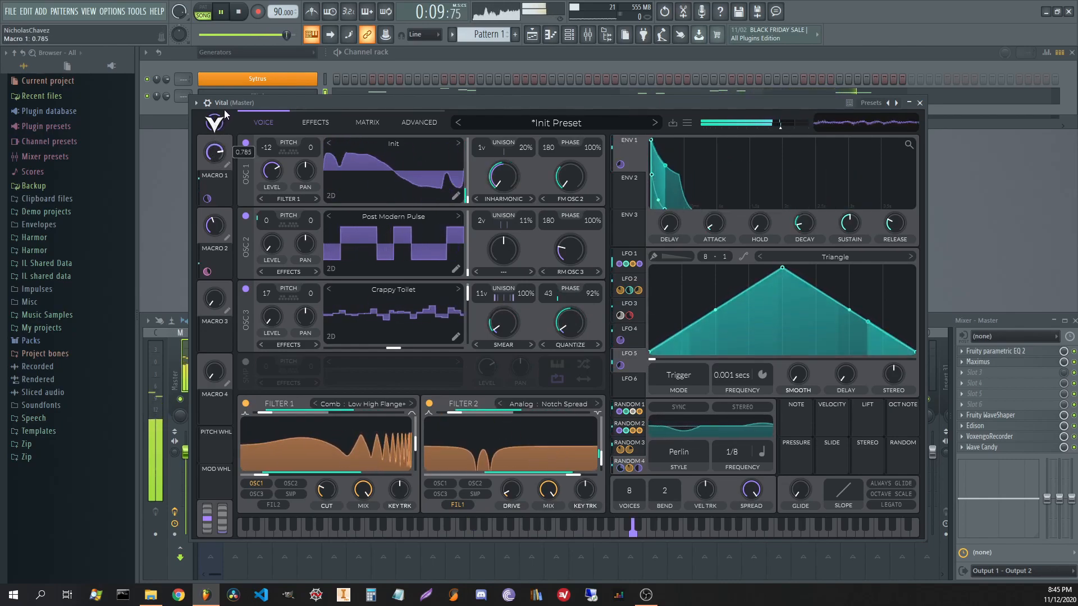
drag(212, 224, 219, 198)
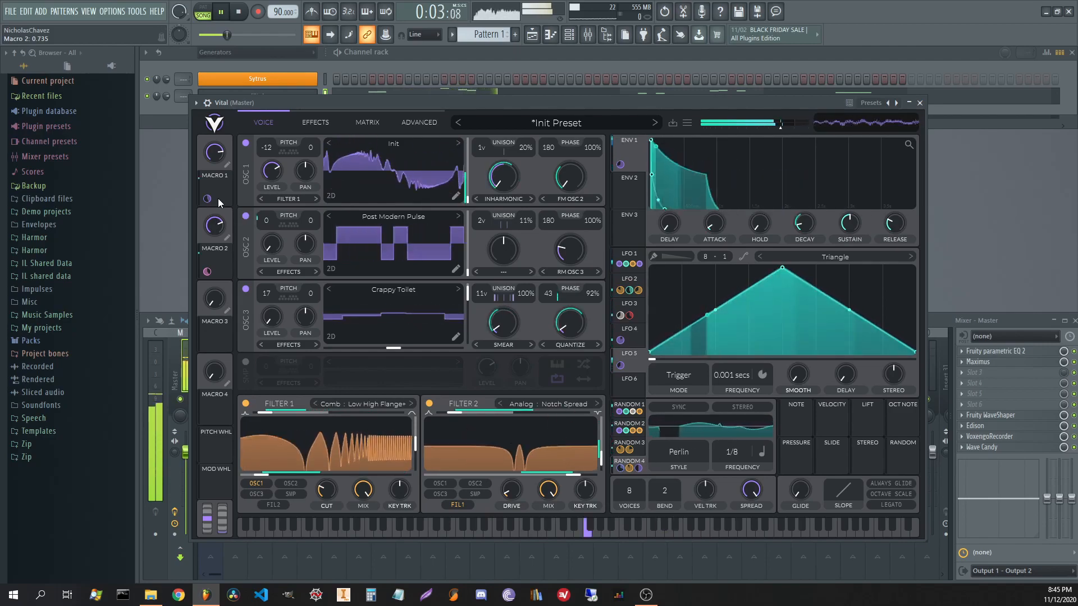
drag(213, 230, 215, 233)
- Set the reverb's decay time to 1.08674 secs and lower Macro 2 to 0.175
click(316, 122)
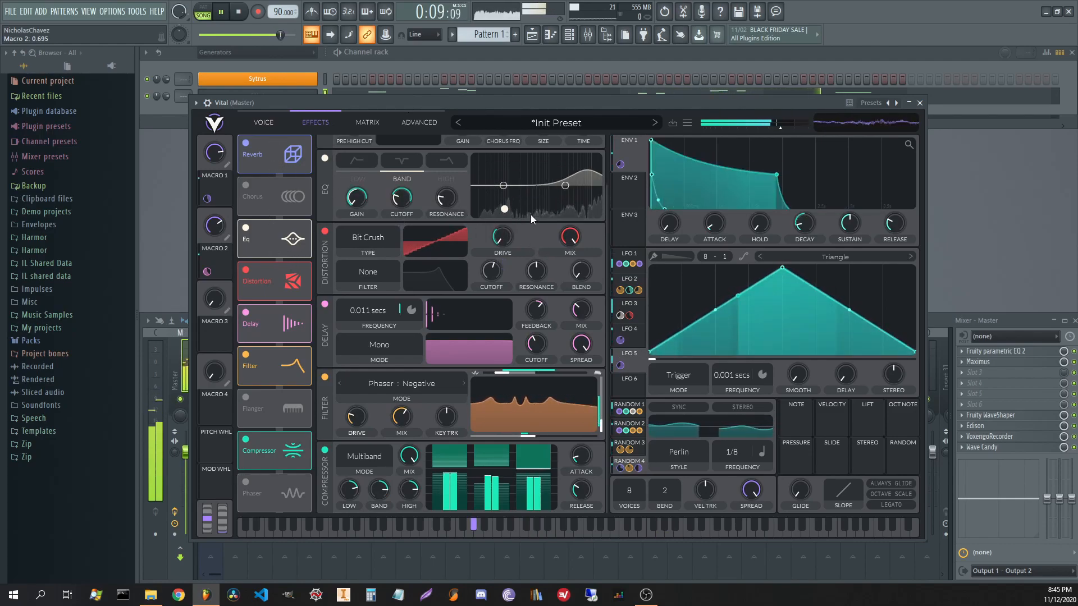
scroll(523, 219, up, 2)
drag(575, 191, 587, 164)
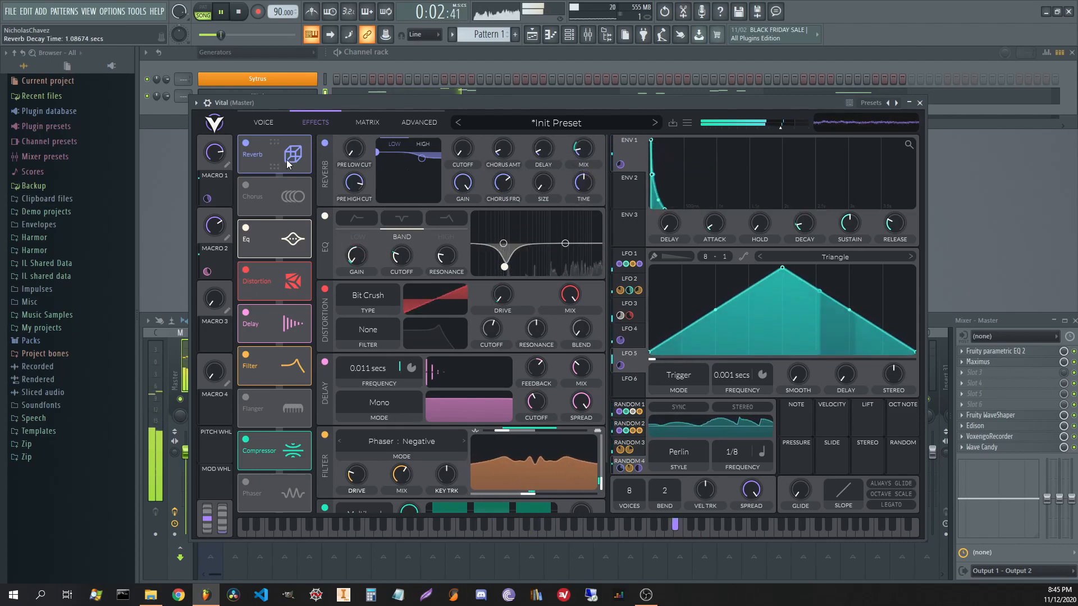
mouse_move(222, 217)
mouse_down()
mouse_move(217, 273)
mouse_move(217, 164)
mouse_move(215, 229)
mouse_up()
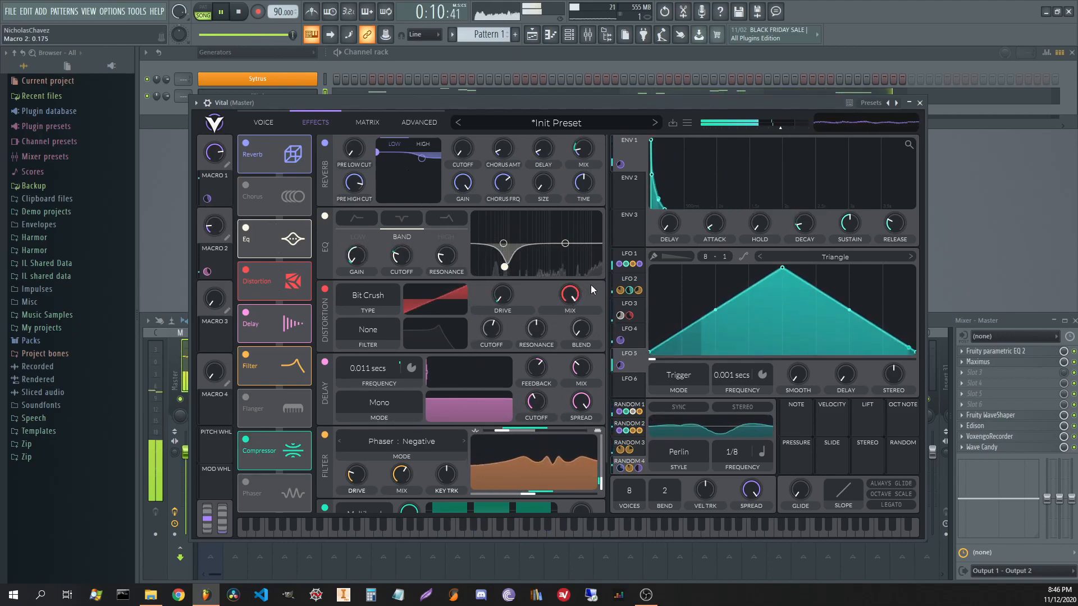
- Switch the compressor to Single Band mode and set its band lower ratio to 0.892308
scroll(590, 285, down, 2)
click(364, 457)
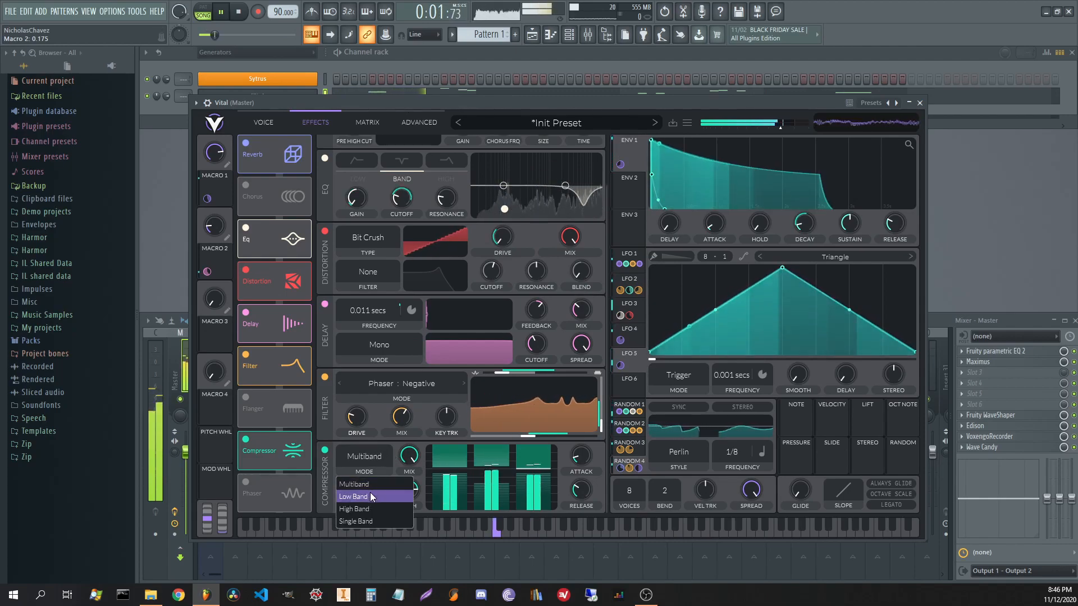
click(370, 521)
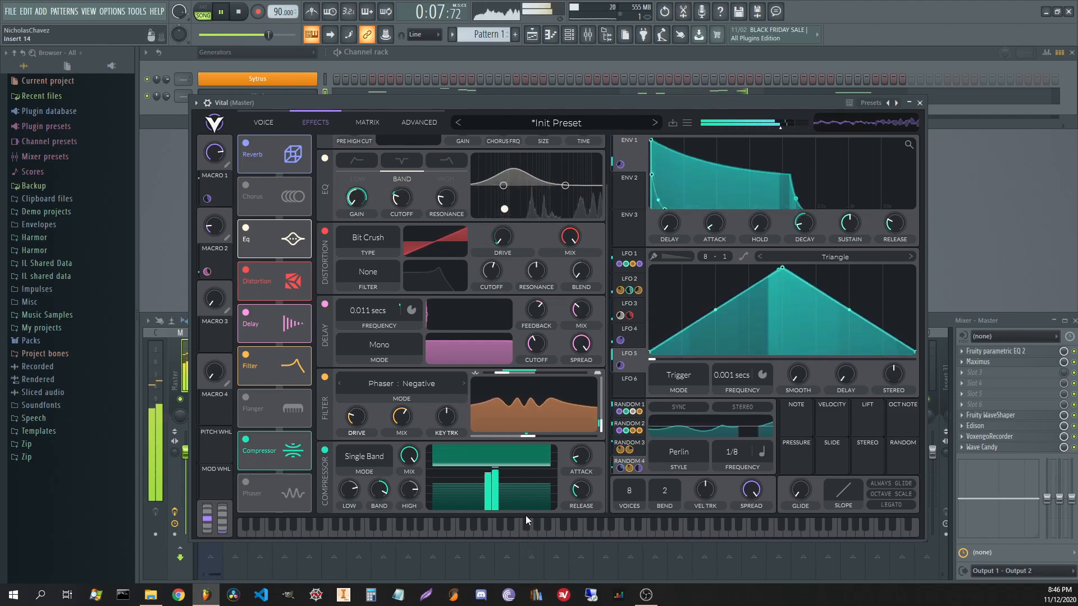
drag(520, 489, 531, 469)
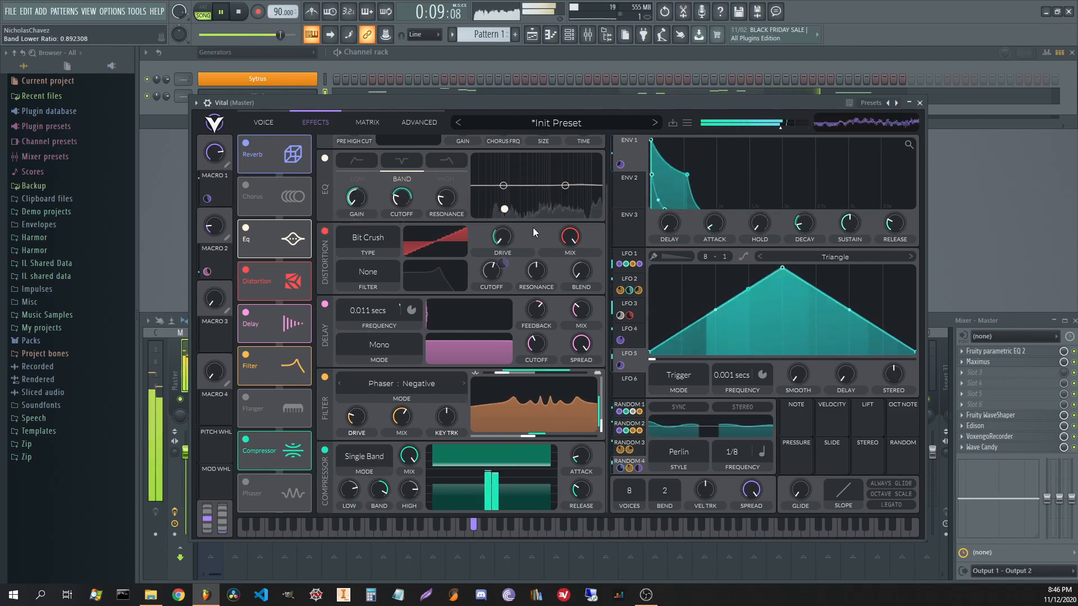
- Raise the reverb size to 86.5% and modulate it with Random 3
scroll(591, 224, up, 2)
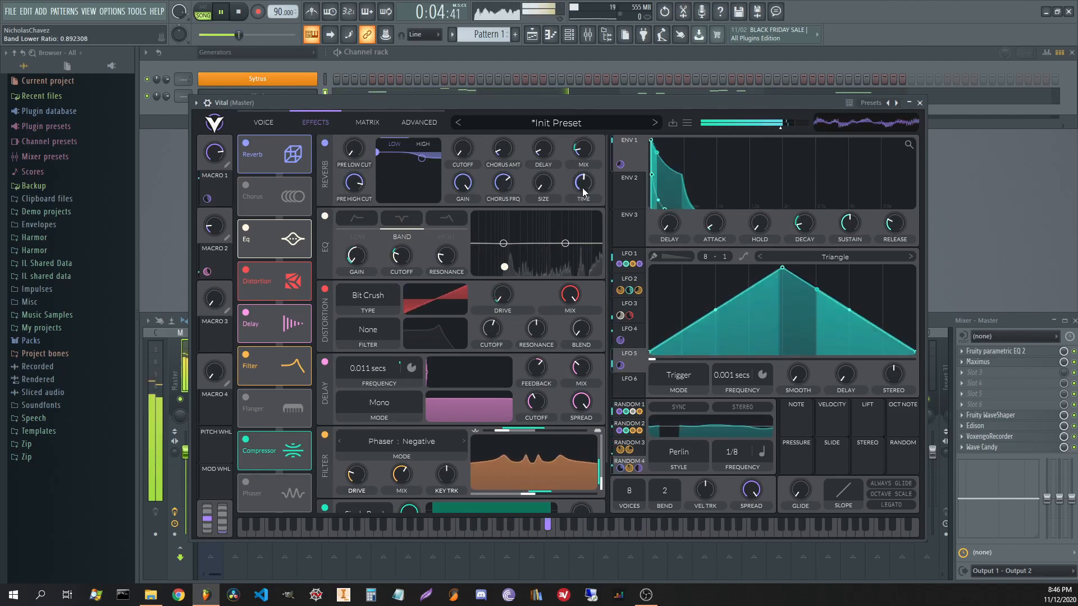
drag(547, 184, 541, 103)
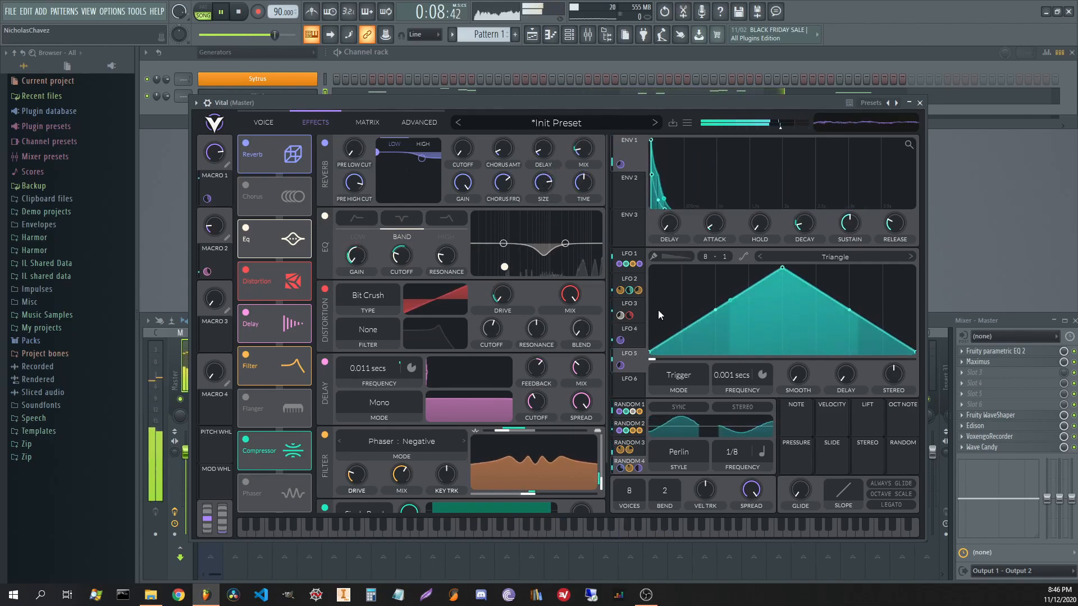
click(639, 336)
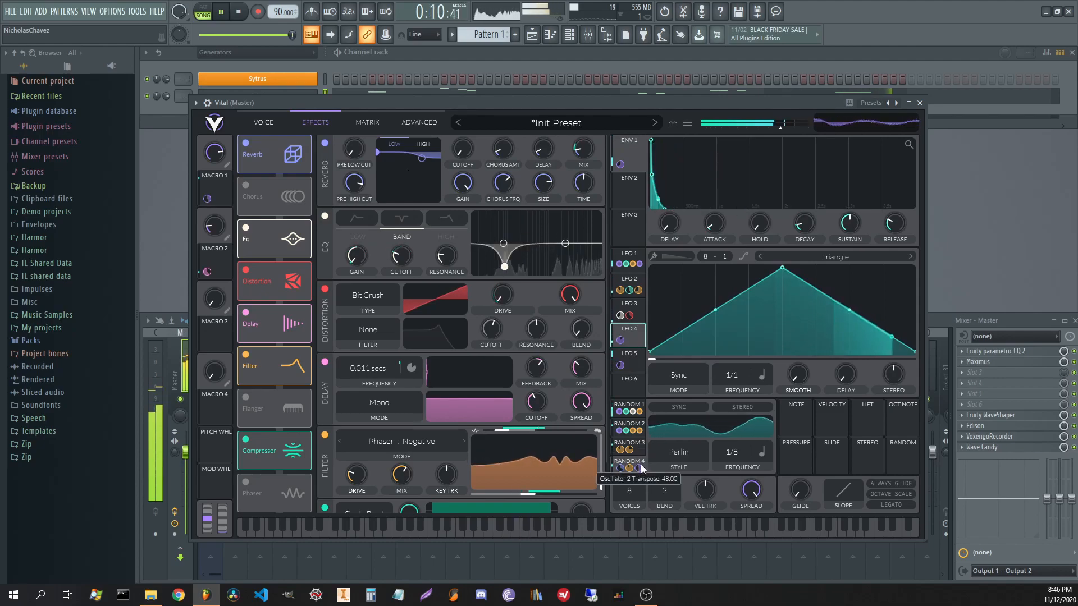
drag(641, 450, 543, 264)
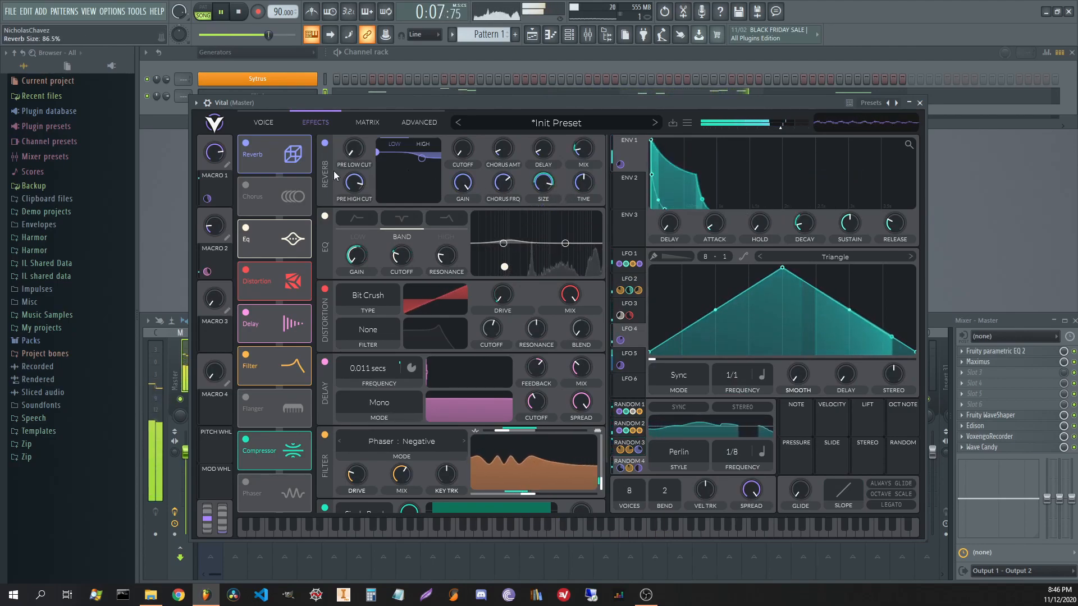
- Set Macro 1 to 0.765, stop playback and create an automation clip for this macro
click(264, 124)
drag(216, 157, 216, 158)
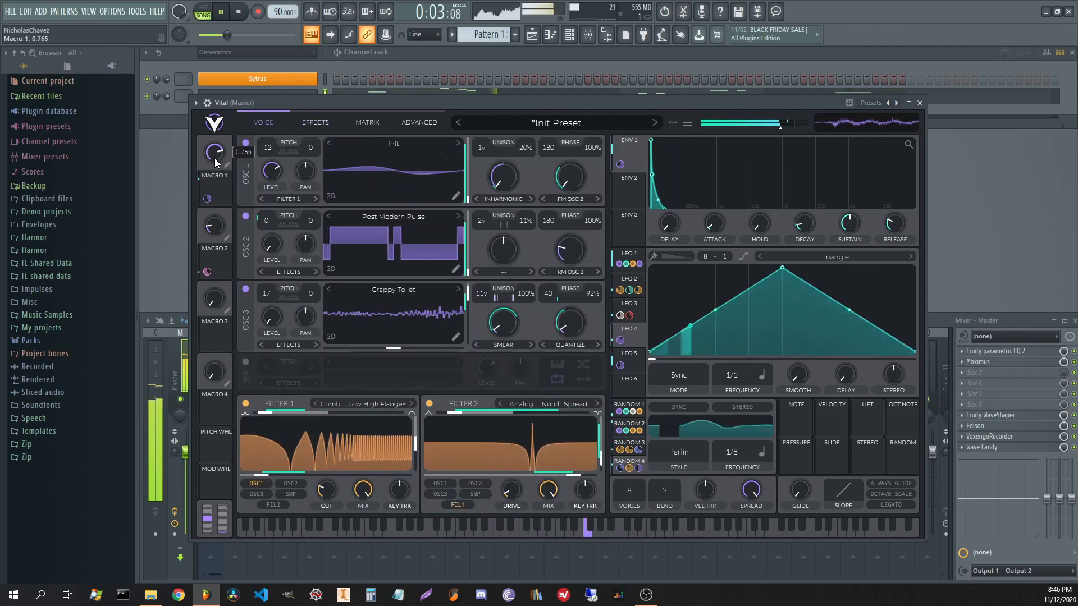
key(space)
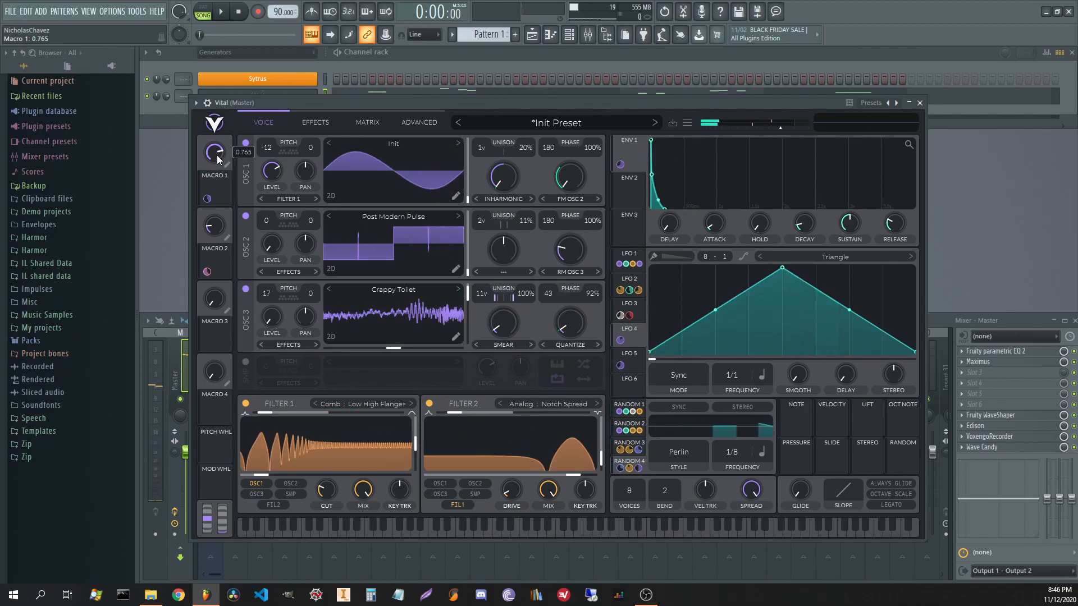
click(135, 11)
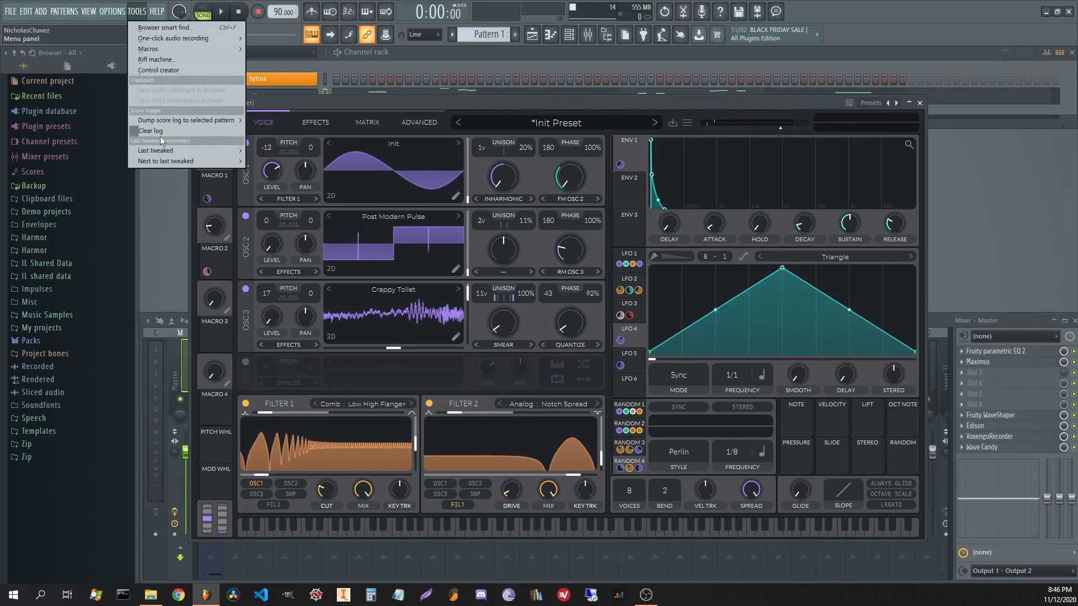
mouse_move(168, 151)
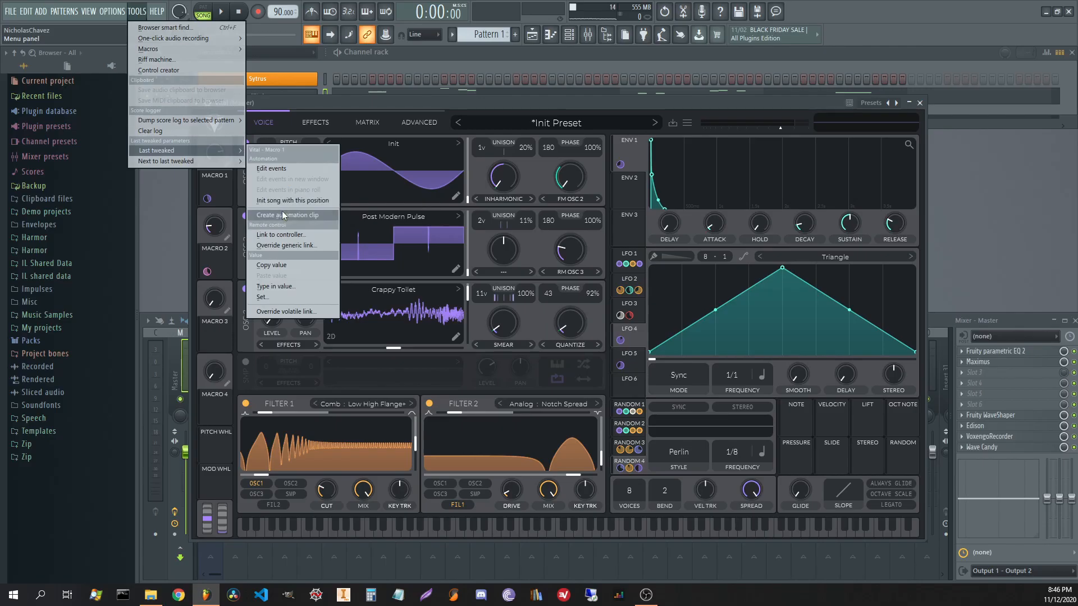
click(287, 215)
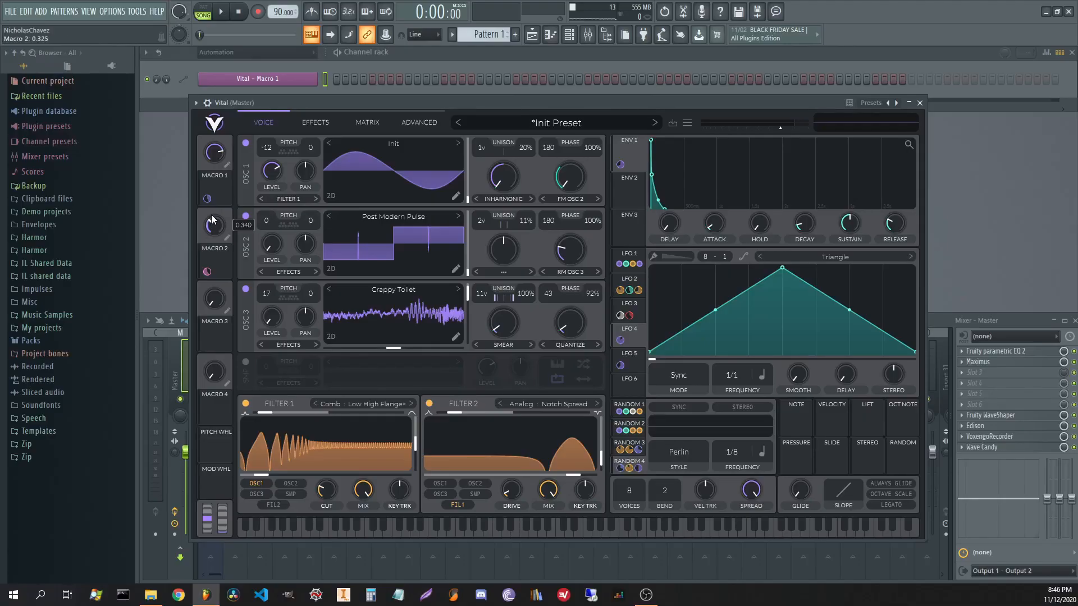
- Create an automation clip for the last tweaked parameter, Macro 2
click(137, 11)
mouse_move(172, 150)
click(290, 217)
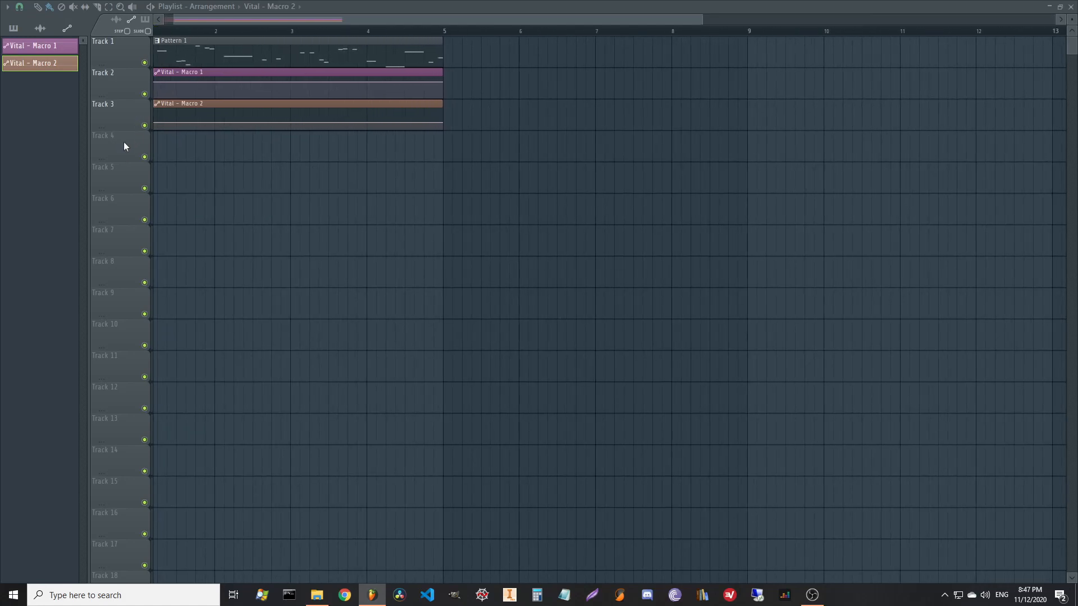
- Make playlist Tracks 2 and 3 taller and add zigzag points across the first bar of Macro 1's automation clip
drag(127, 131, 127, 170)
drag(122, 99, 127, 149)
right_click(157, 135)
right_click(185, 95)
drag(263, 273, 306, 247)
right_click(221, 137)
- Start playback and add alternating high and low points across the first bar of Macro 2's automation clip
right_click(172, 180)
right_click(192, 215)
key(space)
right_click(221, 184)
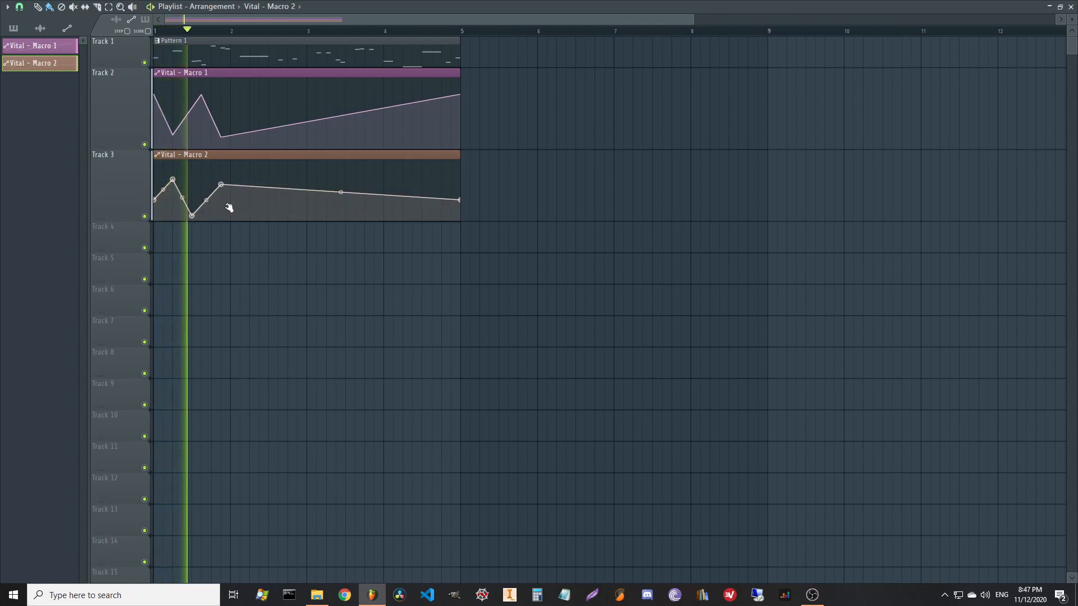
right_click(229, 206)
- Add a sudden jump followed by a fall to Macro 1's automation in bar 2
right_click(250, 131)
right_click(252, 104)
right_click(278, 129)
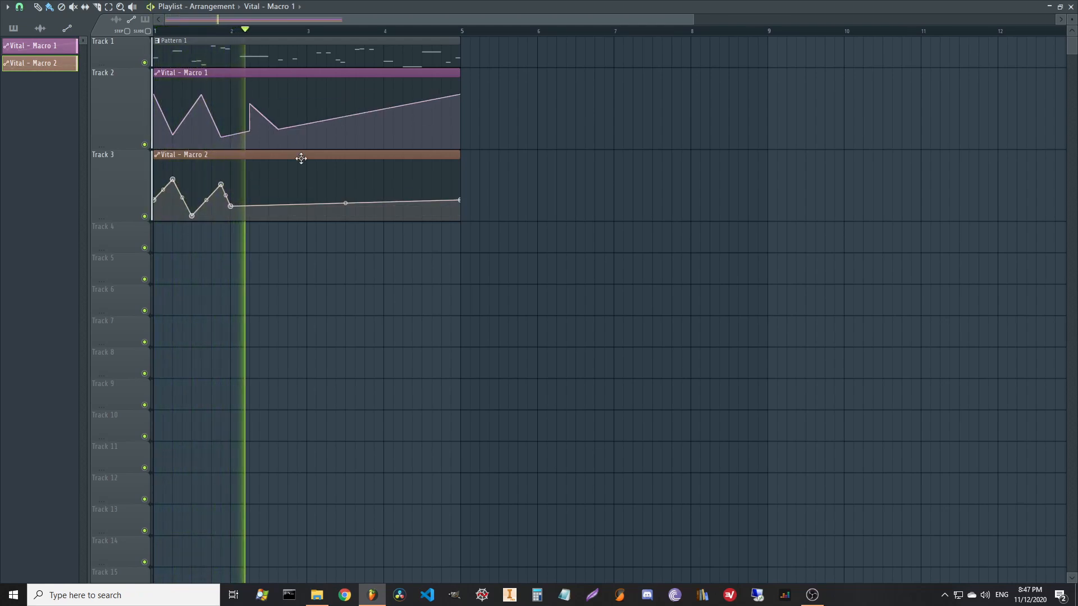
- Extend Macro 2's automation with peaks and dips through bars 2 and 3, and a low stretch through bar 4
right_click(278, 167)
right_click(287, 191)
right_click(306, 172)
right_click(326, 203)
right_click(365, 208)
right_click(365, 177)
right_click(374, 217)
right_click(440, 220)
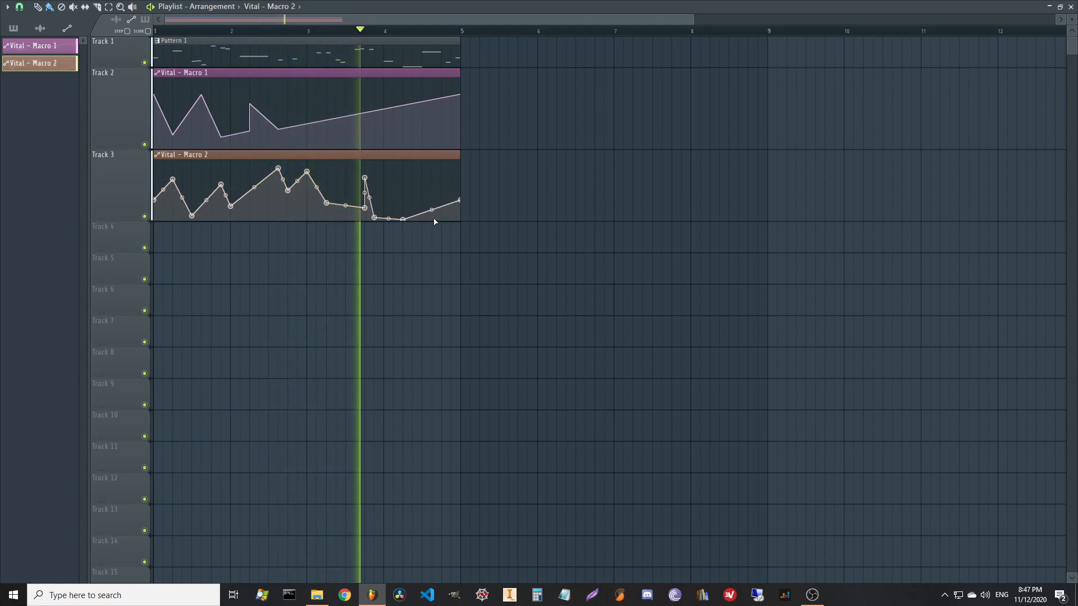
- Add a peak at bar 4 and a low stretch after it to Macro 1's automation, and audition the loop
right_click(384, 109)
right_click(412, 148)
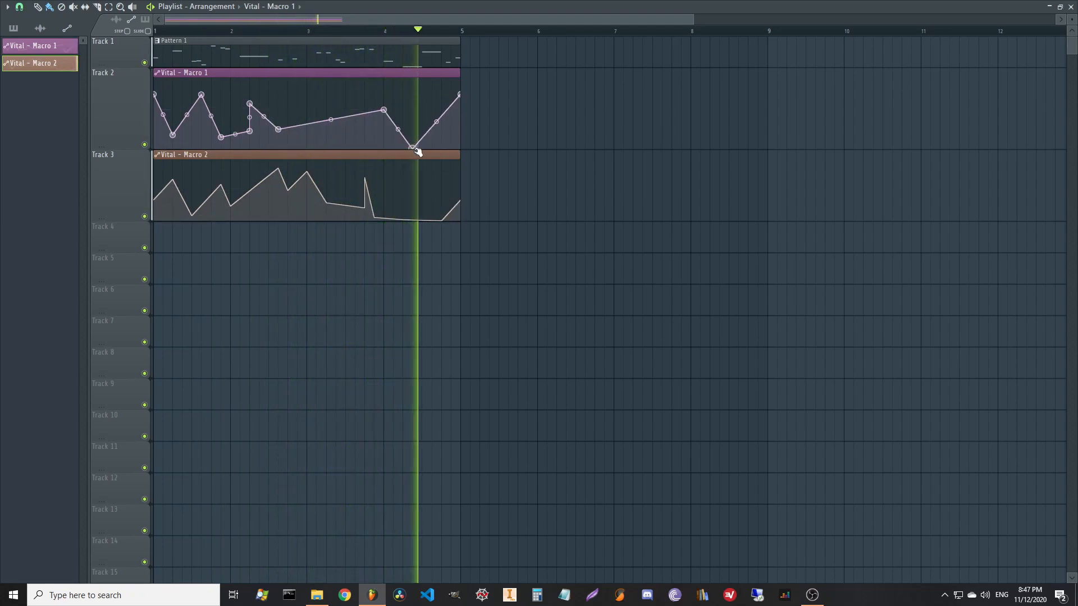
right_click(440, 144)
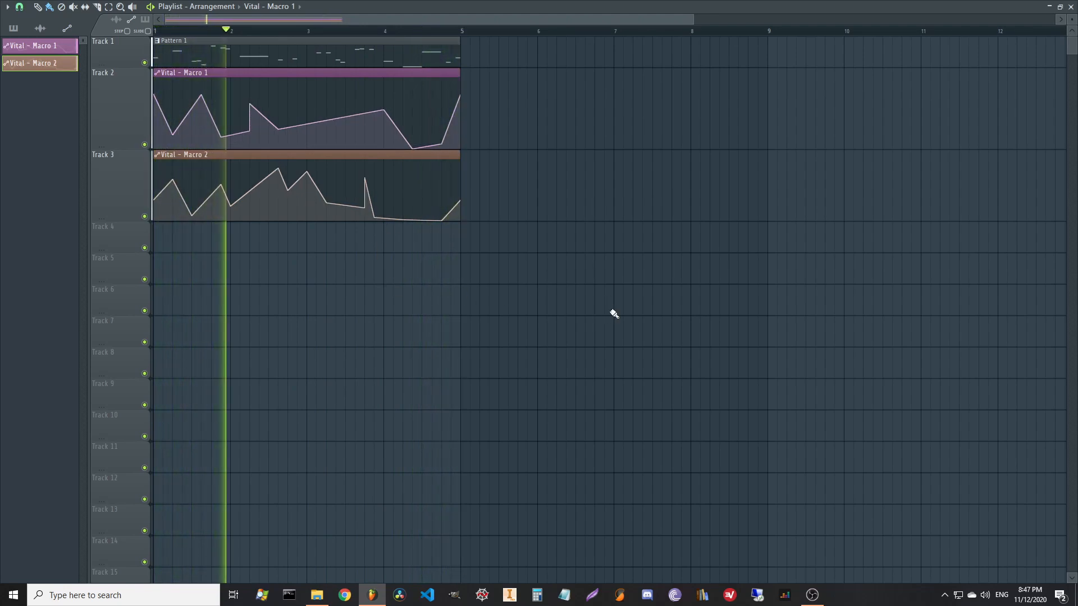
key(space)
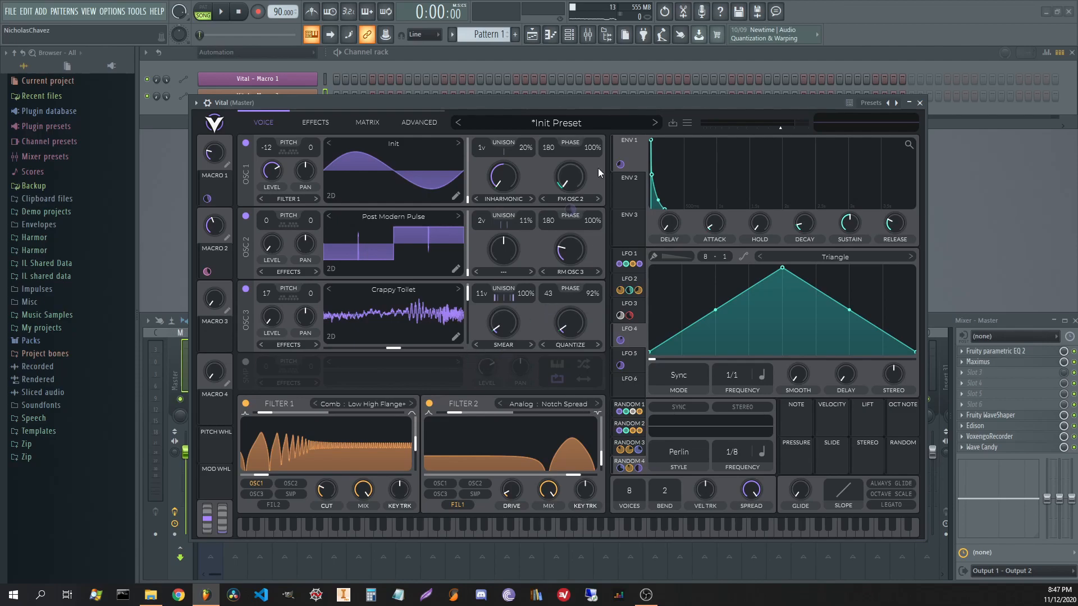
- Review the patch's effects chain from reverb to compressor, and return to the oscillators and filters
mouse_move(596, 103)
mouse_down()
mouse_move(611, 99)
mouse_move(597, 109)
mouse_up()
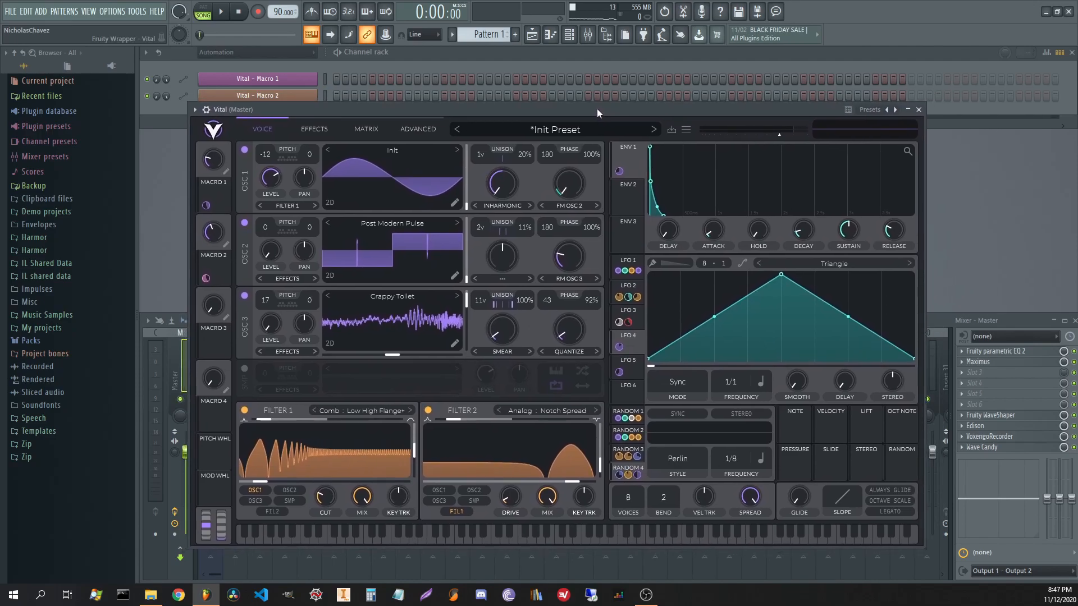
click(327, 127)
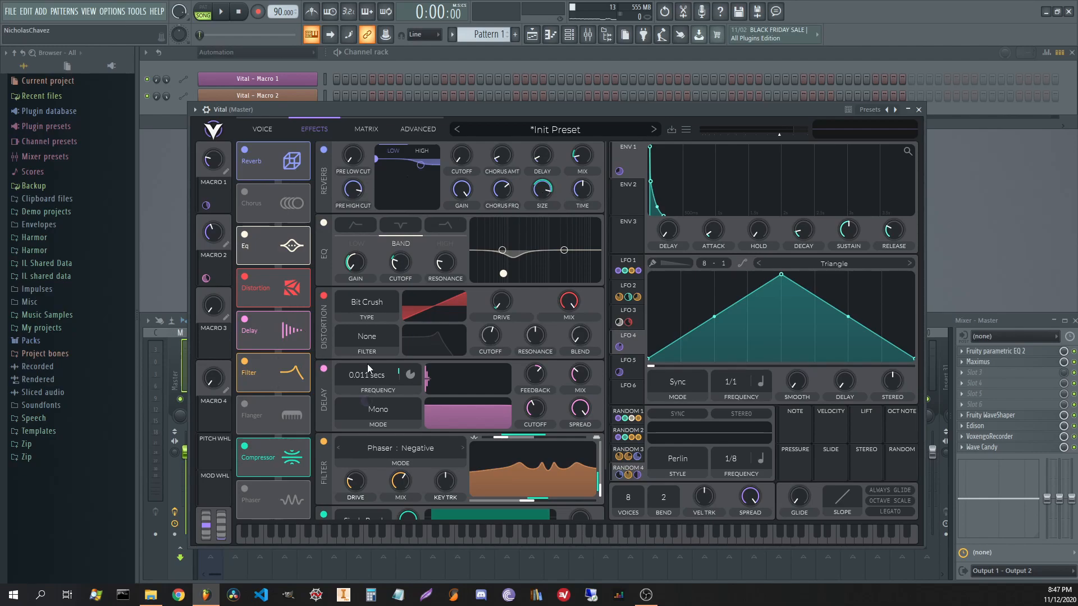
scroll(518, 270, down, 2)
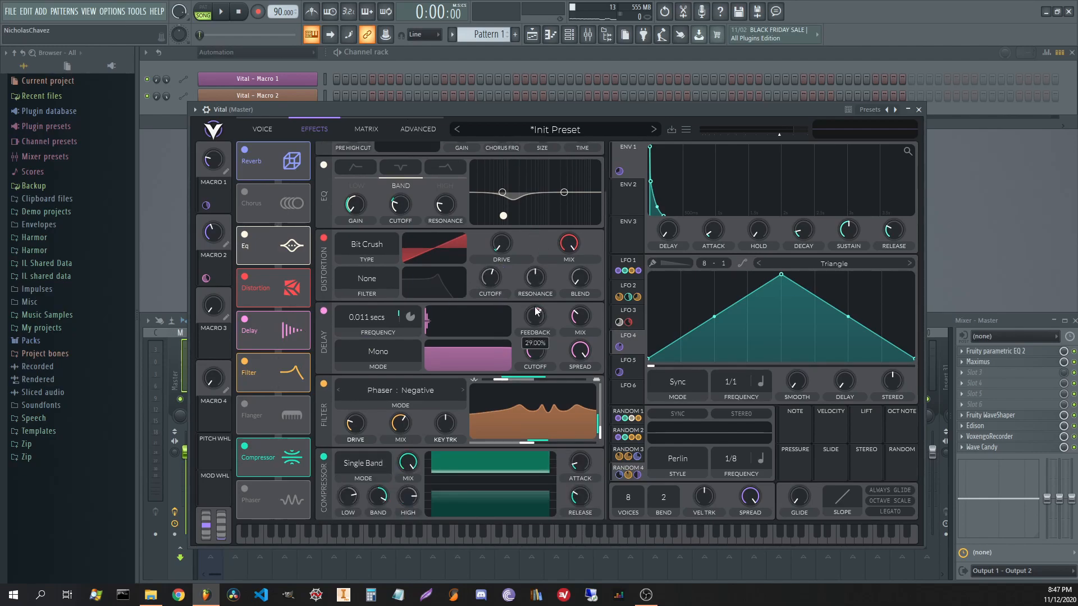
scroll(517, 300, up, 2)
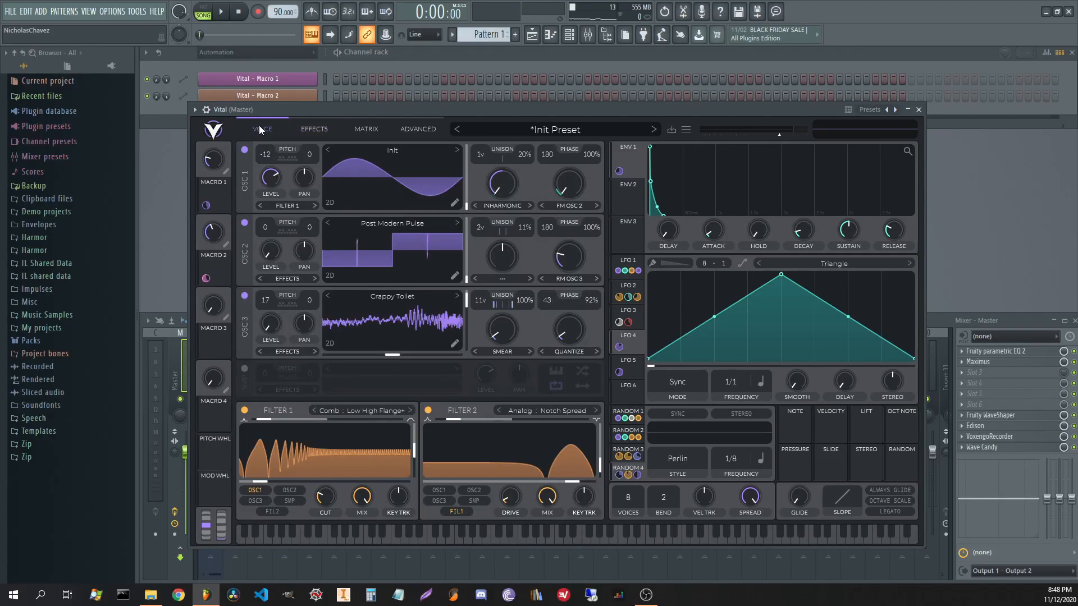
click(245, 369)
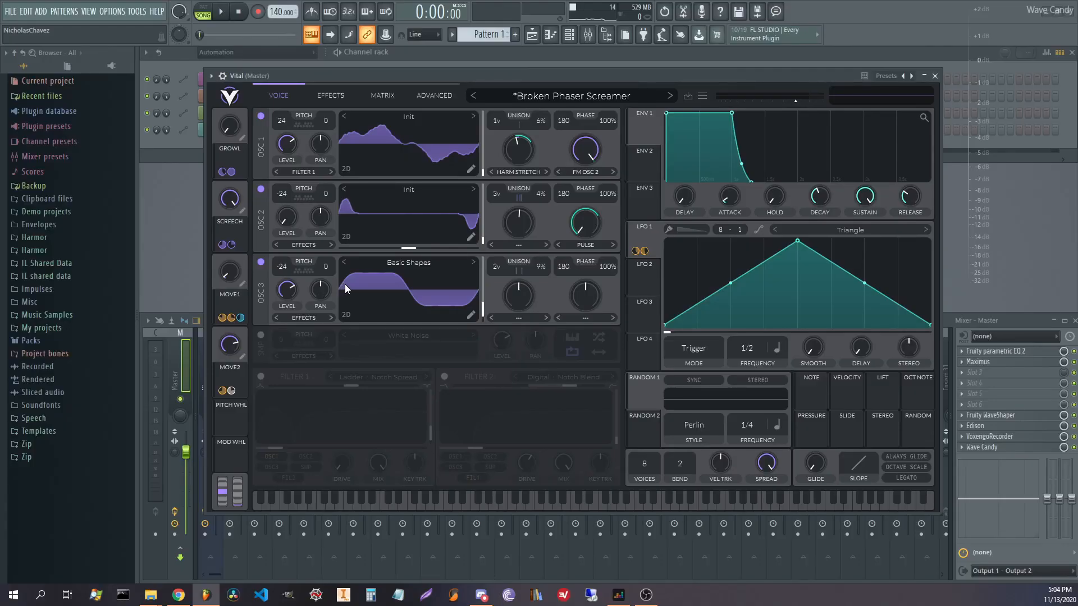
- Enable Filter 1 and Filter 2 in the Broken Phaser Screamer patch and play back the arrangement with its four macro automations
click(261, 377)
click(445, 376)
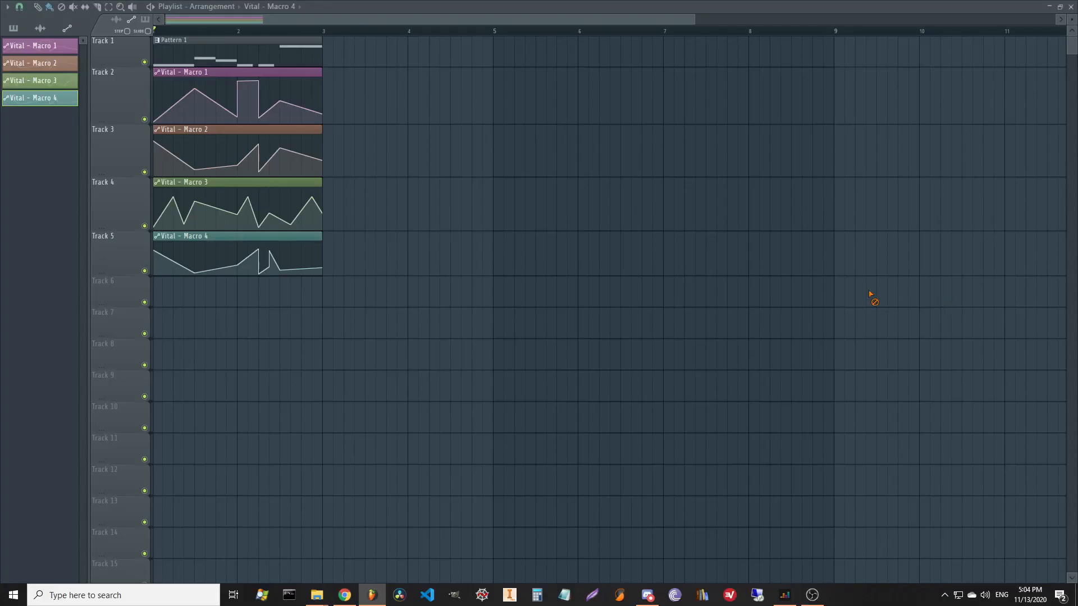
key(space)
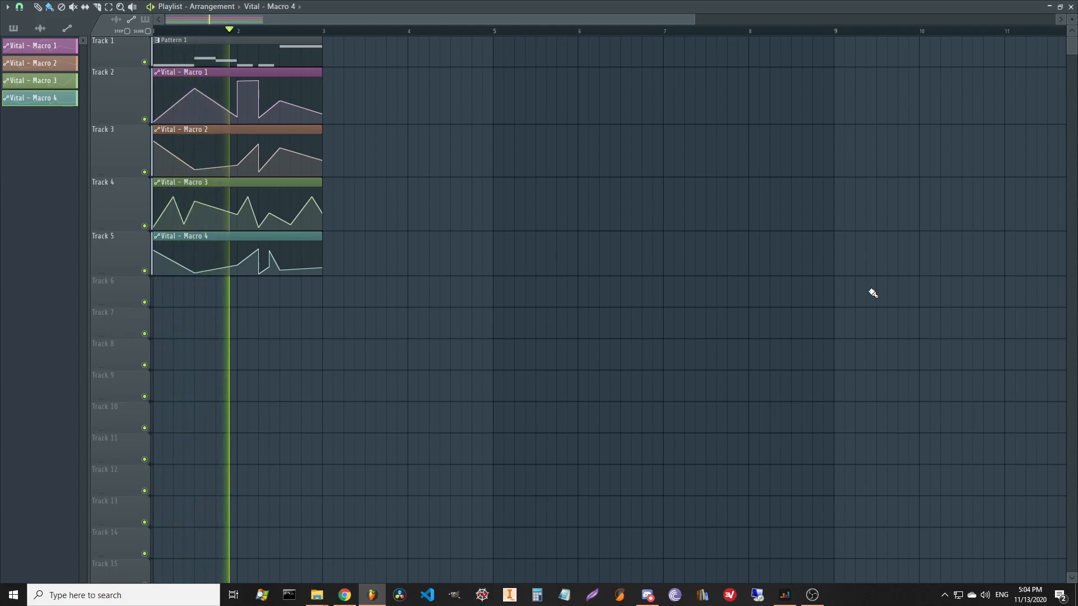
key(space)
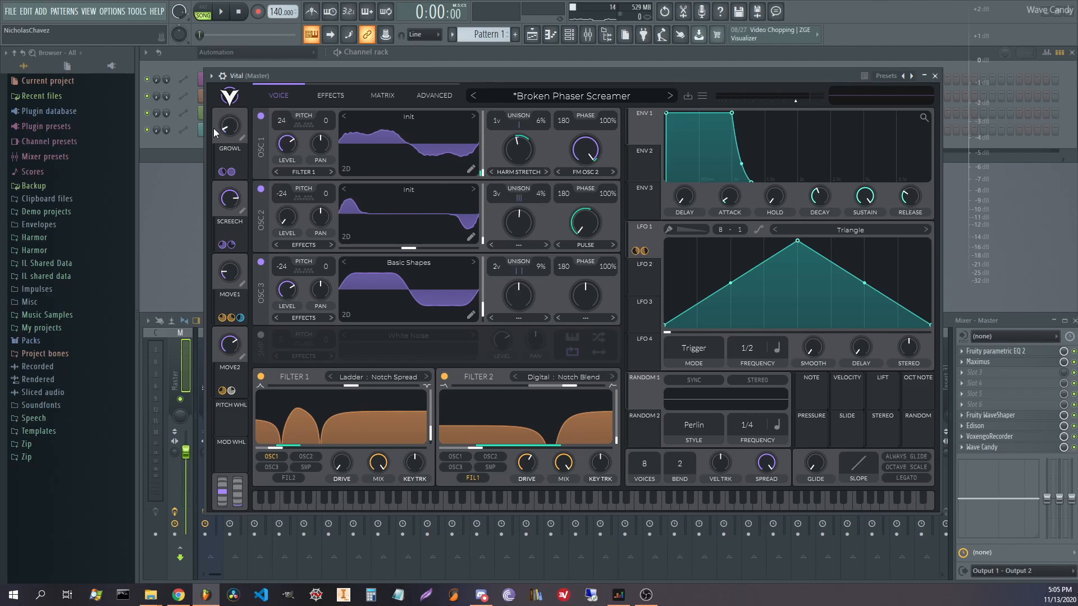
- Lower the Growl macro to 0.005
drag(228, 127, 284, 174)
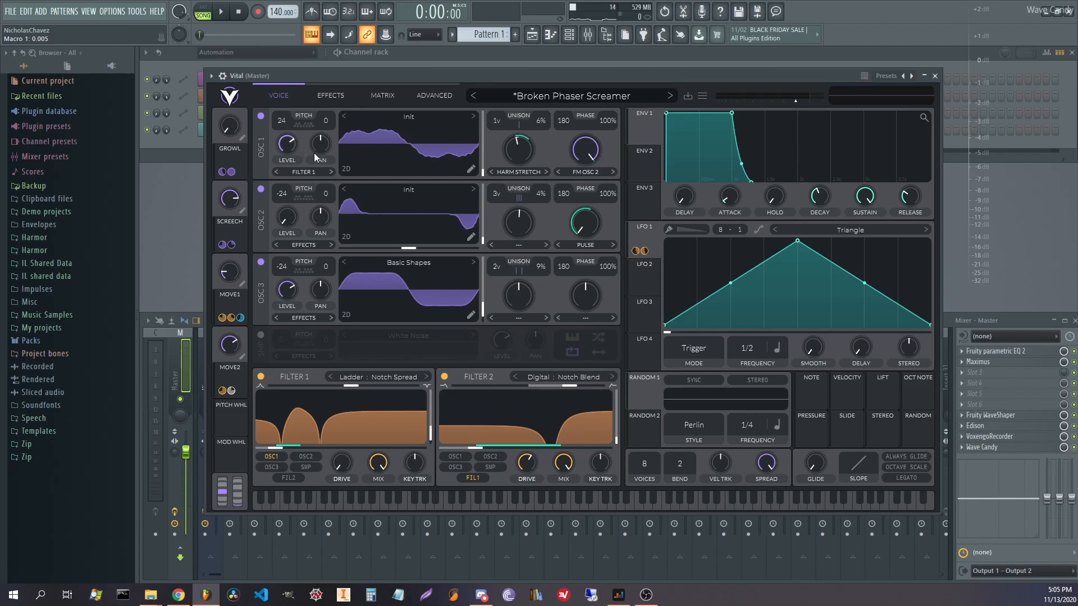
- Sweep the Growl macro between its minimum and maximum to demonstrate Oscillator 1's change, leaving it at maximum
drag(269, 131, 302, 203)
mouse_move(232, 172)
drag(230, 127, 253, 162)
drag(227, 132, 303, 45)
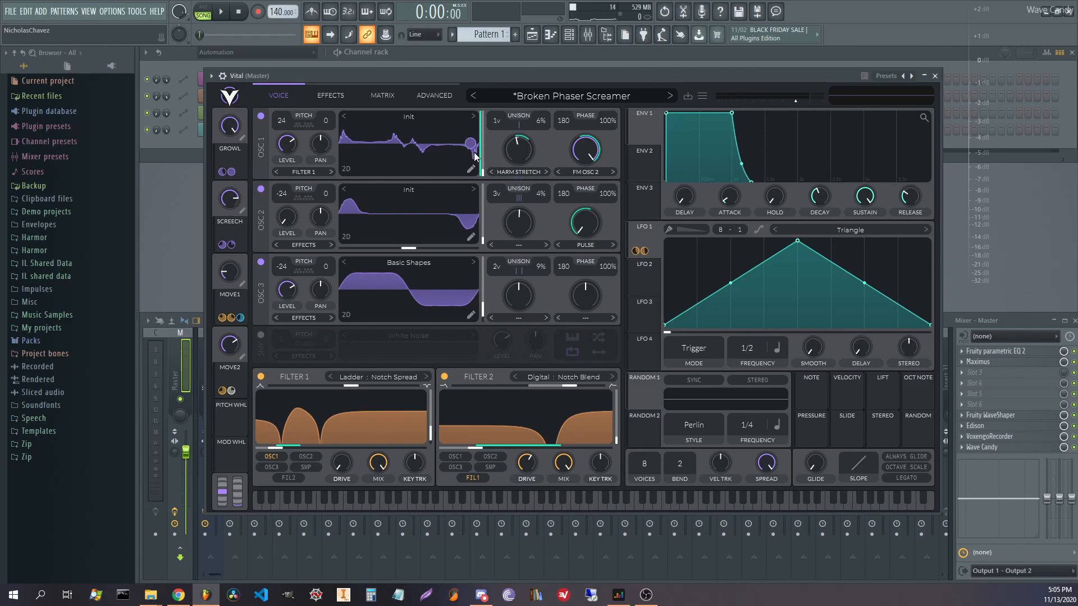
drag(230, 130, 228, 296)
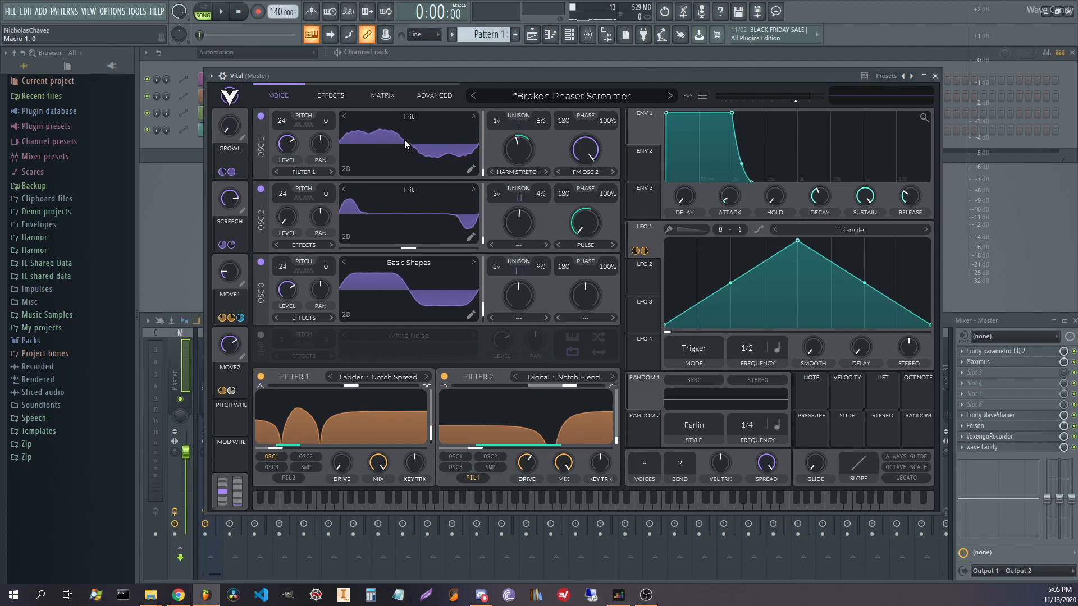
drag(229, 128, 261, 14)
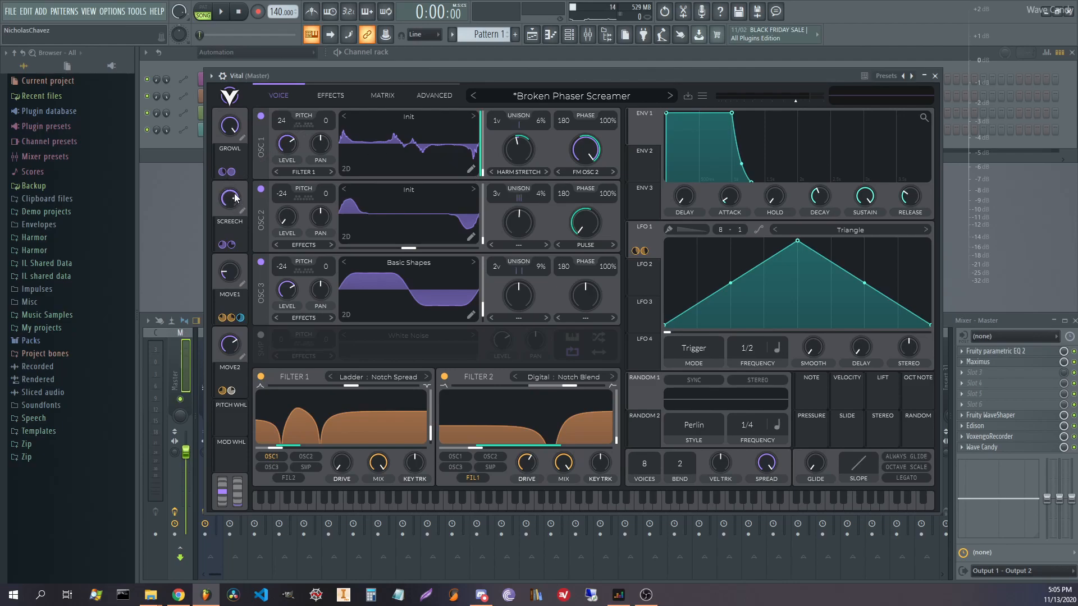
- Raise the Screech macro to its maximum and audition a note
drag(233, 199, 248, 144)
click(232, 126)
key(x)
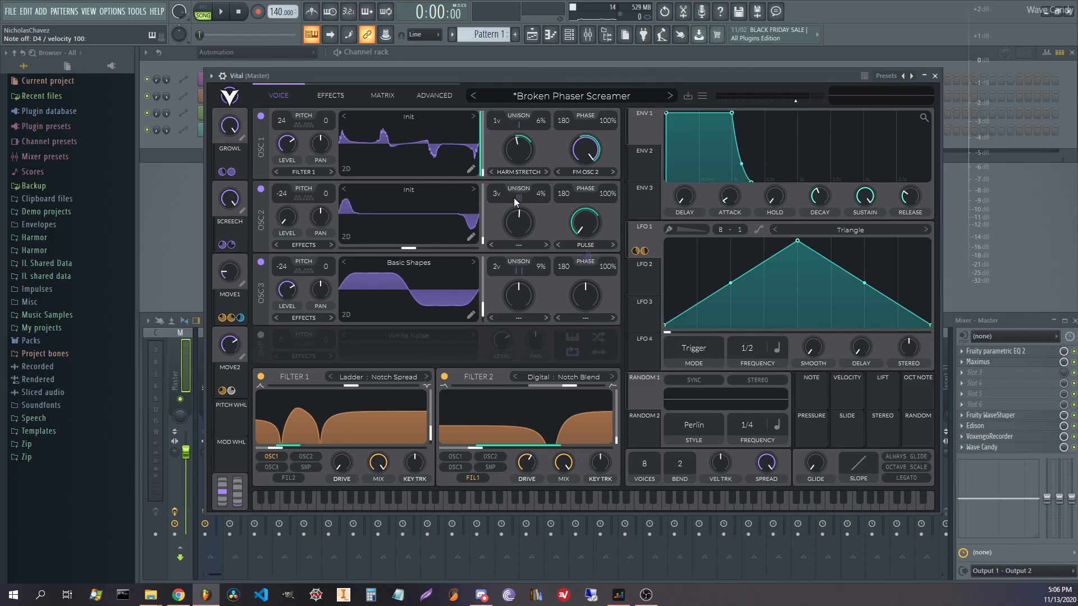
- Examine Oscillator 2's warp mode options and its wavetable in the editor, auditioning the Screech macro in between
click(584, 245)
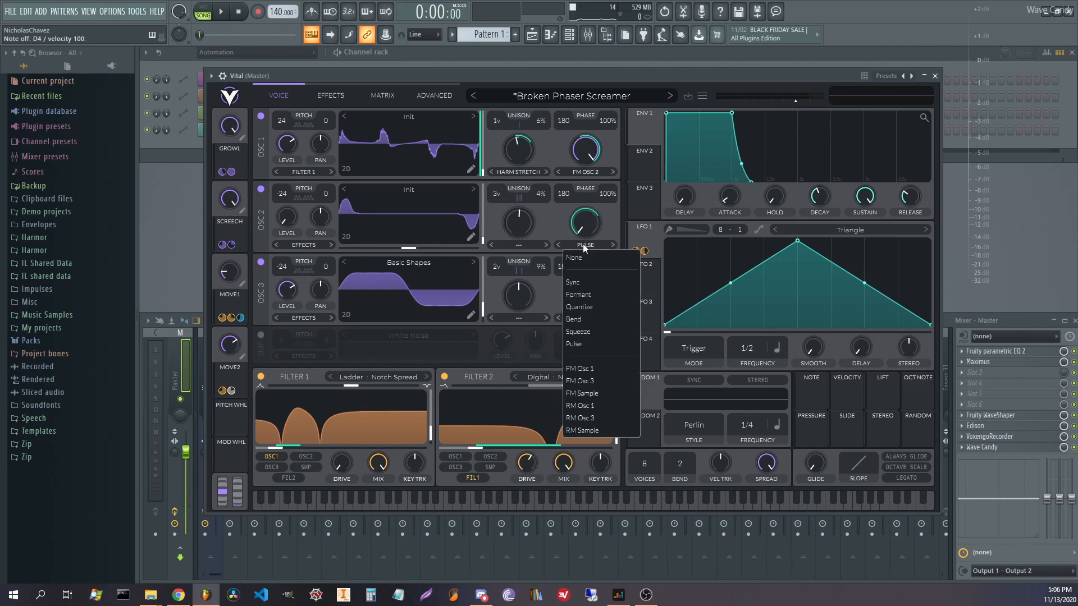
click(555, 215)
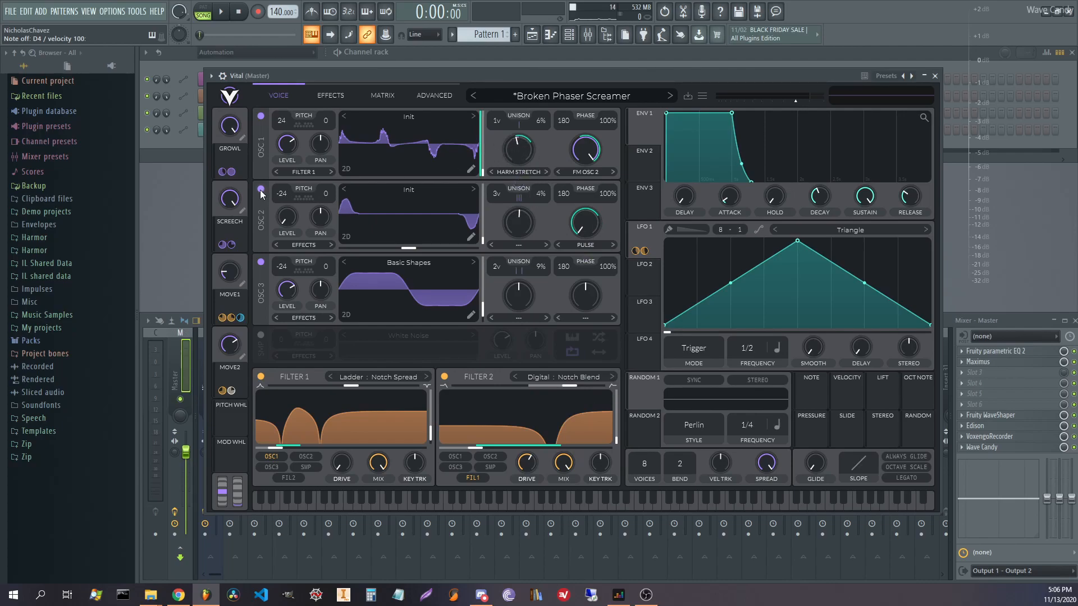
key(x)
drag(231, 198, 262, 269)
click(469, 239)
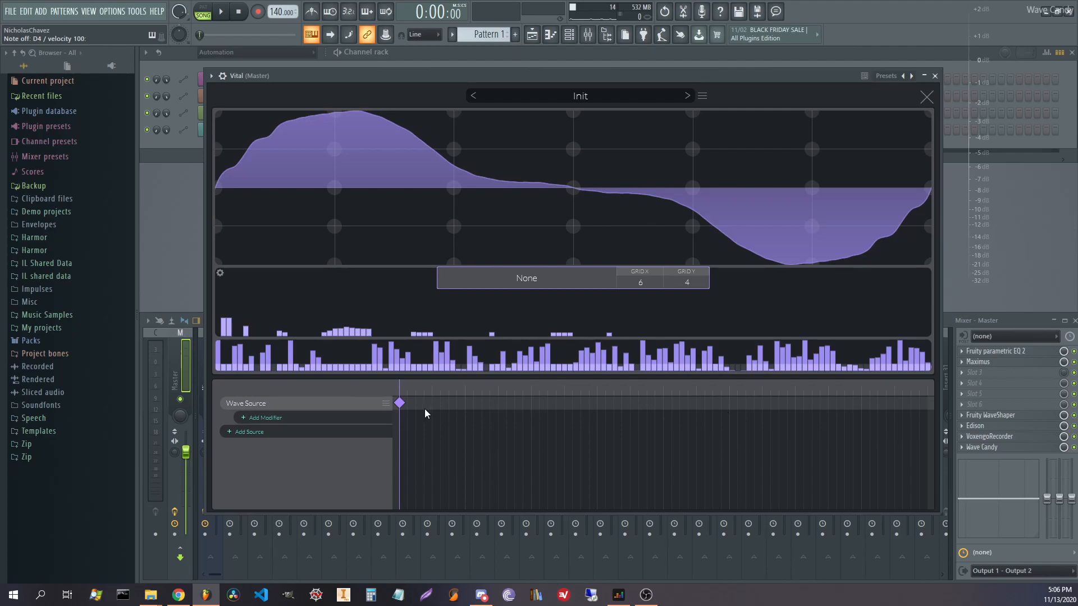
click(926, 97)
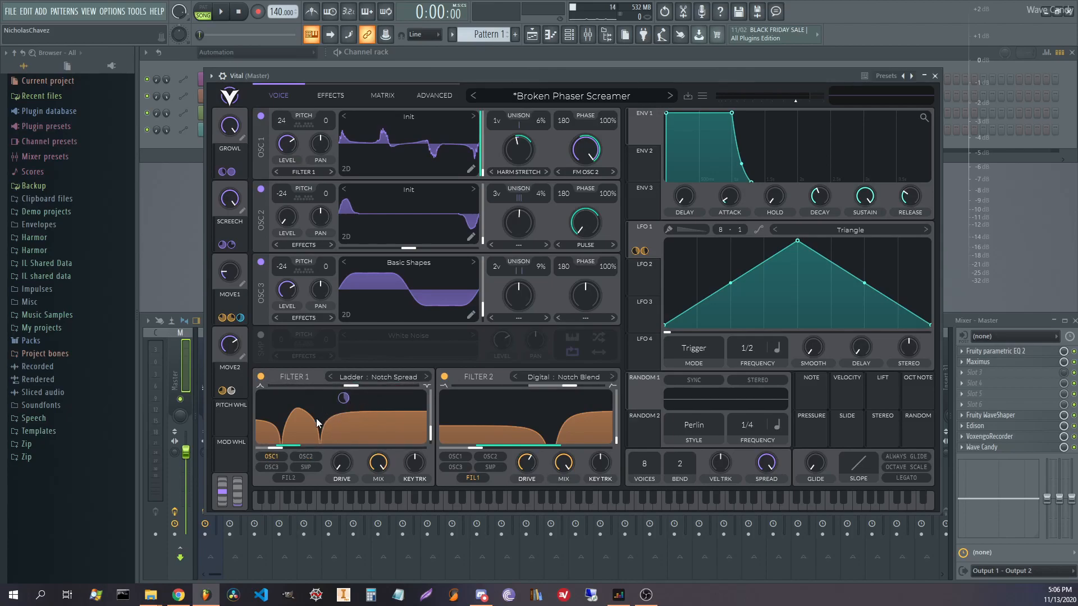
- Raise the Move1 macro to shift the filter notches and briefly play back the automated arrangement
drag(234, 278, 311, 271)
drag(640, 251, 340, 412)
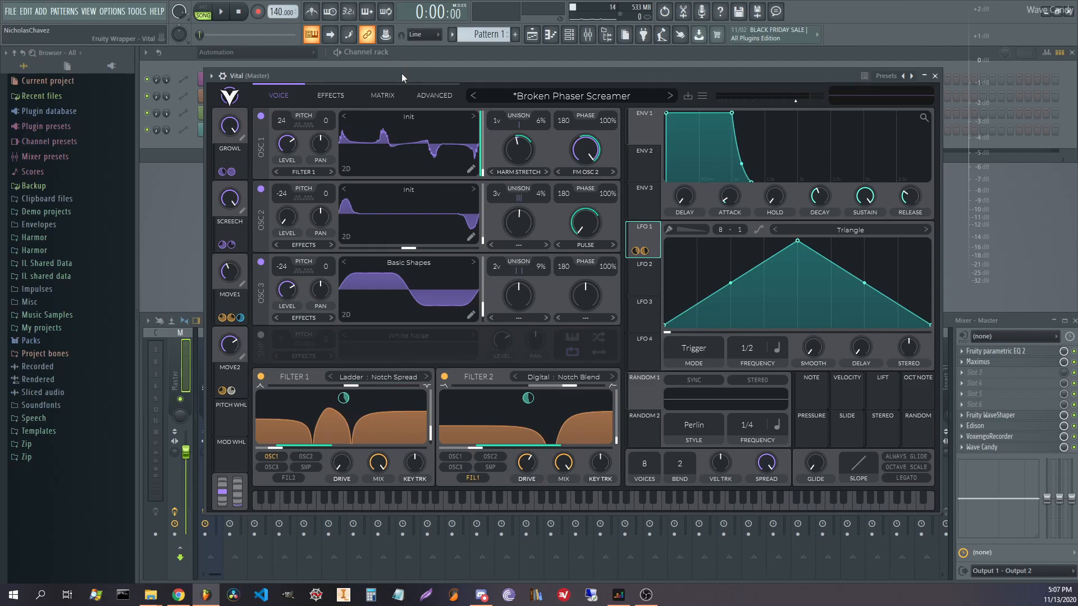
key(space)
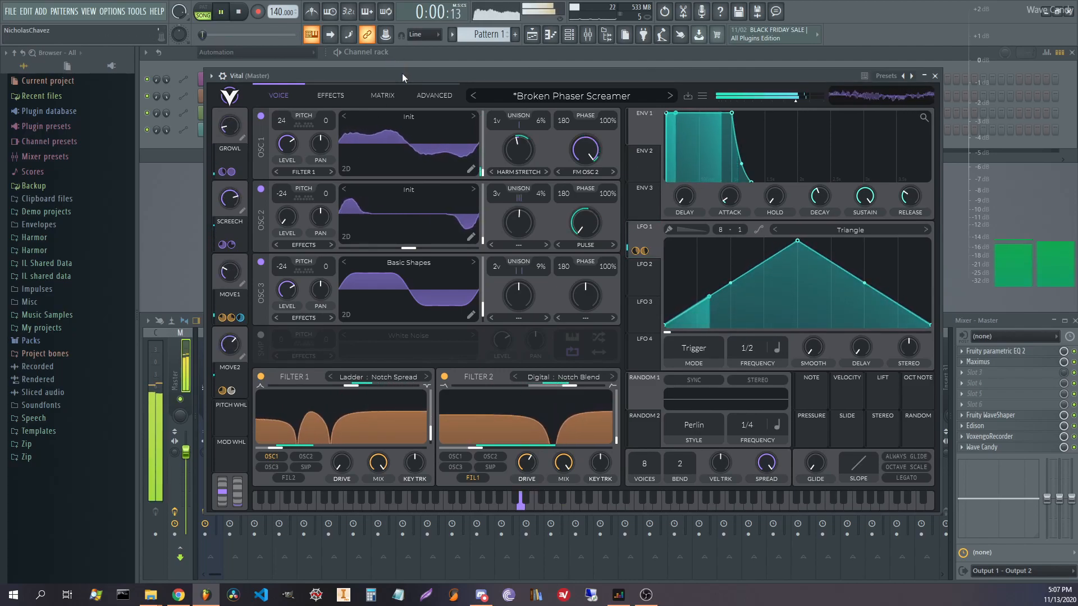
key(space)
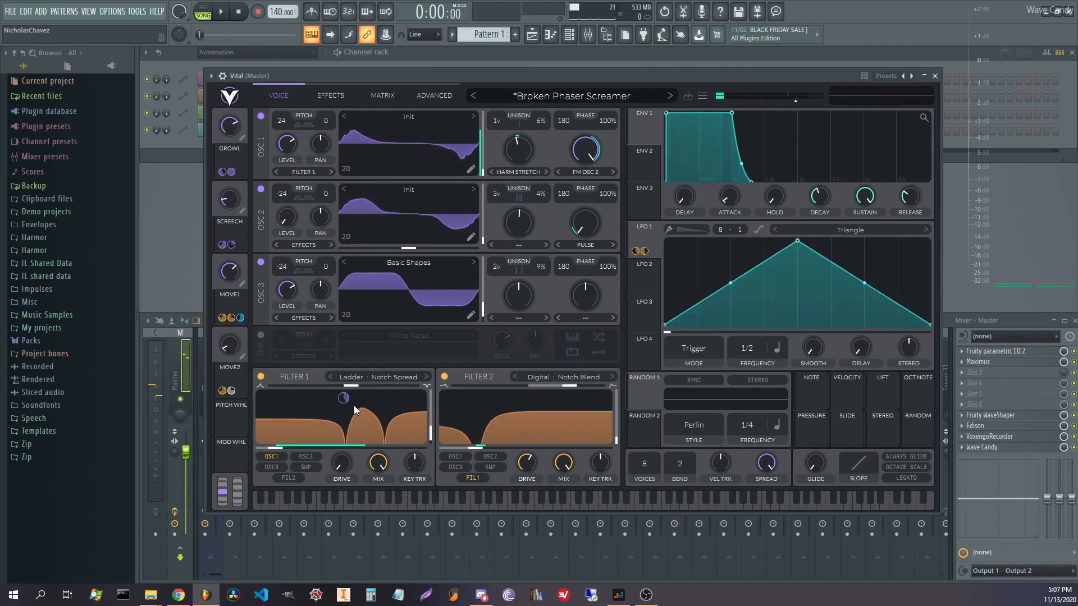
- Nudge Filter 1's blend slightly lower and reposition the Vital window
mouse_move(351, 386)
mouse_down()
mouse_move(437, 387)
mouse_move(358, 385)
mouse_up()
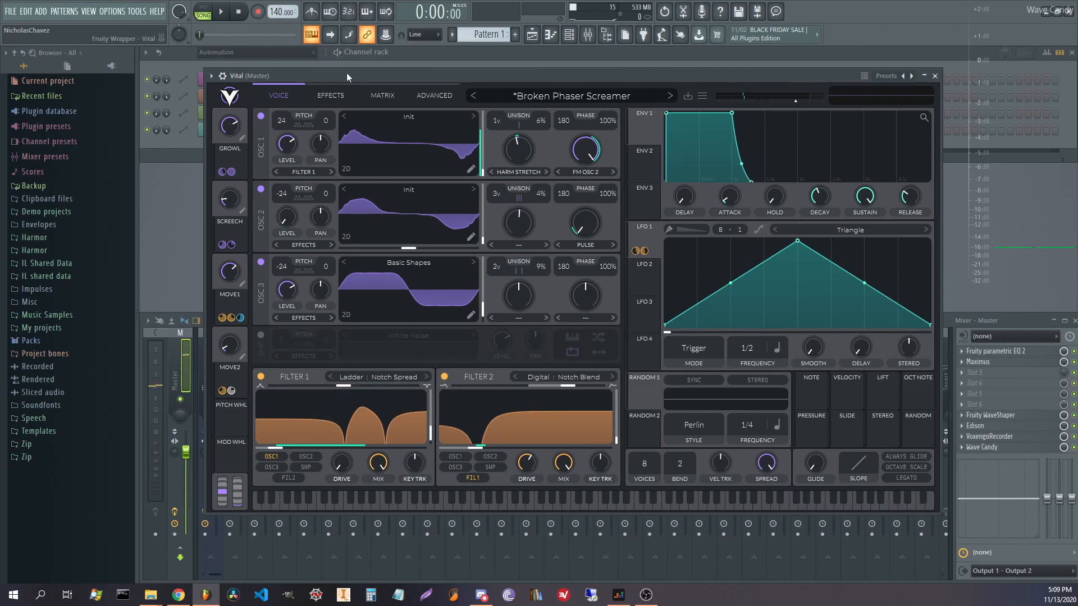
drag(346, 76, 350, 74)
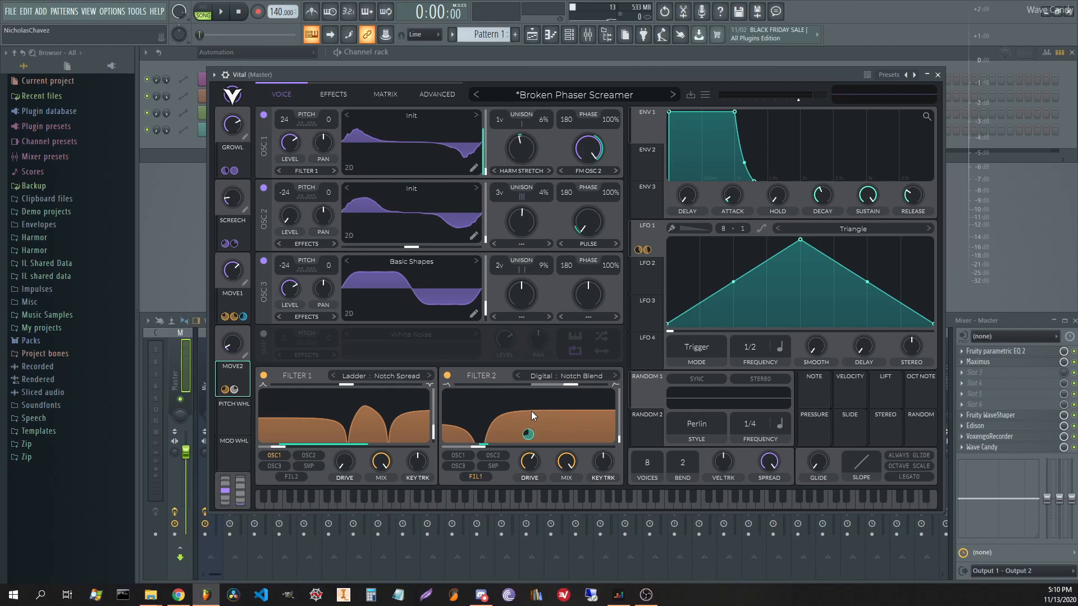
- Demonstrate the effects chain's filter and phaser movement by sweeping the Move1 macro up and lowering it to 0.175
click(323, 96)
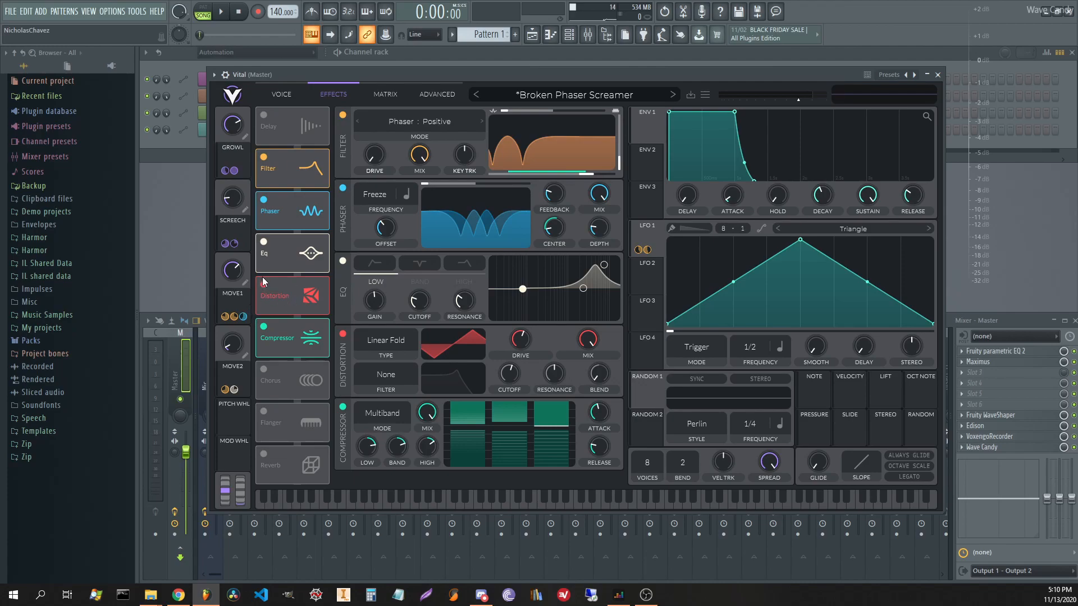
click(283, 96)
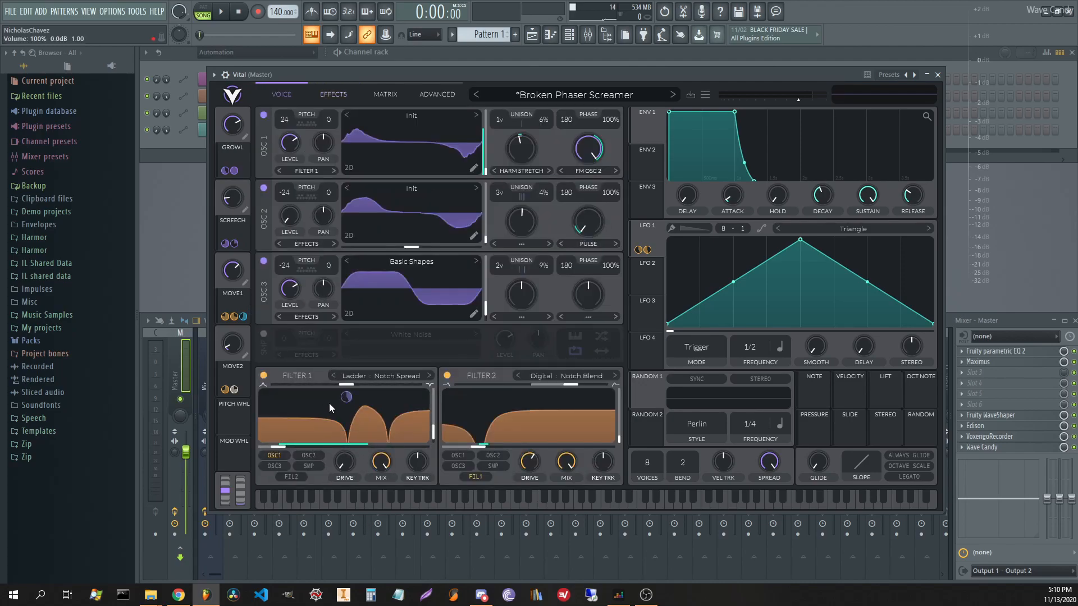
click(323, 96)
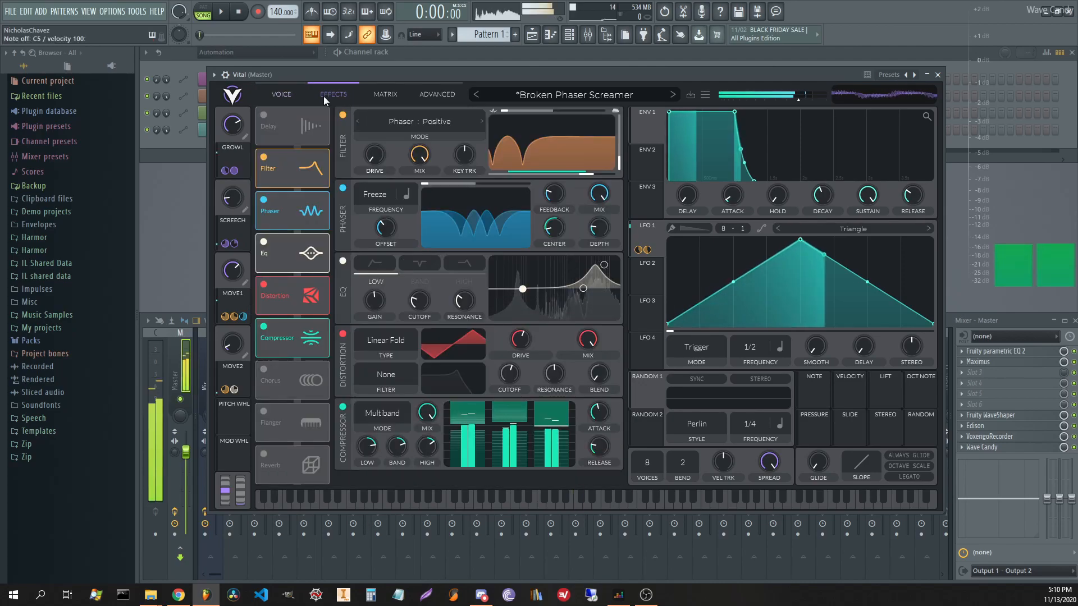
drag(235, 344, 246, 364)
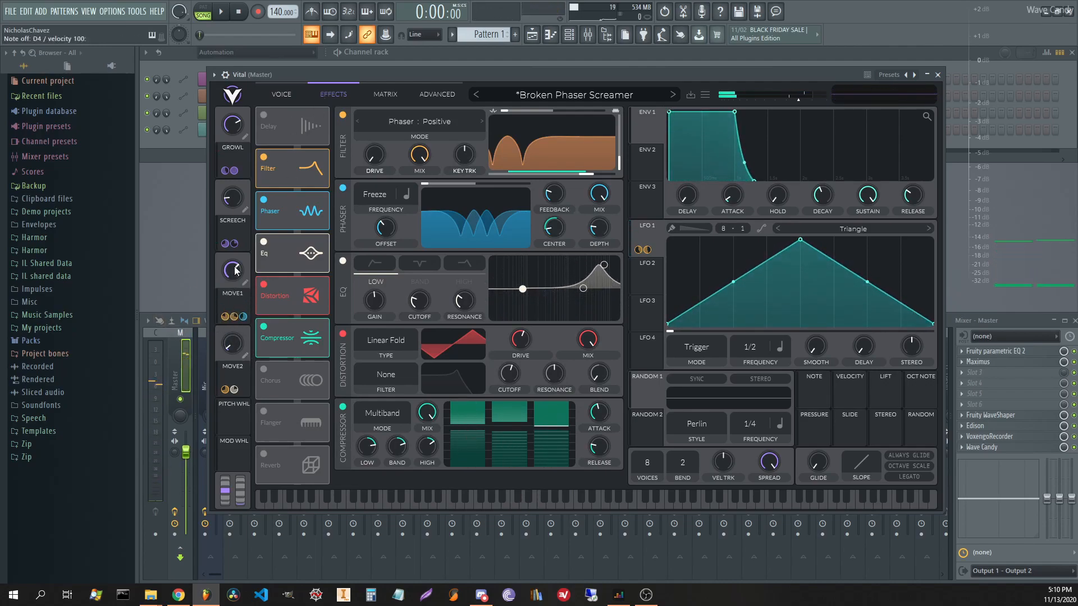
drag(236, 271, 257, 288)
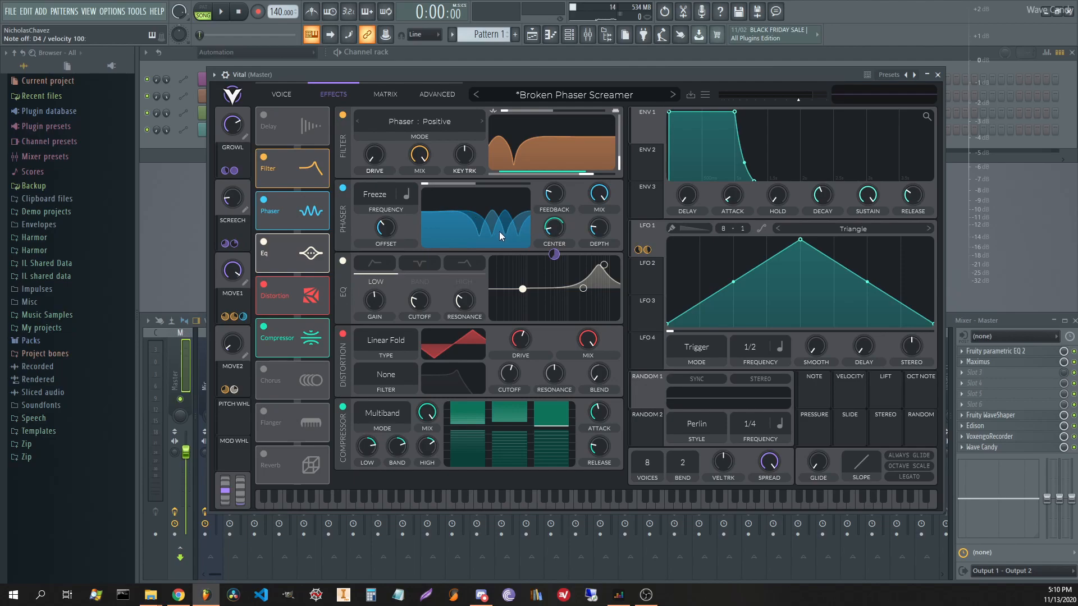
drag(233, 270, 230, 357)
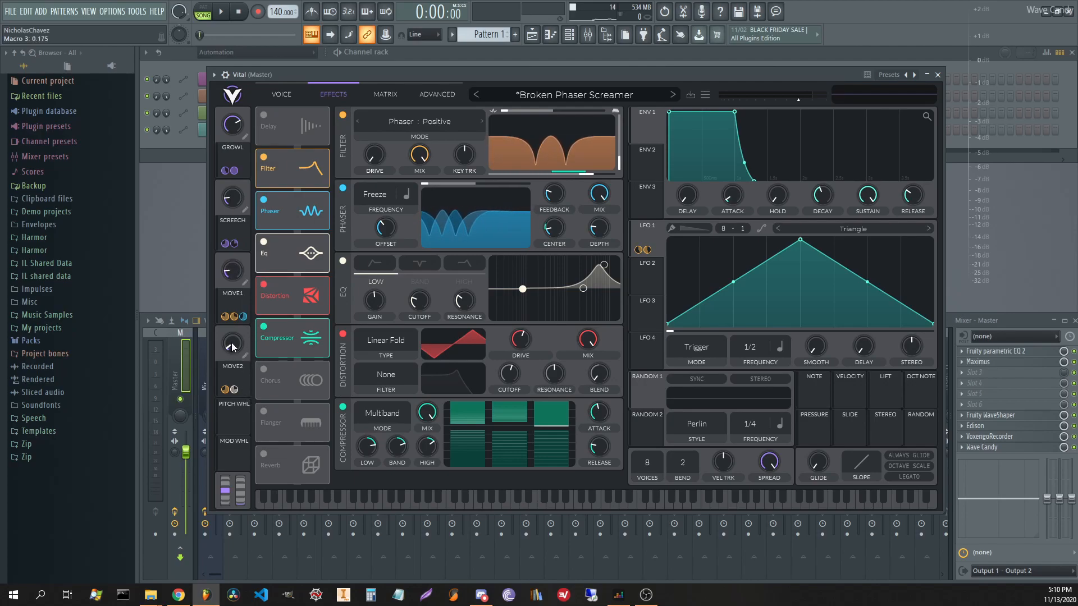
- Compare the voice filters with the effects chain, and lower the Move2 macro to move the EQ peak higher
click(287, 94)
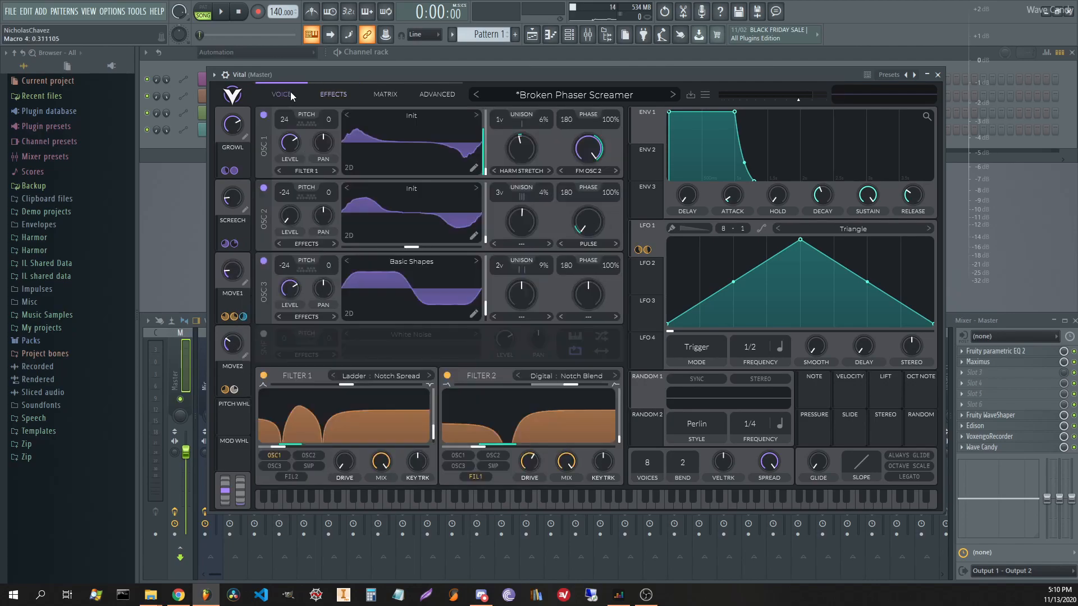
click(329, 95)
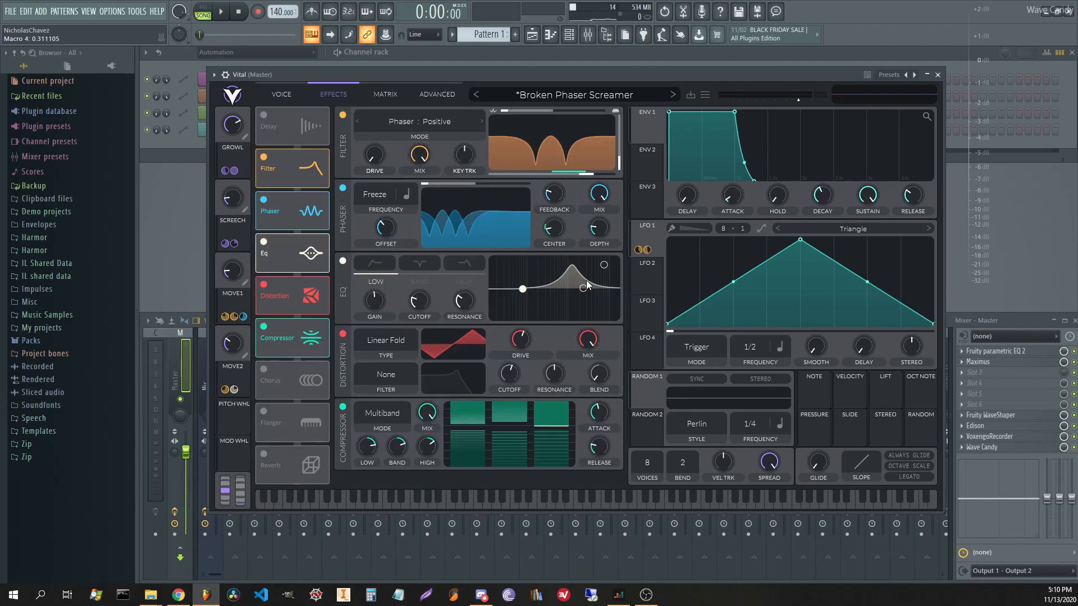
drag(231, 343, 230, 382)
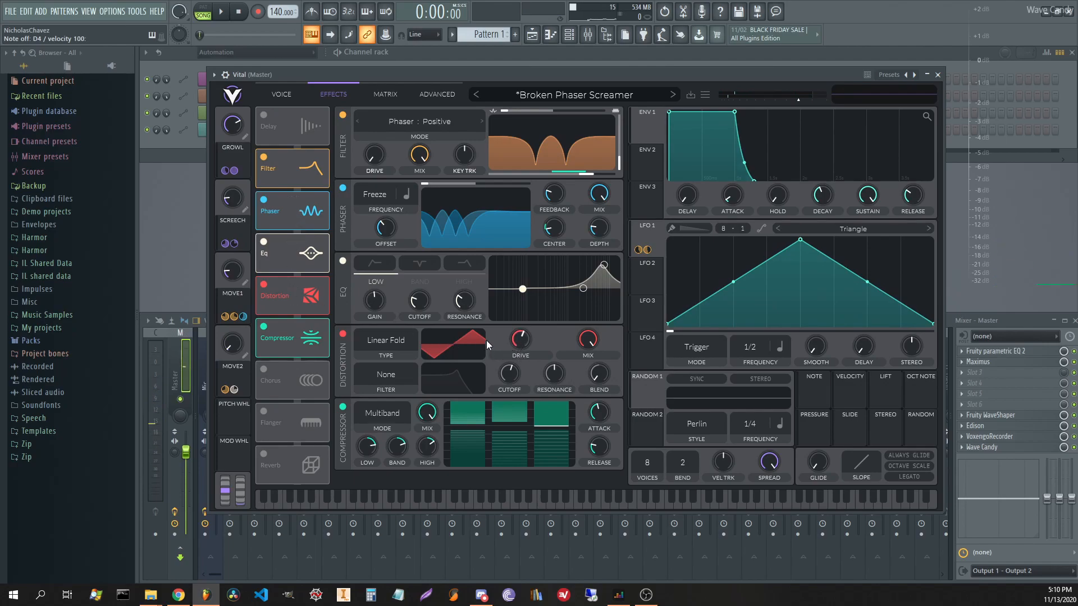
- Try the Soft Clip distortion type and settle on Sine Fold
click(403, 340)
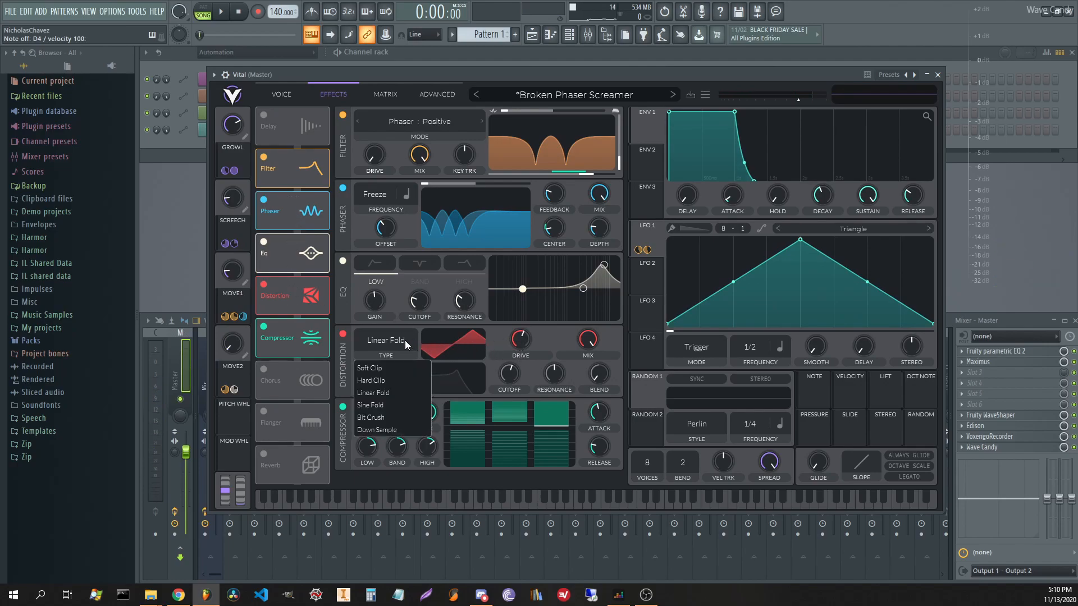
click(395, 368)
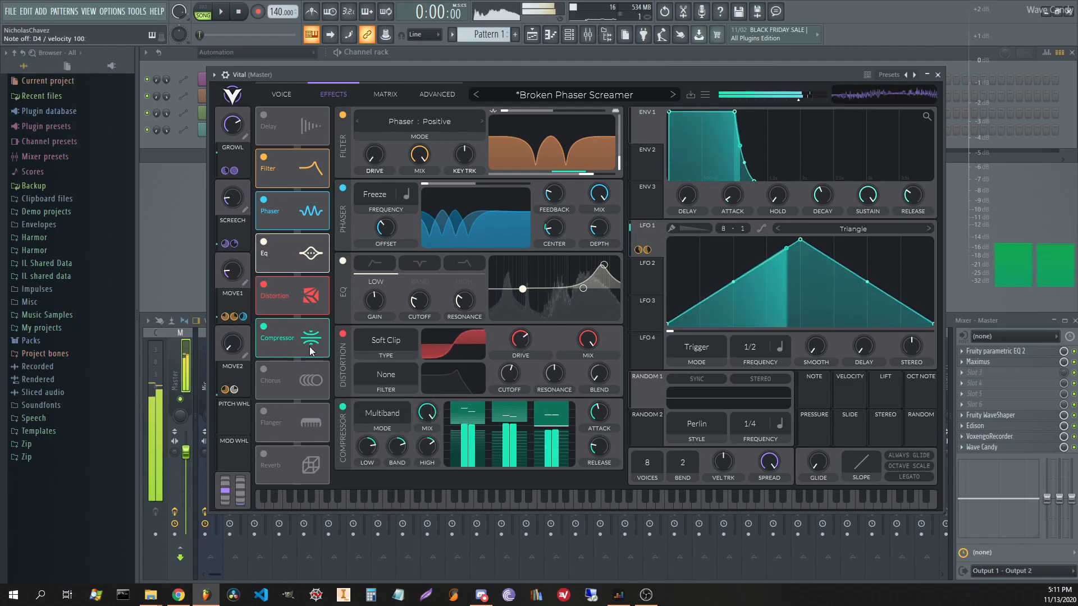
click(388, 342)
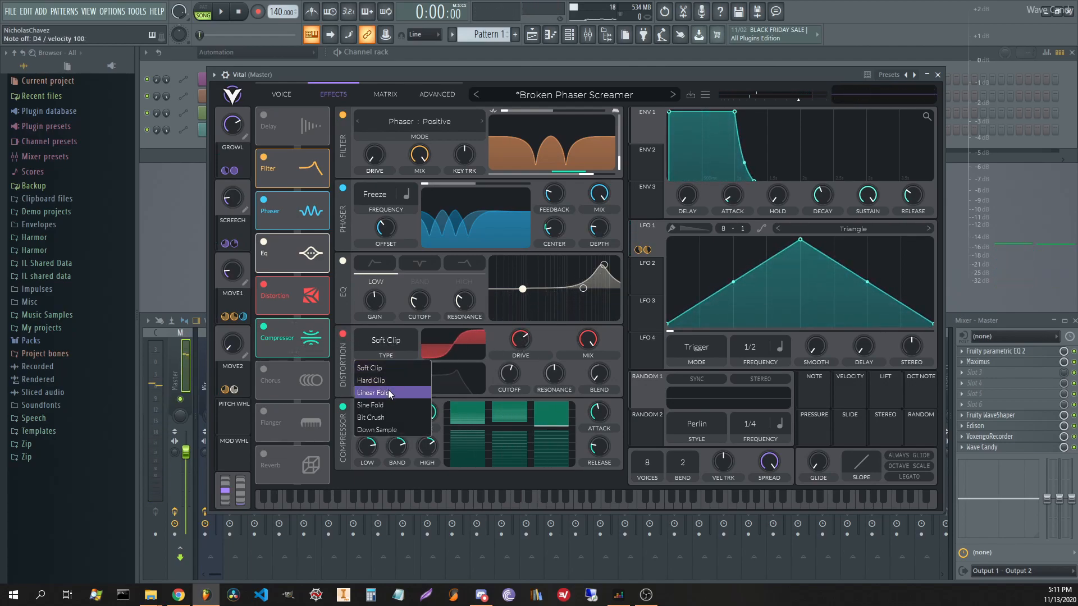
click(387, 404)
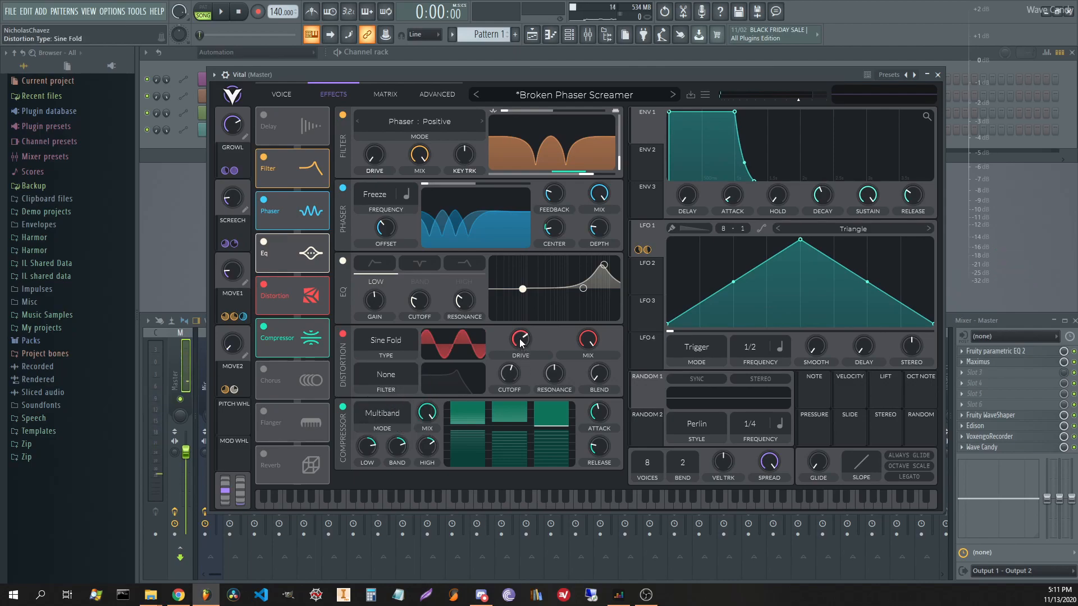
- Reduce the Sine Fold distortion's drive while auditioning notes, and raise the Move2 macro slightly
drag(519, 339, 520, 339)
key(x)
drag(231, 347, 248, 352)
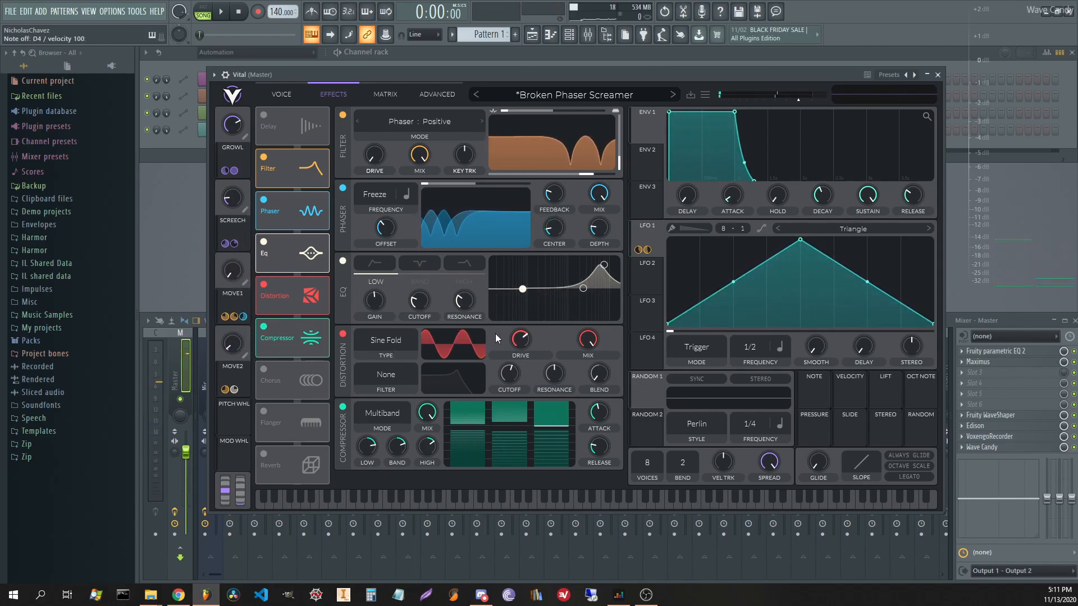
drag(518, 351, 519, 358)
mouse_move(235, 332)
mouse_down()
mouse_move(250, 275)
mouse_move(245, 322)
mouse_up()
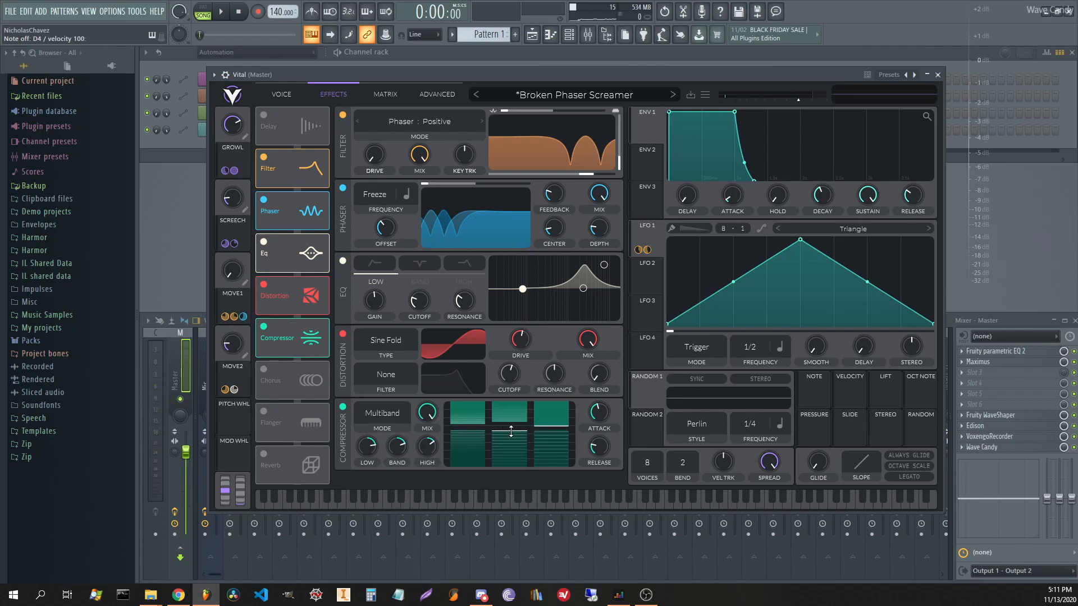
- Review the effects chain and the oscillator and filter settings, and return to the effects
scroll(617, 416, down, 2)
scroll(617, 416, up, 2)
click(282, 94)
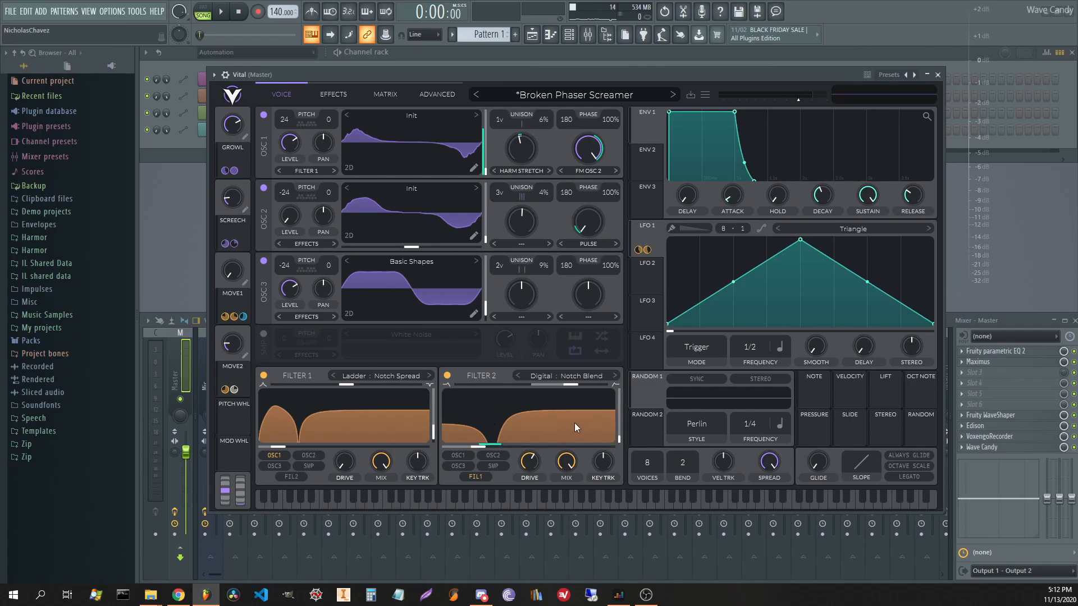
click(339, 92)
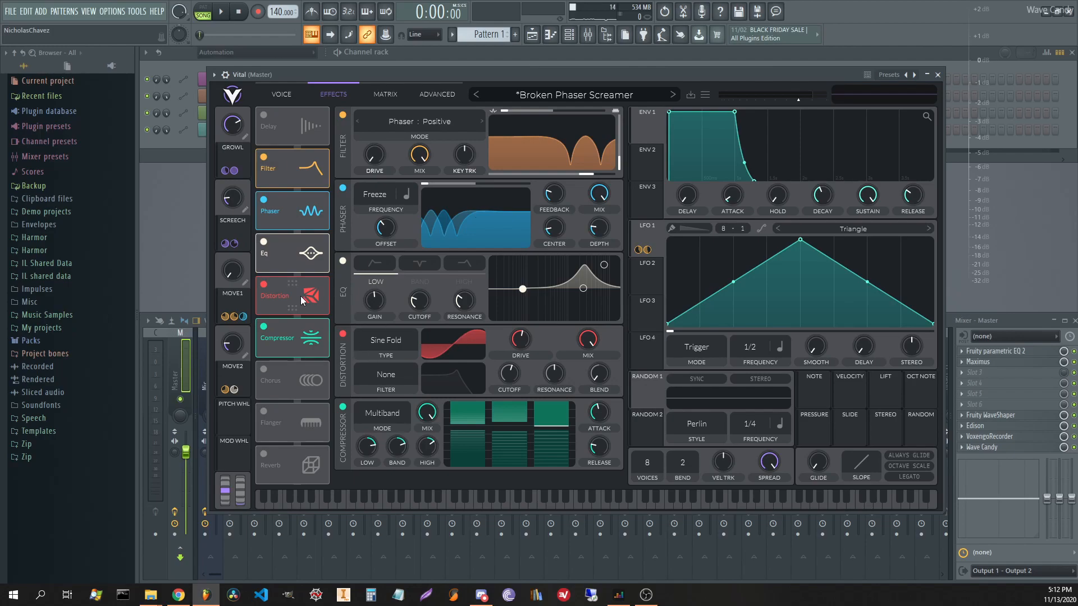
- Compare the arrangement's sound with the distortion moved ahead of the filter and with it back between EQ and compressor
key(x)
drag(301, 295, 294, 161)
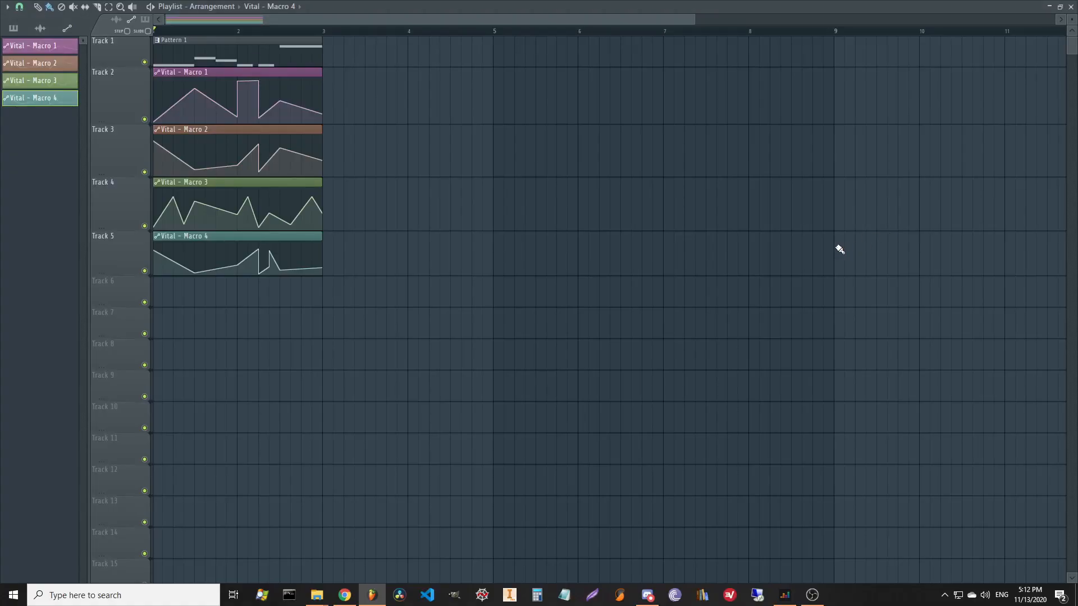
key(space)
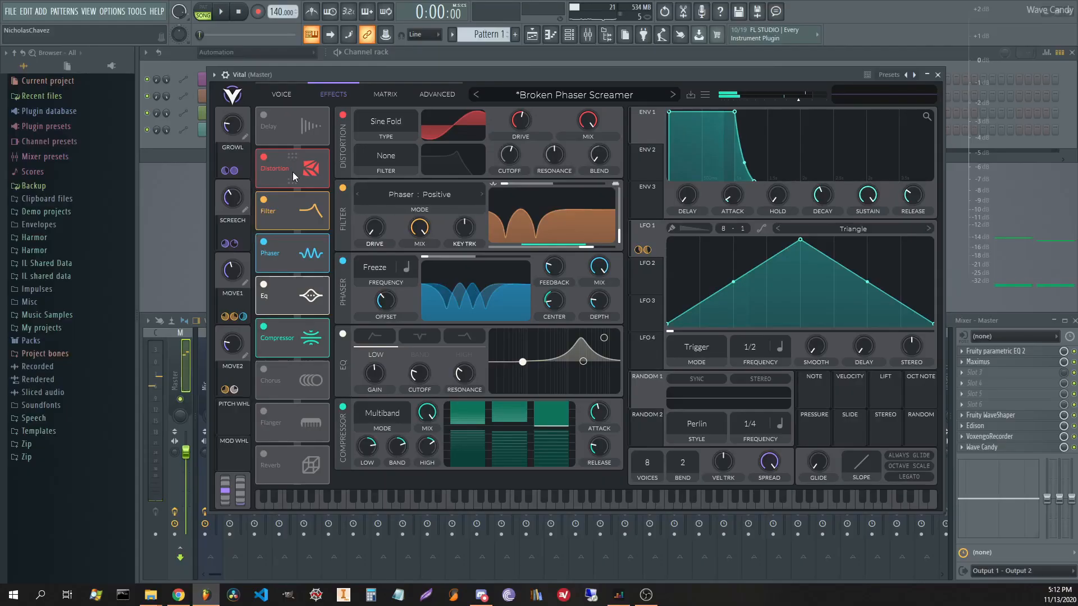
drag(292, 172, 304, 296)
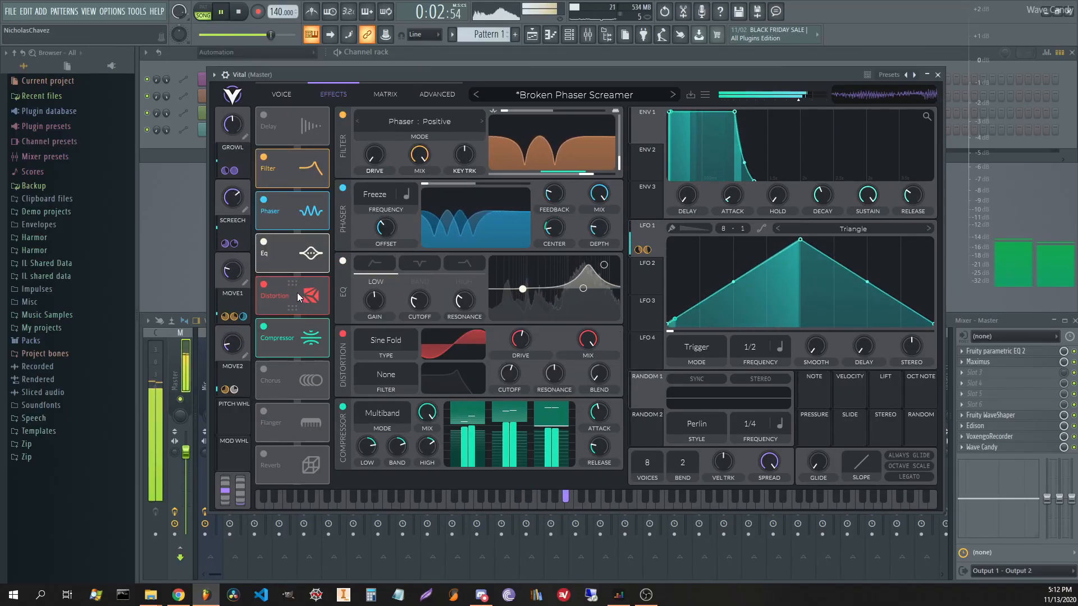
key(space)
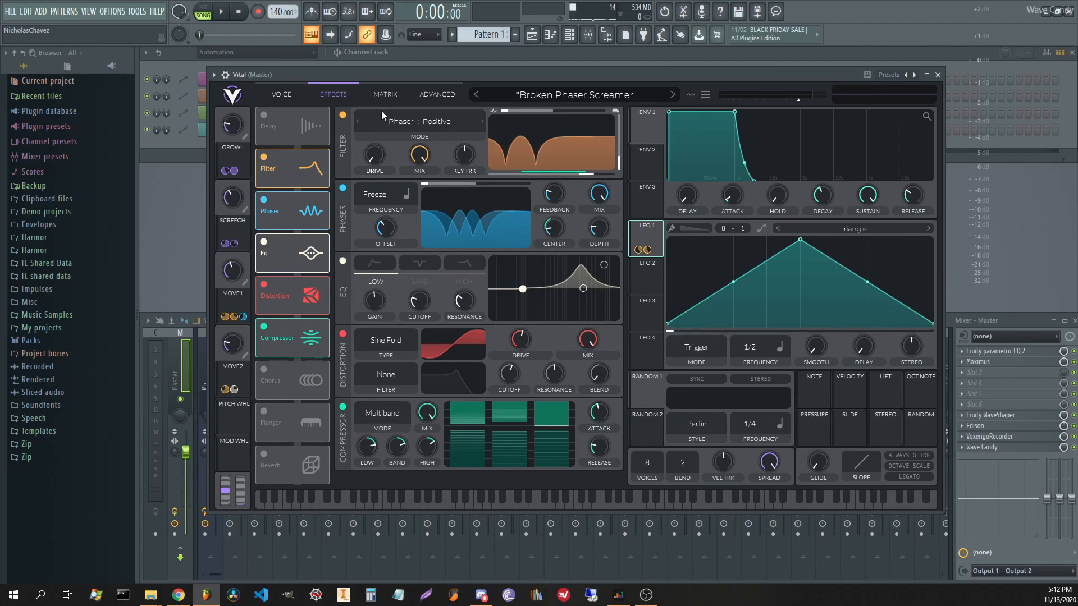
- Return to the oscillator view and reposition the Vital window with the Init Preset loaded
click(281, 95)
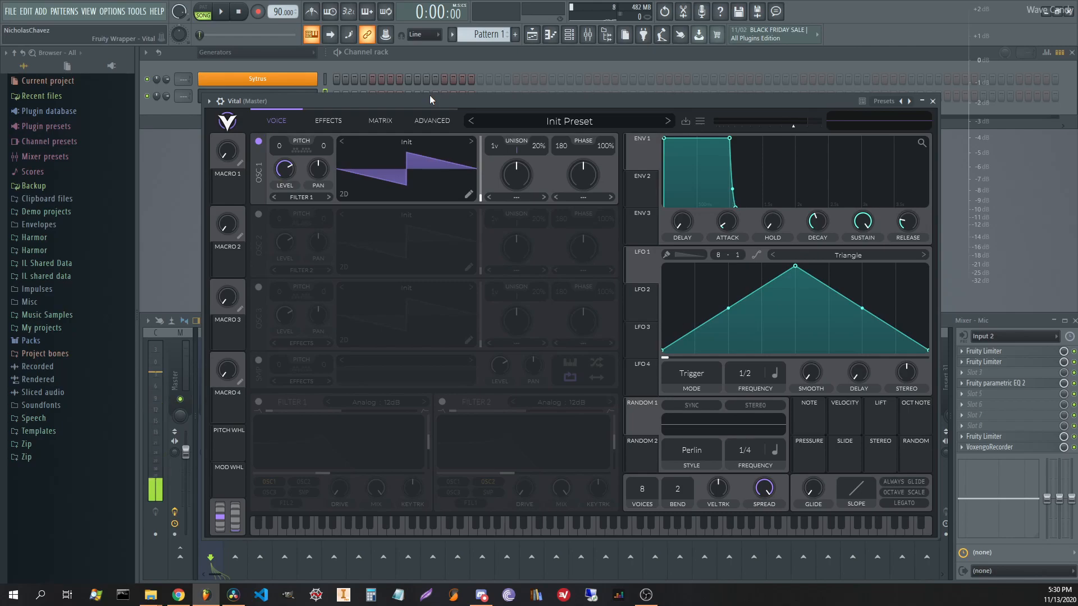
drag(430, 96, 432, 83)
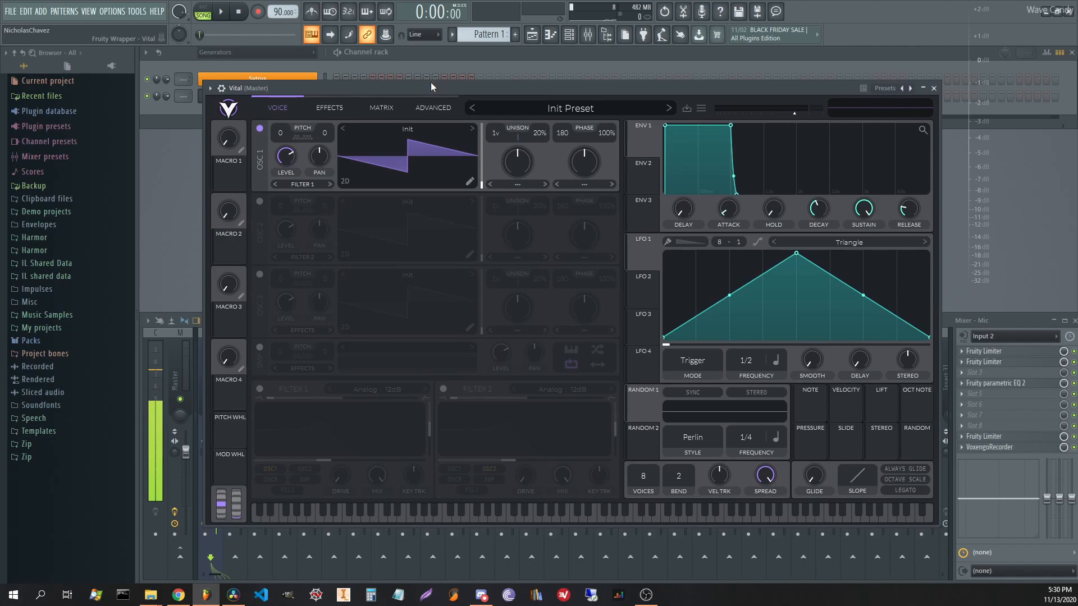